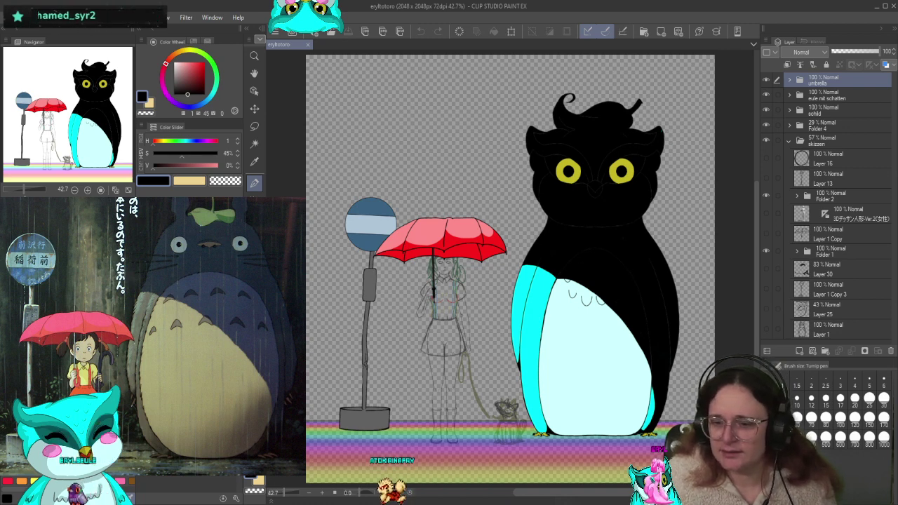
Hide the umbrella folder and add a new layer above it for the girl's line art
click(766, 79)
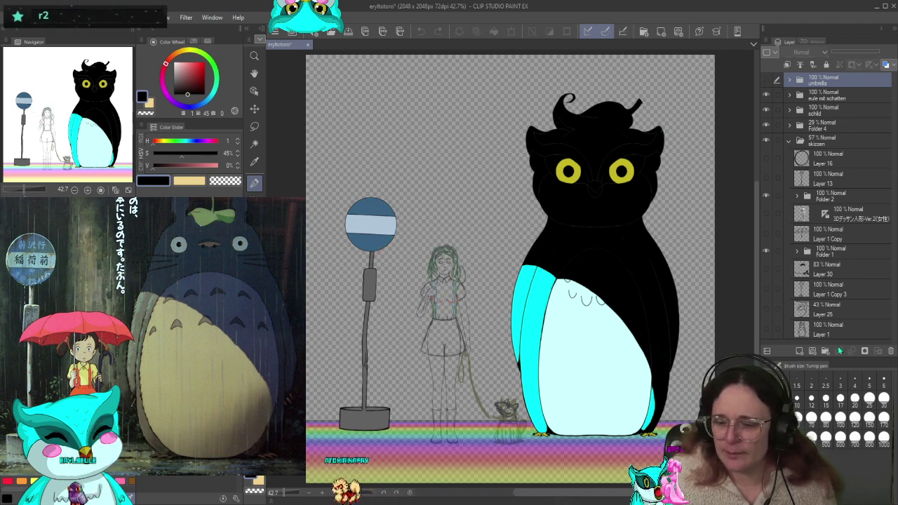
click(800, 351)
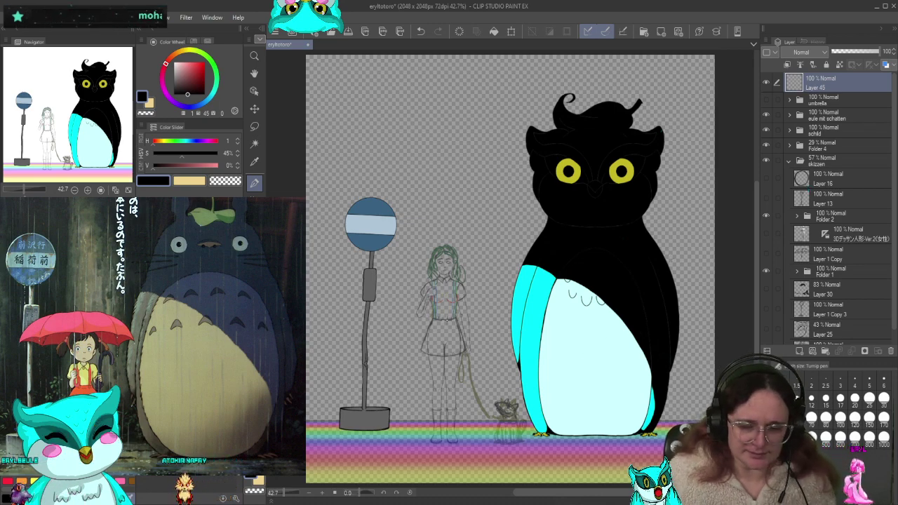
Examine the girl's sketch between the bus stop sign and the owl, up close and in the whole composition
scroll(449, 316, up, 1)
scroll(461, 327, down, 2)
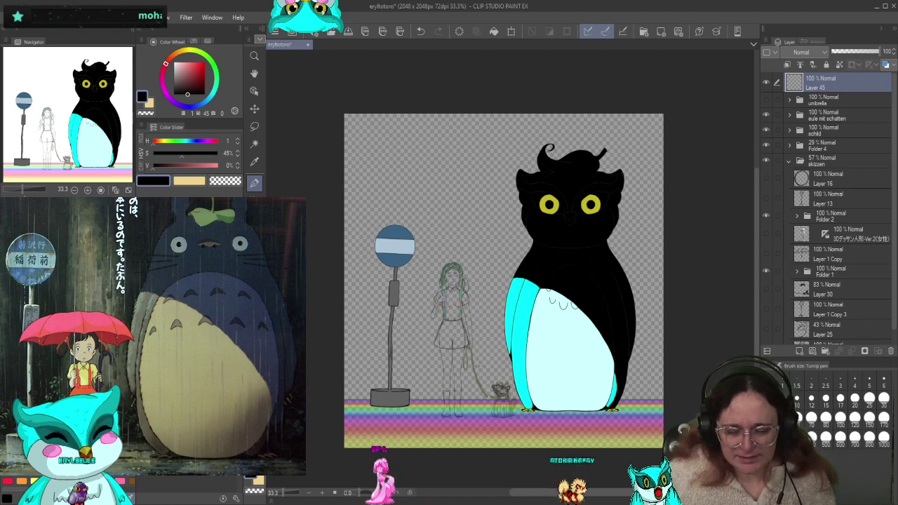
scroll(478, 366, up, 2)
scroll(479, 366, down, 1)
scroll(482, 366, up, 2)
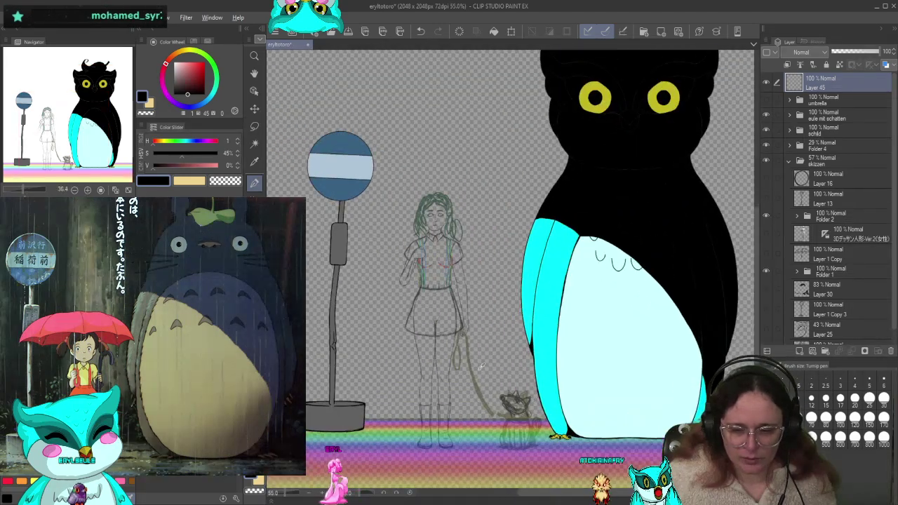
scroll(481, 366, down, 3)
scroll(479, 366, up, 3)
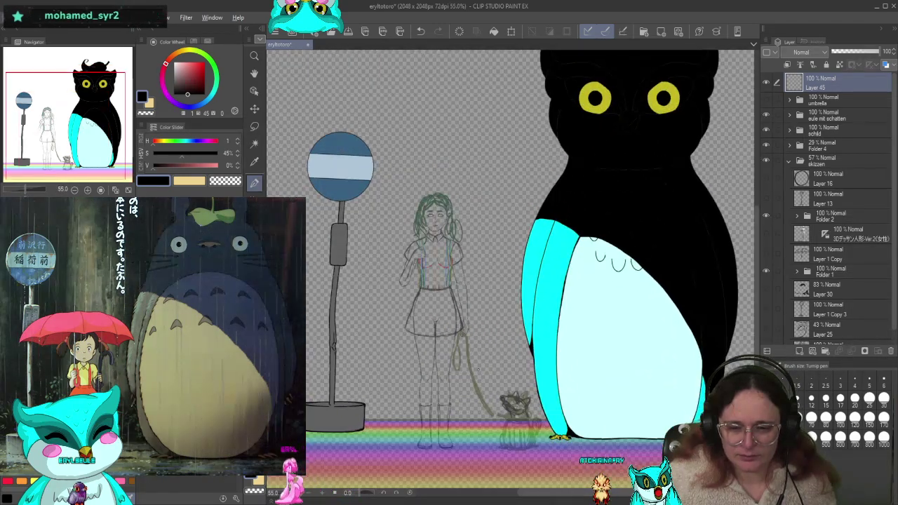
scroll(452, 347, up, 2)
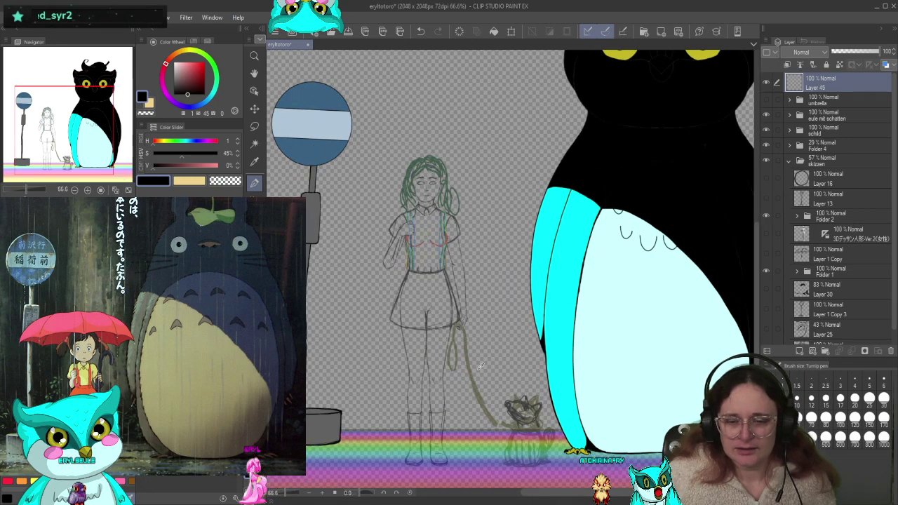
scroll(453, 347, down, 4)
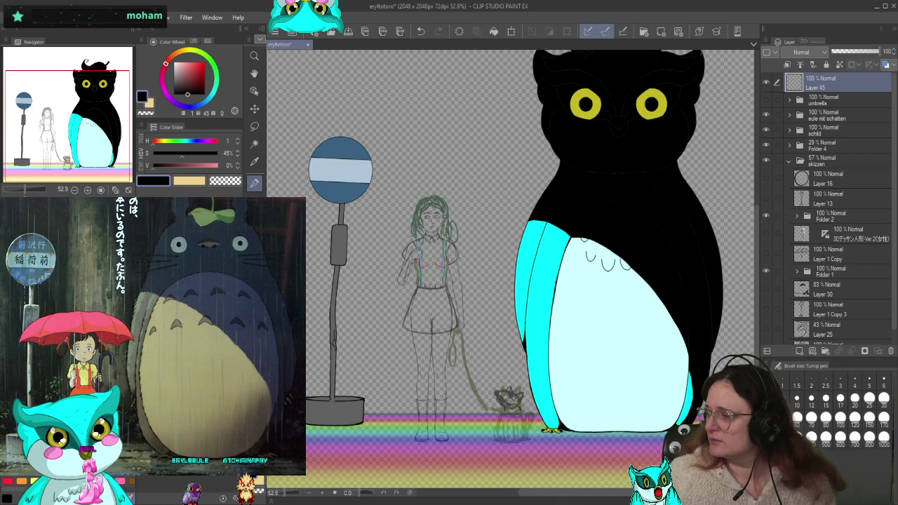
scroll(421, 270, up, 6)
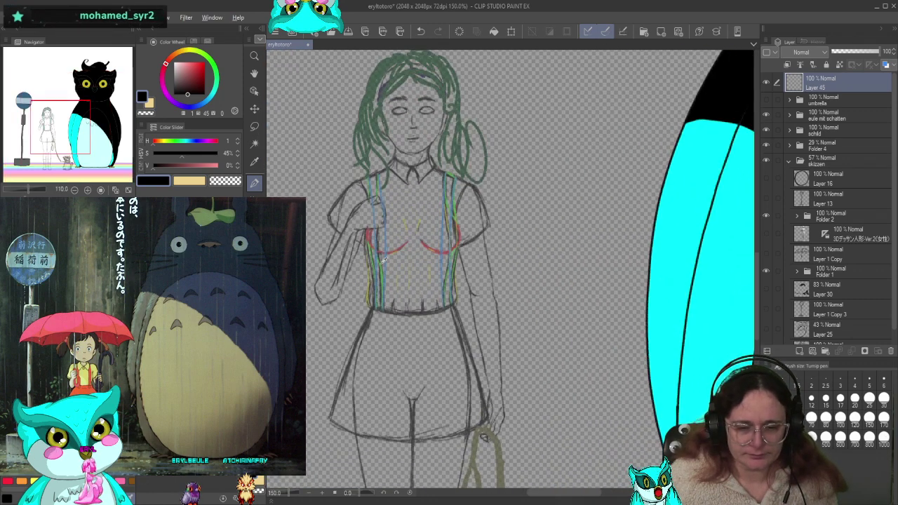
drag(382, 240, 438, 390)
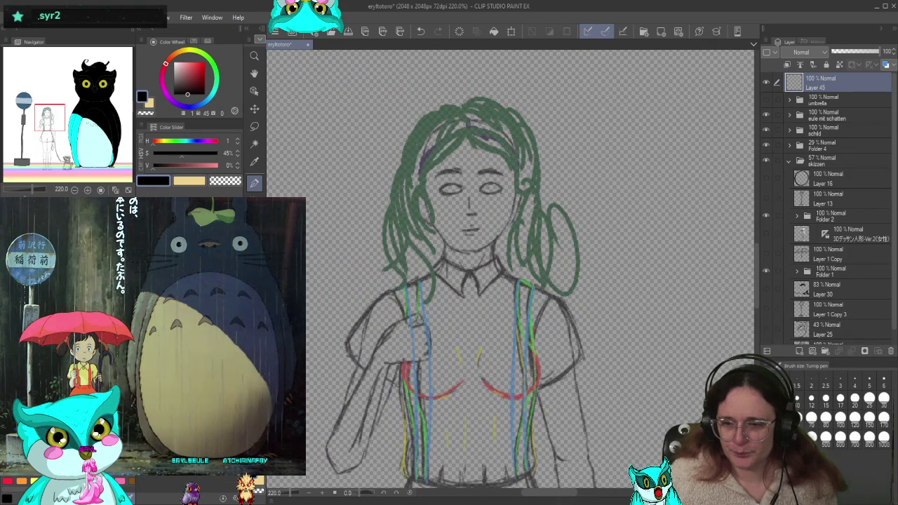
Expand Folder 2 in the sketch group and hide Layer 11, which holds the girl's green hair sketch
scroll(824, 168, down, 1)
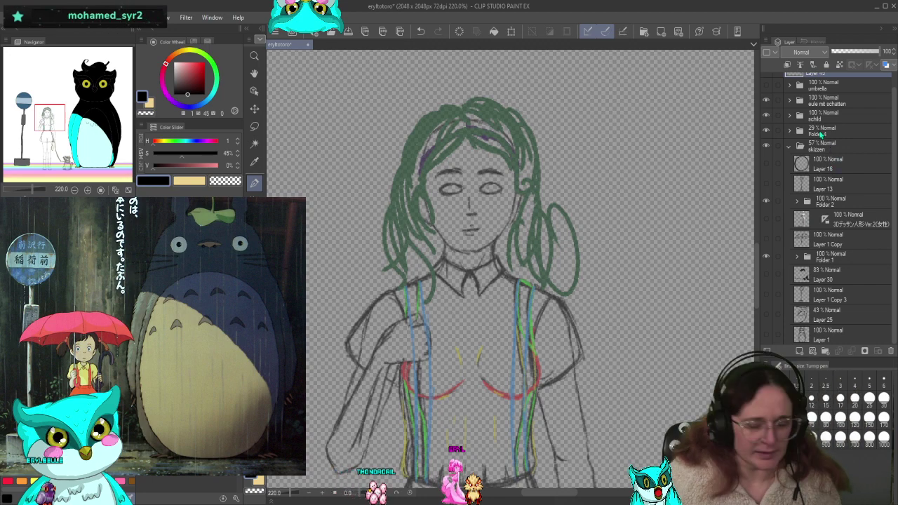
click(769, 201)
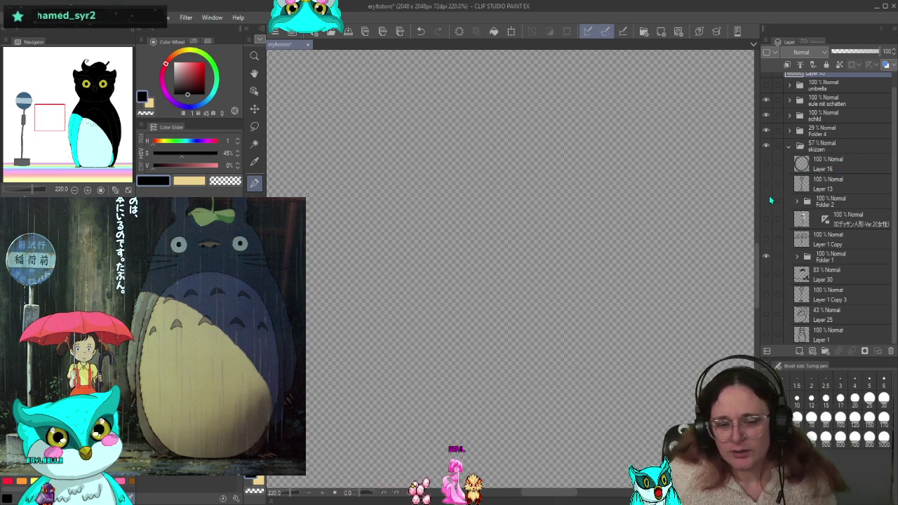
click(768, 201)
click(804, 204)
click(798, 202)
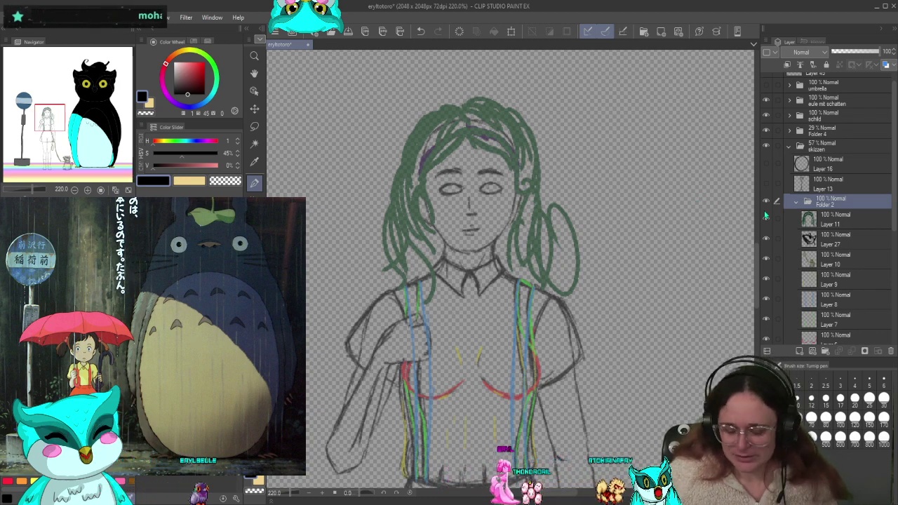
scroll(797, 224, down, 1)
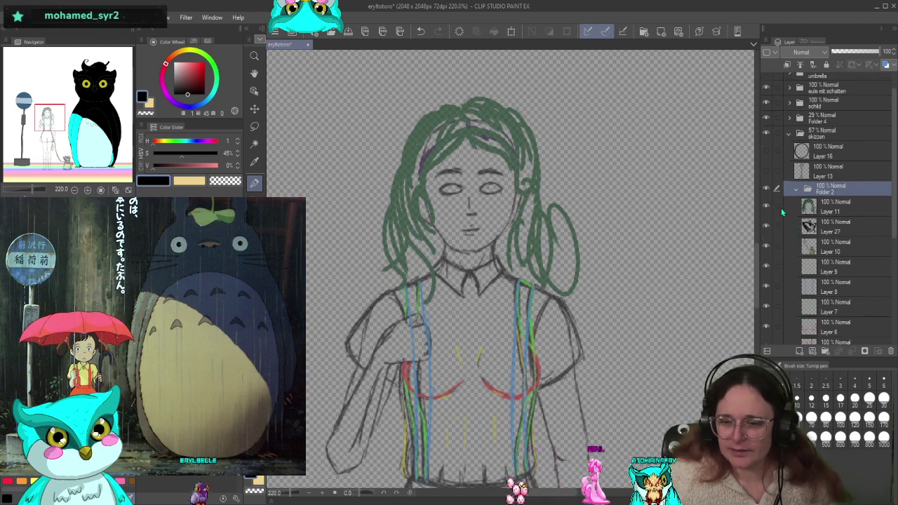
click(768, 208)
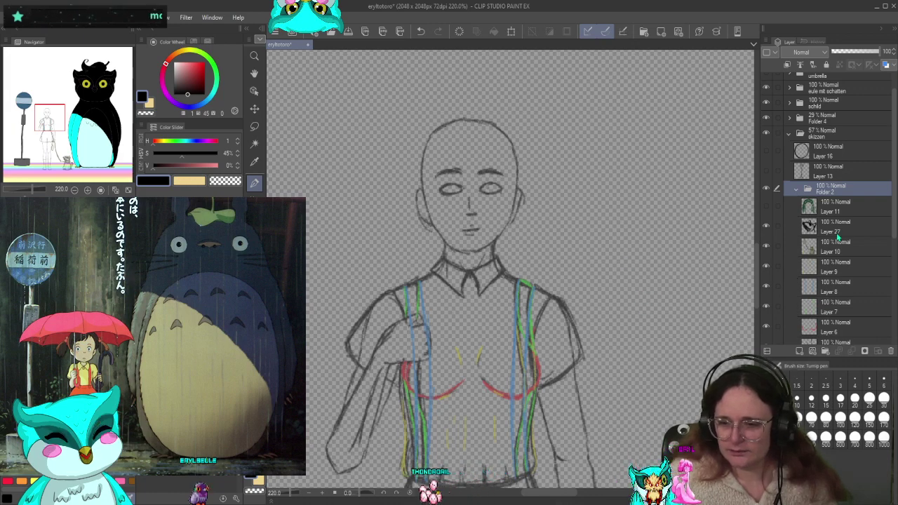
Make the empty Layer 45 the active drawing layer and switch to a different drawing tool at brush size 4
scroll(791, 103, up, 1)
click(822, 83)
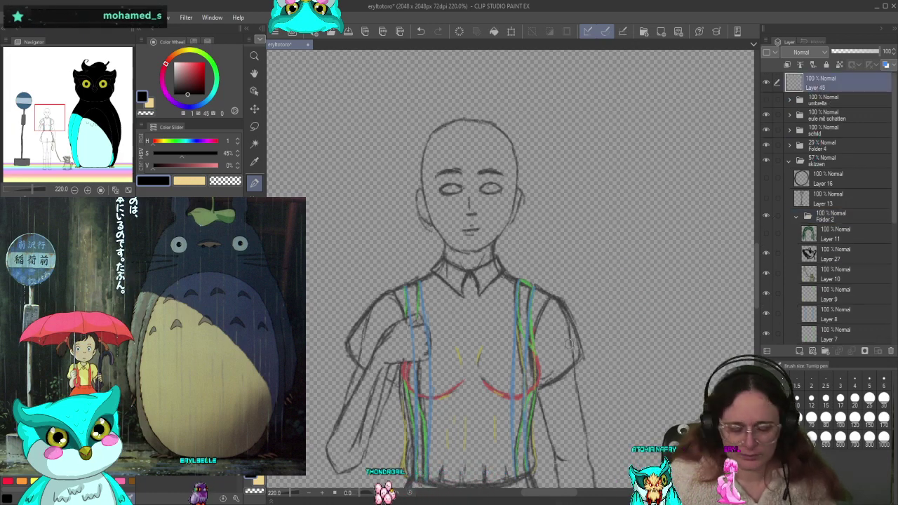
mouse_move(491, 330)
mouse_down()
mouse_move(522, 217)
mouse_move(520, 261)
mouse_move(539, 300)
mouse_up()
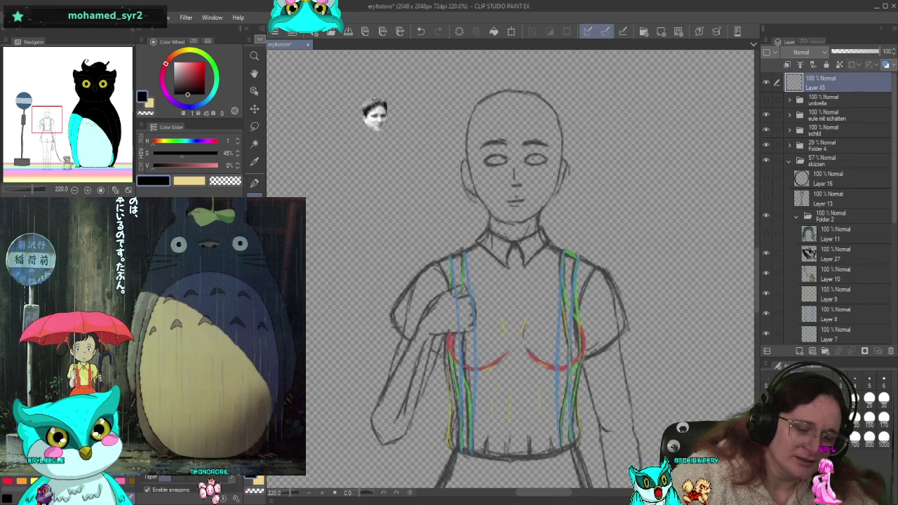
key(e)
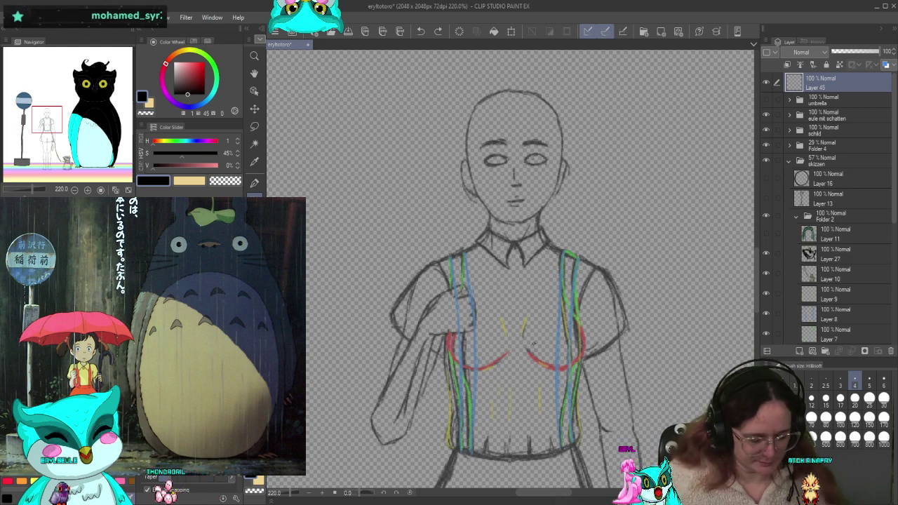
Examine the sketched legs and boots of the girl over the rainbow ground
scroll(534, 343, down, 10)
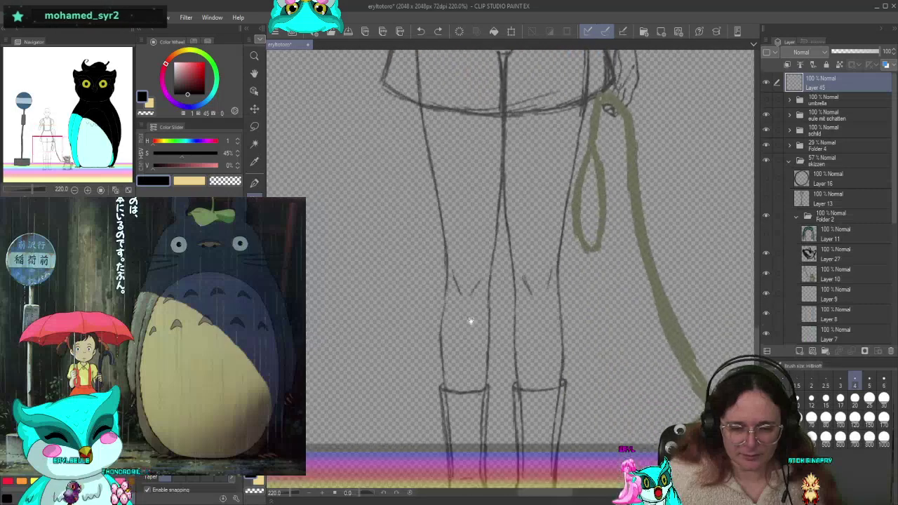
scroll(470, 321, down, 5)
scroll(463, 262, up, 5)
scroll(507, 274, down, 1)
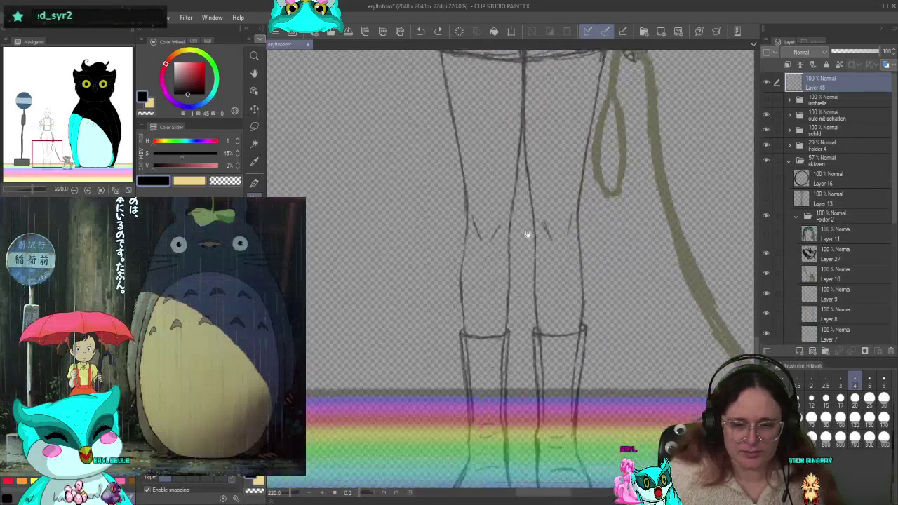
scroll(528, 235, down, 1)
scroll(491, 224, up, 1)
scroll(487, 221, down, 1)
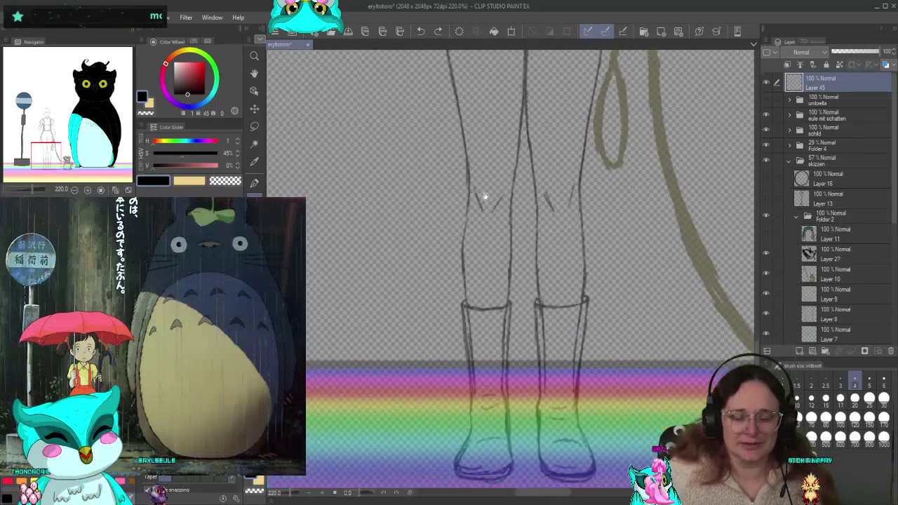
scroll(484, 196, down, 1)
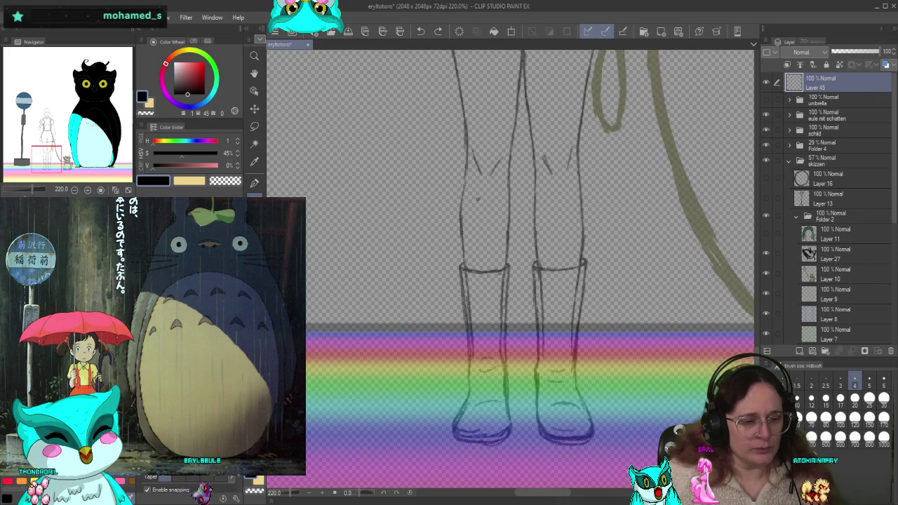
scroll(477, 199, down, 6)
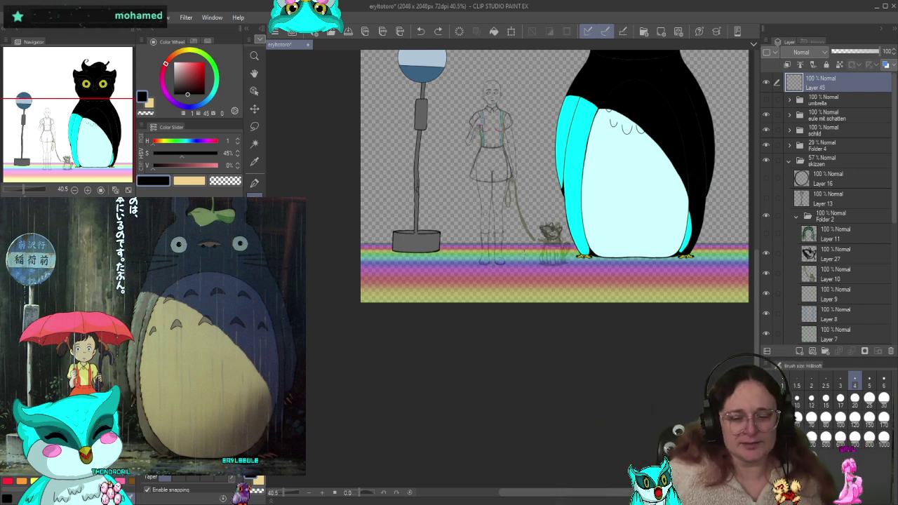
scroll(490, 269, up, 1)
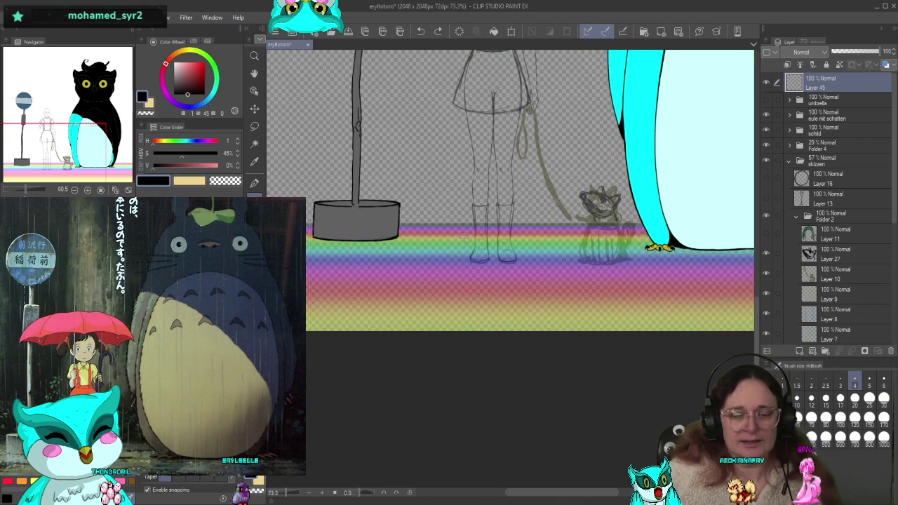
scroll(470, 260, up, 5)
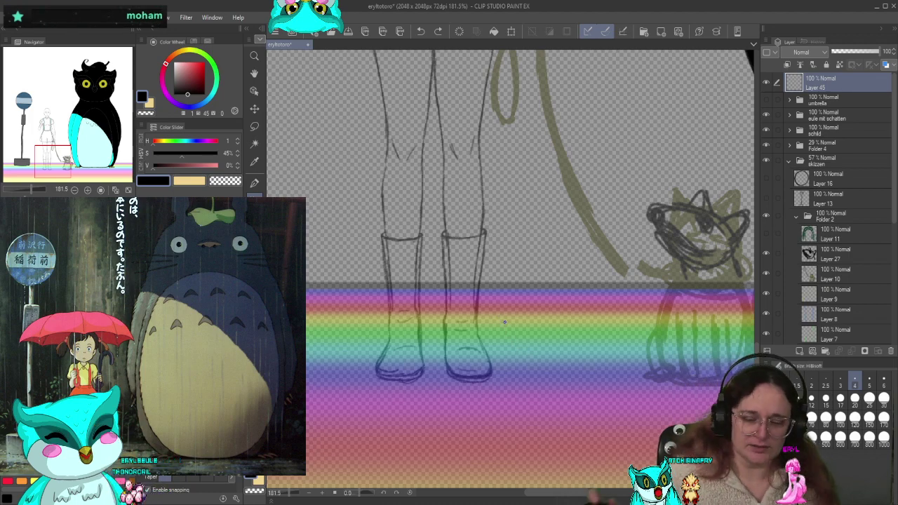
scroll(504, 322, up, 3)
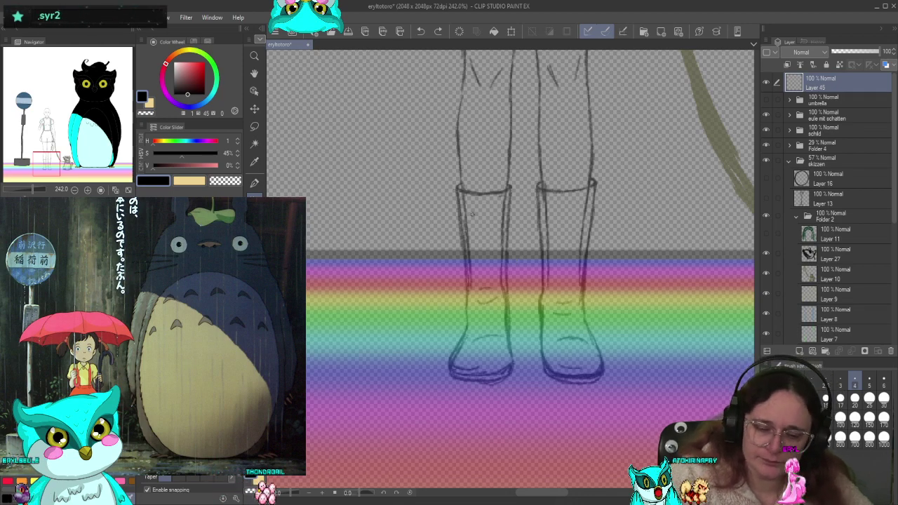
scroll(580, 188, up, 2)
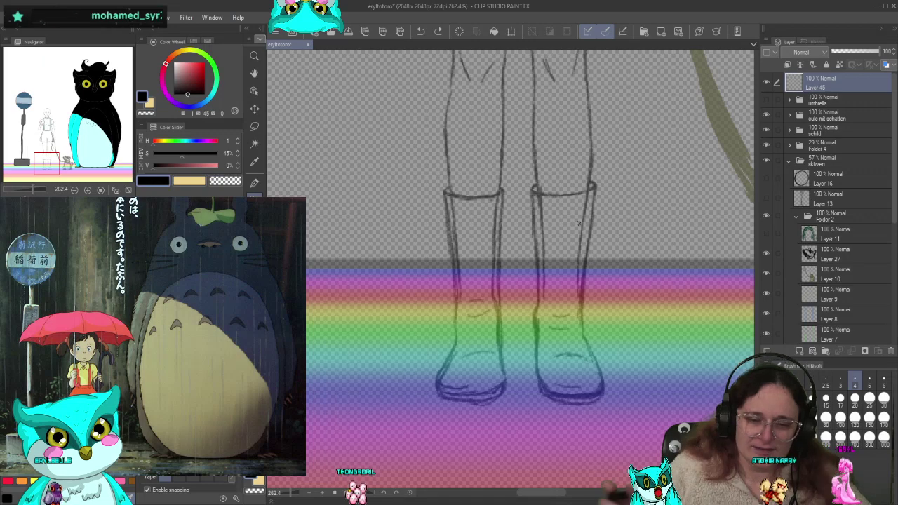
scroll(581, 238, up, 3)
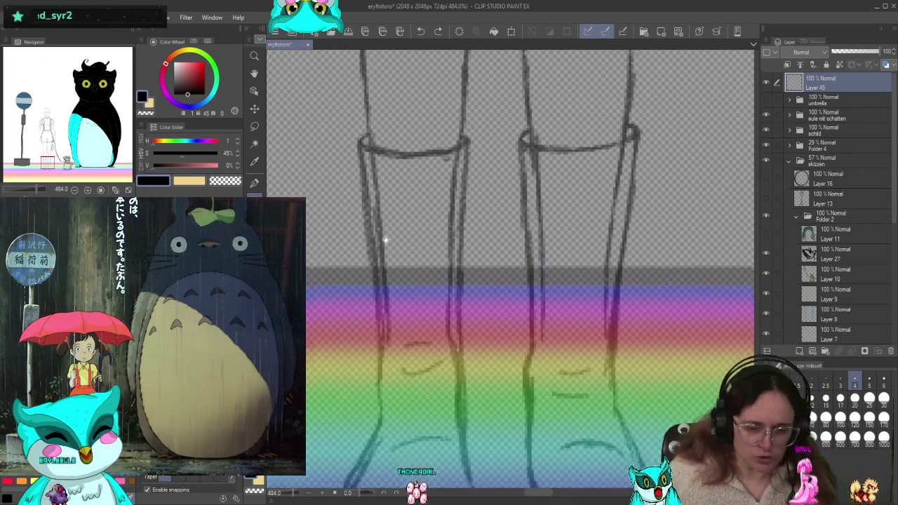
Ink the top rim and outer shaft edge of the girl's left-hand boot in black at brush size 3
drag(386, 241, 412, 216)
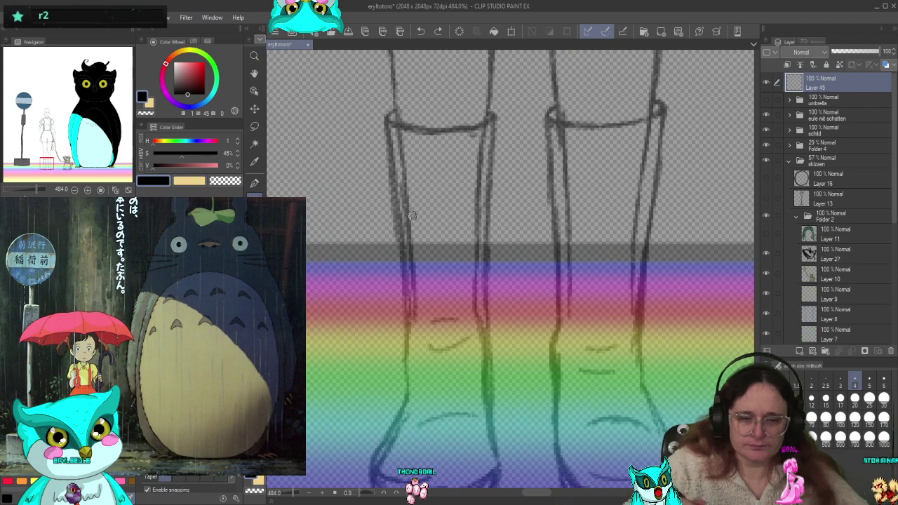
click(389, 113)
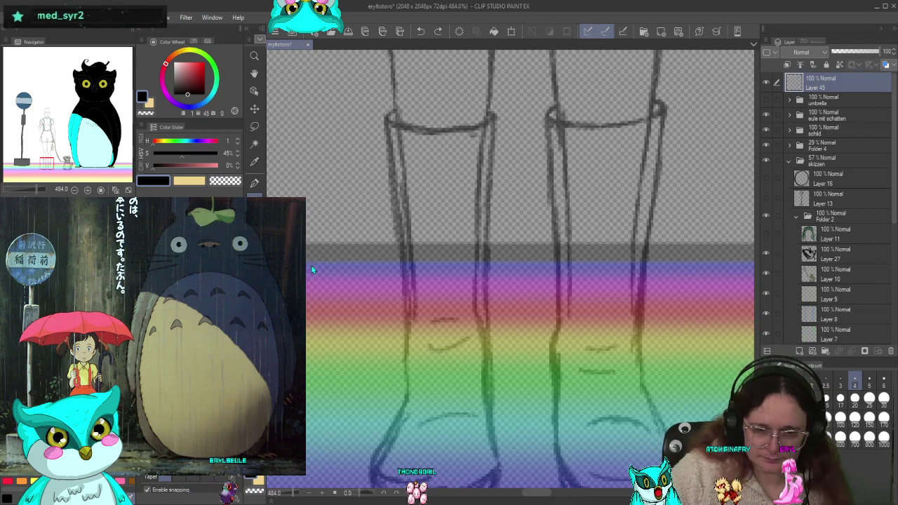
drag(482, 175, 494, 402)
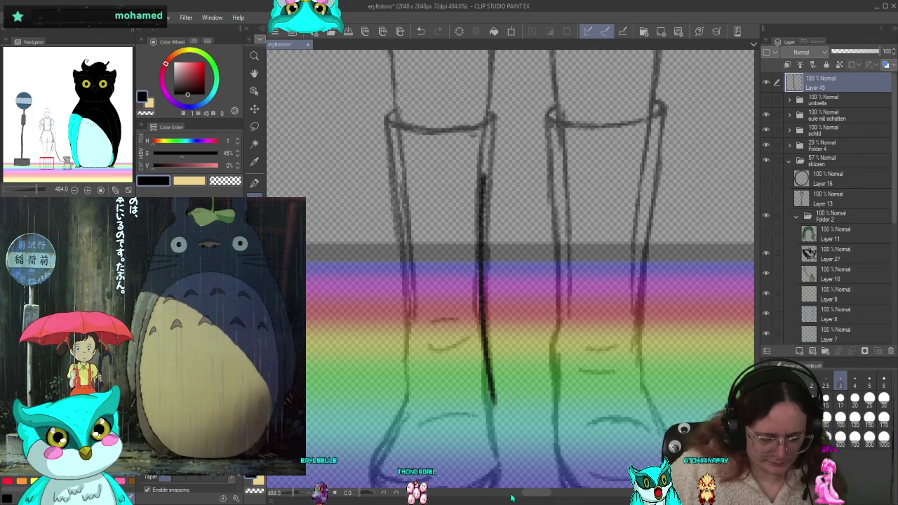
key(ctrl+z)
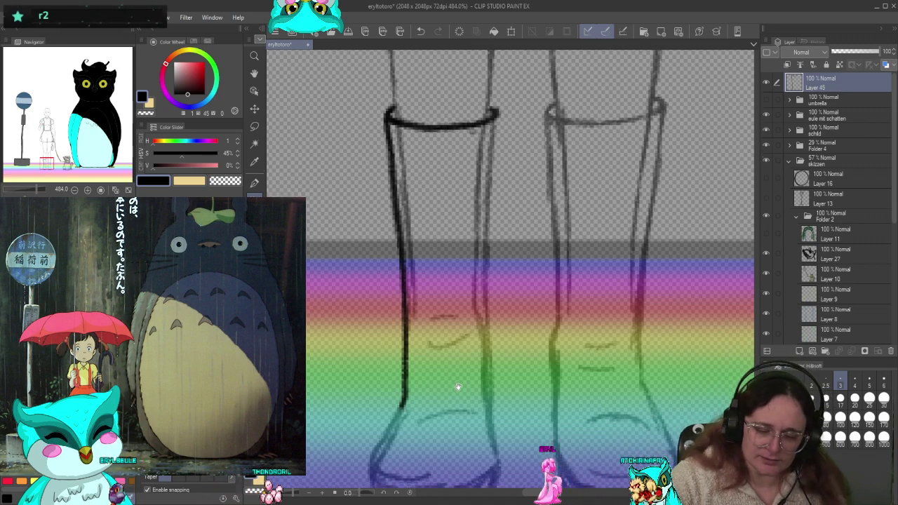
Ink the left-hand boot's foot outline, inner edge, sole line and crease marks in black over the sketch
drag(457, 385, 456, 313)
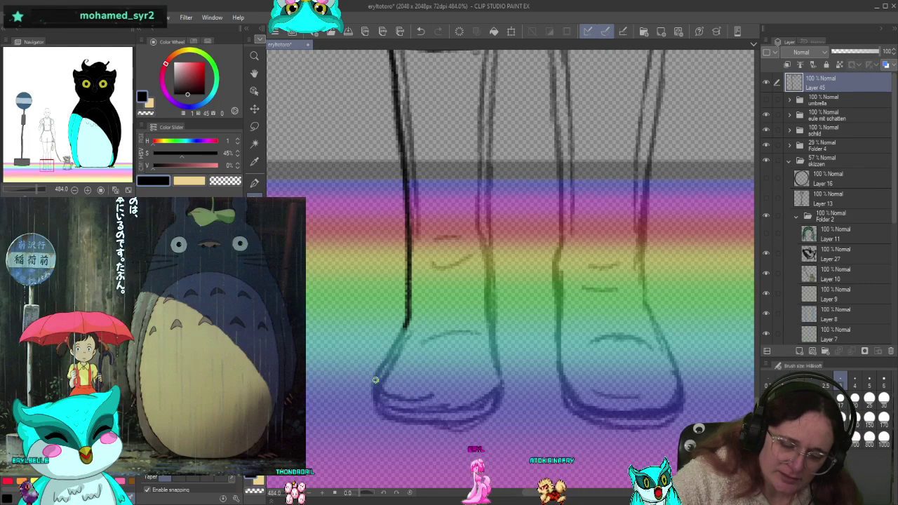
drag(375, 380, 408, 324)
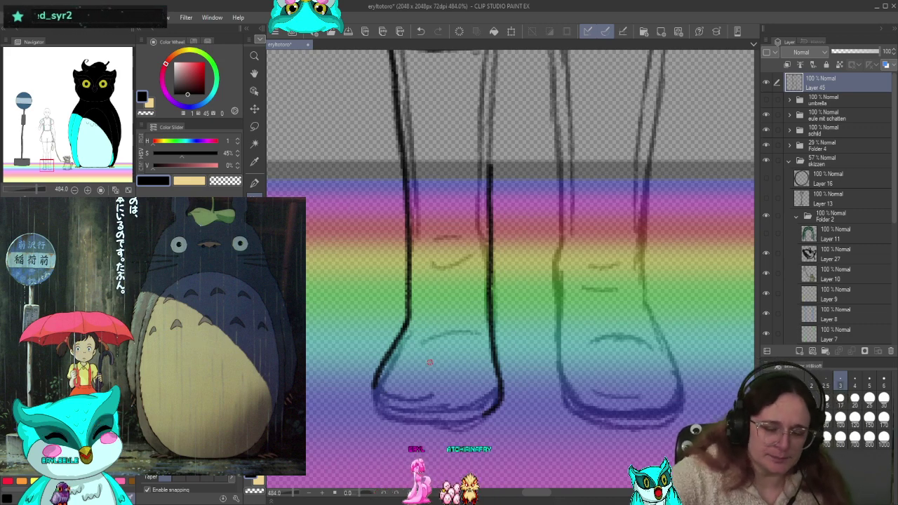
mouse_move(375, 387)
mouse_down()
mouse_move(385, 415)
mouse_move(413, 422)
mouse_move(473, 422)
mouse_move(492, 408)
mouse_up()
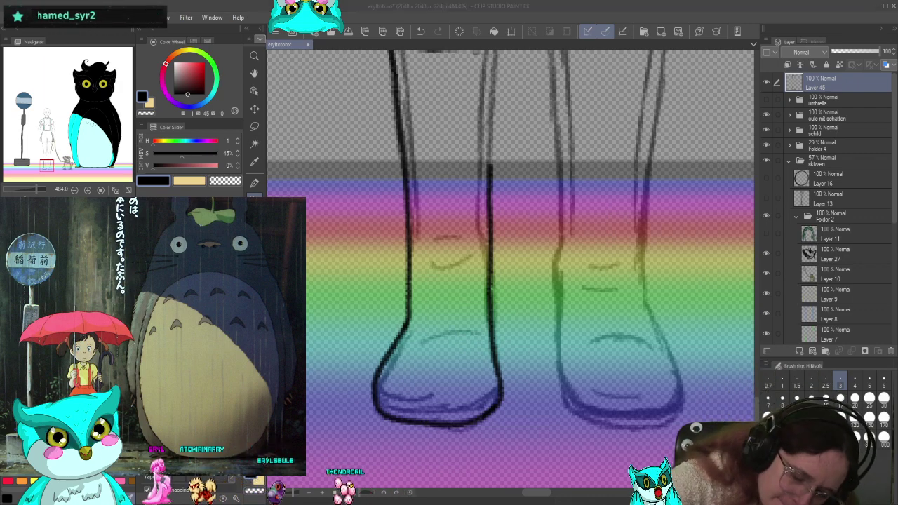
drag(379, 394, 480, 405)
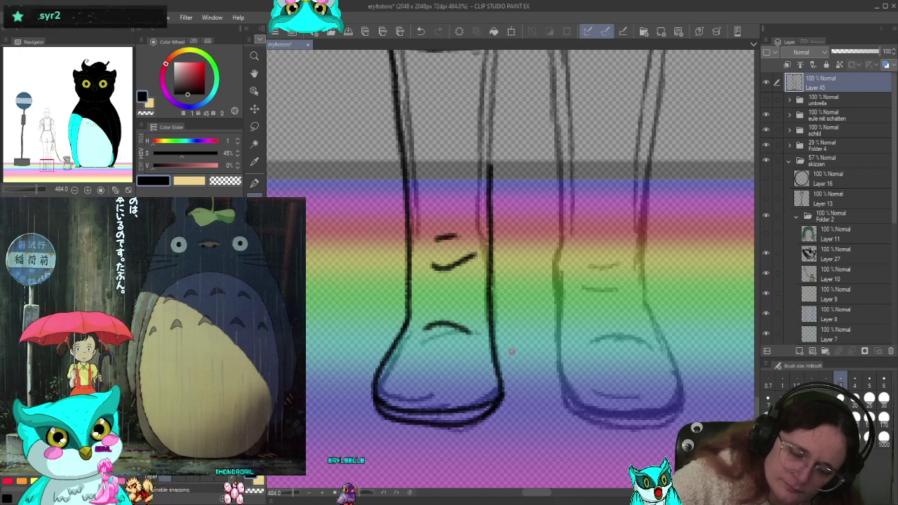
Try to ink the inner shaft edge of the left-hand boot from its rim to the existing lower line
drag(508, 190, 505, 412)
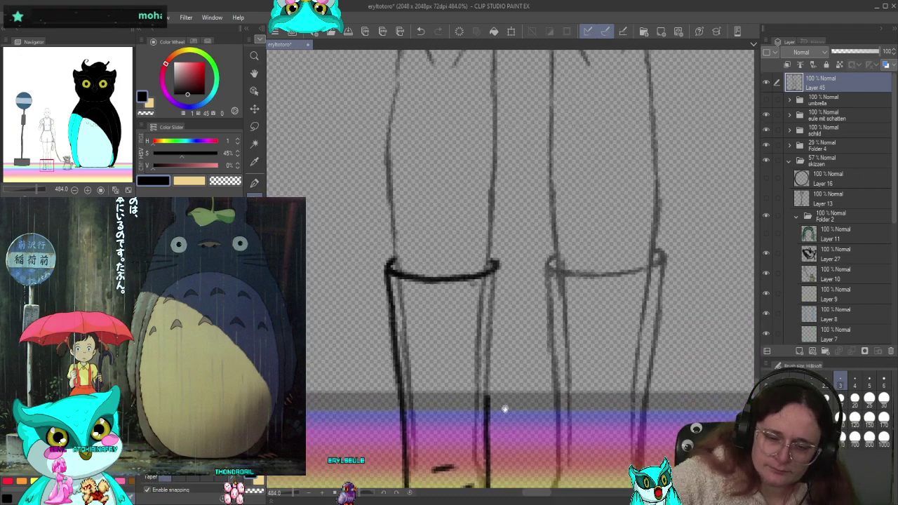
drag(499, 266, 489, 397)
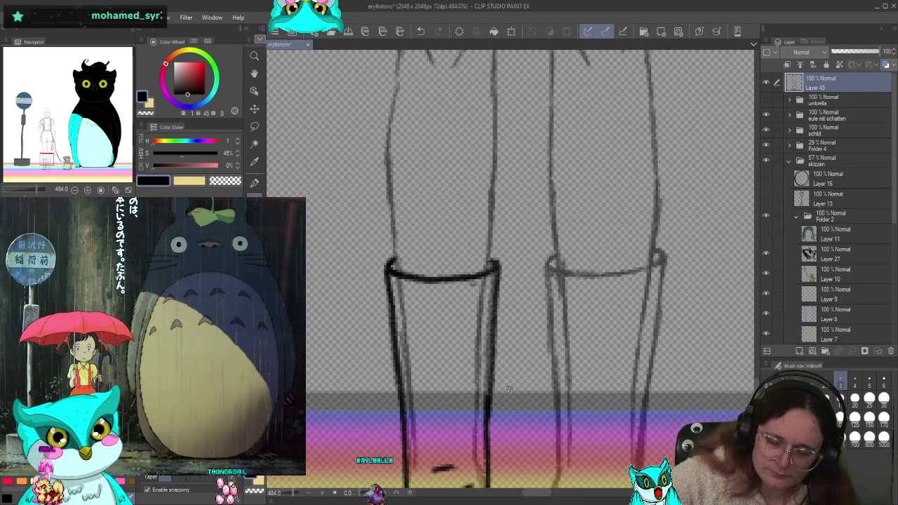
key(ctrl+z)
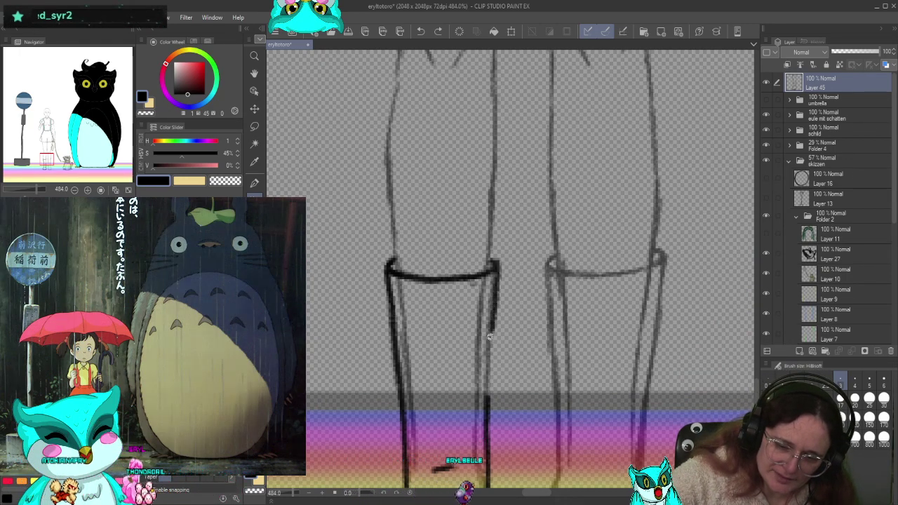
drag(498, 266, 488, 442)
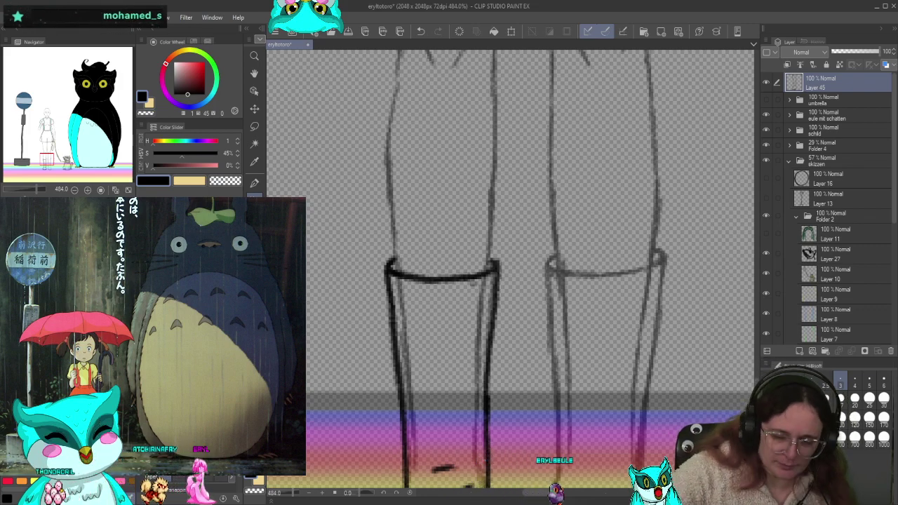
key(ctrl+z)
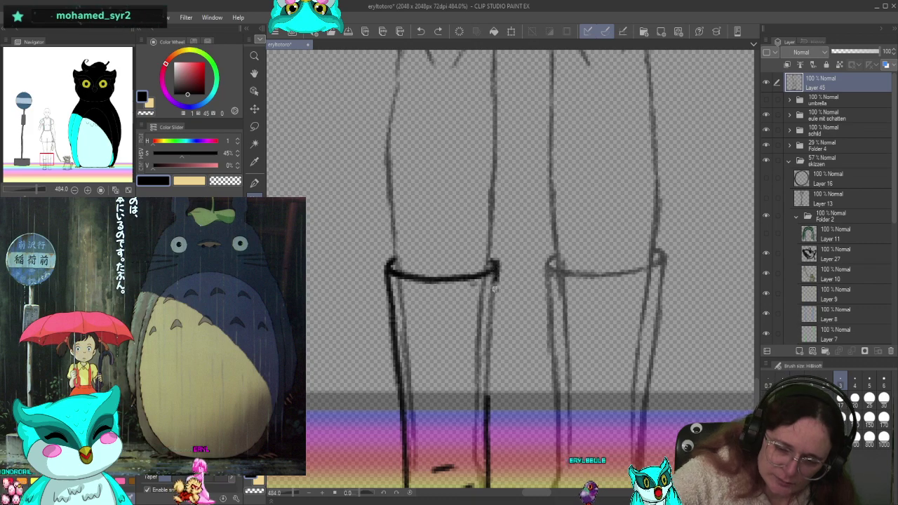
mouse_move(494, 288)
mouse_down()
mouse_move(481, 387)
mouse_move(485, 447)
mouse_up()
key(ctrl+z)
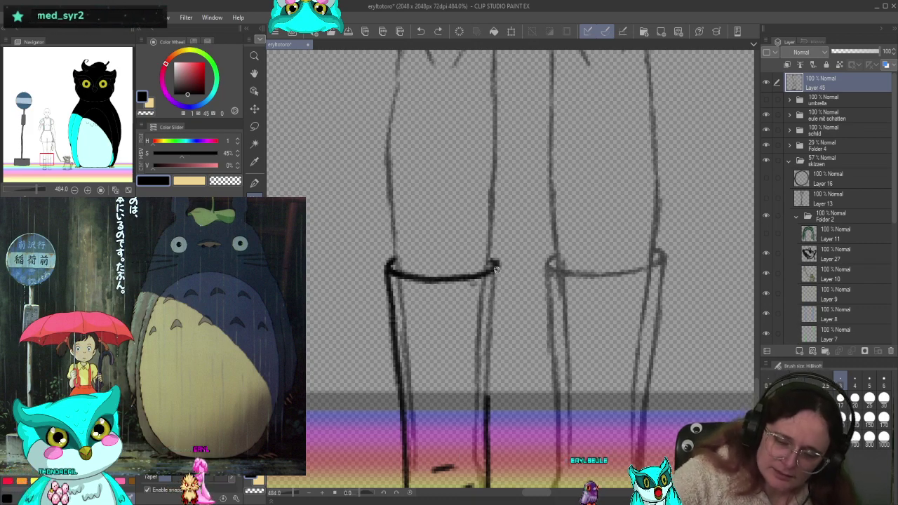
key(ctrl+z)
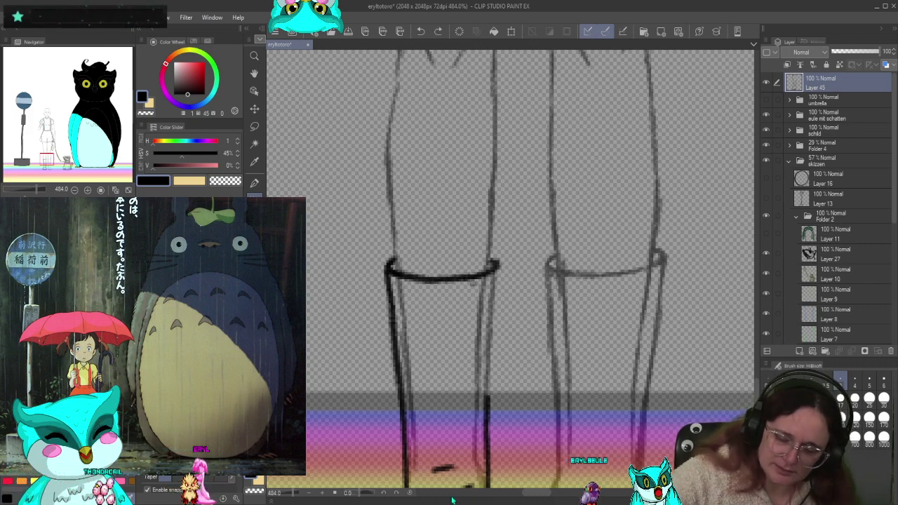
drag(486, 398, 493, 348)
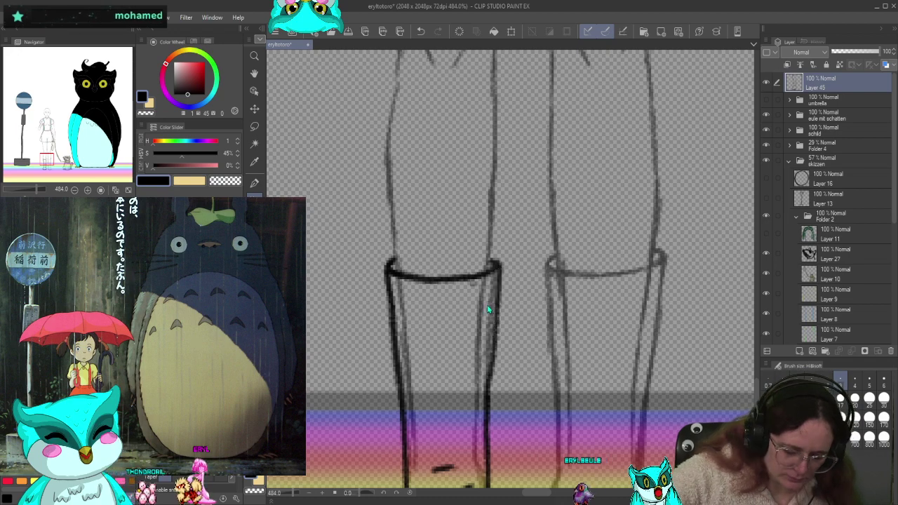
key(ctrl+z)
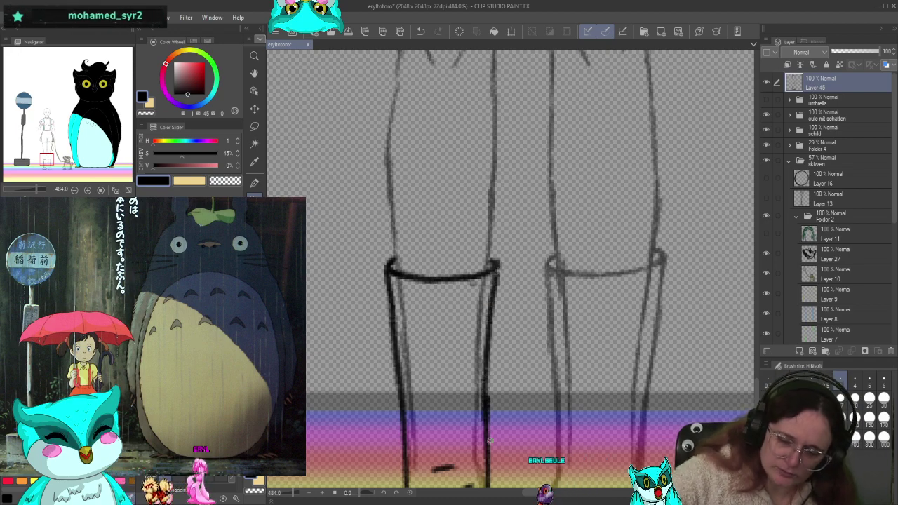
key(ctrl+z)
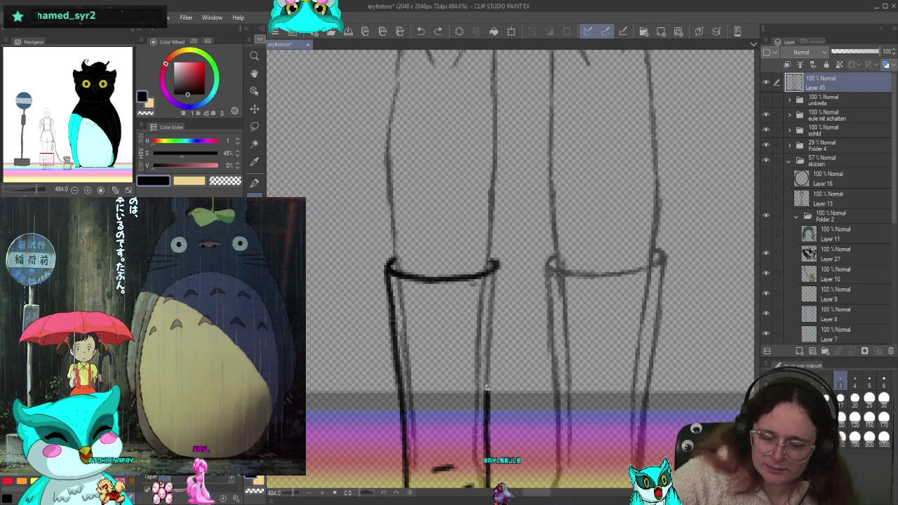
drag(495, 352, 503, 276)
key(ctrl+z)
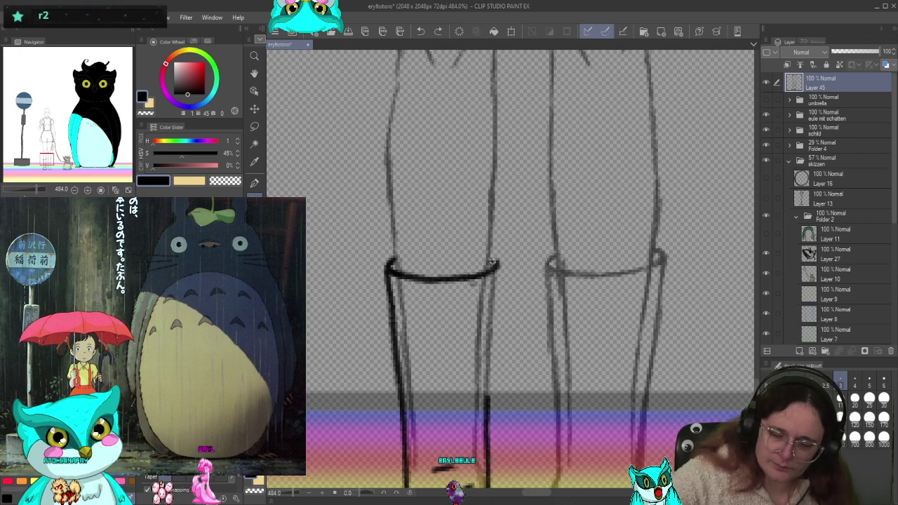
Ink the left-hand boot's inner shaft edge from the rim to the lower line, and ink the right-hand boot's curved top rim in black
drag(496, 265, 495, 398)
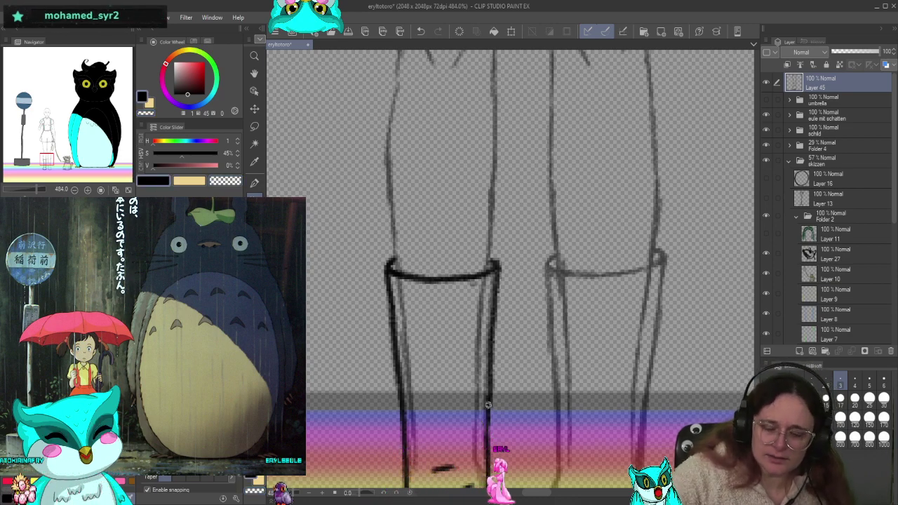
drag(490, 405, 489, 395)
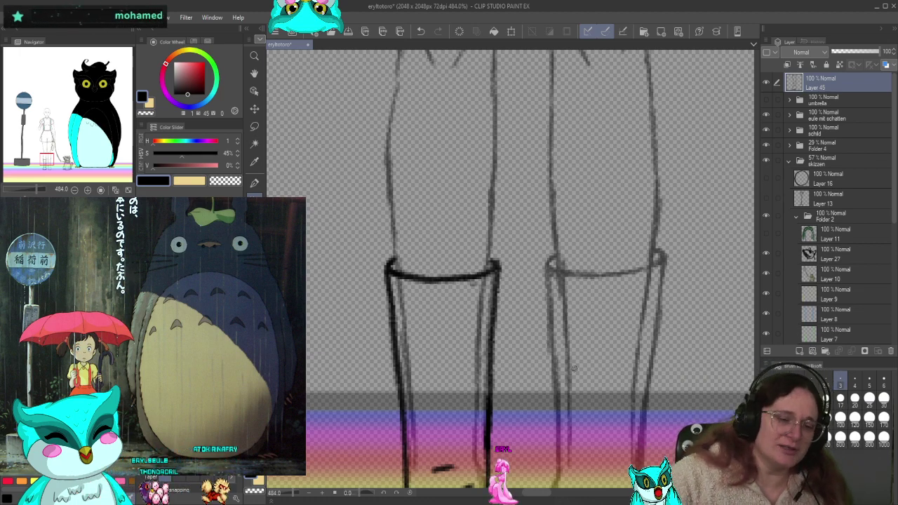
drag(587, 363, 529, 367)
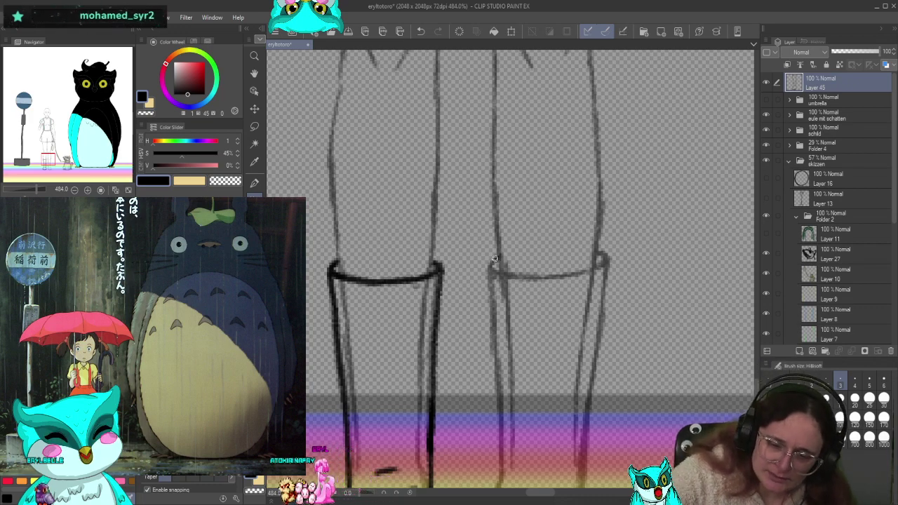
mouse_move(495, 261)
mouse_down()
mouse_move(543, 279)
mouse_move(609, 265)
mouse_up()
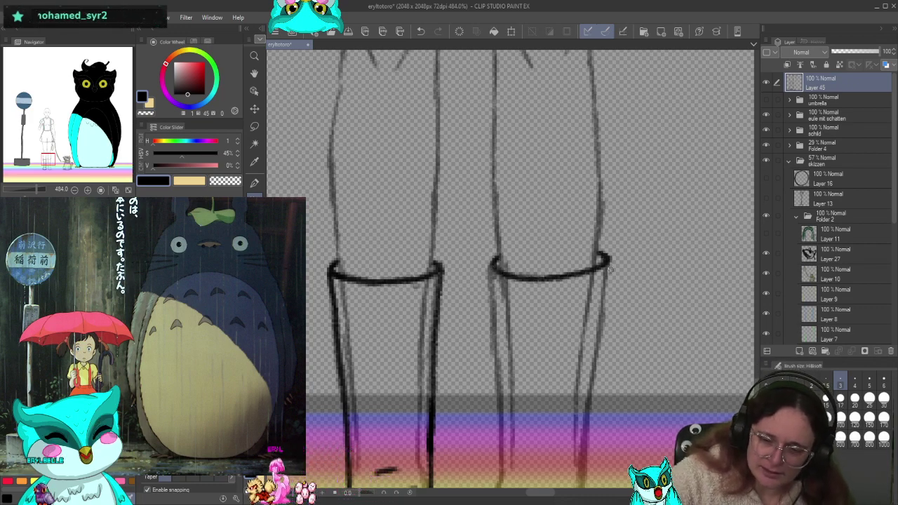
Try to ink the right-hand boot's inner shaft edge and the outline of its foot over the sketch
scroll(511, 275, down, 3)
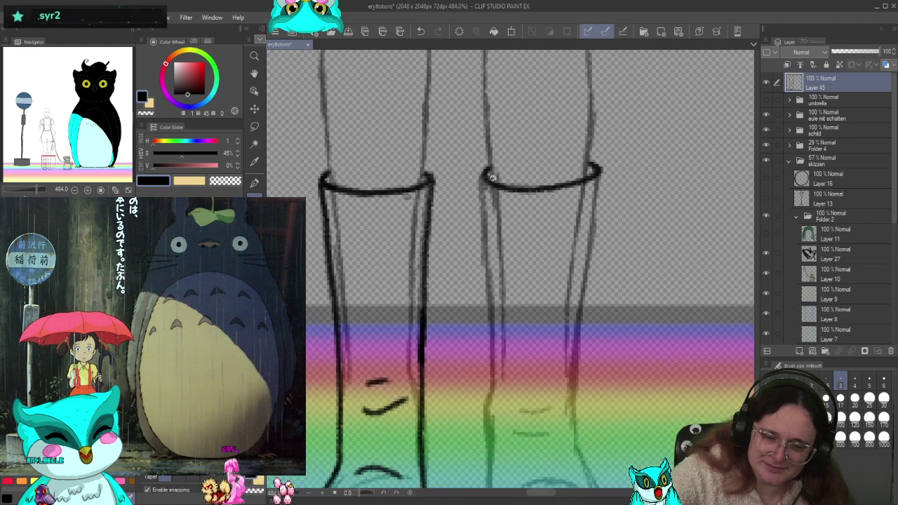
drag(483, 281, 484, 332)
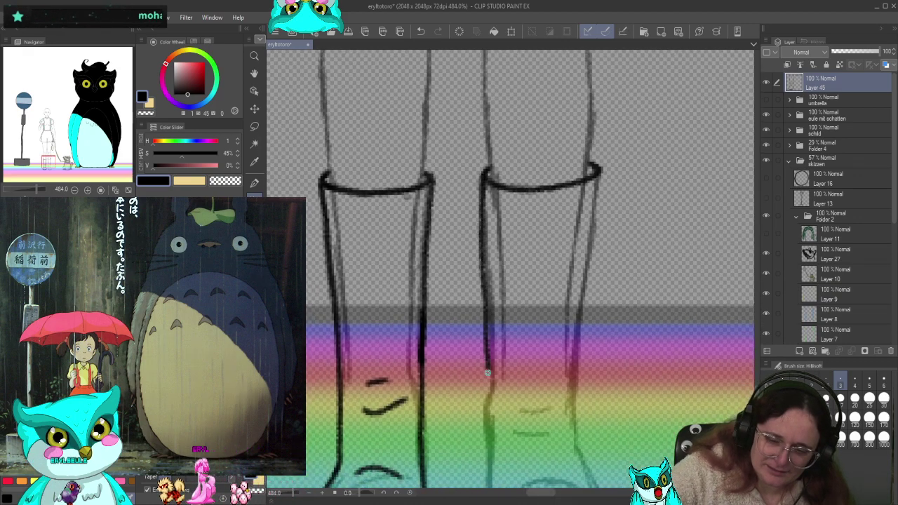
key(ctrl+z)
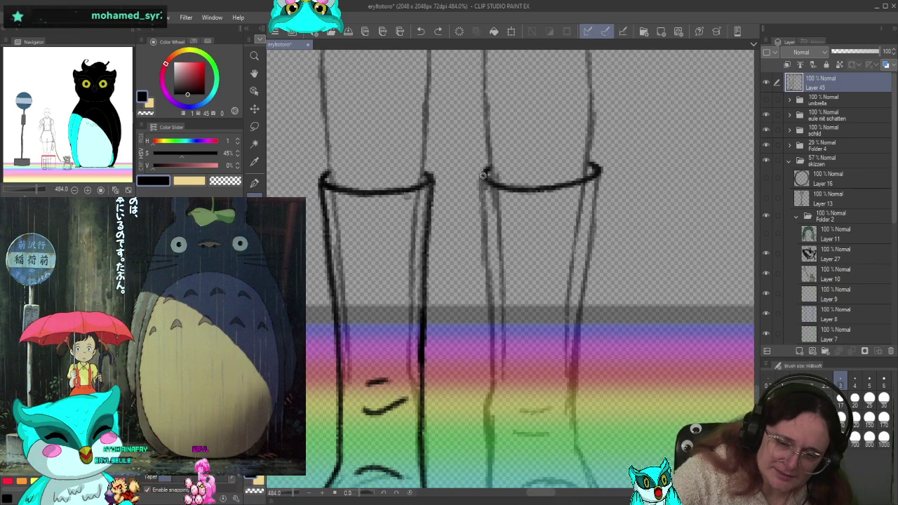
mouse_move(489, 176)
mouse_down()
mouse_move(493, 371)
mouse_move(484, 442)
mouse_up()
drag(532, 409, 515, 251)
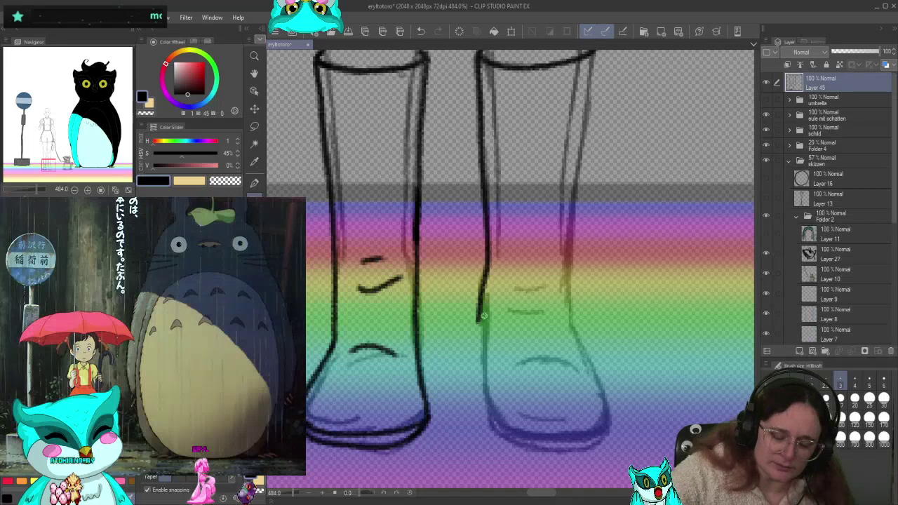
key(ctrl+z)
drag(499, 91, 492, 120)
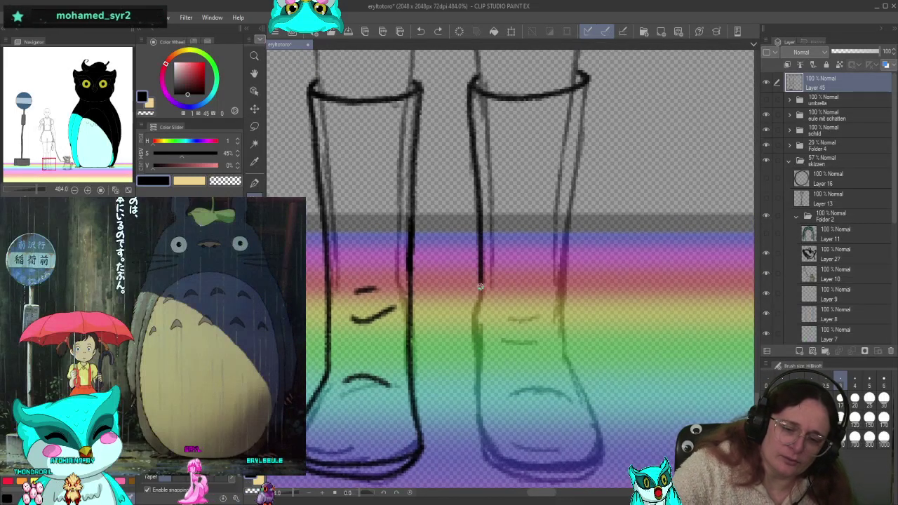
drag(477, 345, 478, 394)
mouse_move(480, 439)
mouse_down()
mouse_move(521, 473)
mouse_move(551, 474)
mouse_up()
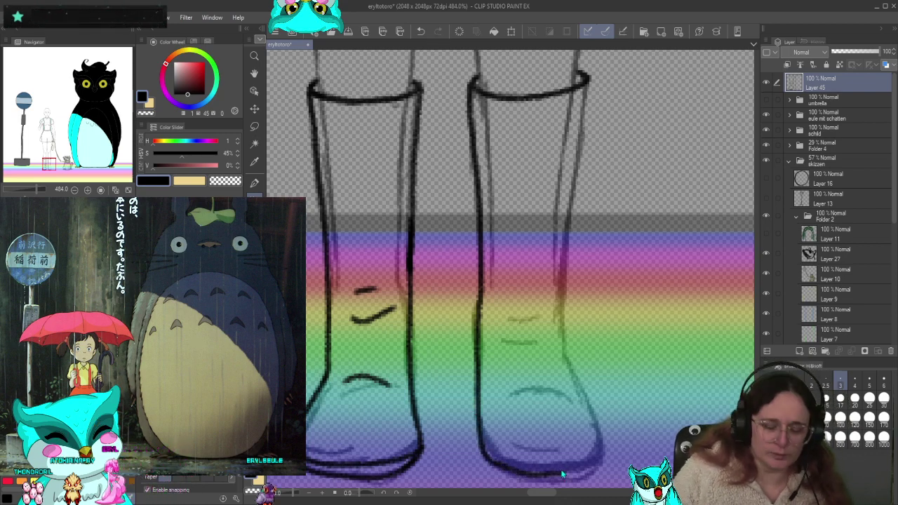
key(ctrl+z)
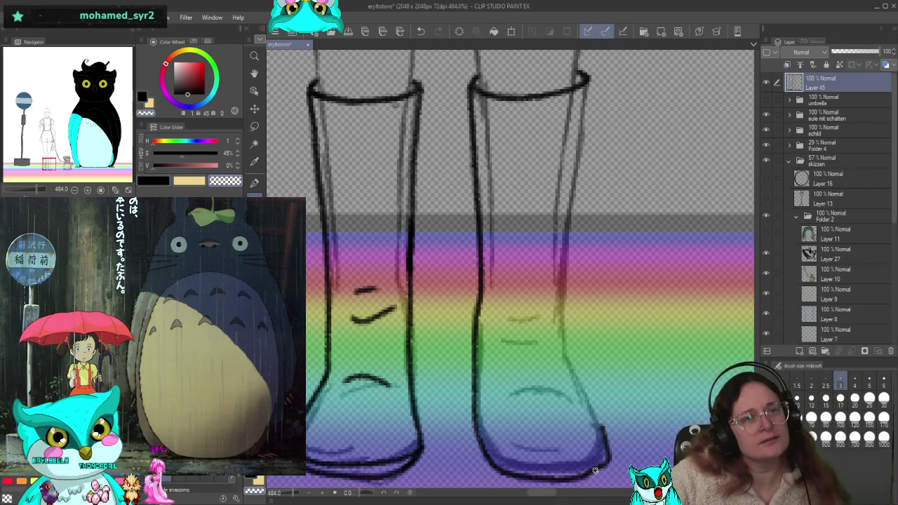
key(ctrl+z)
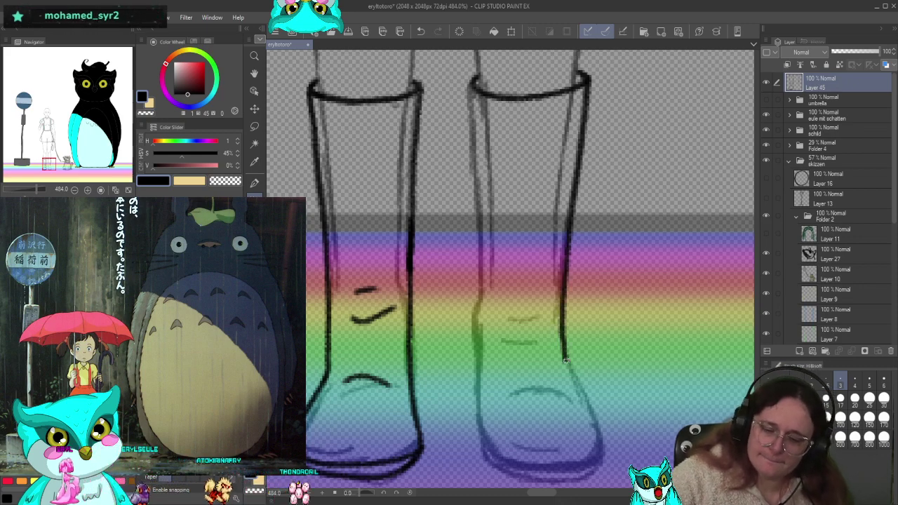
Ink the right-hand boot's outer foot edge, inner shaft edge, foot outline and sole line in black over the sketch
drag(565, 359, 601, 469)
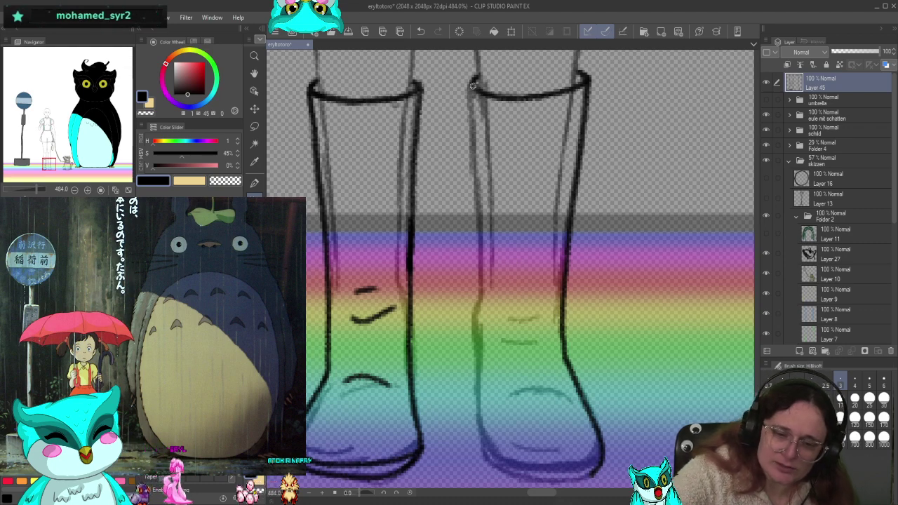
drag(471, 90, 477, 347)
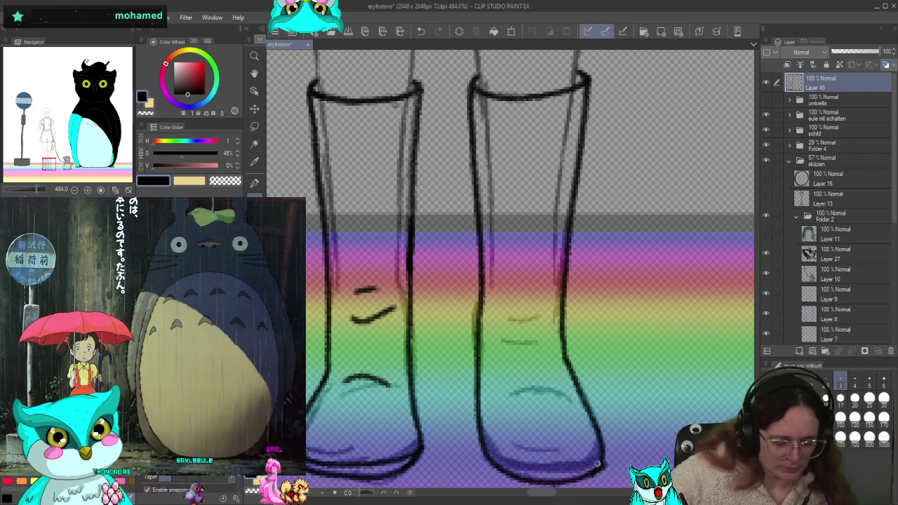
scroll(592, 385, down, 1)
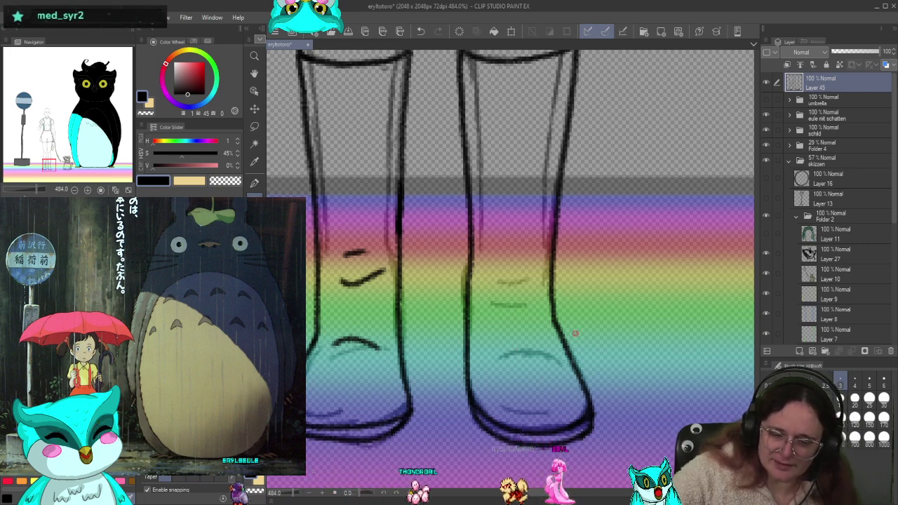
Add a new raster layer above Layer 45 and make Layer 45 the active drawing layer again
scroll(522, 262, up, 5)
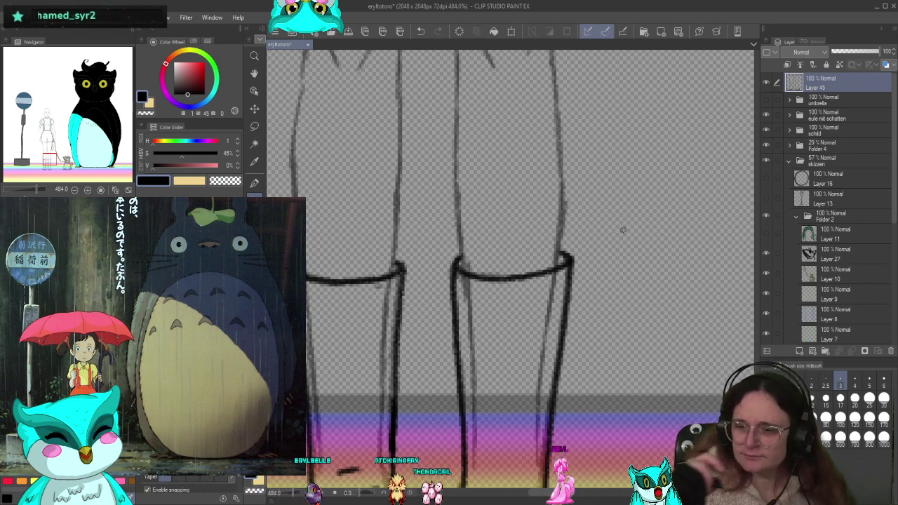
click(801, 351)
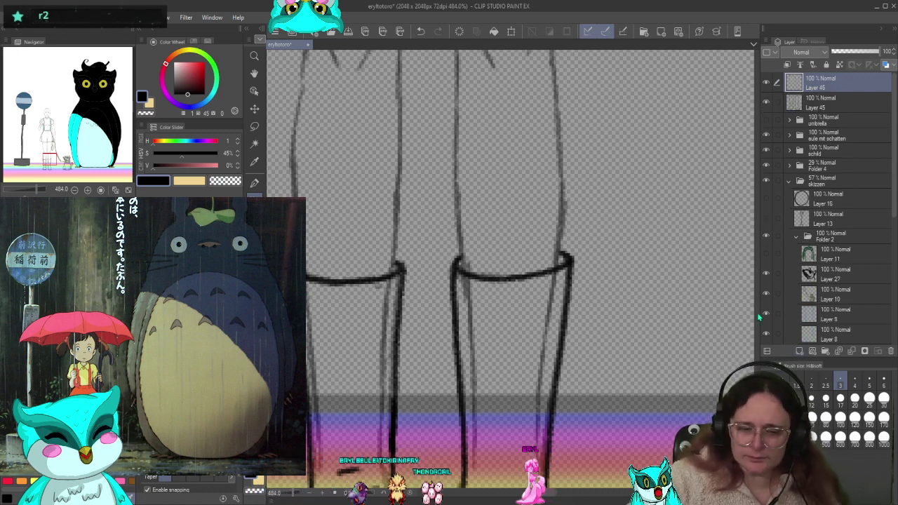
key(alt+bracketleft)
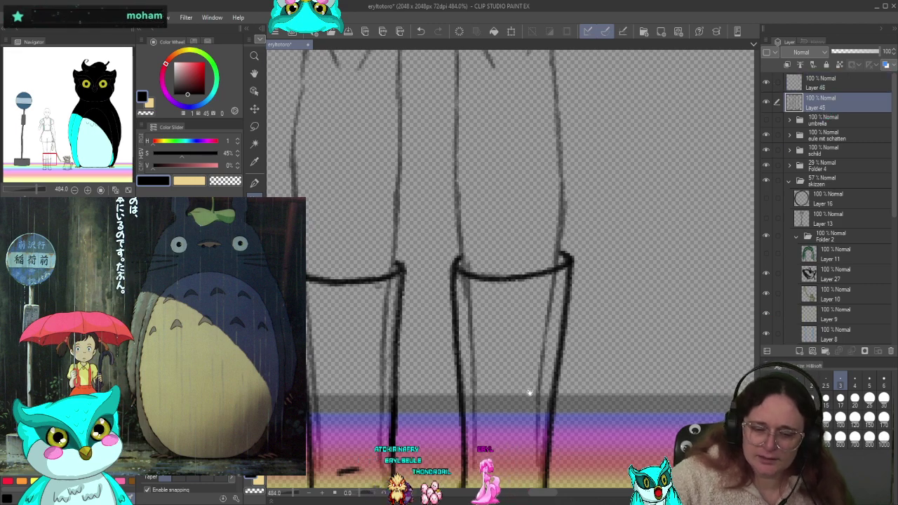
Ink two ankle creases, a curved instep crease and a short toe mark on the right-hand boot in black
drag(530, 393, 522, 266)
drag(481, 365, 514, 360)
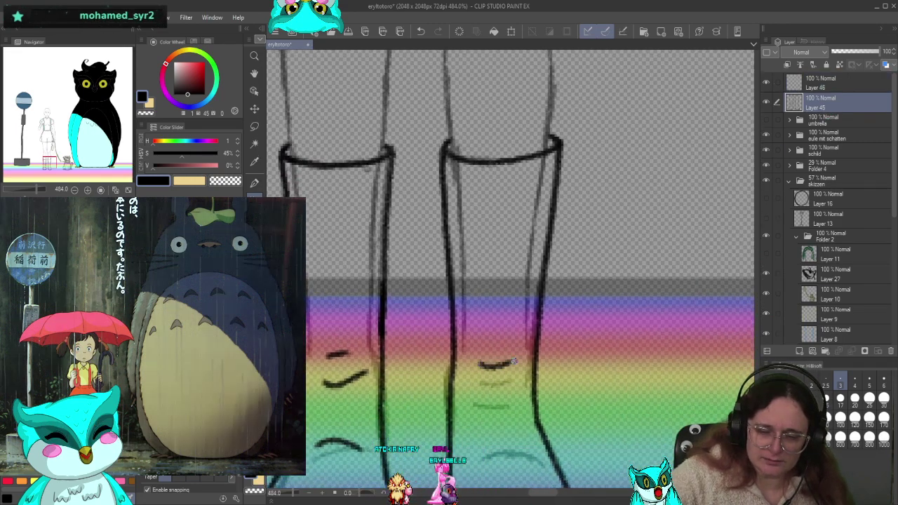
drag(515, 418, 505, 323)
drag(471, 312, 501, 306)
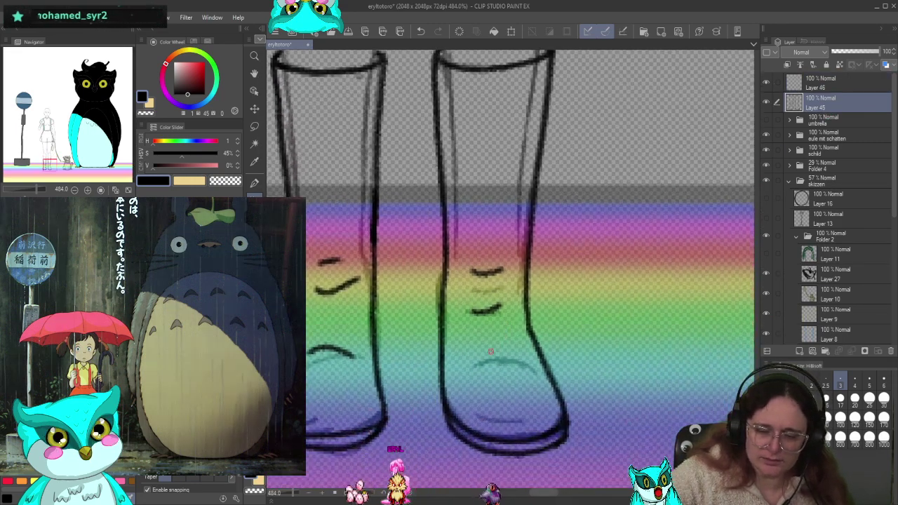
drag(482, 364, 520, 364)
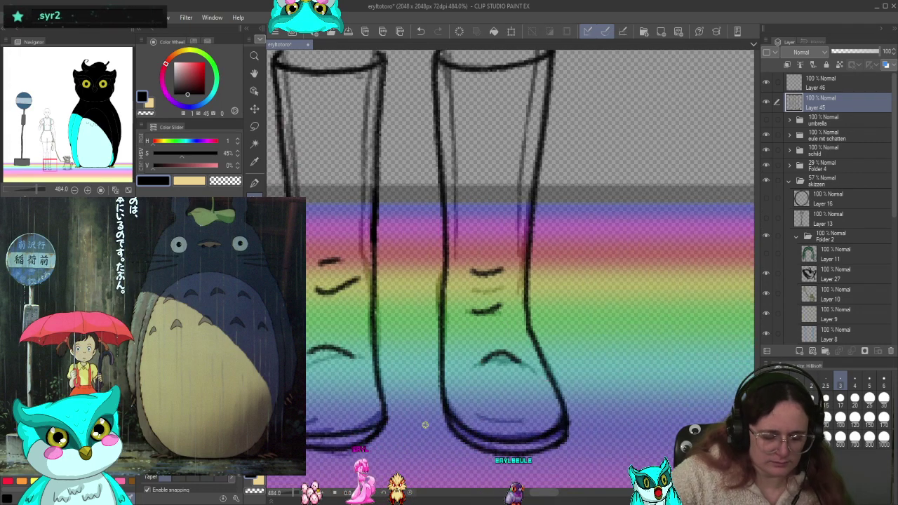
mouse_move(476, 354)
mouse_down()
mouse_move(499, 339)
mouse_move(527, 353)
mouse_up()
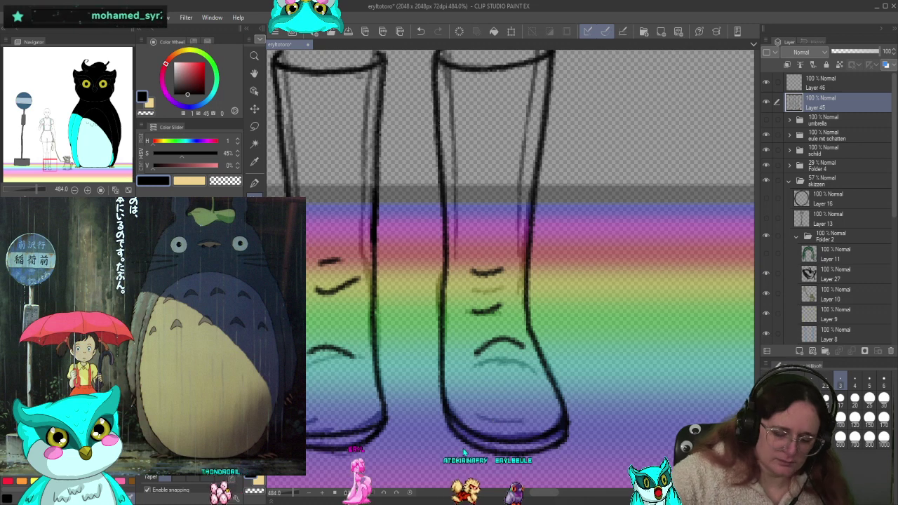
key(ctrl+z)
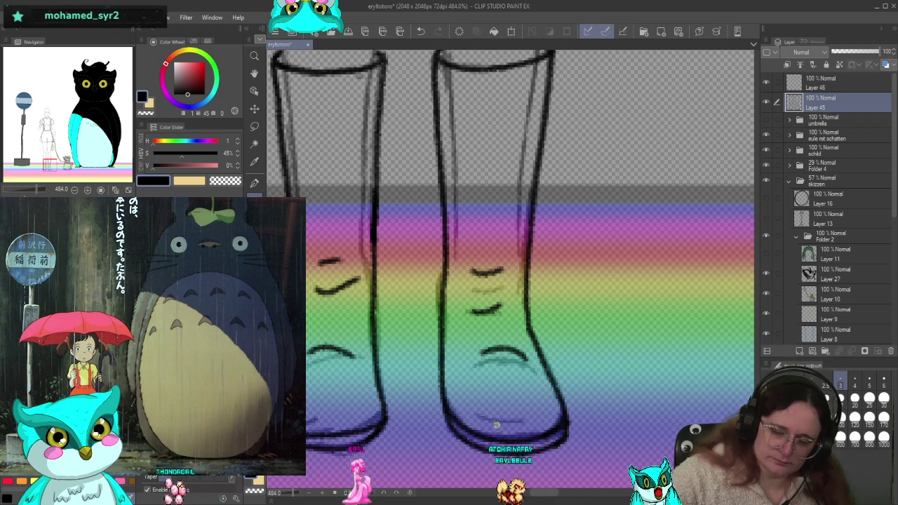
key(ctrl+y)
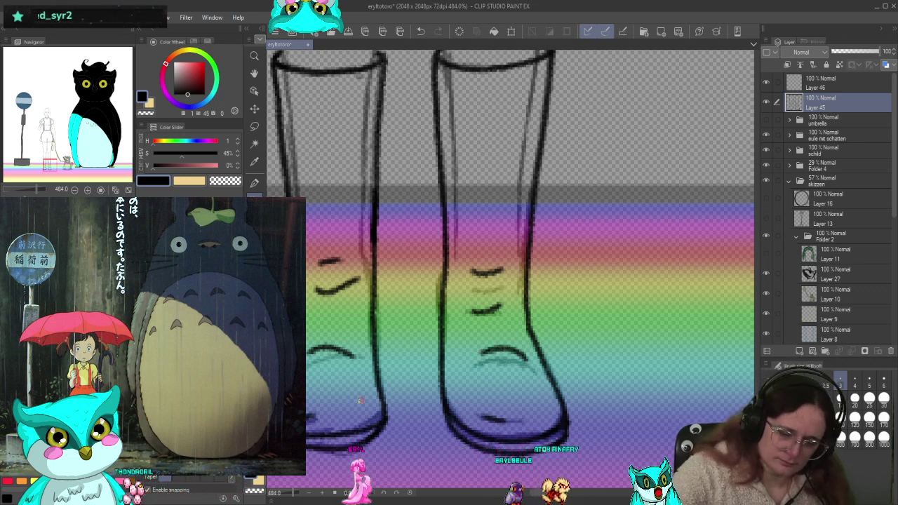
Undo the toe mark on the right-hand boot and make Layer 46 the active drawing layer
key(ctrl+z)
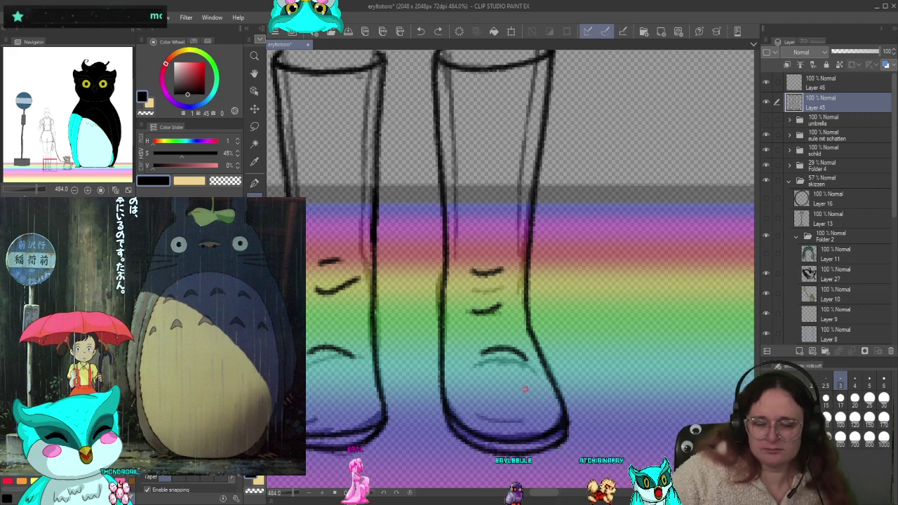
scroll(525, 390, up, 3)
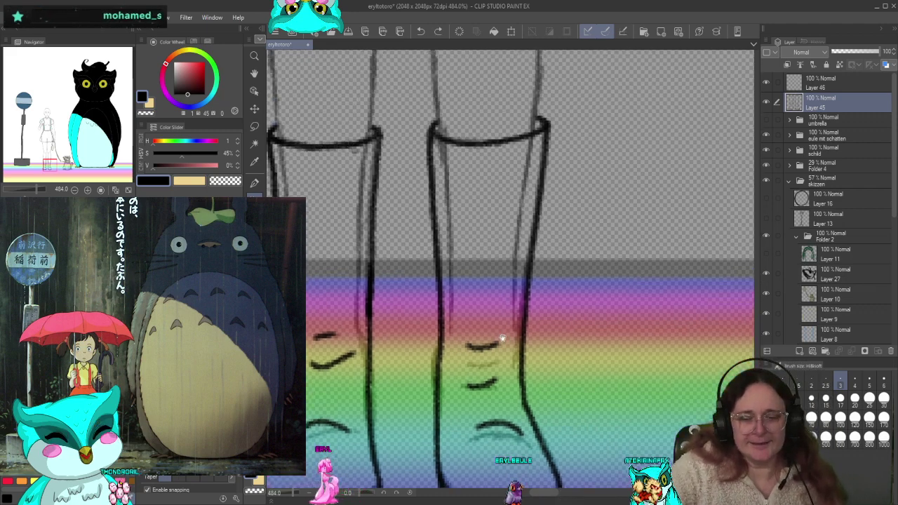
scroll(503, 338, up, 4)
click(852, 83)
scroll(531, 360, up, 2)
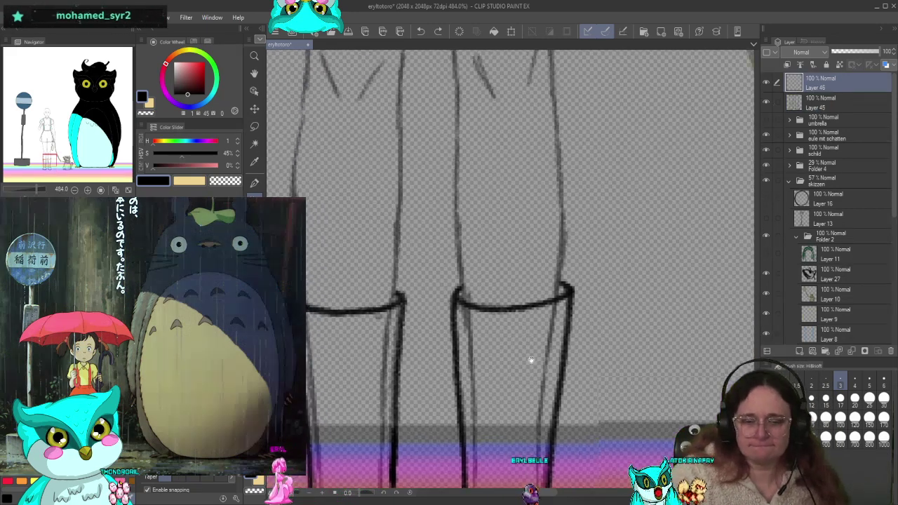
scroll(531, 360, up, 4)
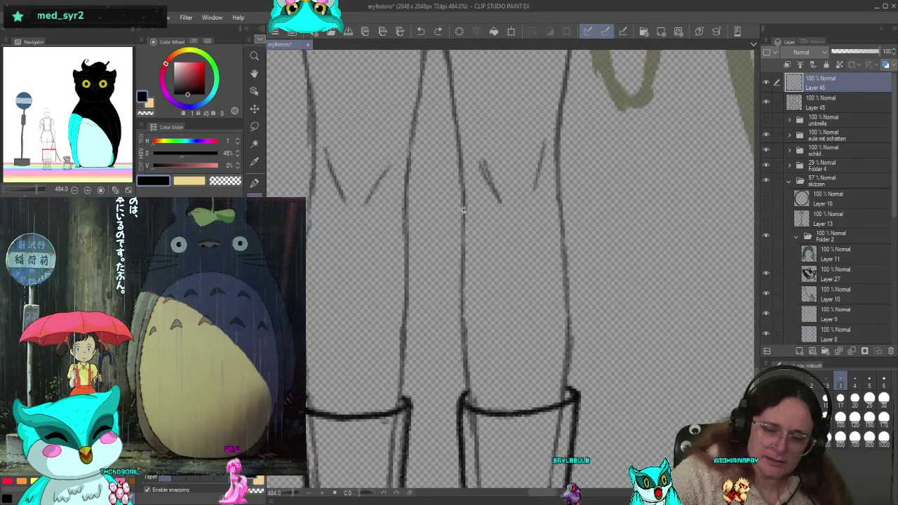
Ink the inner and outer edges of both lower legs in black from the knees down to the boot tops
drag(463, 210, 464, 379)
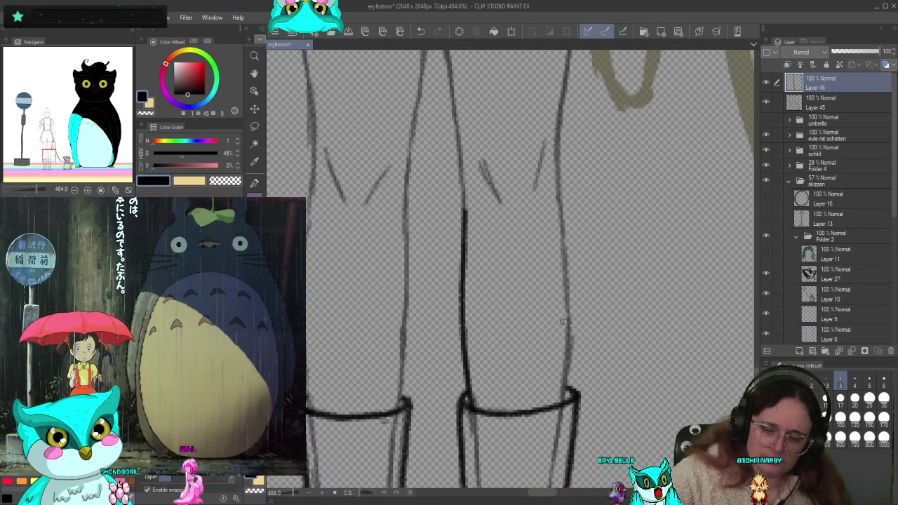
drag(559, 198, 566, 397)
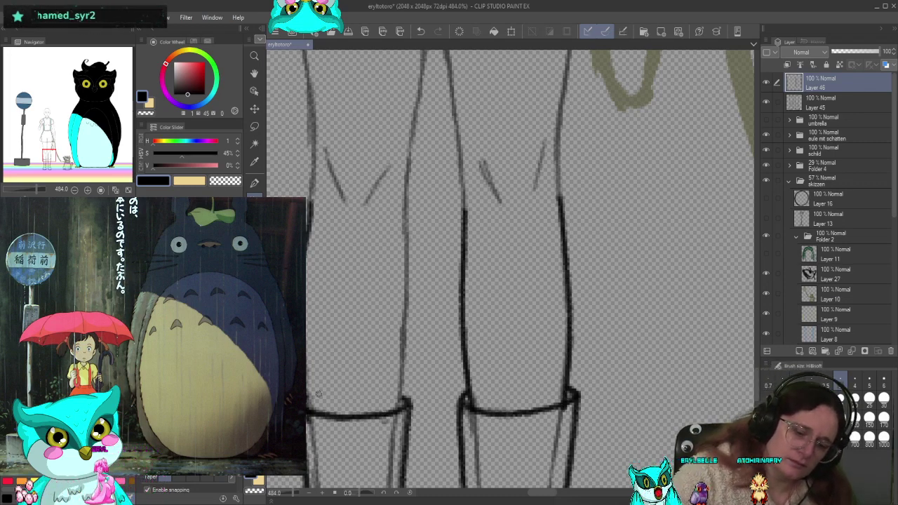
key(ctrl+z)
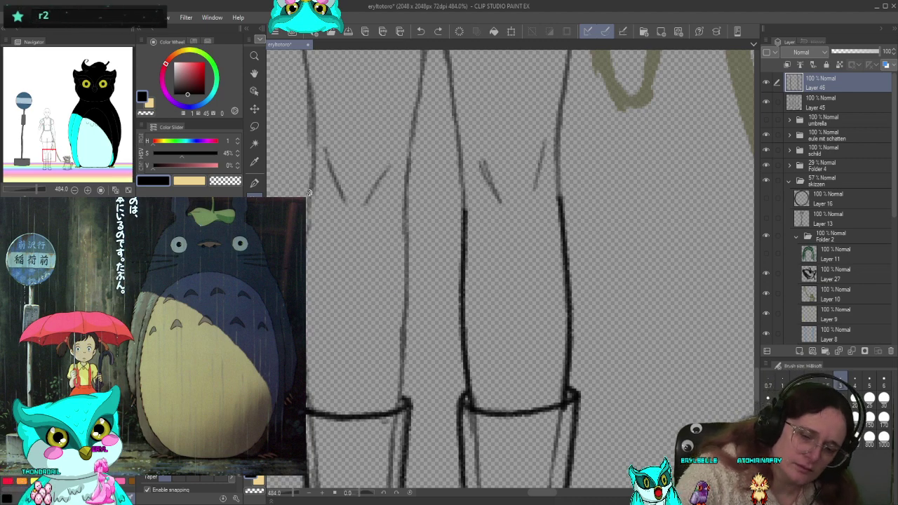
key(ctrl+z)
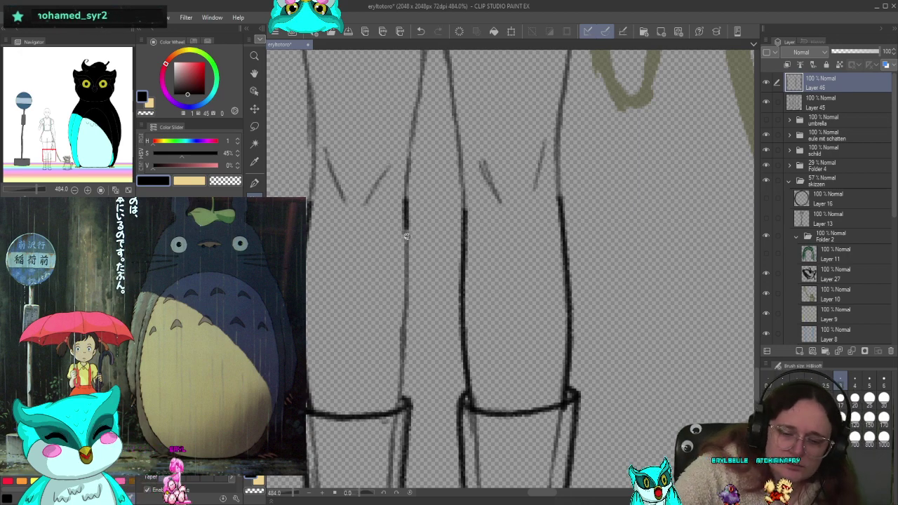
drag(406, 202, 401, 412)
Ink two slanted knee marks on each leg and the left-hand leg's outer edge above the knee in black
drag(505, 221, 536, 409)
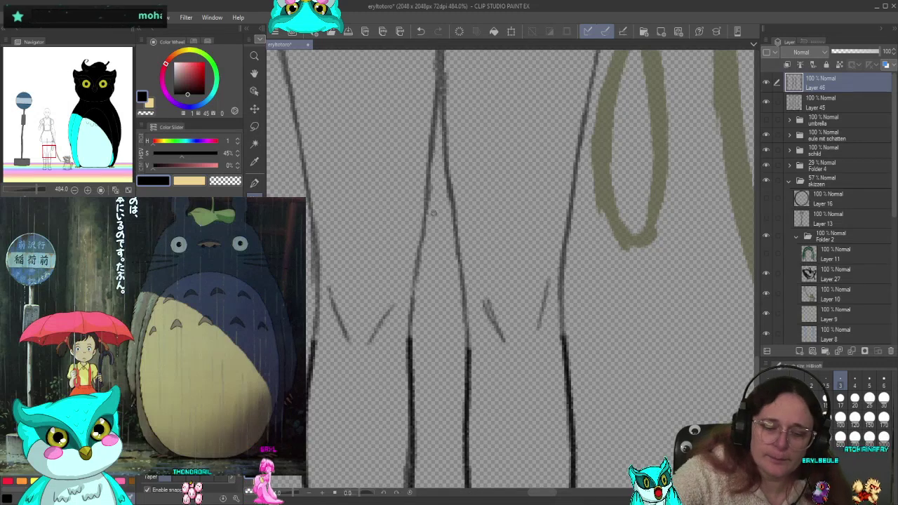
mouse_move(483, 304)
mouse_down()
mouse_move(510, 339)
mouse_move(551, 290)
mouse_up()
mouse_move(331, 300)
mouse_down()
mouse_move(376, 346)
mouse_move(386, 317)
mouse_up()
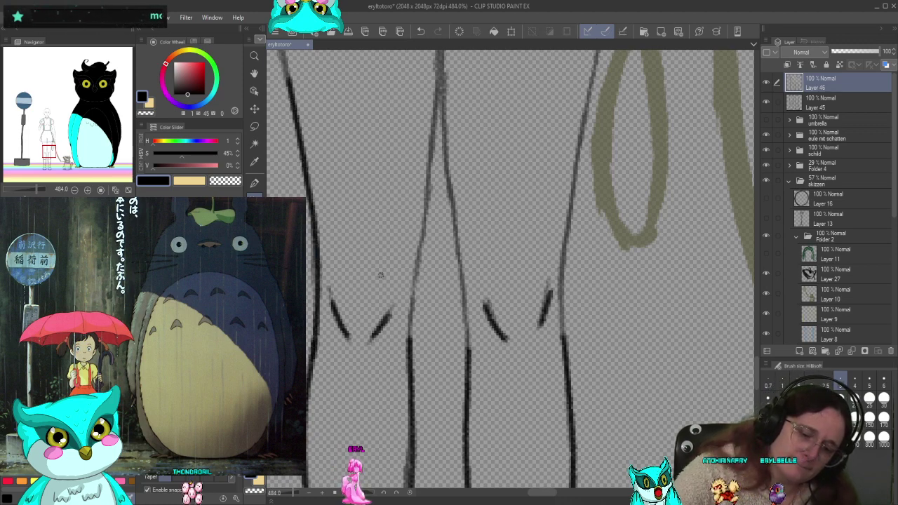
Ink the inner edges of both thighs and the right-hand thigh's outer edge, joining them to the lower leg lines
drag(437, 103, 425, 205)
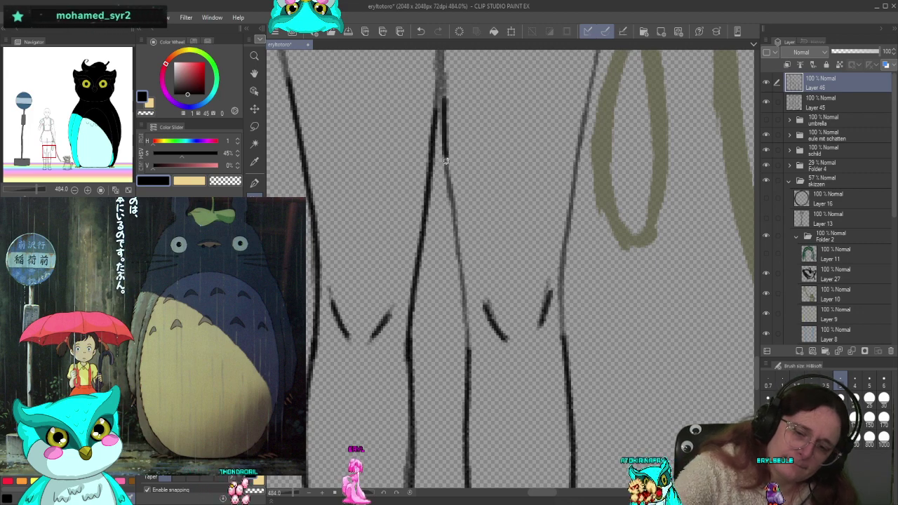
drag(441, 55, 469, 360)
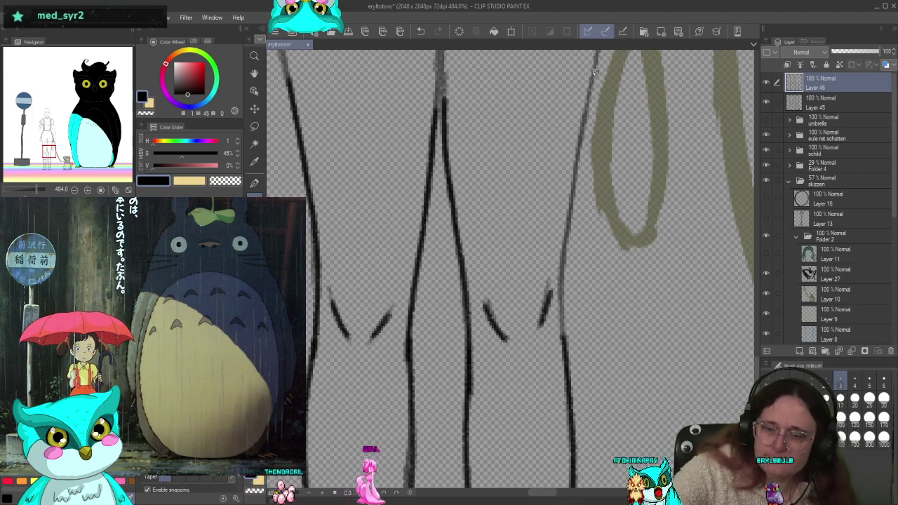
mouse_move(596, 54)
mouse_down()
mouse_move(571, 171)
mouse_move(569, 373)
mouse_up()
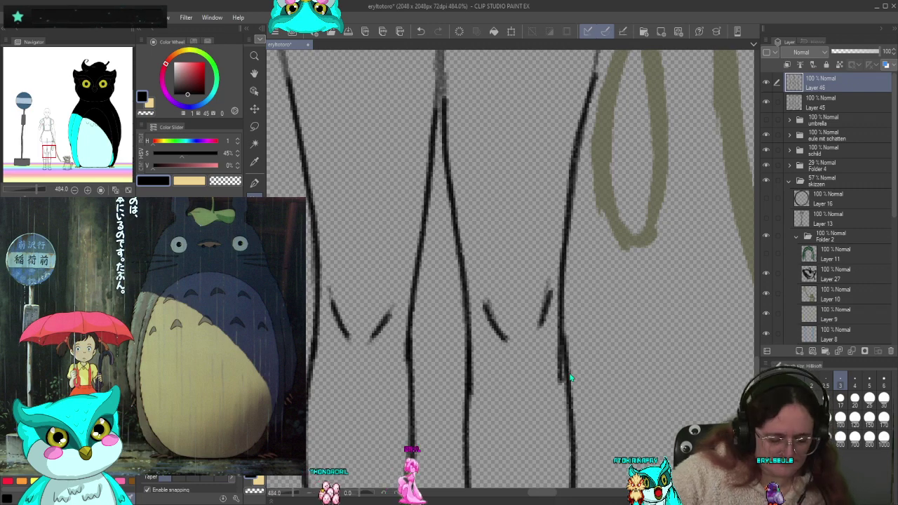
key(ctrl+z)
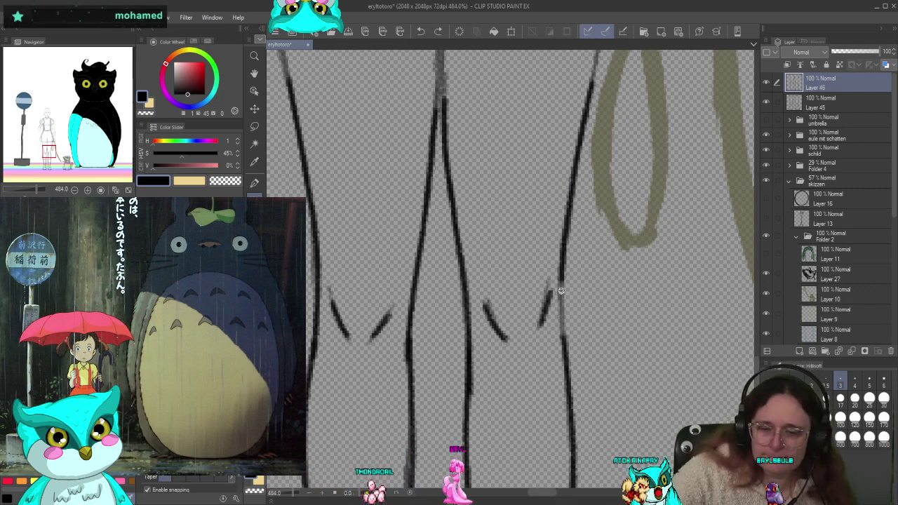
drag(582, 122, 566, 379)
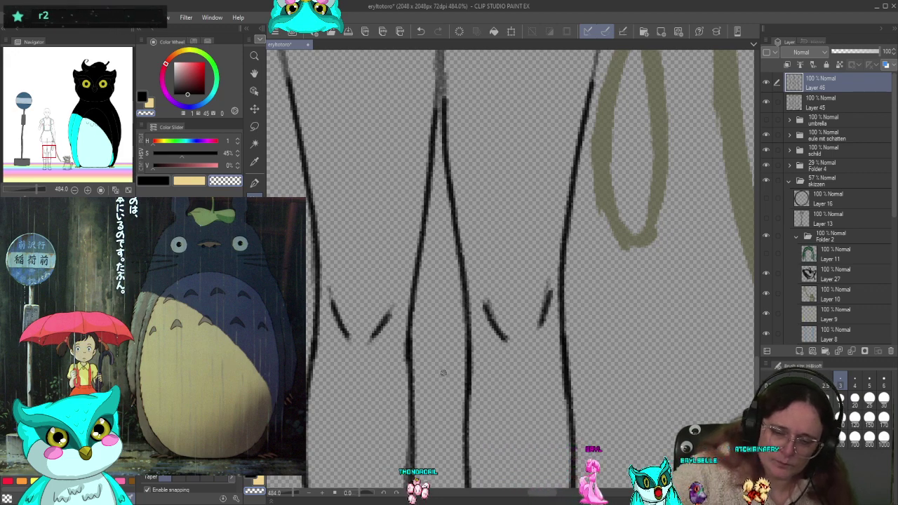
Ink one centre line from the sketched skirt hem down to where the two inner thigh lines part
scroll(400, 353, up, 5)
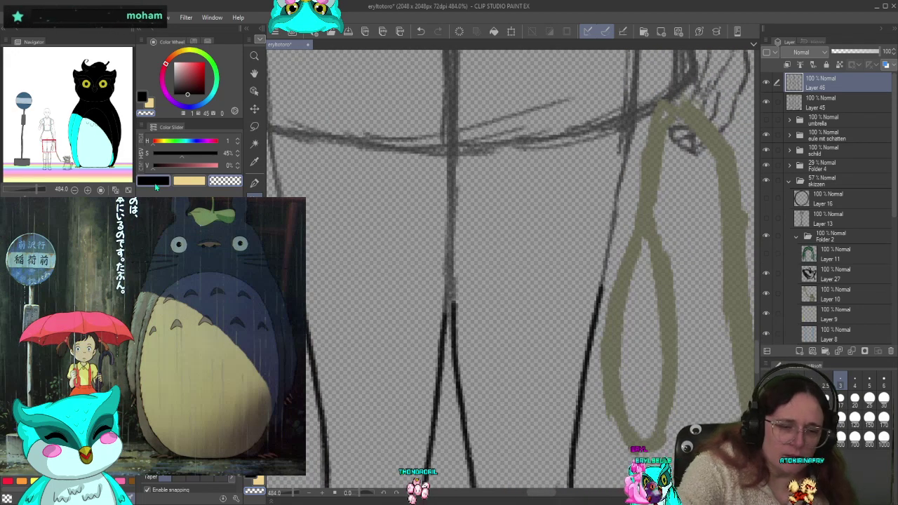
scroll(442, 249, up, 2)
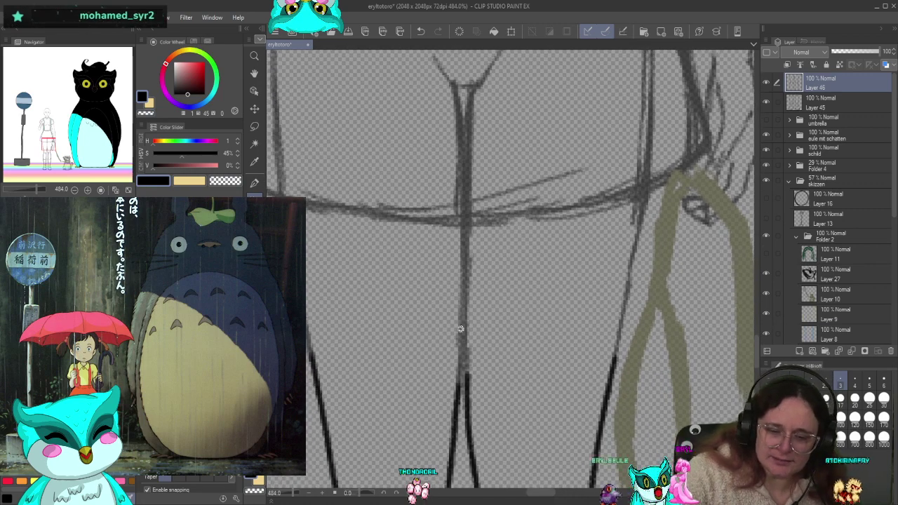
drag(467, 227, 464, 387)
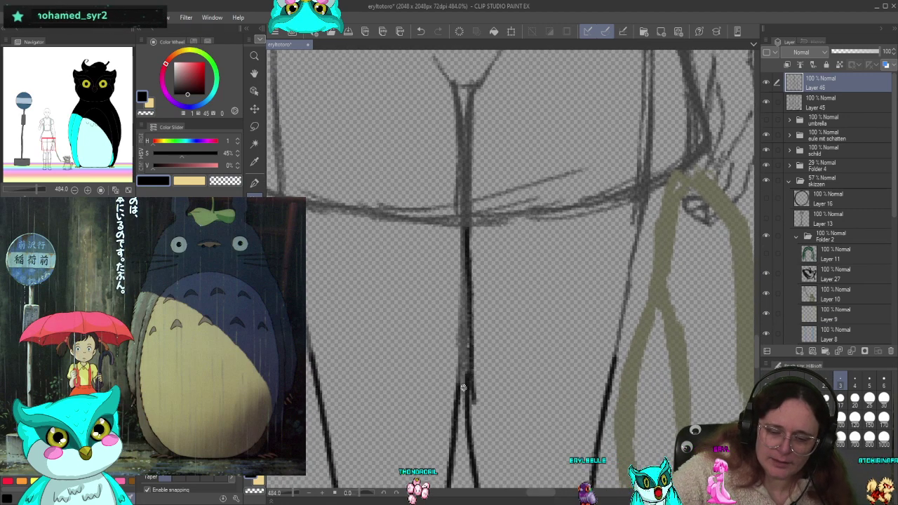
key(ctrl+z)
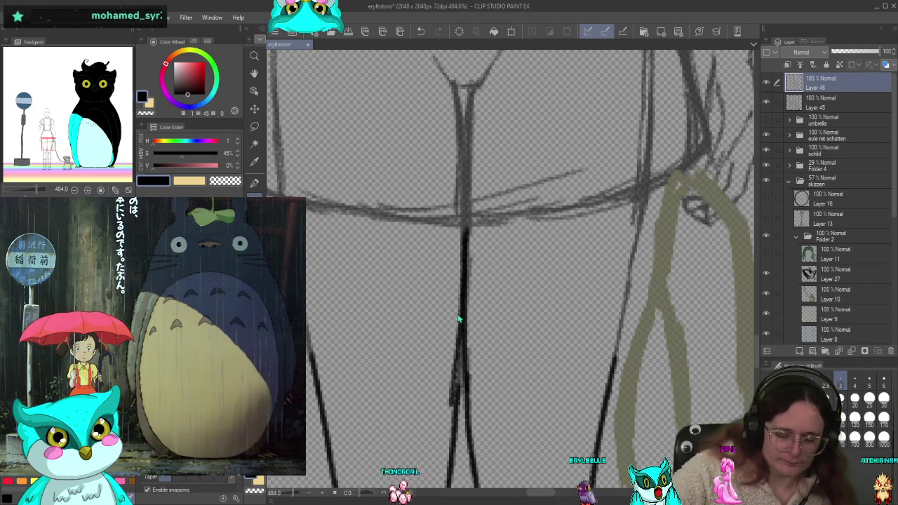
key(ctrl+z)
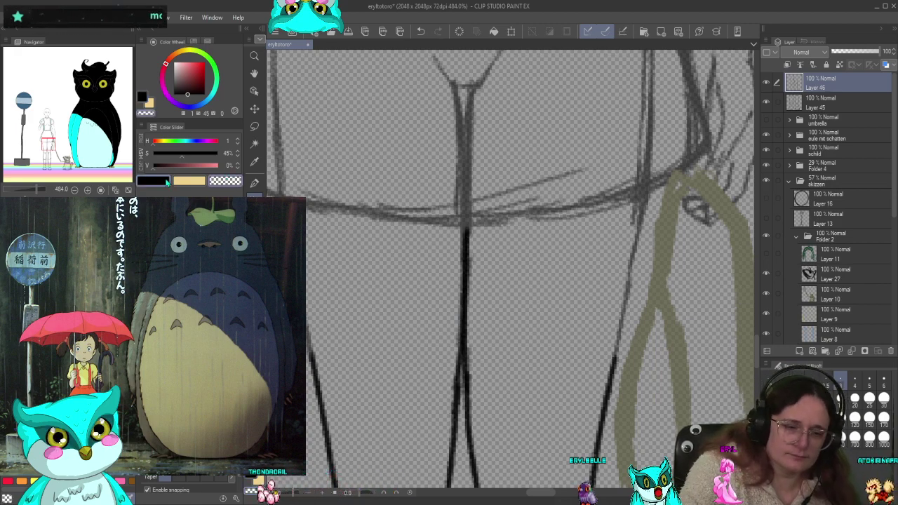
Try to ink the right-hand thigh's upper outer edge from the skirt hem down to the existing leg line
drag(475, 340, 489, 403)
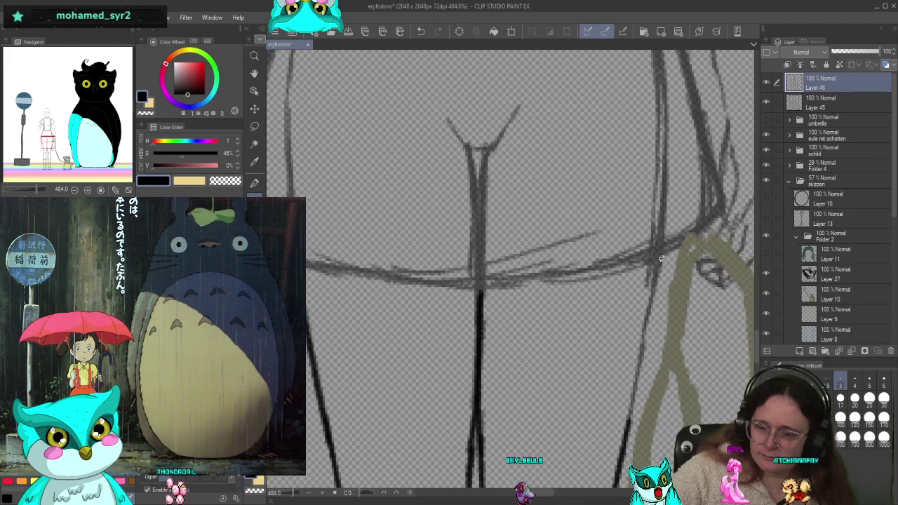
drag(661, 259, 620, 483)
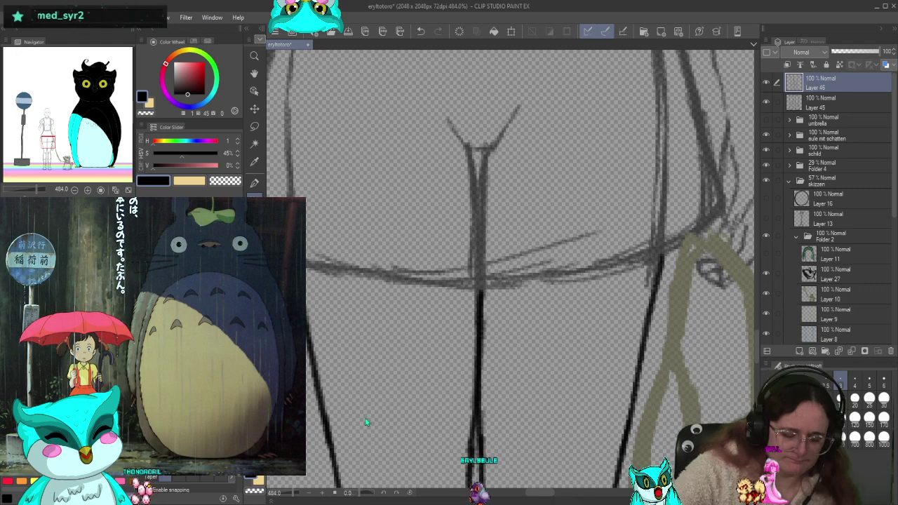
key(ctrl+z)
drag(661, 255, 623, 424)
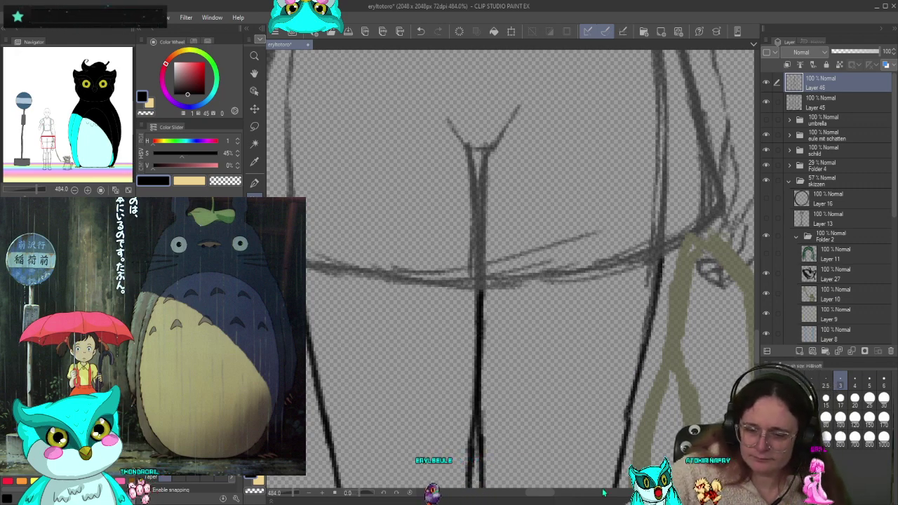
key(ctrl+z)
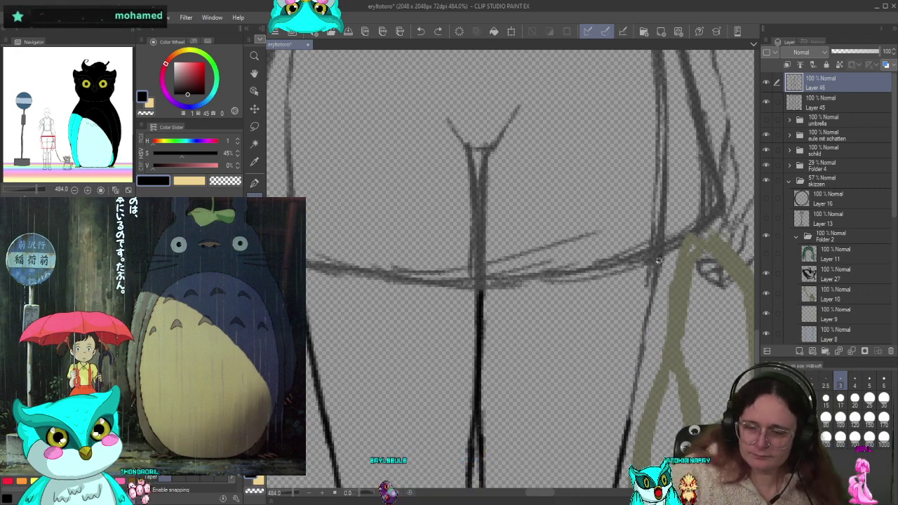
drag(657, 259, 614, 463)
key(ctrl+z)
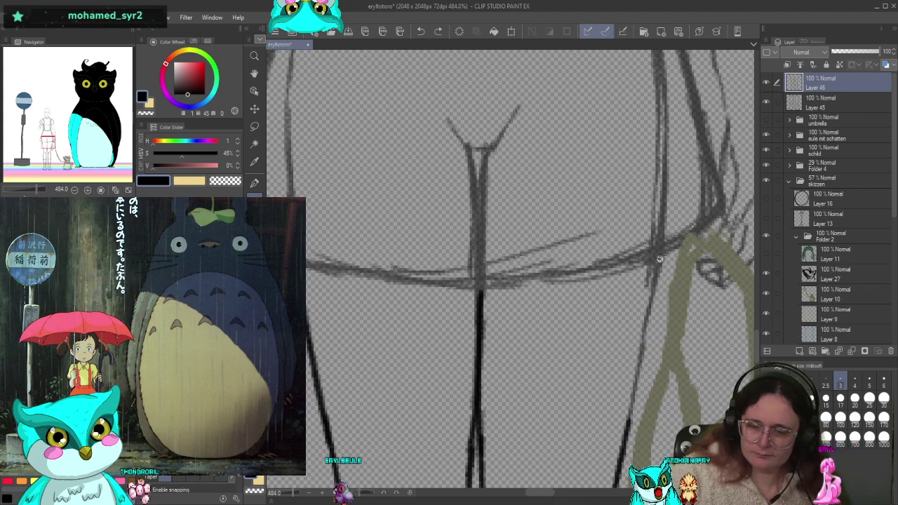
drag(660, 260, 621, 447)
key(ctrl+z)
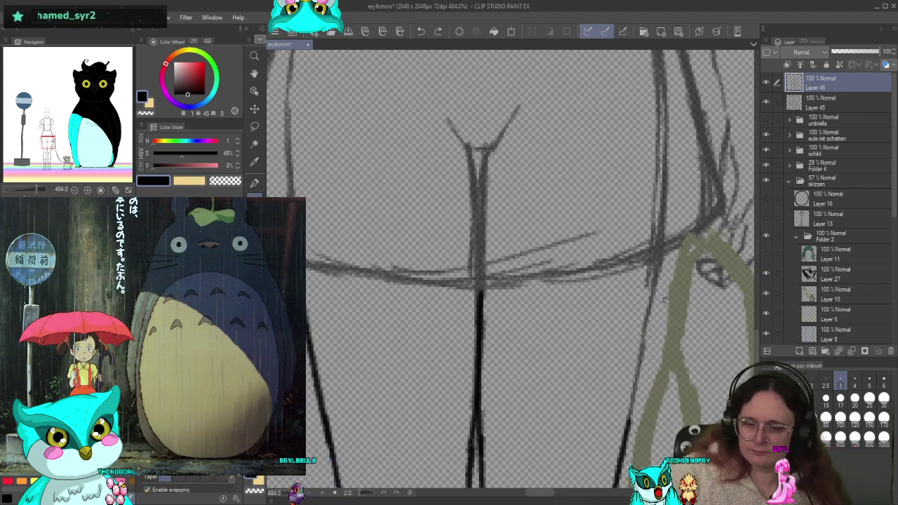
Ink the right-hand thigh's upper outer edge and extend both outer thigh lines and the centre line above the sketched skirt hem
drag(663, 265, 623, 441)
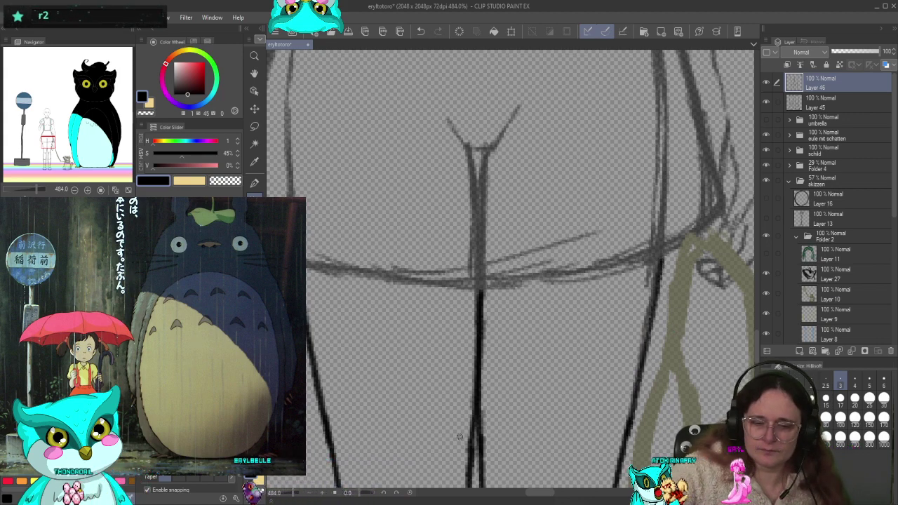
drag(459, 437, 558, 419)
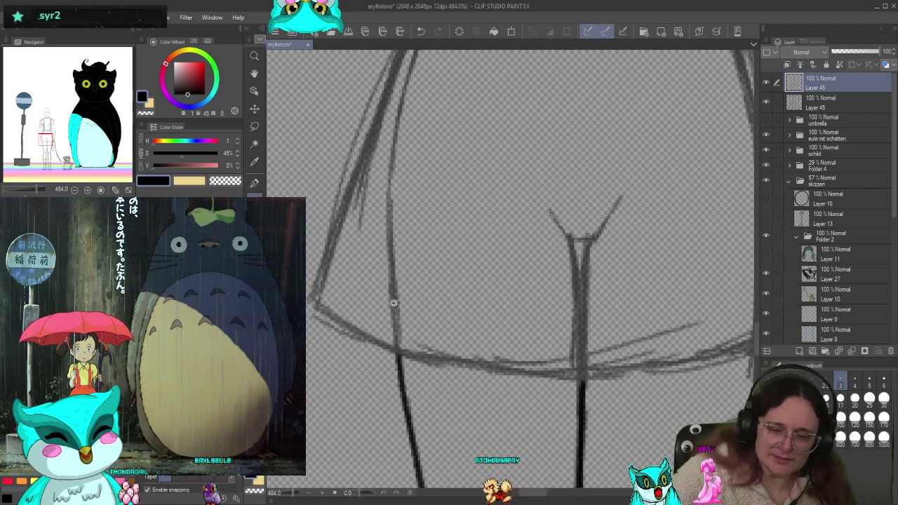
drag(394, 303, 398, 354)
drag(582, 321, 582, 383)
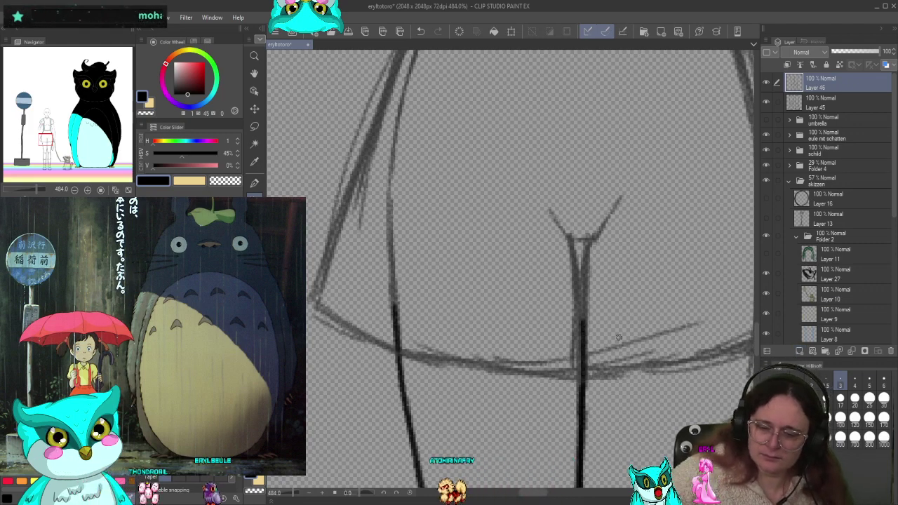
drag(619, 337, 492, 347)
drag(640, 284, 633, 346)
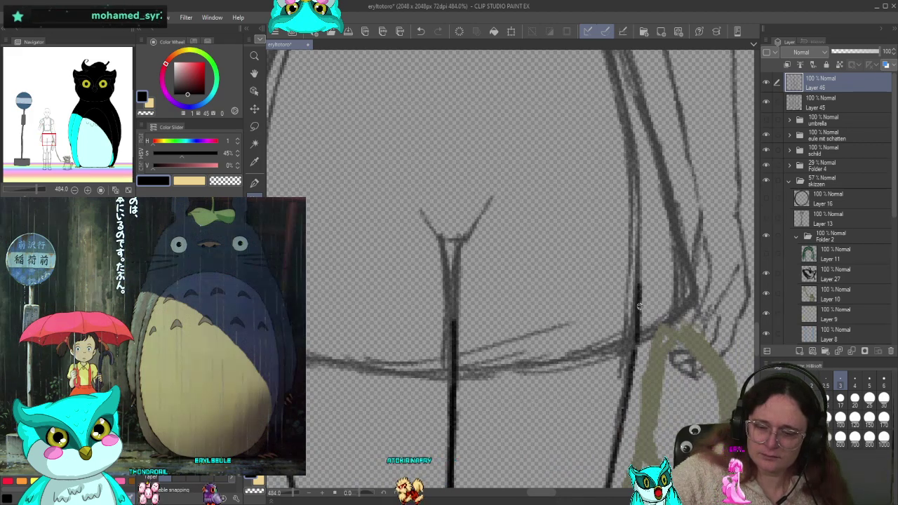
Ink a closing line across the tops of both thighs, meeting at the centre line above the sketched skirt hem
drag(453, 321, 500, 310)
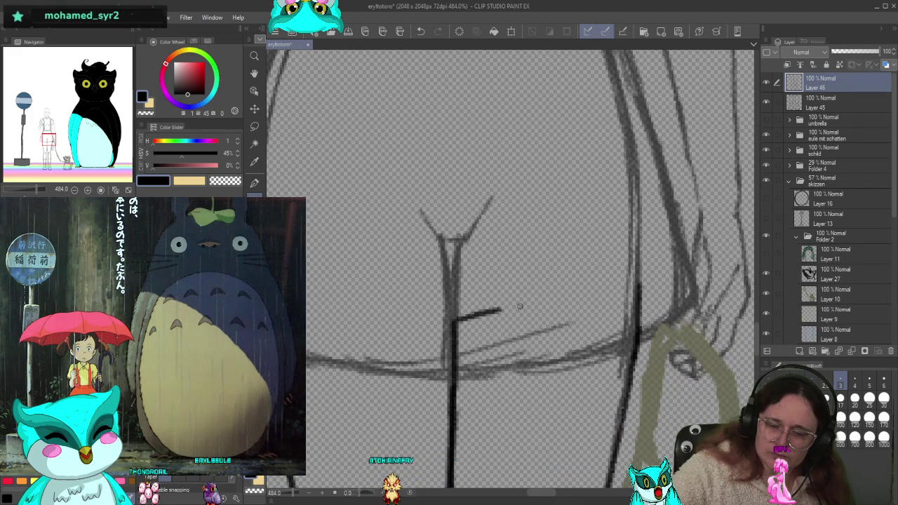
drag(604, 290, 640, 282)
drag(393, 291, 526, 291)
drag(400, 290, 590, 307)
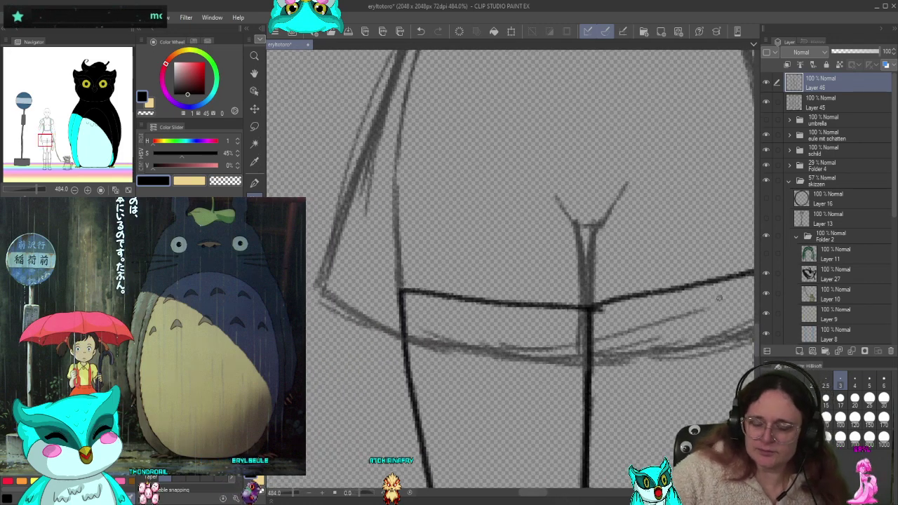
Add a new layer above Layer 46 and ink the skirt's left-hand outer edge from the waist down to the hem
click(811, 351)
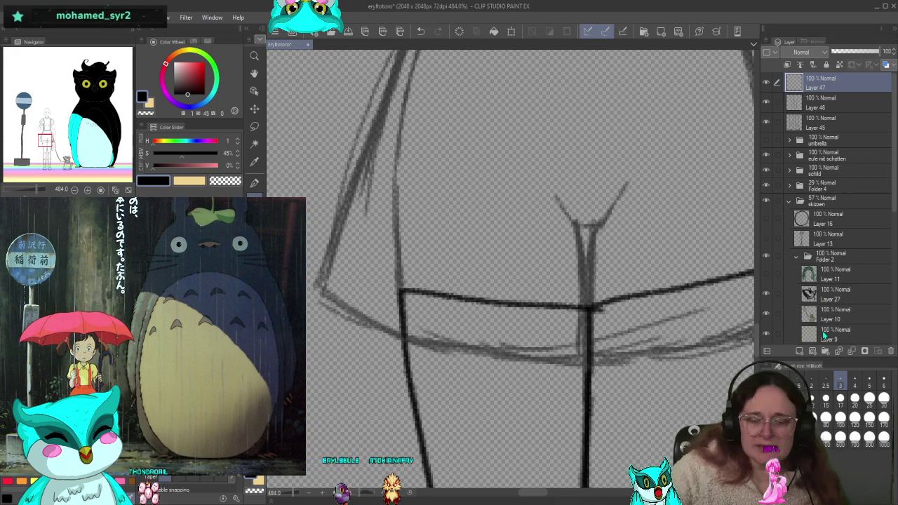
drag(545, 261, 553, 397)
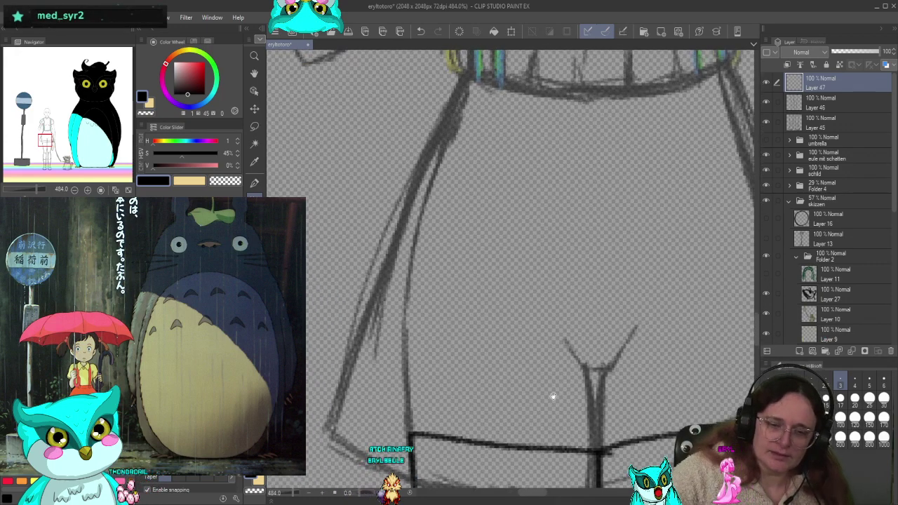
drag(454, 95, 358, 325)
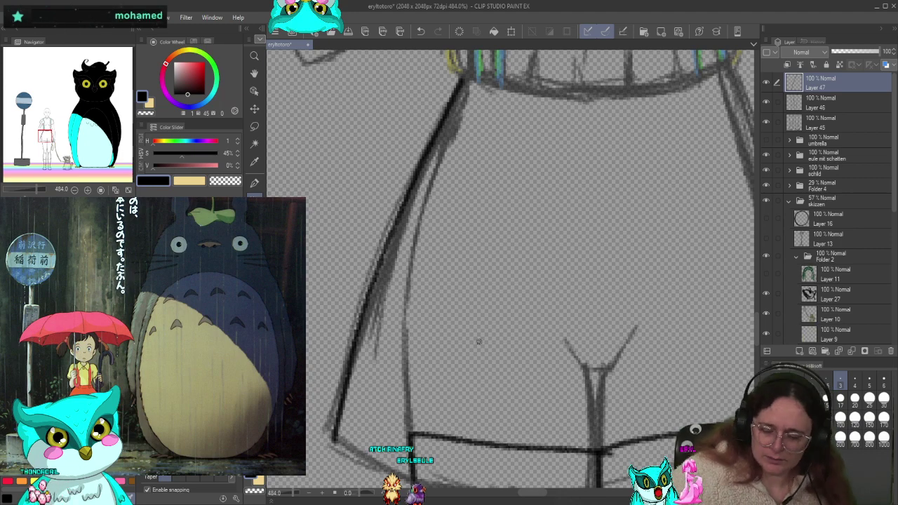
Ink the skirt's right-hand outer edge along the sketch, from the hem corner to the waist
key(minus)
key(minus)
key(minus)
key(minus)
key(minus)
key(minus)
key(minus)
key(minus)
key(minus)
key(minus)
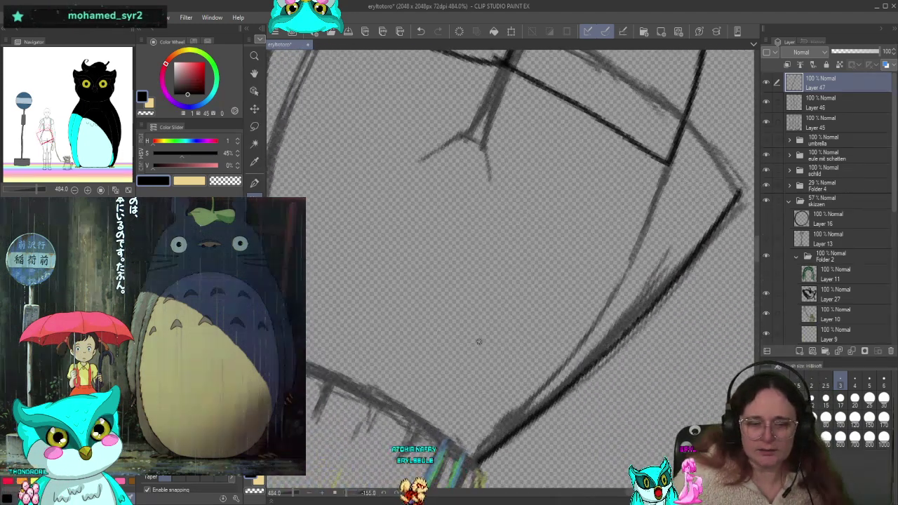
key(minus)
key(minus)
key(minus)
key(minus)
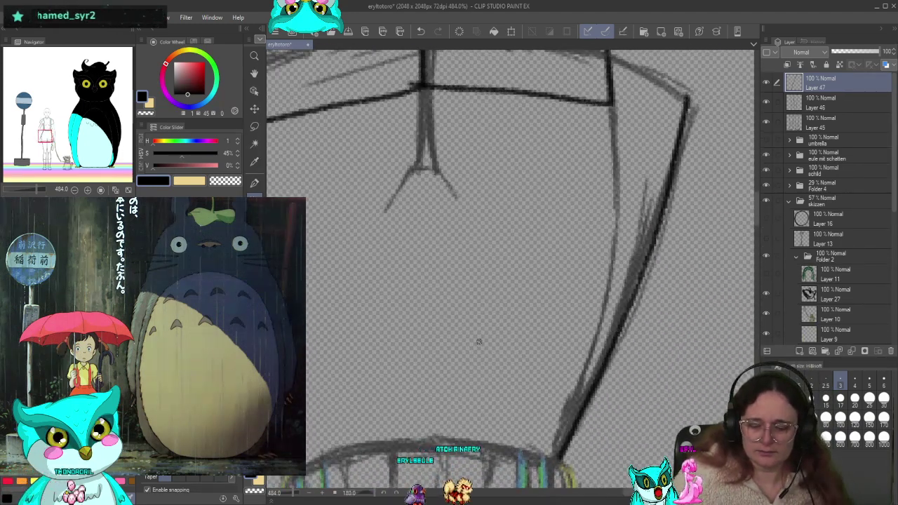
key(minus)
drag(470, 355, 626, 415)
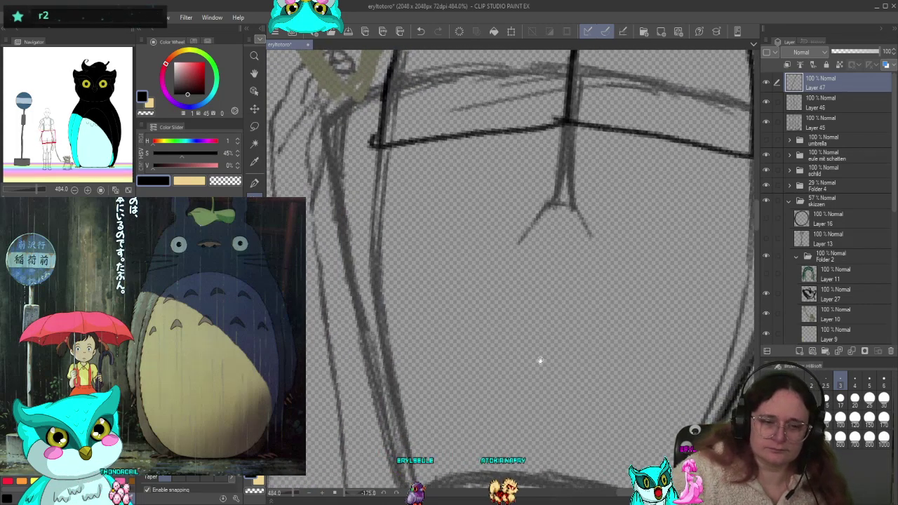
scroll(438, 283, down, 2)
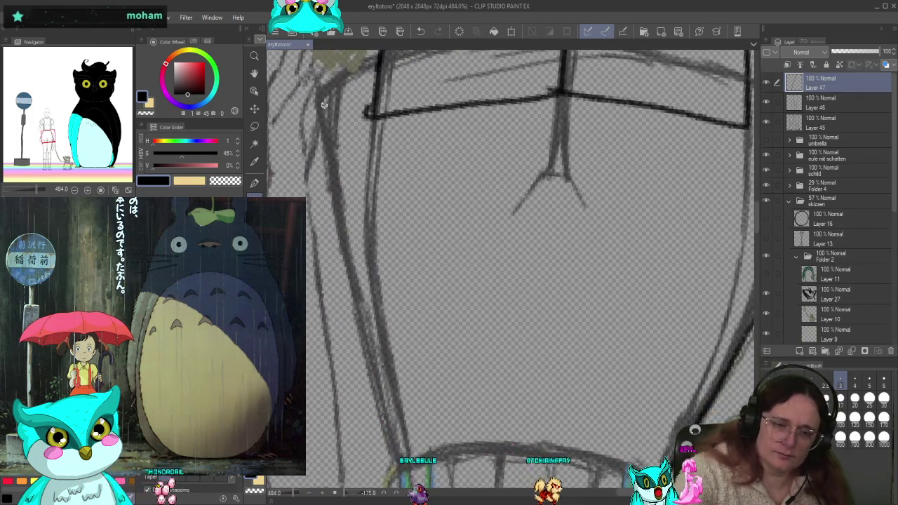
mouse_move(319, 89)
mouse_down()
mouse_move(328, 198)
mouse_move(375, 400)
mouse_move(404, 460)
mouse_up()
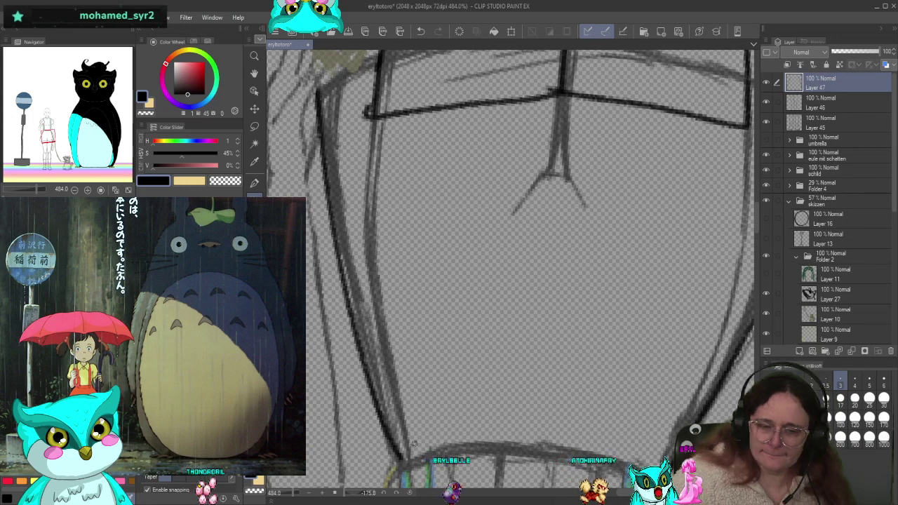
Ink the skirt's hem along the sketched curve to the lower corner of the right-hand outer edge
key(minus)
key(minus)
key(minus)
key(minus)
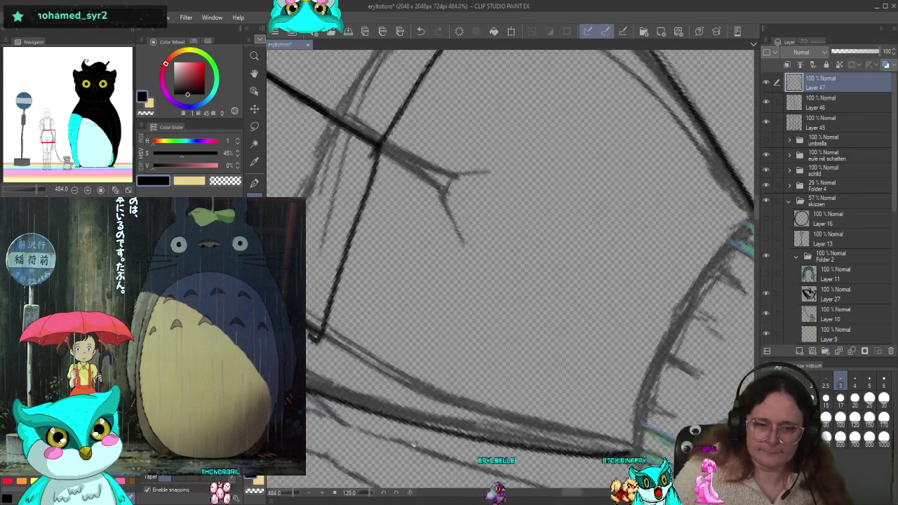
key(minus)
key(minus)
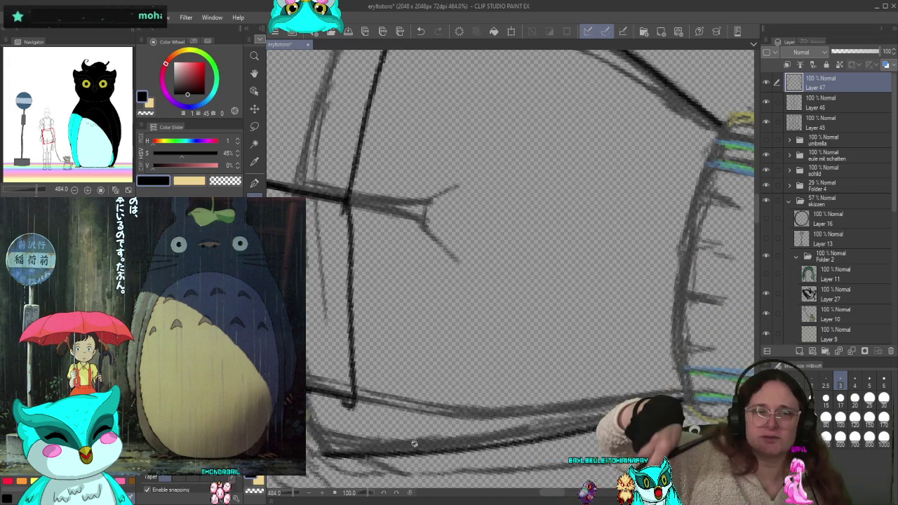
scroll(510, 316, up, 3)
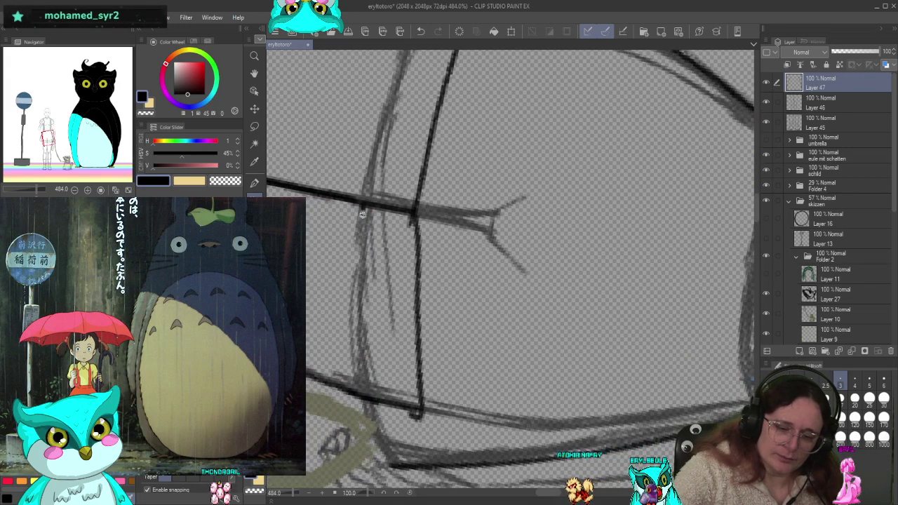
mouse_move(363, 214)
mouse_down()
mouse_move(358, 303)
mouse_move(393, 470)
mouse_up()
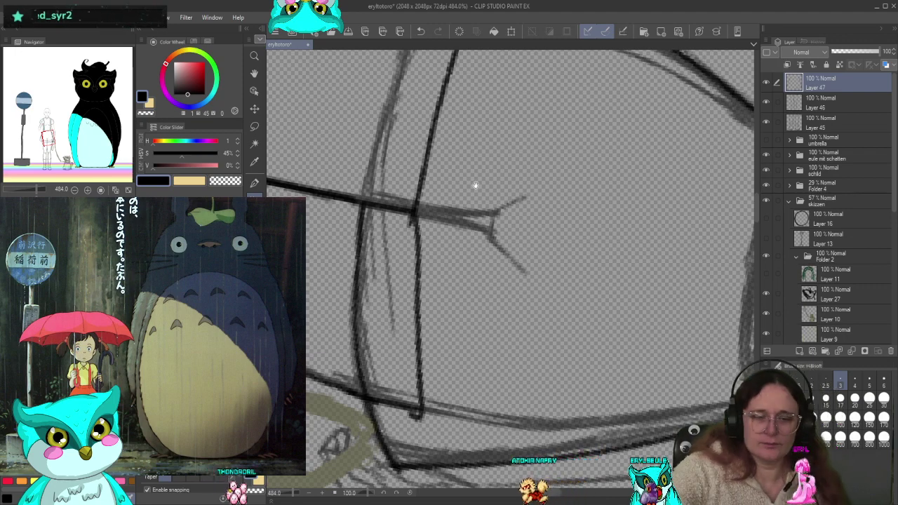
mouse_move(475, 186)
mouse_down()
mouse_move(495, 167)
mouse_move(385, 452)
mouse_up()
Try to ink the skirt's waistline as a curve bowed toward the shirt, with a new layer above Layer 47
mouse_move(519, 413)
mouse_down()
mouse_move(411, 262)
mouse_move(618, 381)
mouse_move(562, 316)
mouse_up()
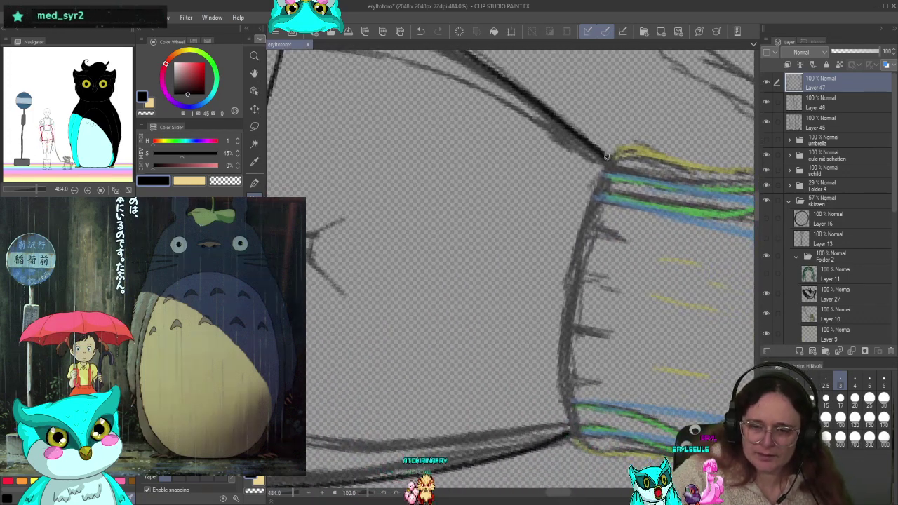
mouse_move(612, 171)
mouse_down()
mouse_move(604, 321)
mouse_move(574, 430)
mouse_up()
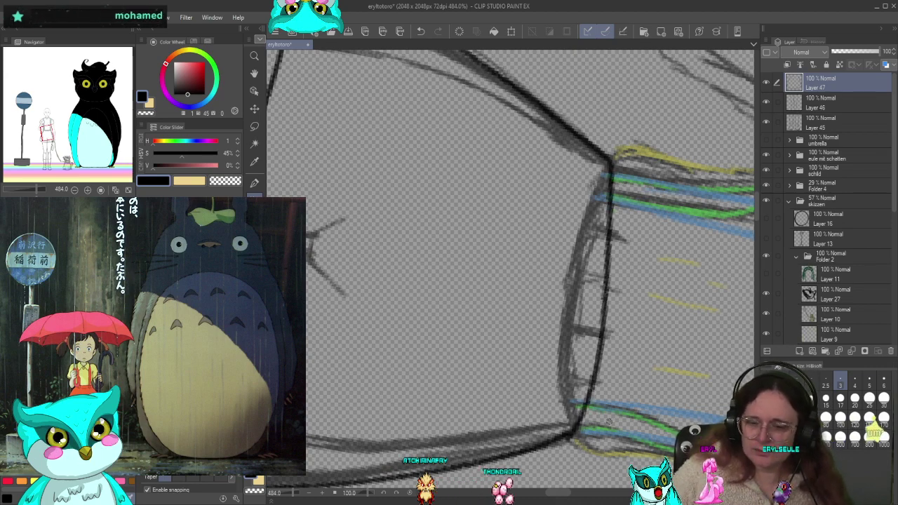
click(799, 349)
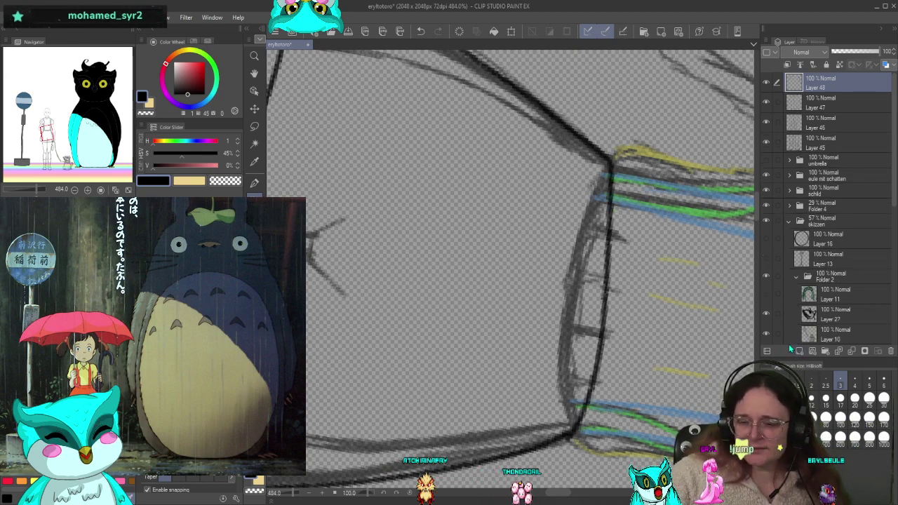
drag(657, 253, 520, 248)
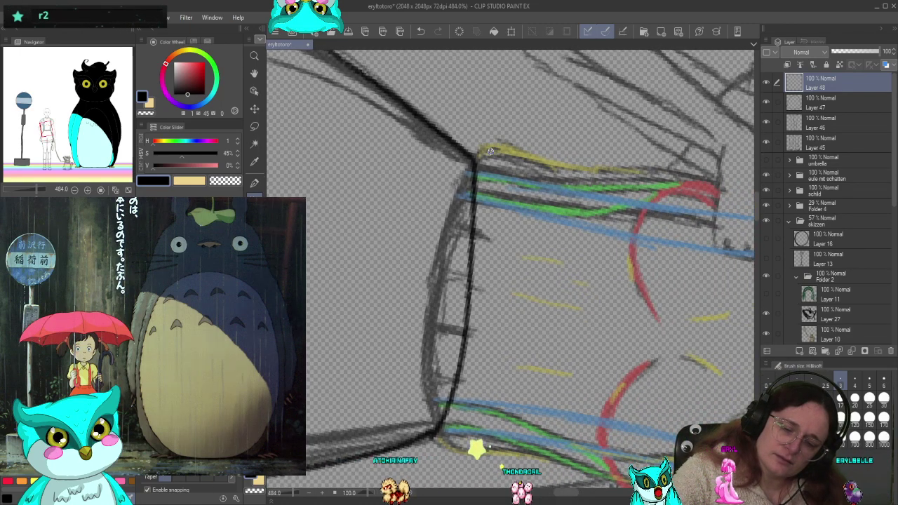
click(848, 103)
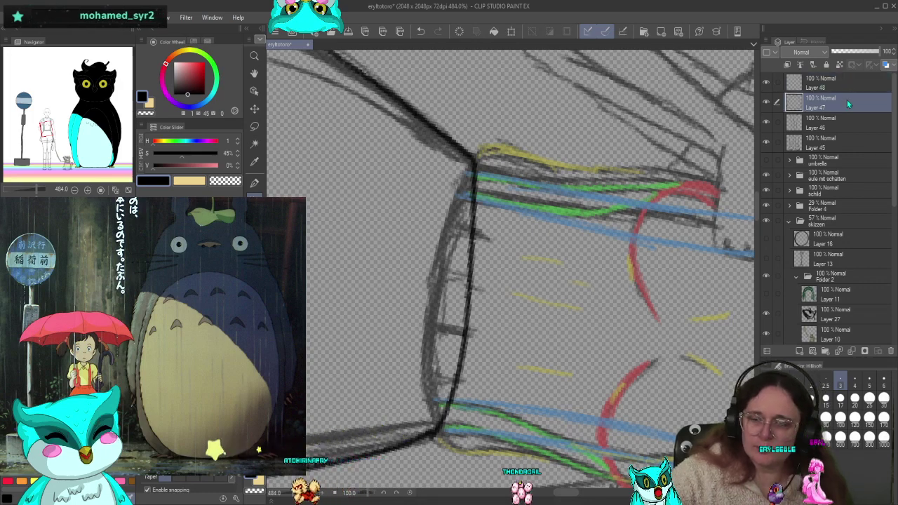
key(ctrl+z)
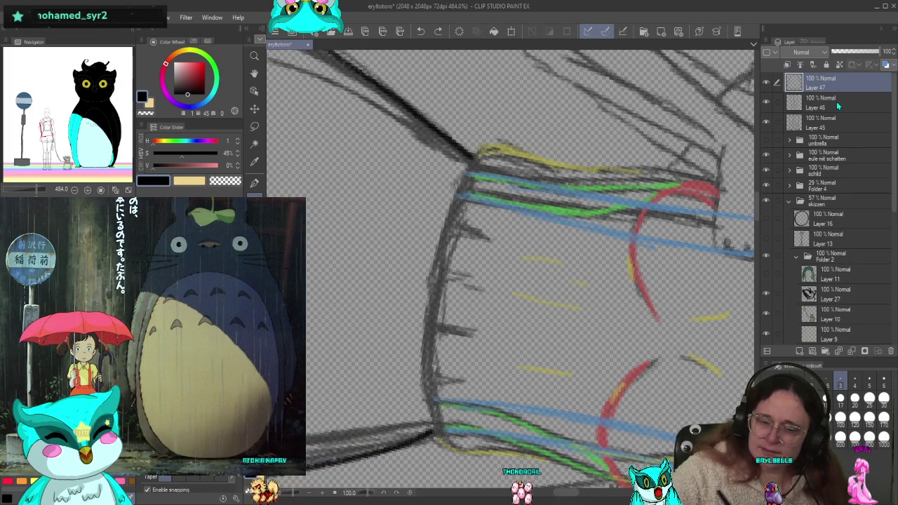
Ink the skirt's waistline along the sketched curve between both outer edges and add a new layer above Layer 47
click(464, 184)
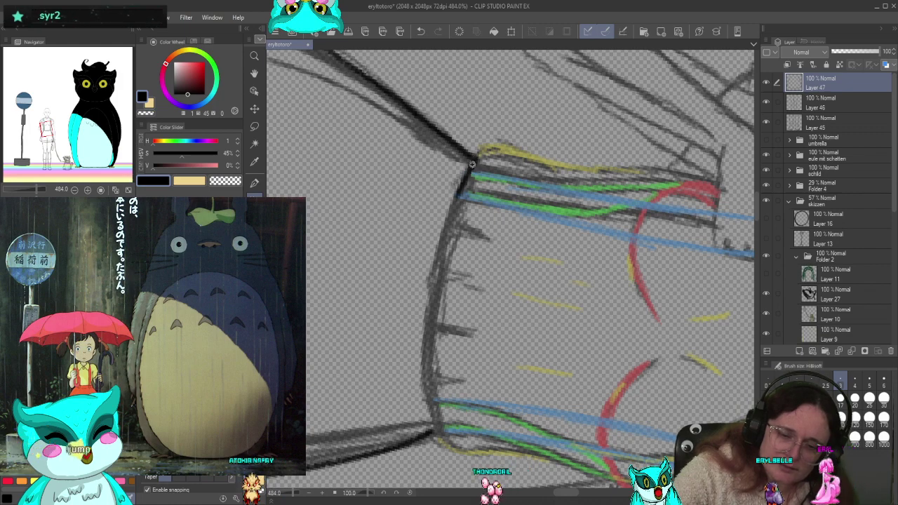
mouse_move(472, 165)
mouse_down()
mouse_move(434, 296)
mouse_move(449, 227)
mouse_move(431, 353)
mouse_move(439, 424)
mouse_up()
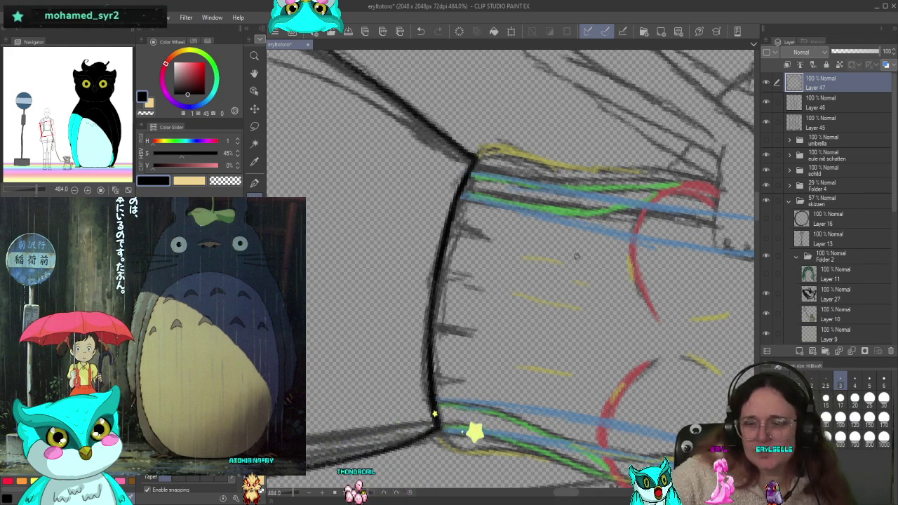
click(795, 352)
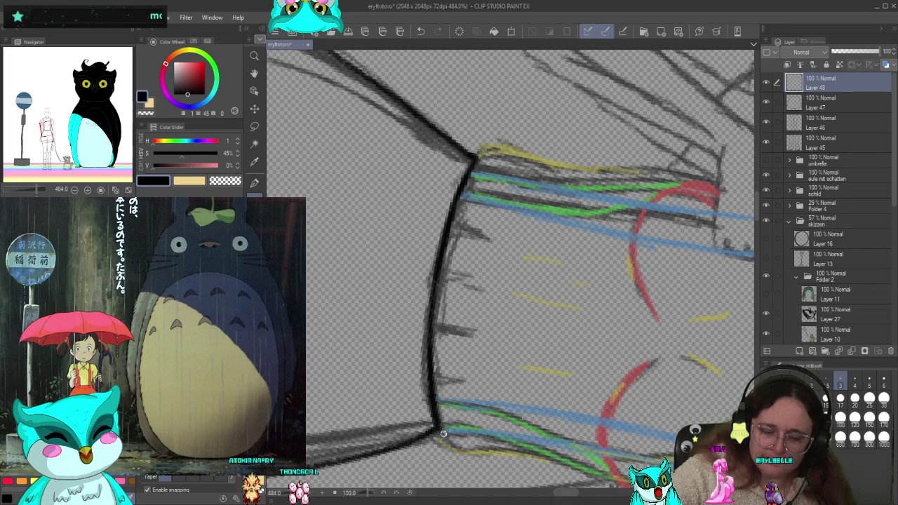
Hide the coloured sketch layers Layer 9, Layer 8, Layer 7 and Layer 6 in Folder 2
scroll(511, 335, down, 2)
scroll(511, 334, right, 2)
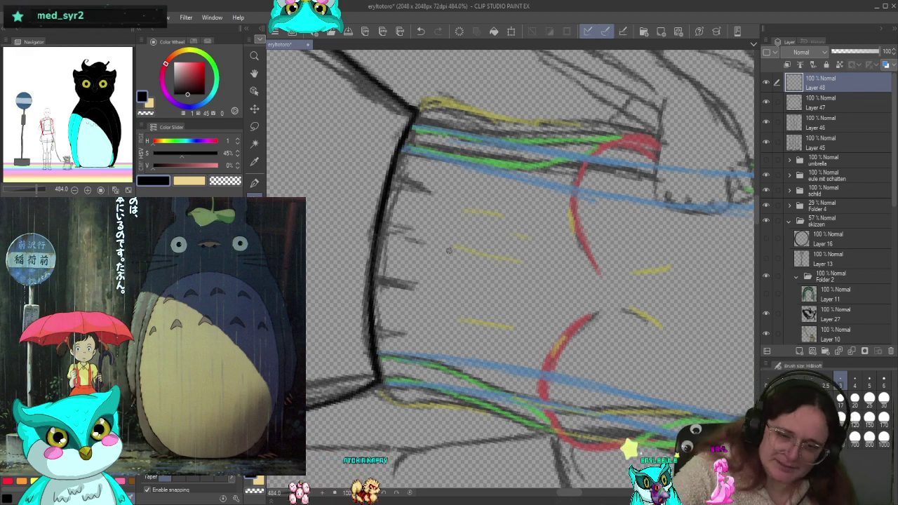
key(minus)
key(minus)
key(minus)
key(minus)
key(minus)
key(minus)
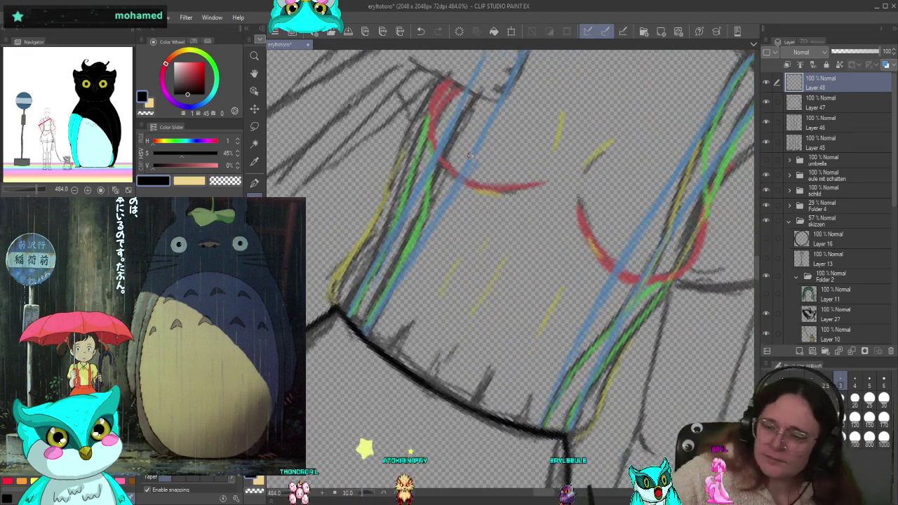
scroll(890, 208, down, 5)
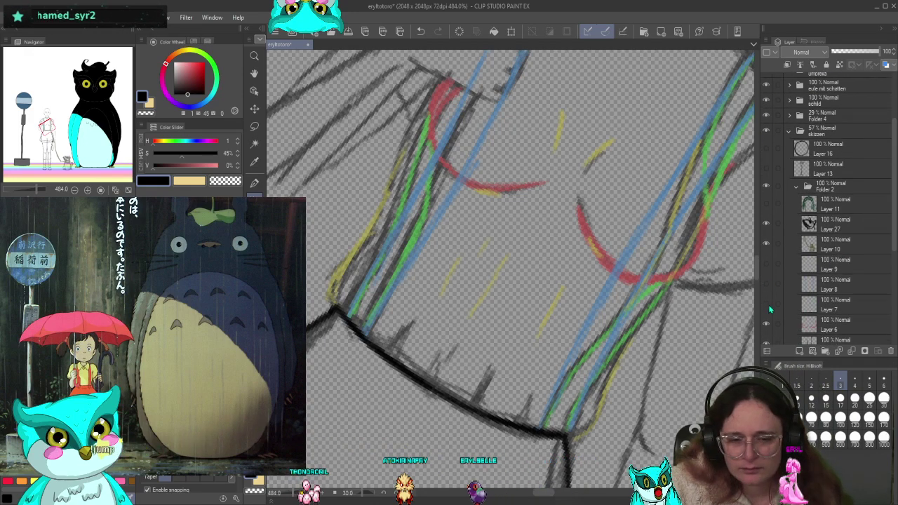
drag(766, 263, 766, 304)
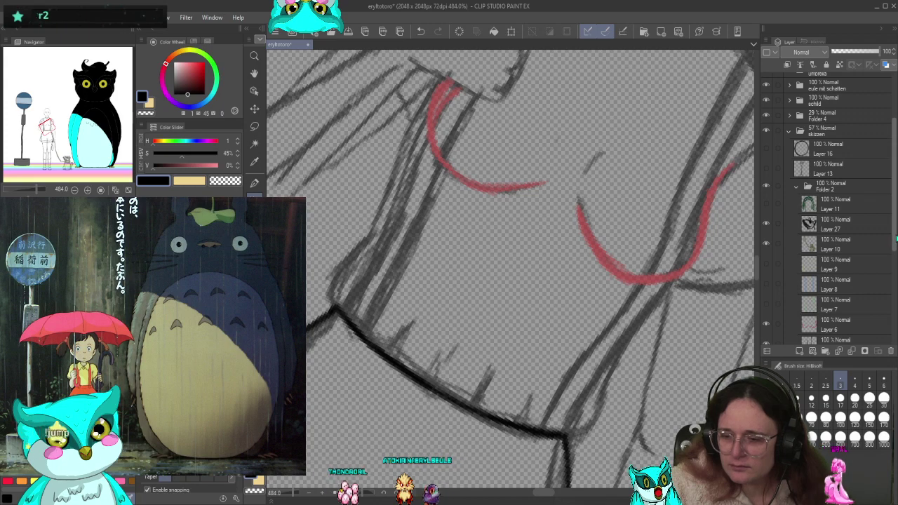
scroll(842, 267, down, 2)
click(767, 294)
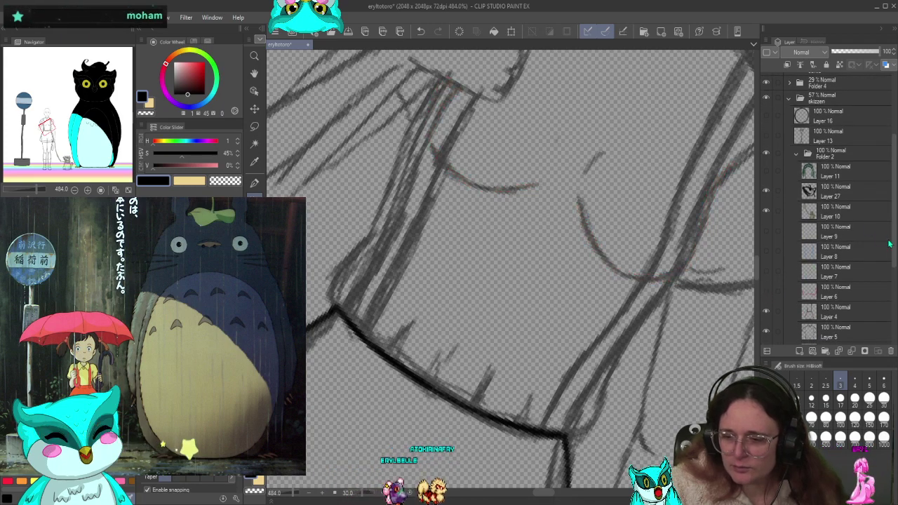
scroll(889, 198, up, 8)
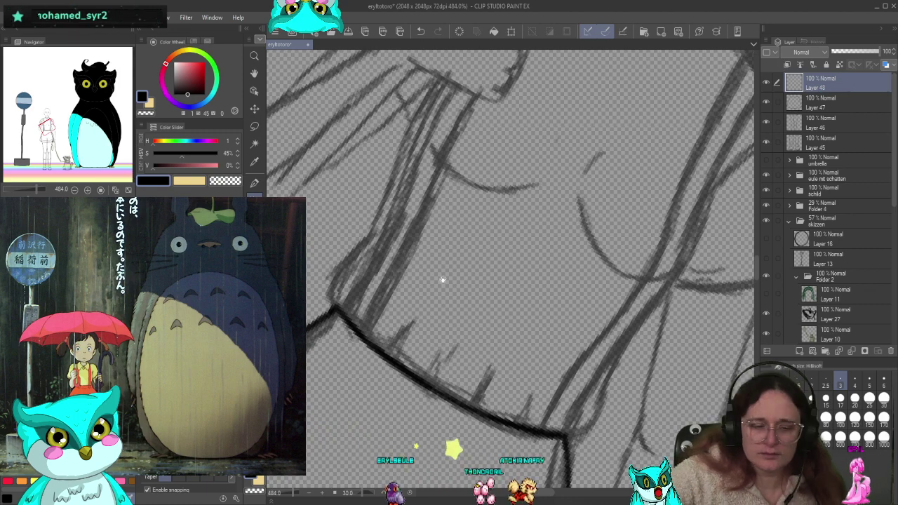
Ink the shirt's left-hand side on Layer 48, from the bulge at the waist up to the sketched hand
drag(443, 278, 459, 321)
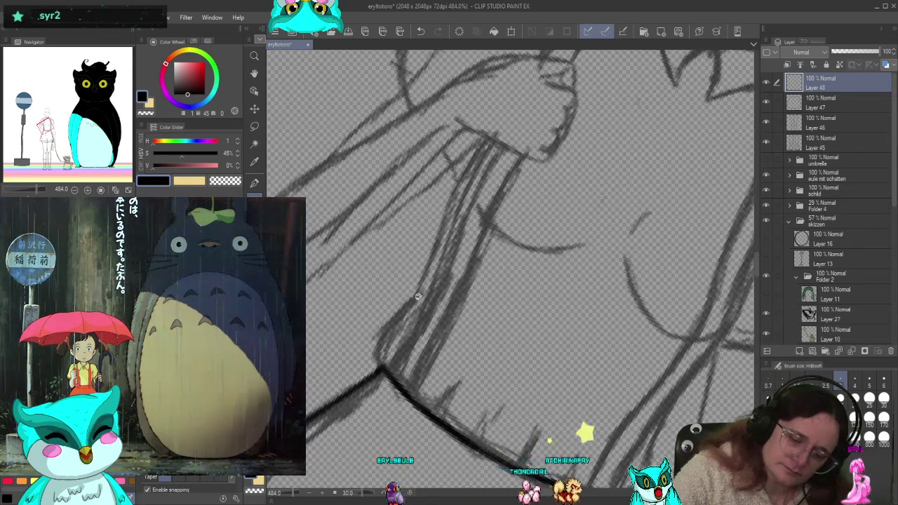
mouse_move(414, 298)
mouse_down()
mouse_move(401, 309)
mouse_move(386, 369)
mouse_move(432, 287)
mouse_up()
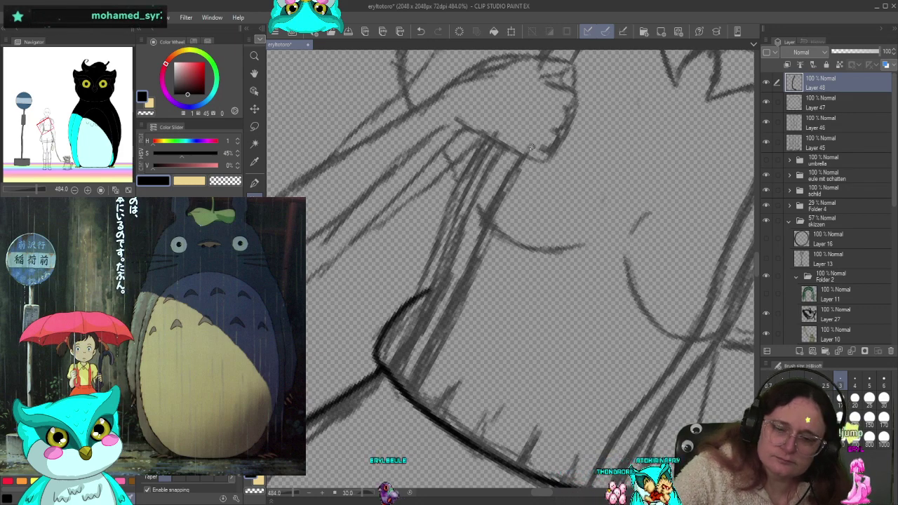
mouse_move(530, 207)
mouse_down()
mouse_move(498, 351)
mouse_move(503, 316)
mouse_up()
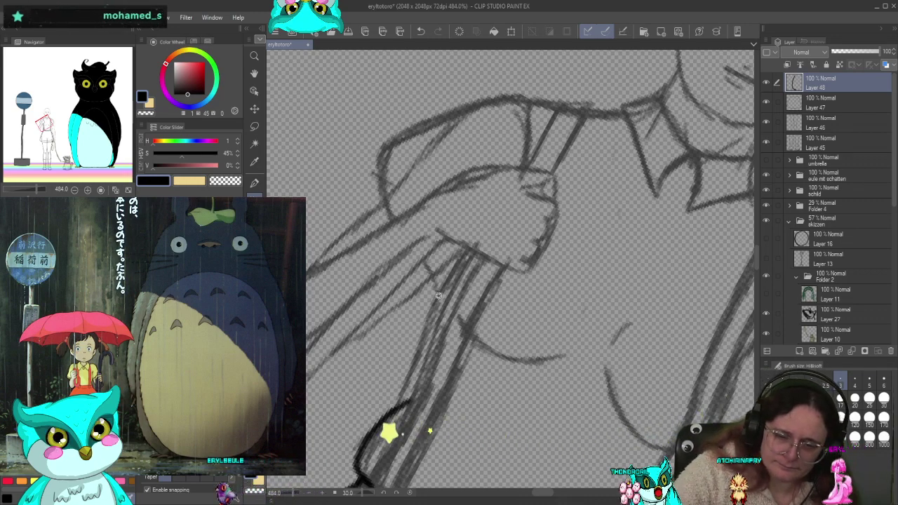
drag(463, 255, 421, 335)
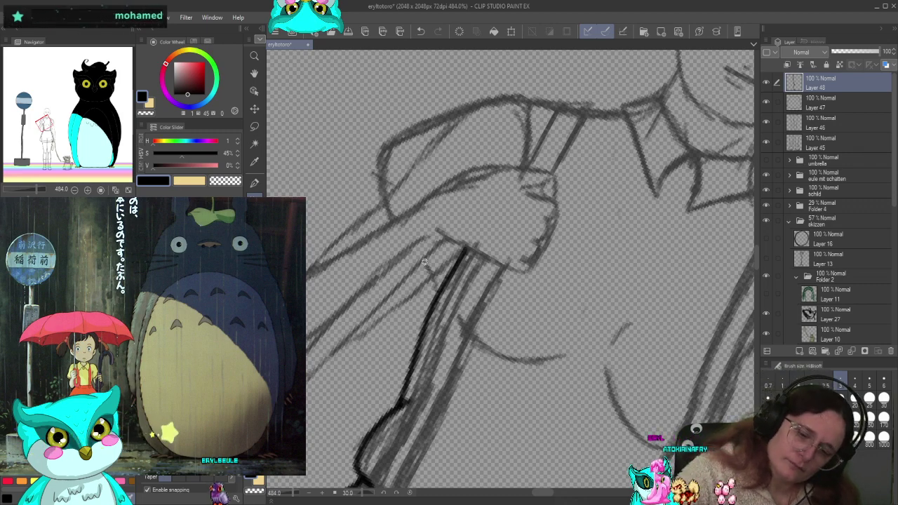
Ink the left-hand sleeve's opening edge, short underside, top edge and curved shoulder seam down to the hand
mouse_move(385, 144)
mouse_down()
mouse_move(382, 171)
mouse_move(398, 250)
mouse_move(426, 267)
mouse_up()
drag(391, 139, 429, 292)
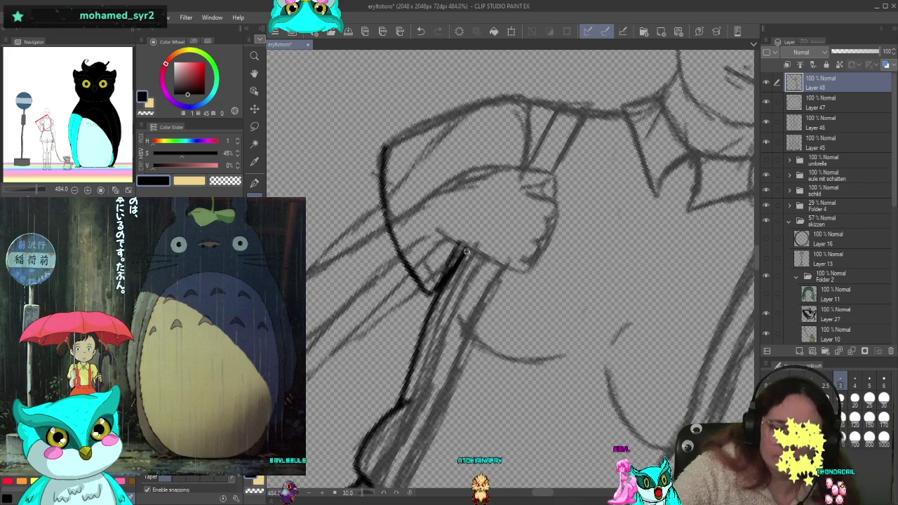
mouse_move(526, 323)
mouse_down()
mouse_move(354, 215)
mouse_move(453, 107)
mouse_up()
key(minus)
key(minus)
key(minus)
key(minus)
key(minus)
key(minus)
key(minus)
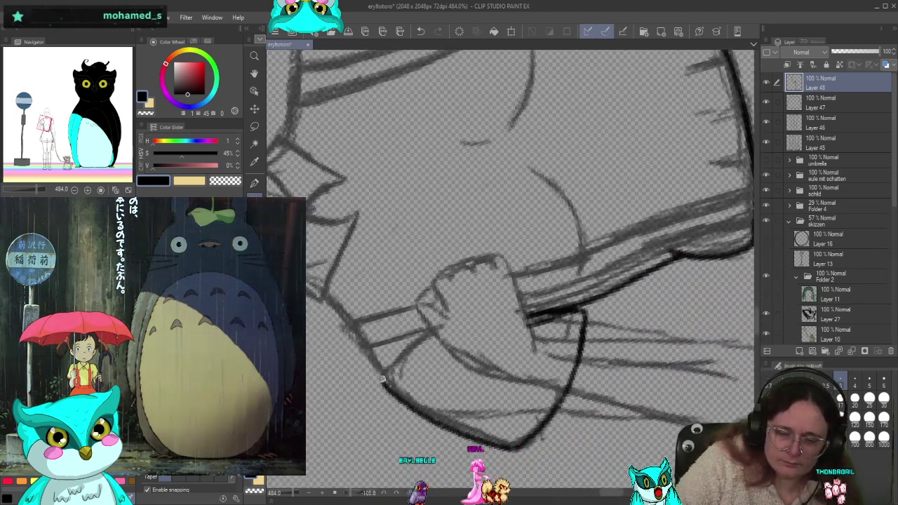
drag(384, 372, 441, 328)
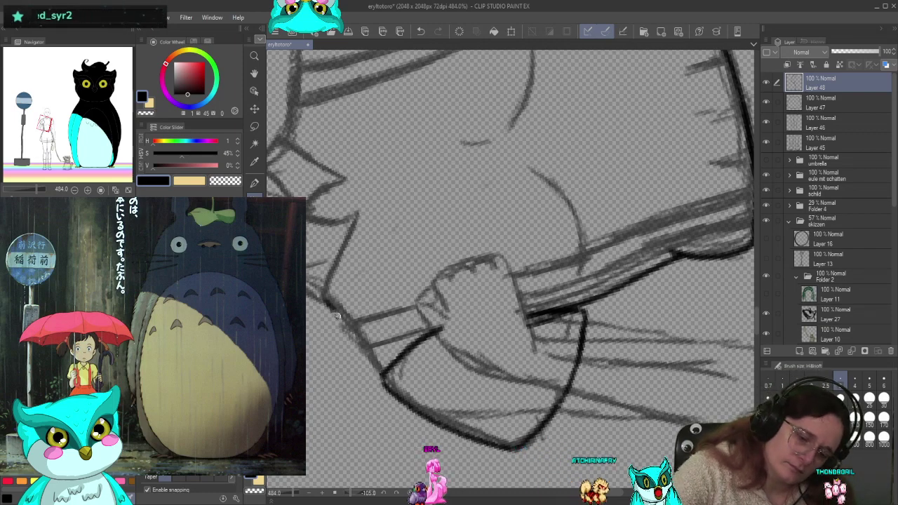
Ink the left-hand shoulder line up to the collar and the neck, front and lower edges of the left-hand collar half
drag(323, 298, 355, 339)
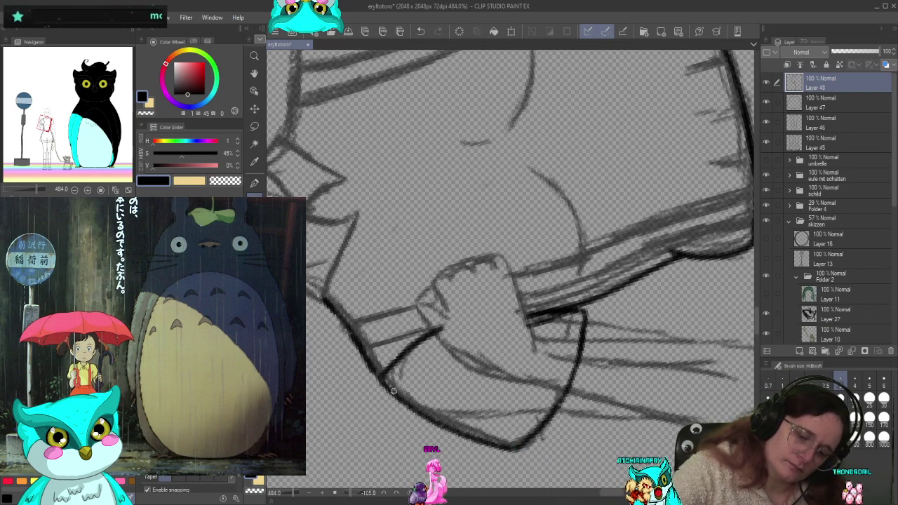
drag(430, 301, 551, 413)
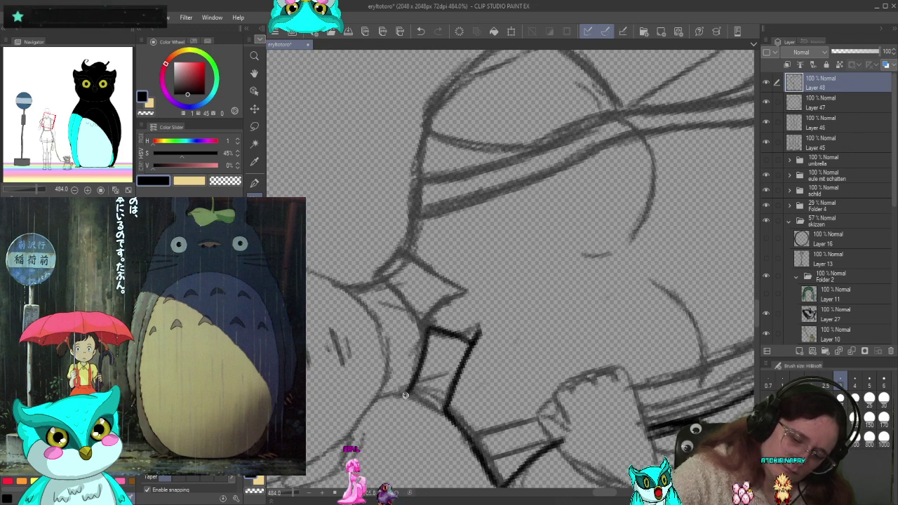
drag(430, 413, 443, 424)
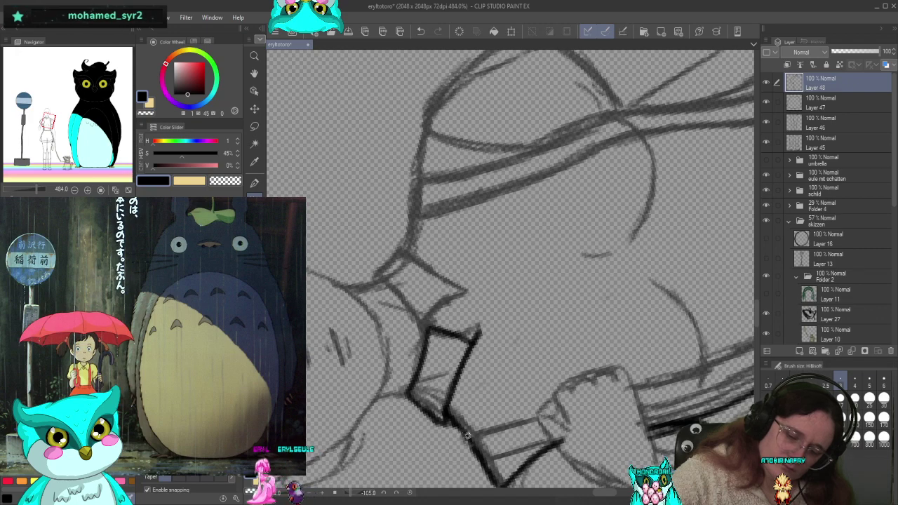
key(ctrl+z)
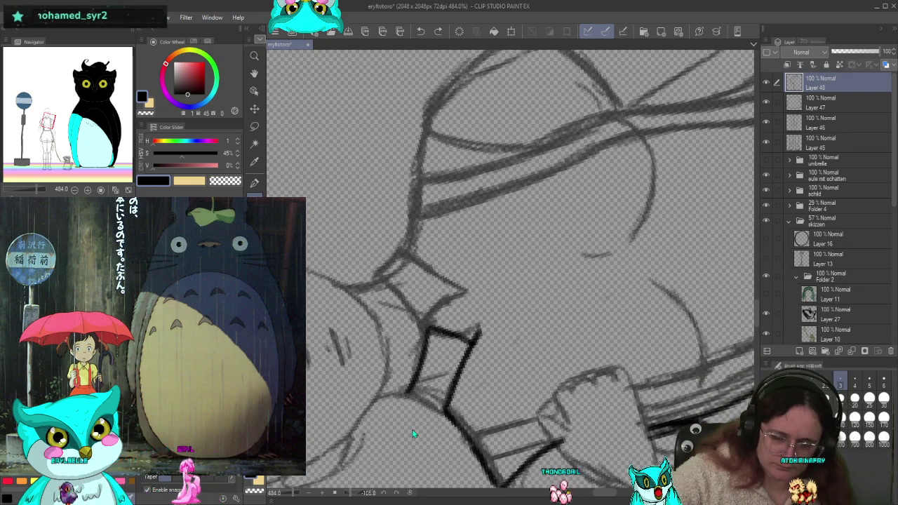
Close the left-hand collar half with its shoulder-side edge and outline the right-hand collar half
key(-)
key(asciicircum)
key(asciicircum)
key(asciicircum)
key(asciicircum)
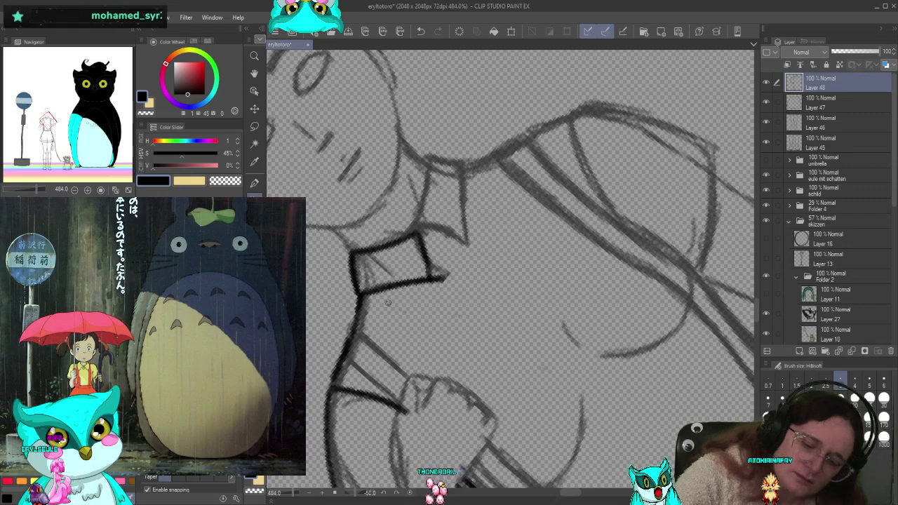
key(minus)
key(minus)
key(minus)
key(minus)
key(minus)
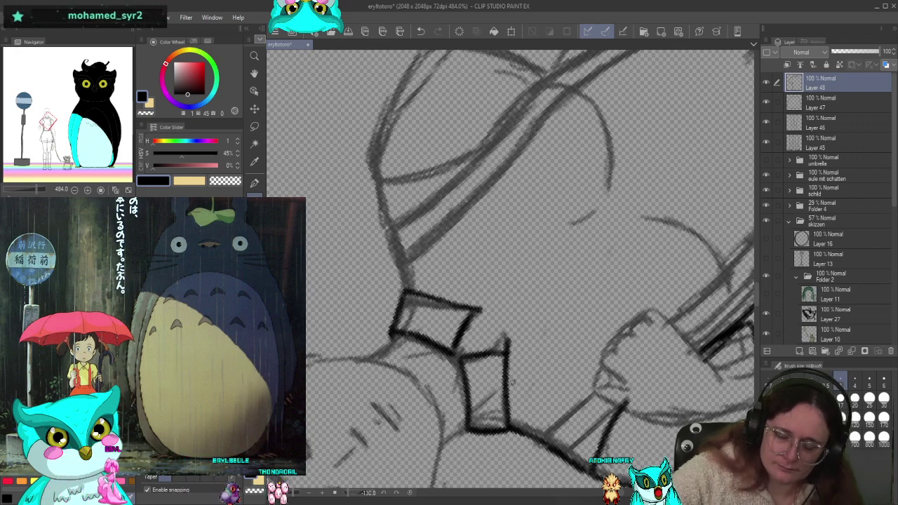
Redraw the lower edge of the right-hand collar half between its front tip and the shoulder
key(ctrl+z)
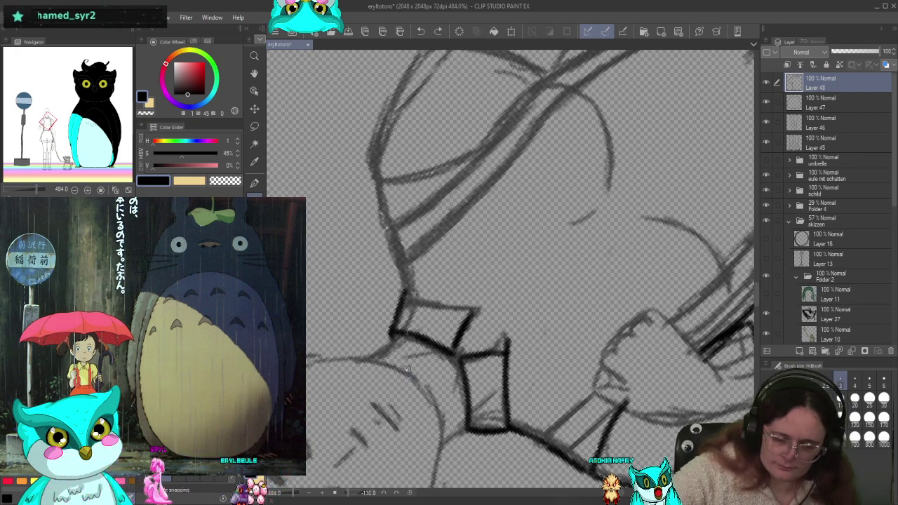
drag(407, 293, 483, 306)
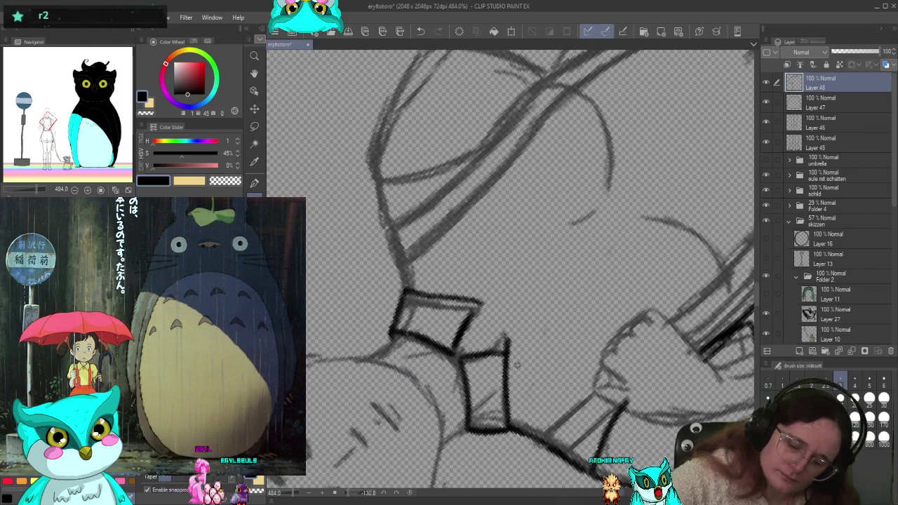
key(ctrl+z)
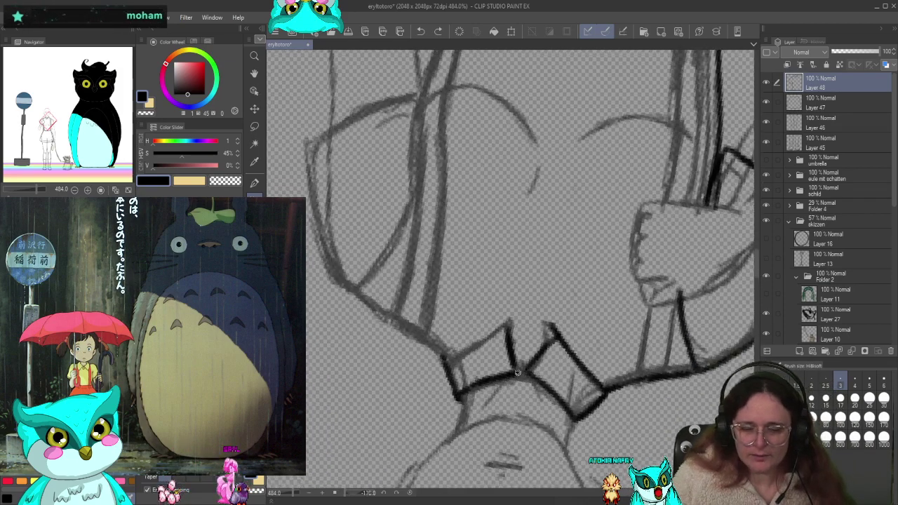
key(ctrl+@)
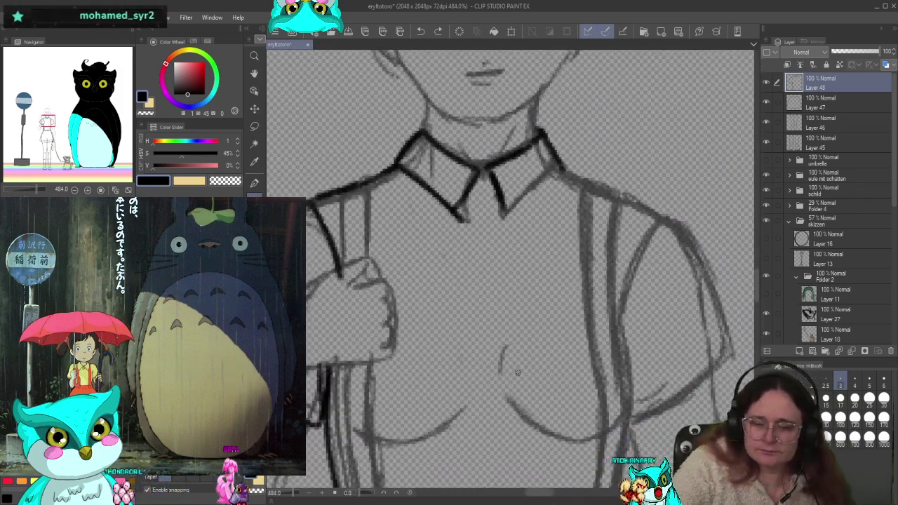
key(ctrl+y)
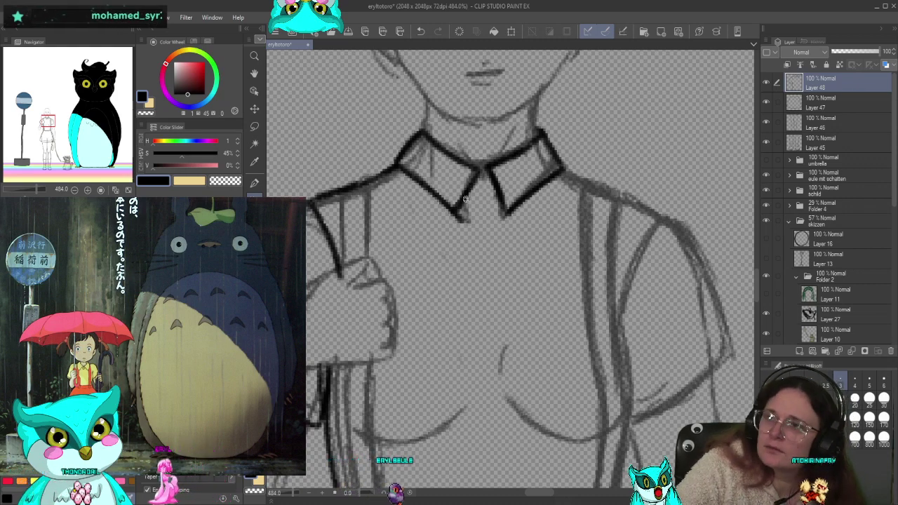
Extend both collar halves downward into longer pointed tips below their original lower edges
drag(404, 177, 436, 251)
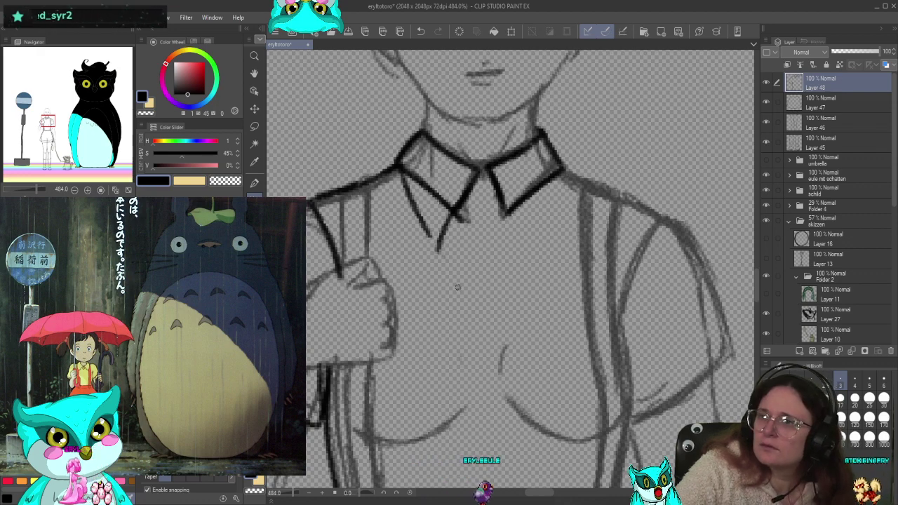
drag(461, 203, 442, 249)
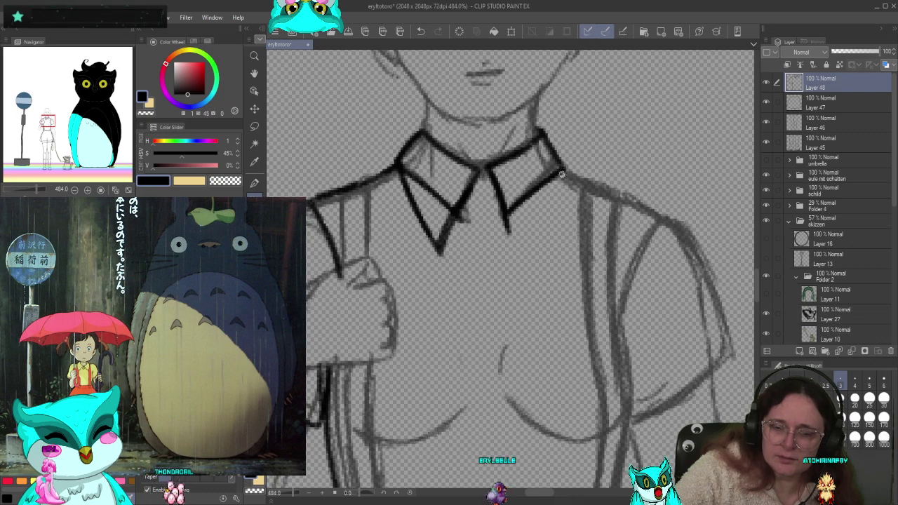
drag(561, 174, 510, 254)
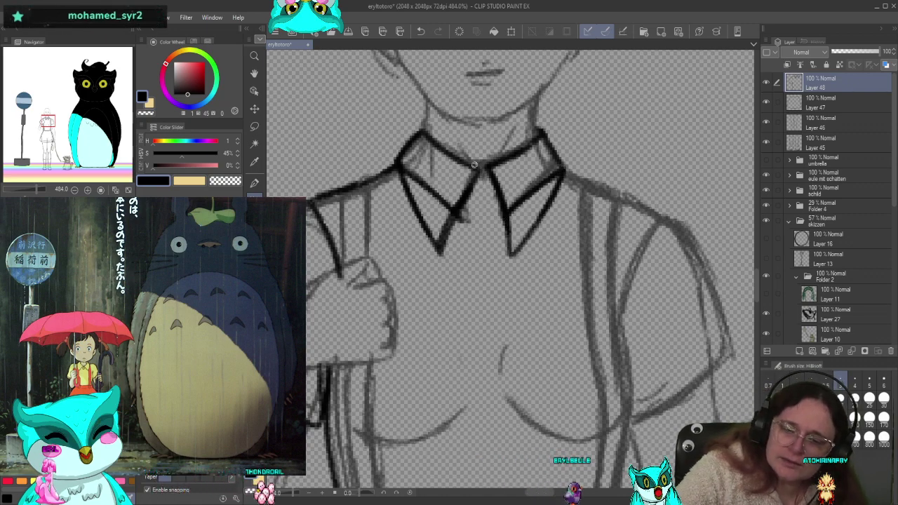
Join the two collar halves at the throat and ink a small teardrop loop hanging between them
drag(474, 164, 488, 179)
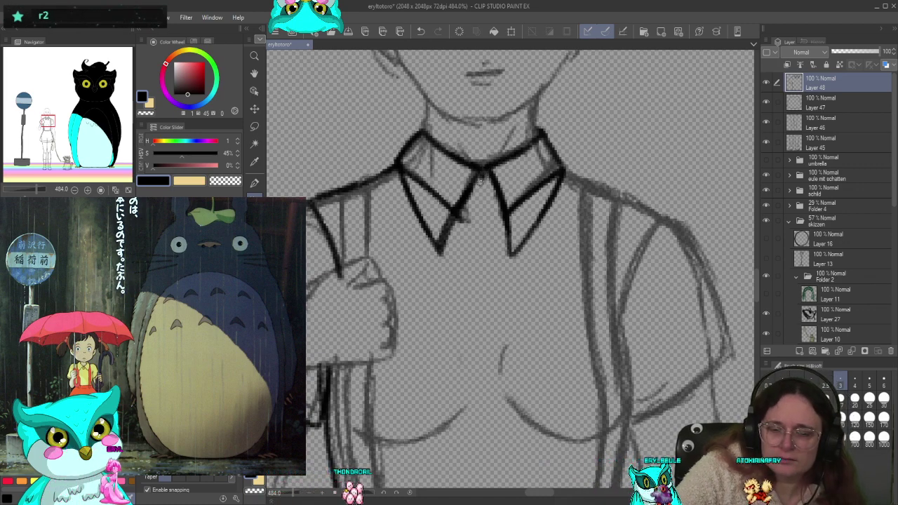
mouse_move(483, 185)
mouse_down()
mouse_move(481, 214)
mouse_move(490, 214)
mouse_up()
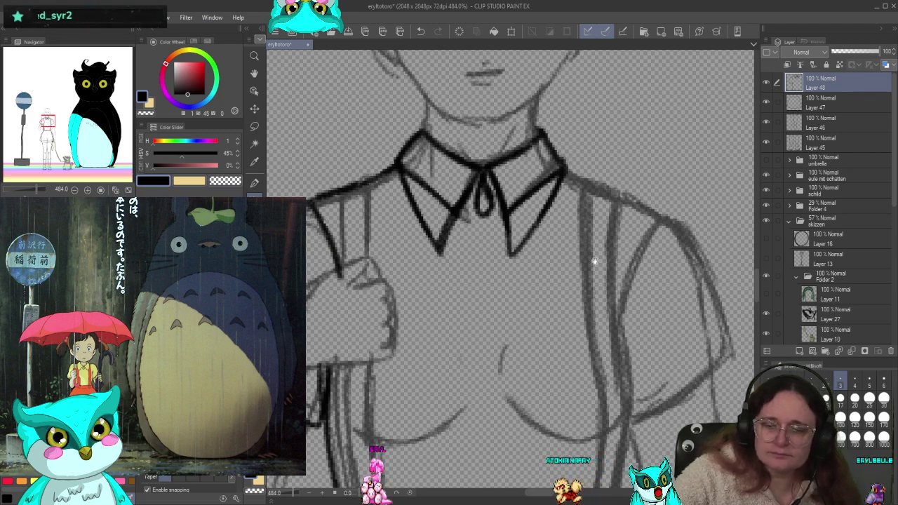
drag(594, 261, 485, 270)
drag(494, 188, 497, 221)
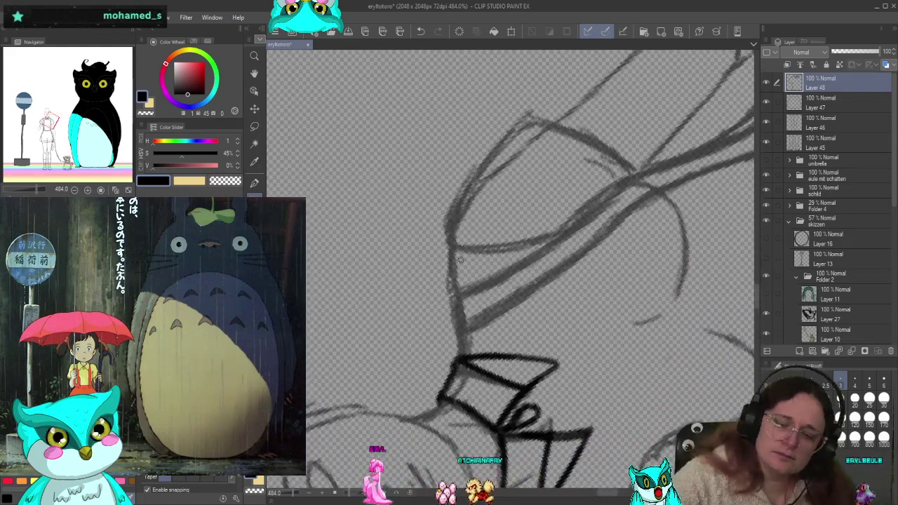
Ink the right-hand shoulder line from the collar and continue along the sleeve's outer edge
mouse_move(449, 246)
mouse_down()
mouse_move(454, 337)
mouse_move(473, 319)
mouse_move(463, 295)
mouse_up()
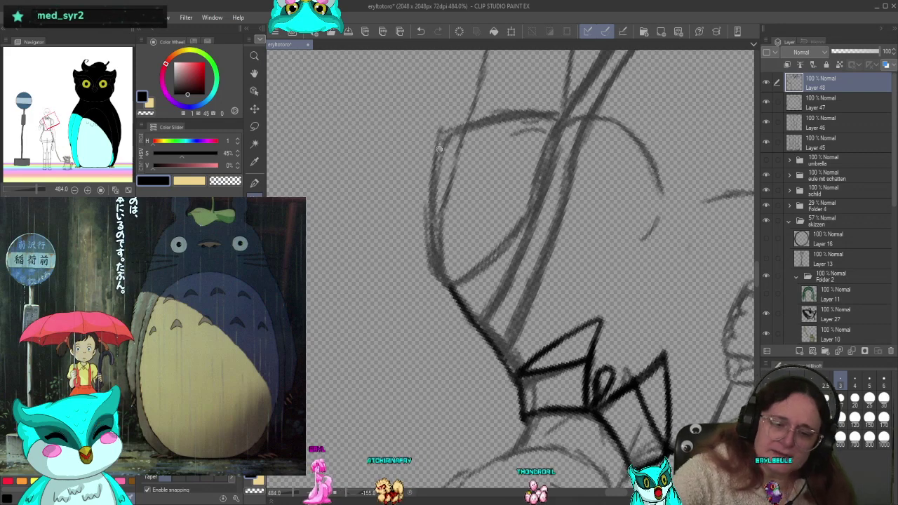
drag(441, 128, 447, 285)
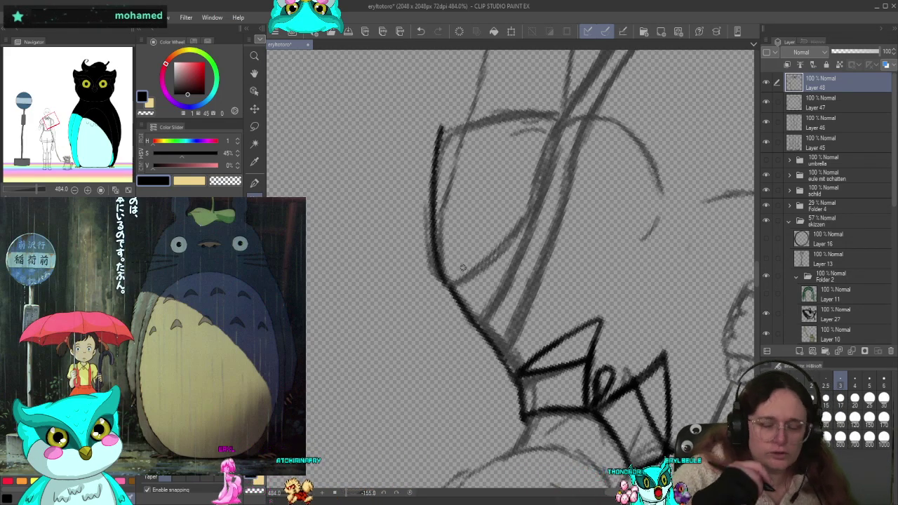
drag(449, 279, 528, 211)
Ink the right-hand sleeve's opening edge and the curved seam running down from the shoulder
key(minus)
key(minus)
key(minus)
key(minus)
key(minus)
key(minus)
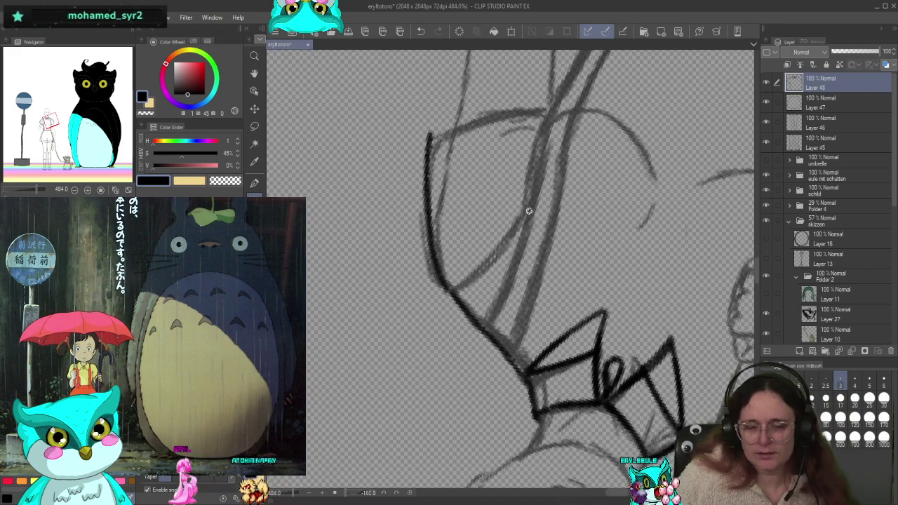
drag(376, 181, 366, 316)
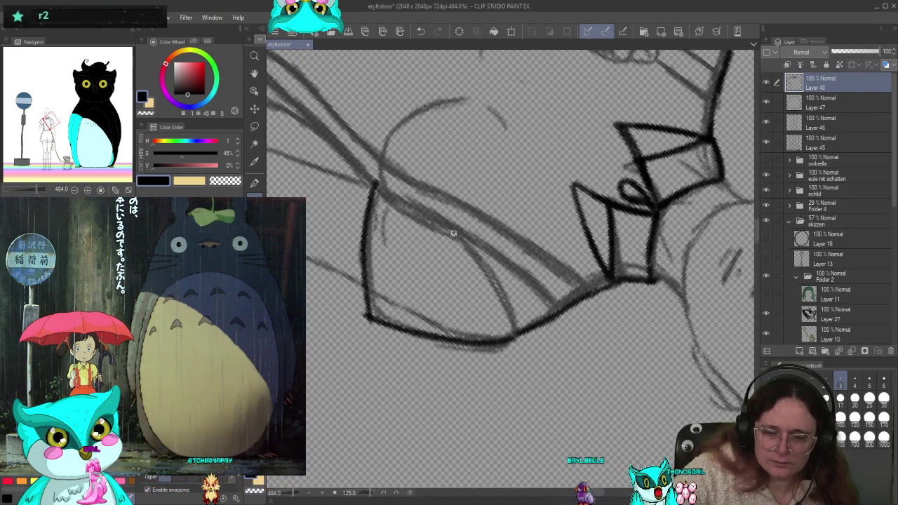
mouse_move(454, 233)
mouse_down()
mouse_move(494, 279)
mouse_move(513, 354)
mouse_up()
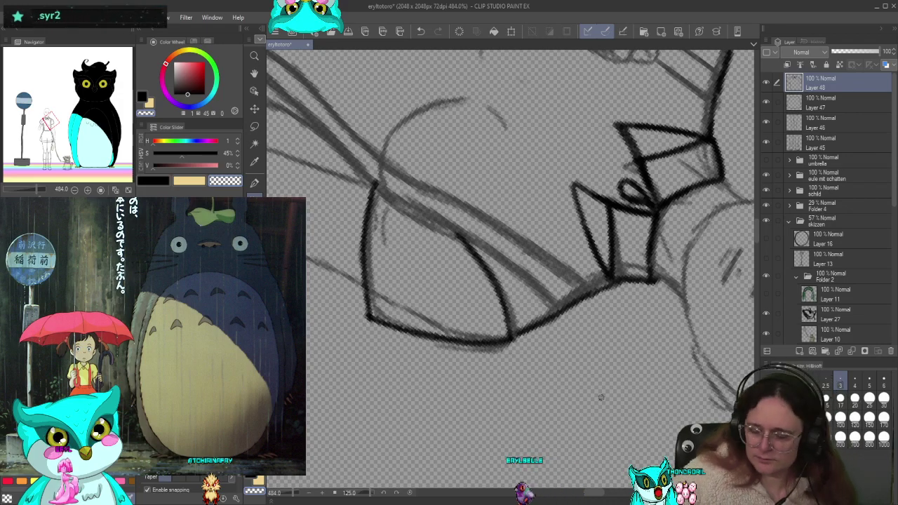
Ink the shirt's right-hand side from the end of the shoulder seam down to the sleeve's underside
key(minus)
key(minus)
key(minus)
key(minus)
key(minus)
key(minus)
key(minus)
key(minus)
key(minus)
key(minus)
key(minus)
key(minus)
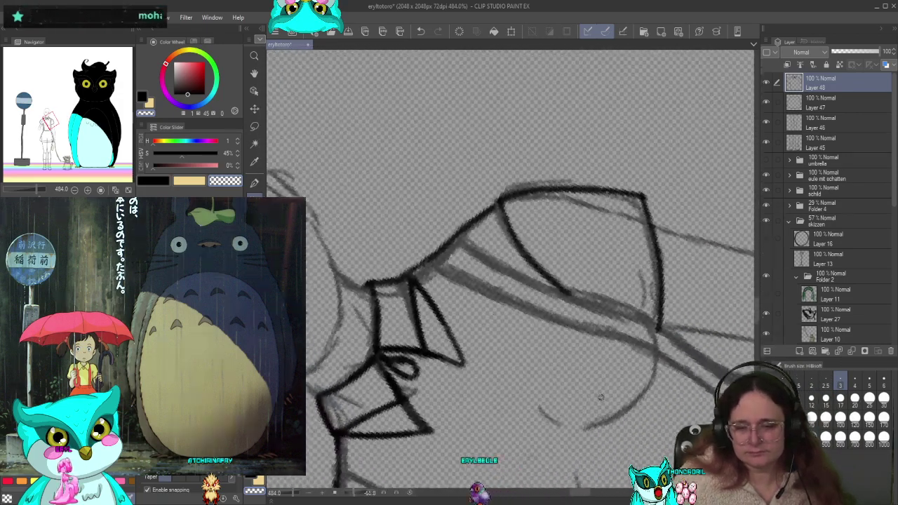
key(minus)
key(minus)
key(minus)
key(minus)
key(minus)
key(minus)
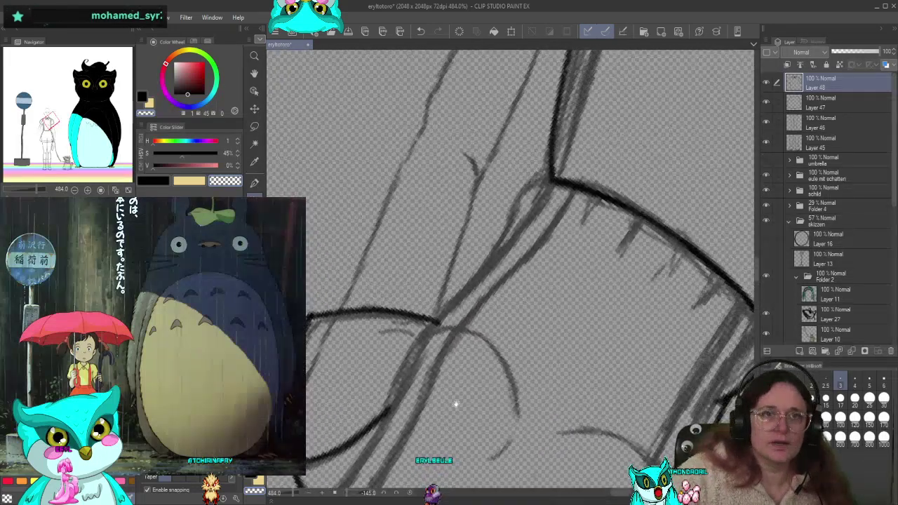
drag(483, 280, 481, 358)
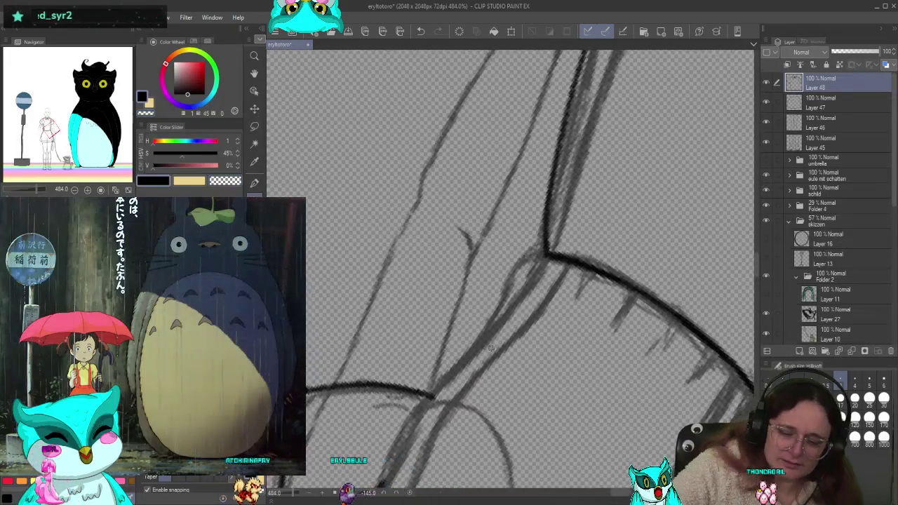
drag(495, 388, 501, 305)
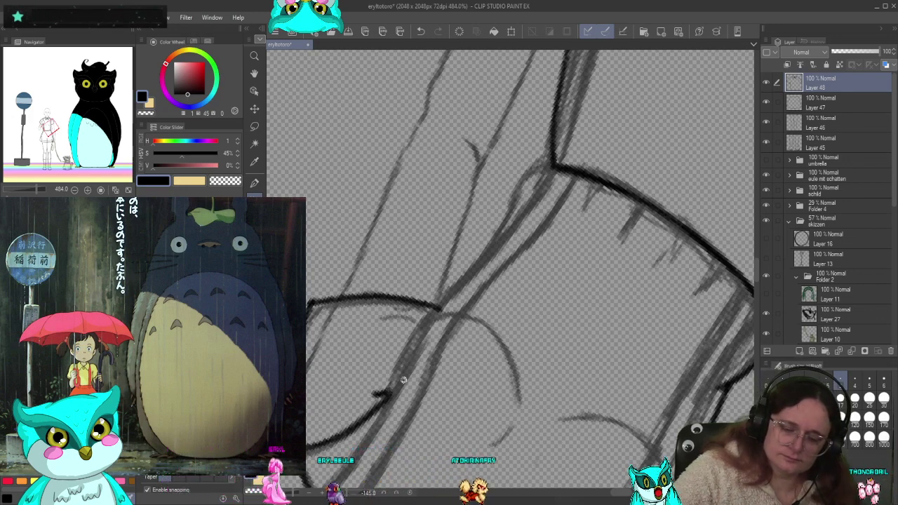
drag(382, 396, 409, 345)
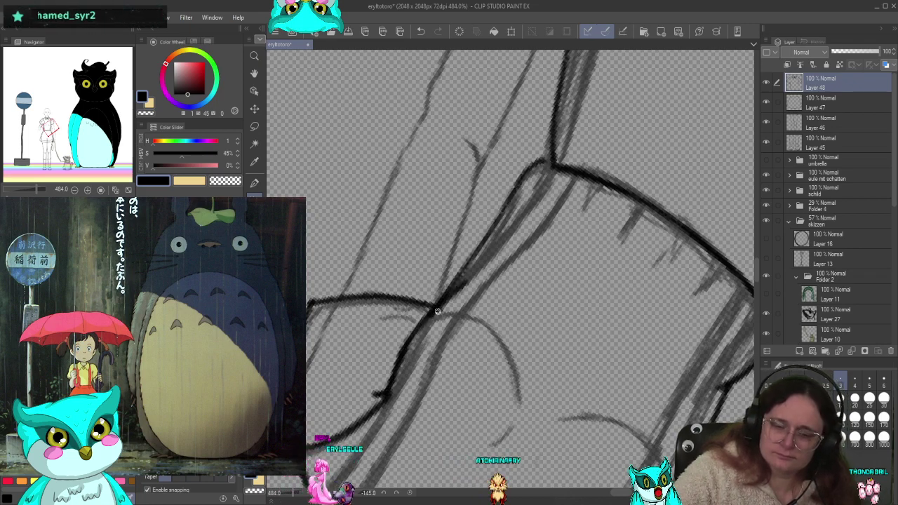
Redraw the shirt's right-hand side from the sleeve's underside down to the small bulge at the waist
key(ctrl+z)
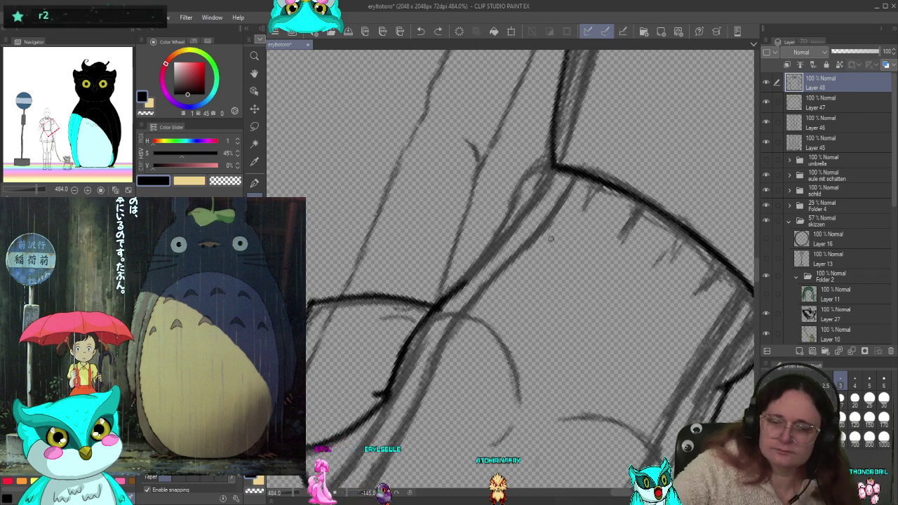
mouse_move(553, 166)
mouse_down()
mouse_move(510, 194)
mouse_move(424, 314)
mouse_up()
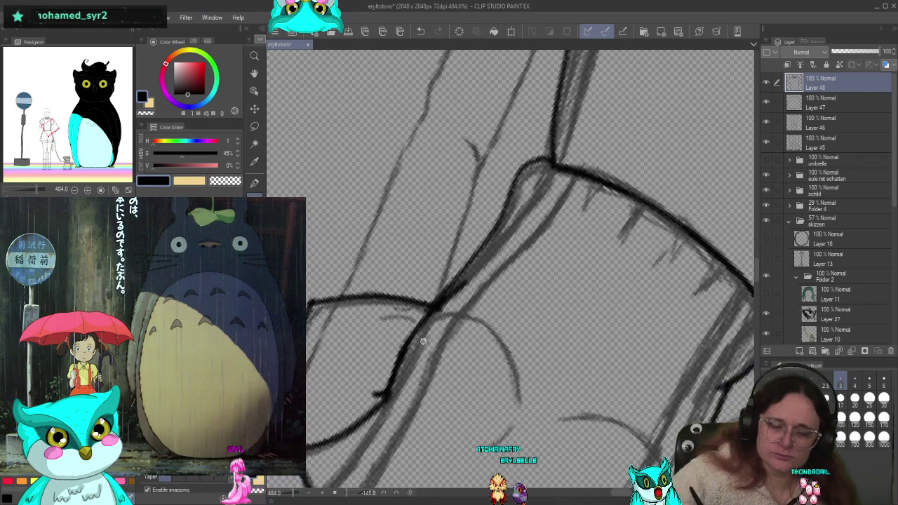
key(ctrl+z)
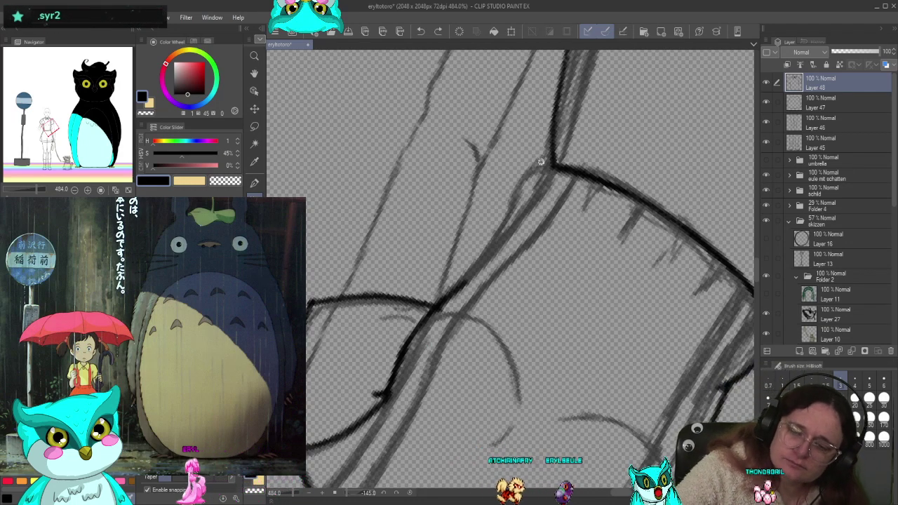
drag(552, 157, 427, 313)
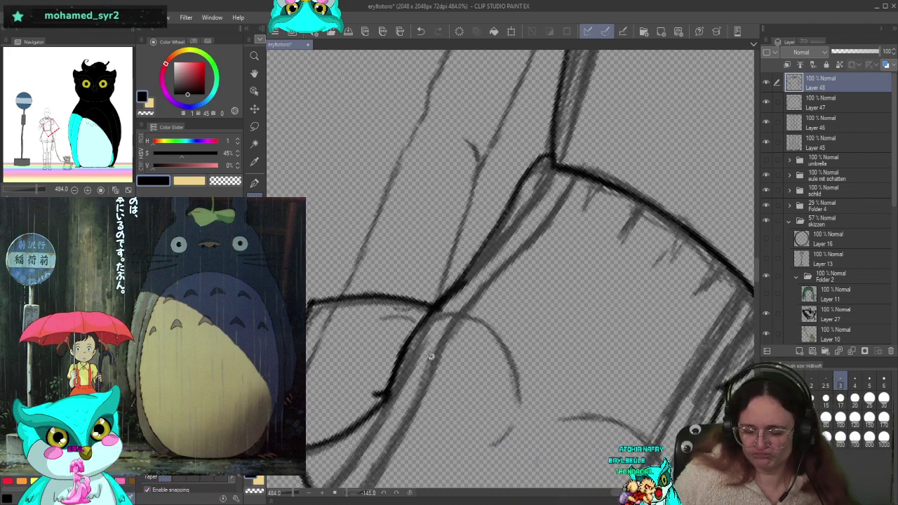
key(minus)
key(minus)
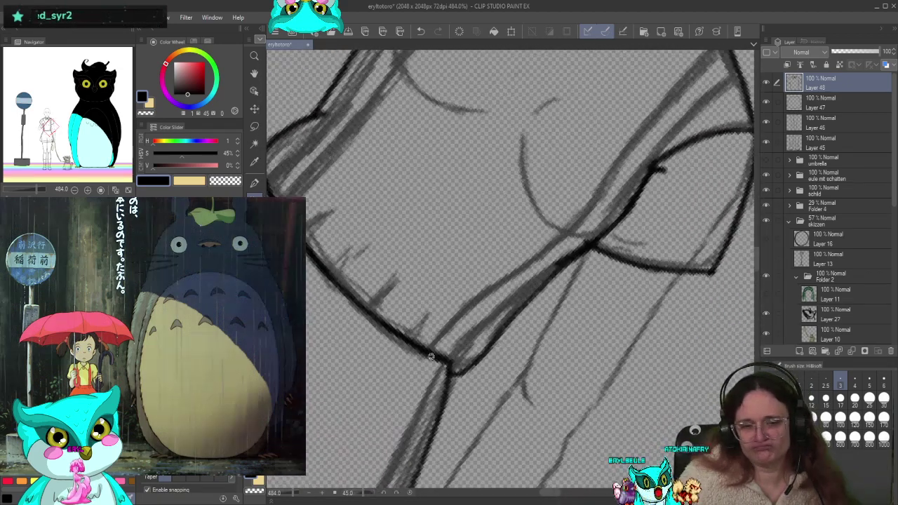
key(minus)
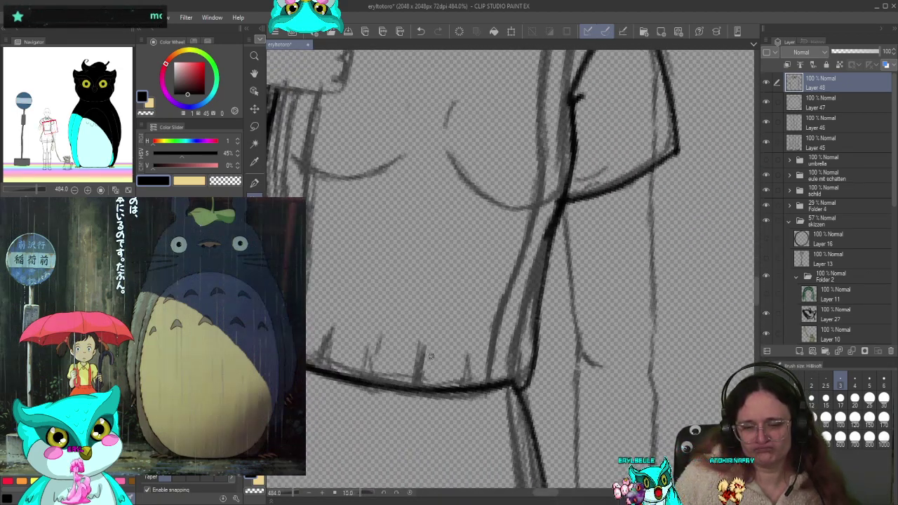
key(minus)
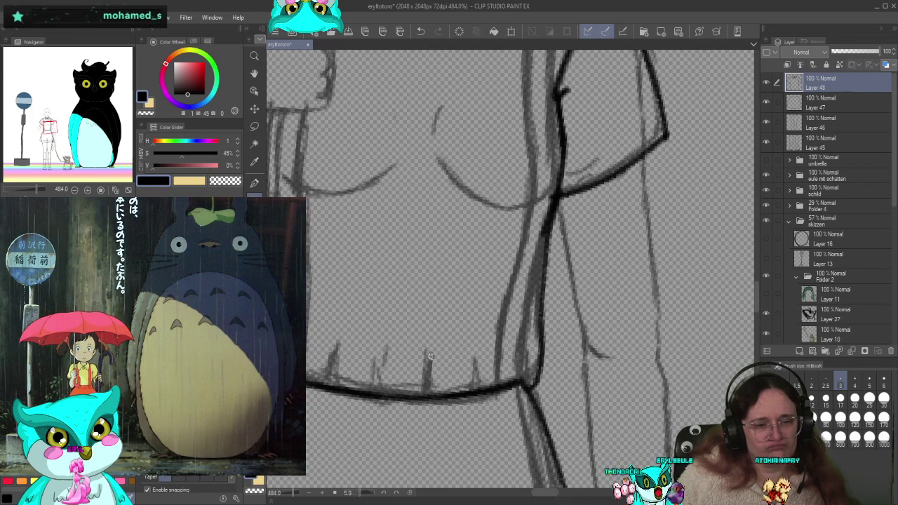
key(minus)
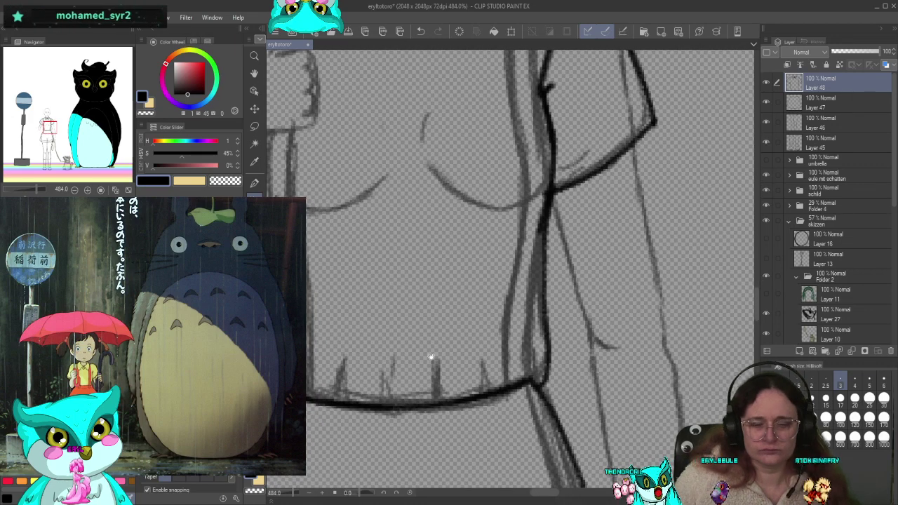
Redraw the shirt's right-hand side without the waist bulge, running straight down to the trousers' upper corner
mouse_move(431, 356)
mouse_down()
mouse_move(606, 307)
mouse_move(498, 344)
mouse_move(506, 341)
mouse_up()
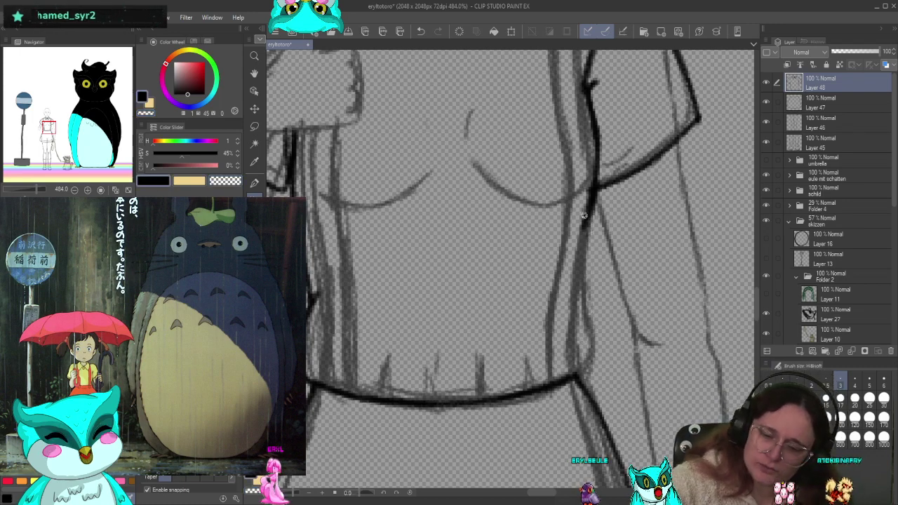
drag(575, 294, 582, 372)
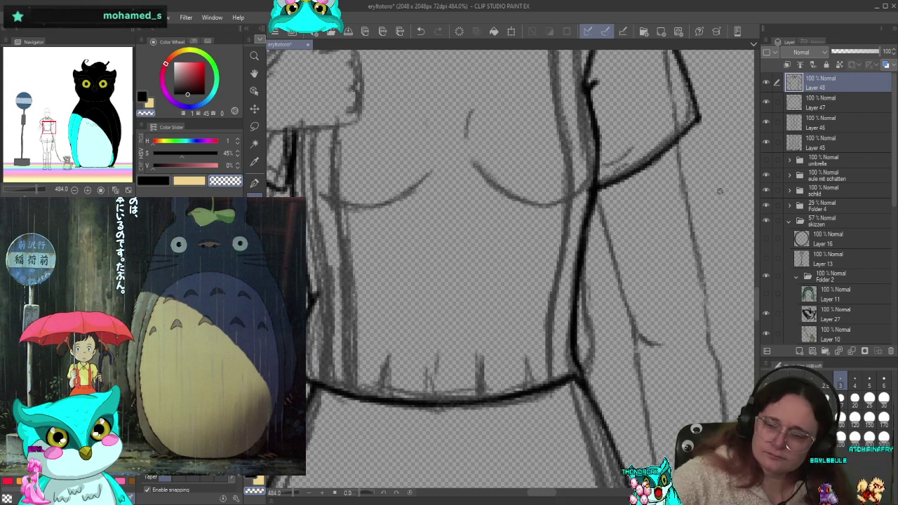
On Layer 47, ink the waistband's upper edge and right-hand end with Layer 48 hidden
click(828, 101)
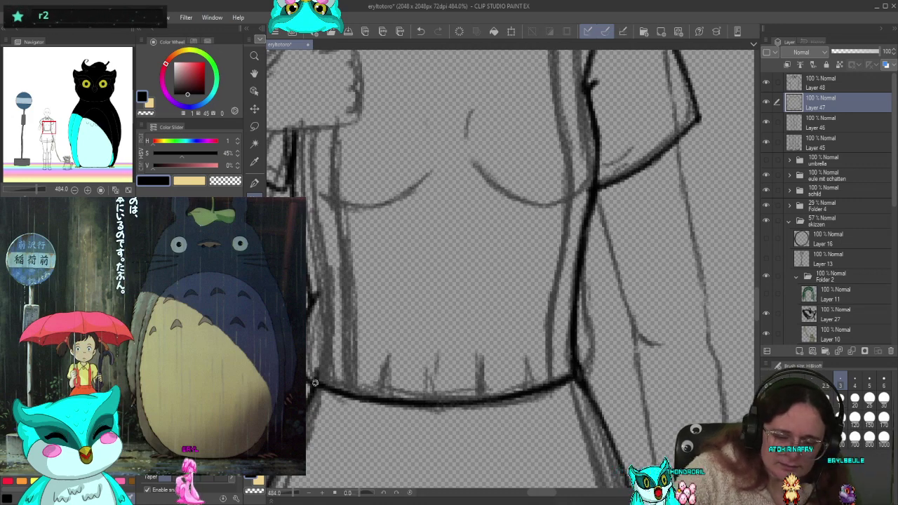
drag(546, 368, 579, 354)
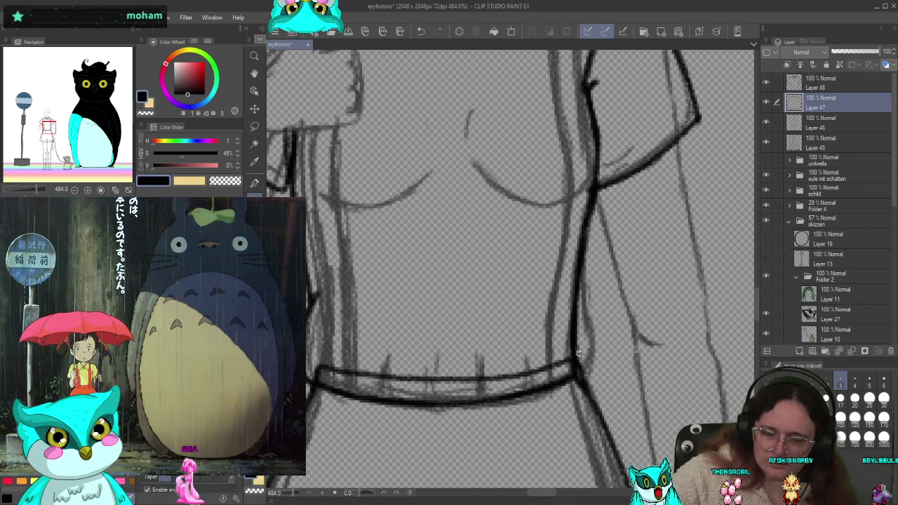
key(ctrl+comma)
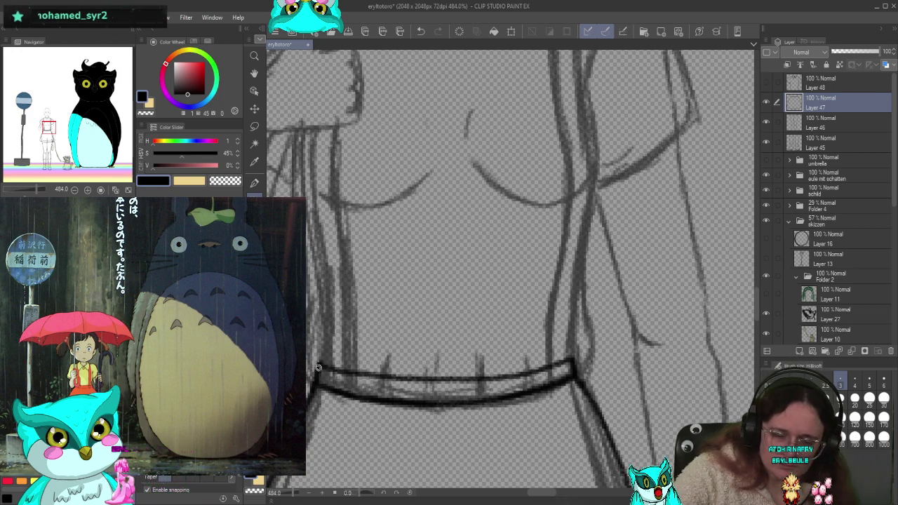
mouse_move(327, 366)
mouse_down()
mouse_move(379, 378)
mouse_move(475, 377)
mouse_move(561, 358)
mouse_up()
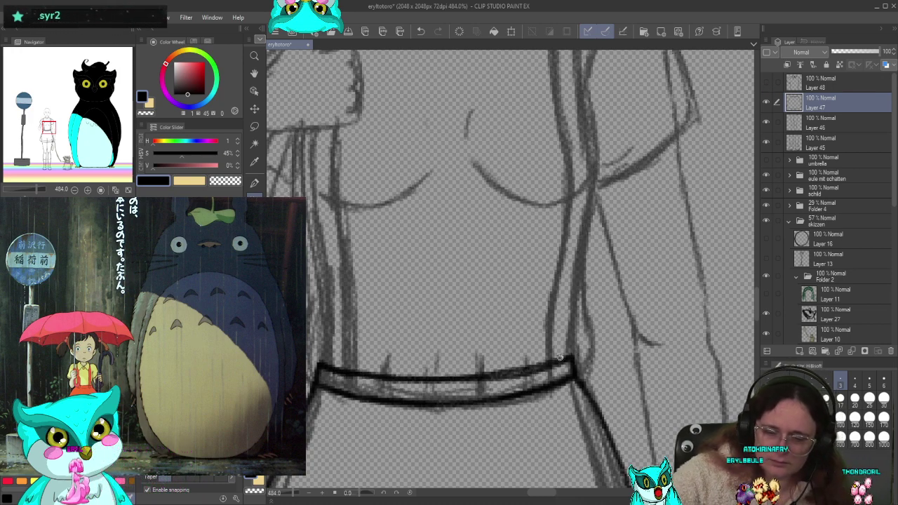
drag(498, 372, 574, 349)
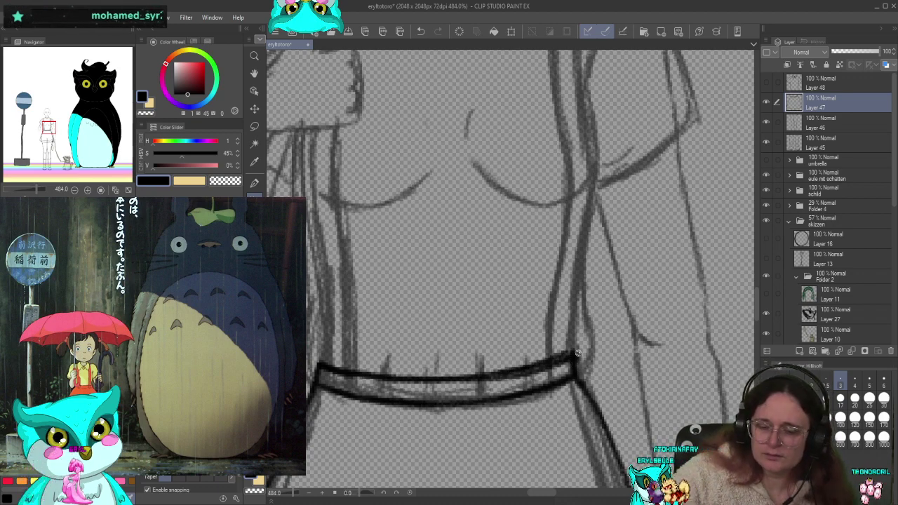
drag(576, 352, 569, 358)
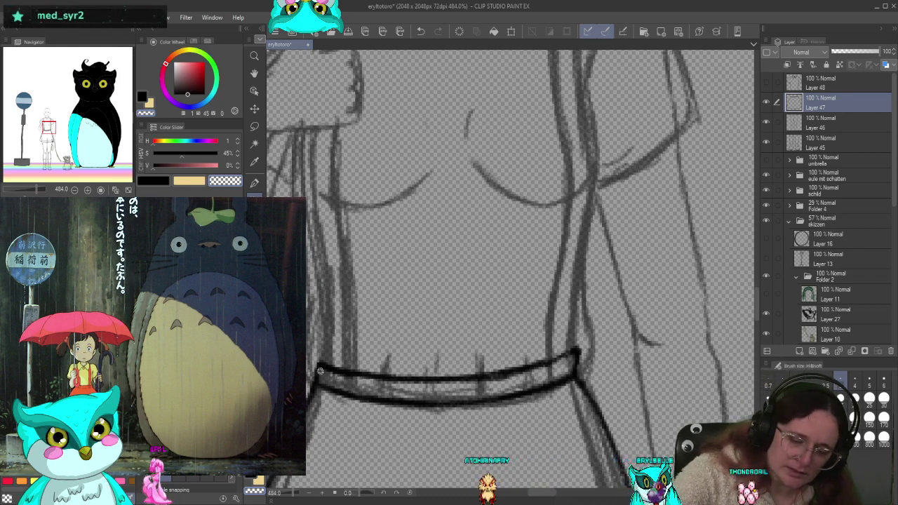
Redraw the waistband's upper edge slightly higher and erase the old inked lines beneath it
drag(325, 368, 562, 359)
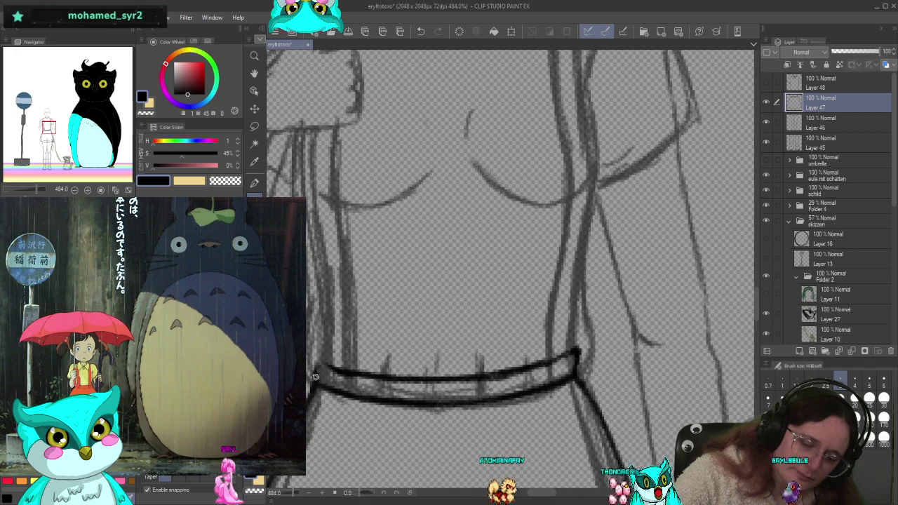
drag(329, 367, 318, 359)
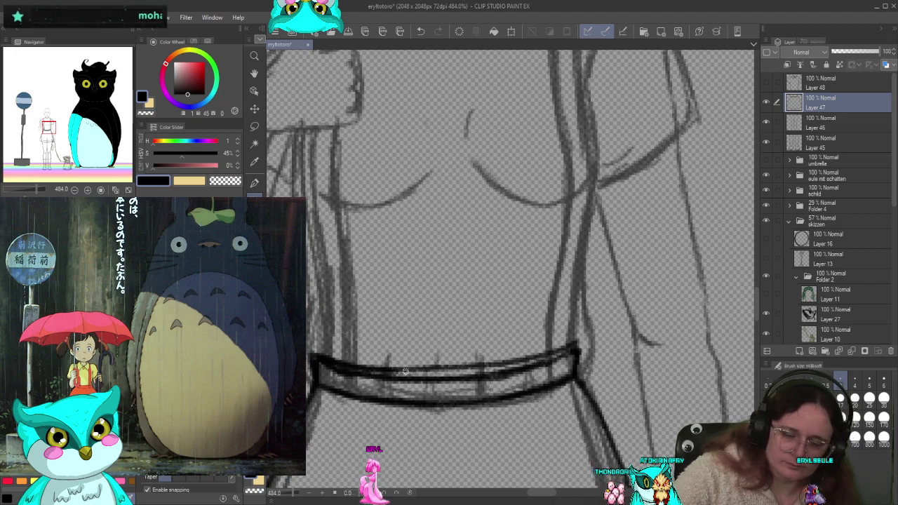
drag(405, 371, 540, 358)
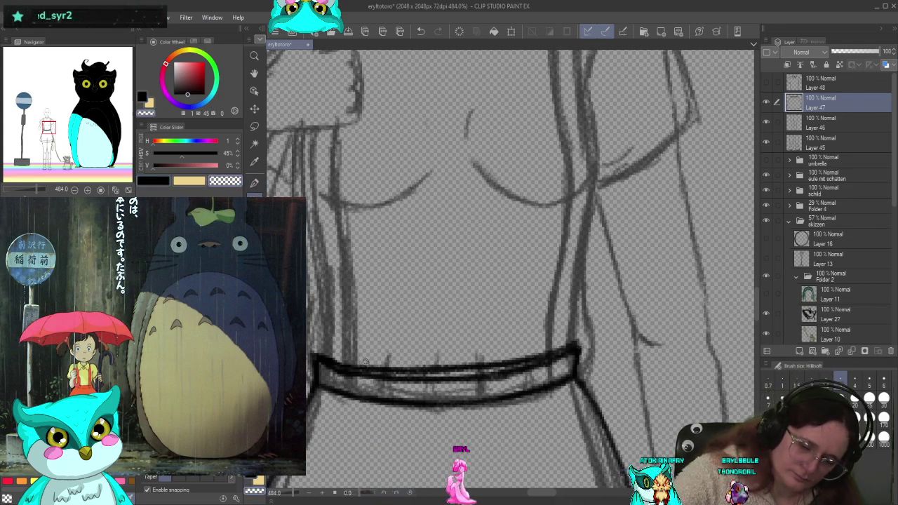
mouse_move(351, 382)
mouse_down()
mouse_move(329, 375)
mouse_move(527, 372)
mouse_move(400, 382)
mouse_move(477, 380)
mouse_up()
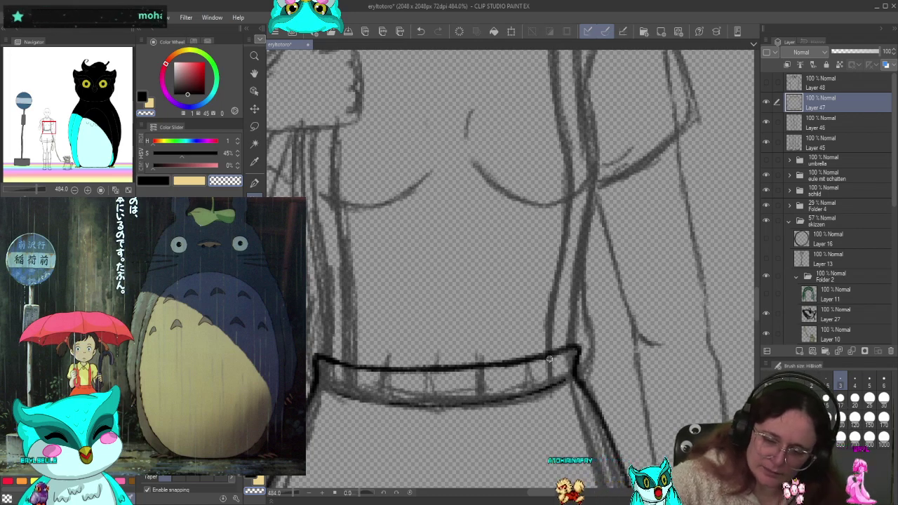
Show Layer 48 again and add a new raster layer above it
click(767, 84)
click(816, 88)
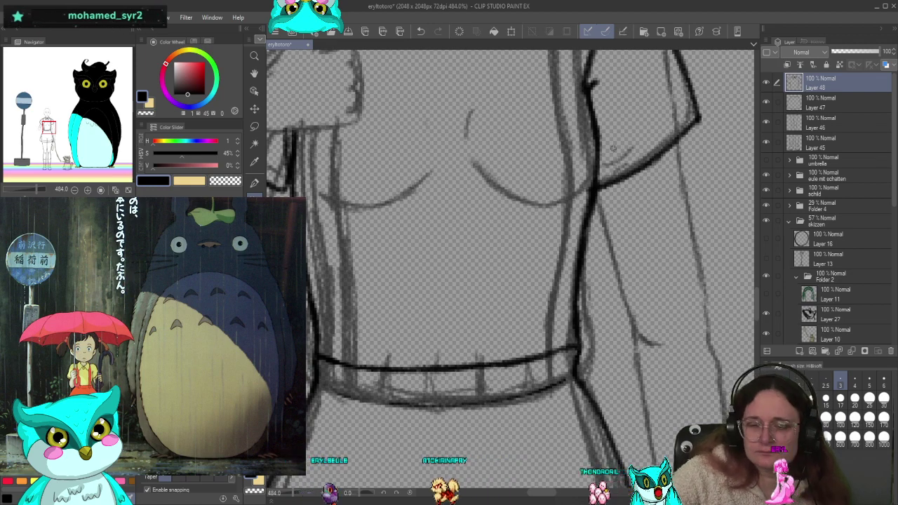
scroll(561, 235, up, 5)
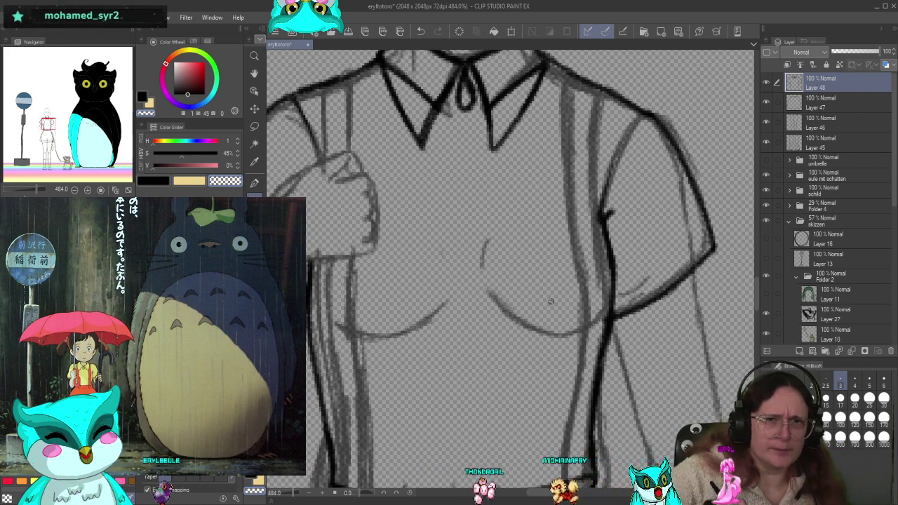
mouse_move(431, 341)
mouse_down()
mouse_move(464, 344)
mouse_move(472, 277)
mouse_up()
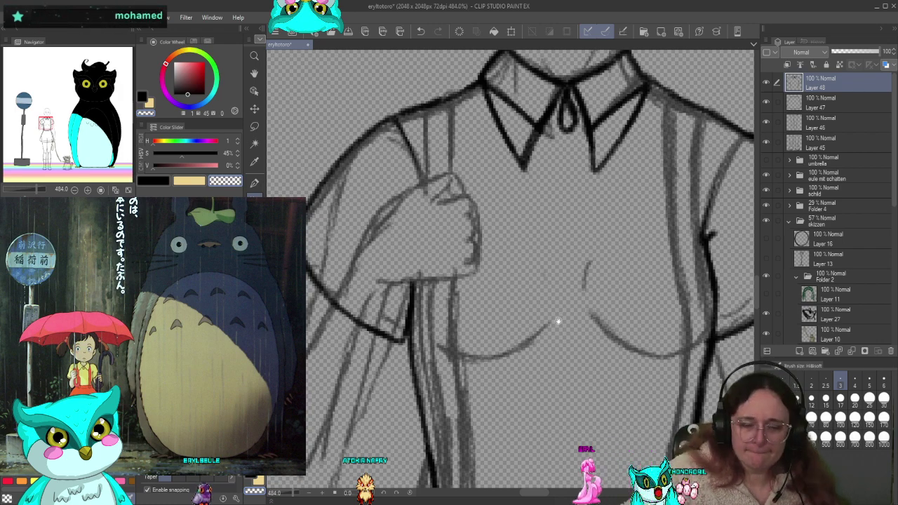
mouse_move(557, 321)
mouse_down()
mouse_move(491, 356)
mouse_move(475, 315)
mouse_up()
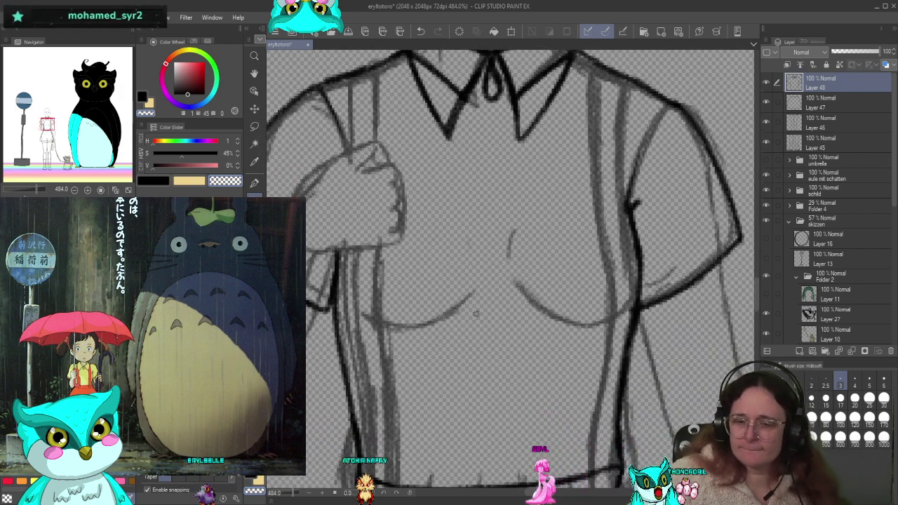
mouse_move(593, 357)
mouse_down()
mouse_move(586, 417)
mouse_move(600, 441)
mouse_up()
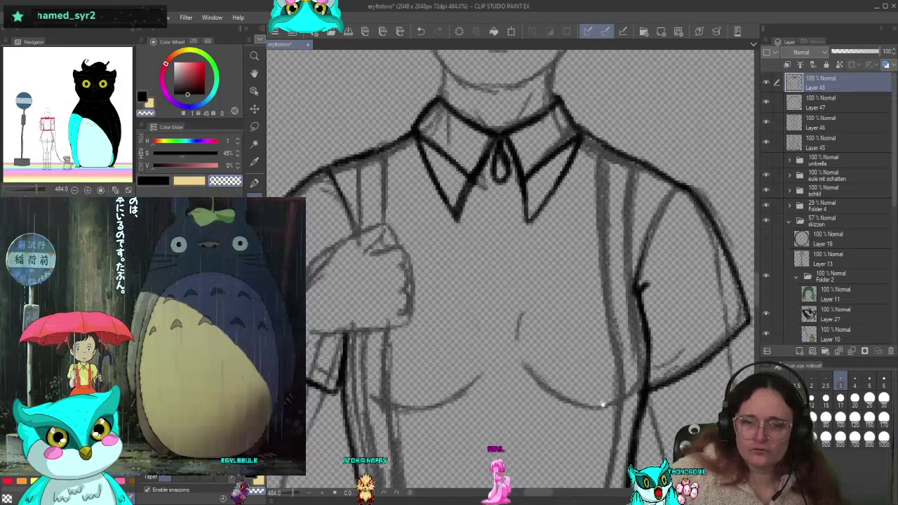
click(799, 353)
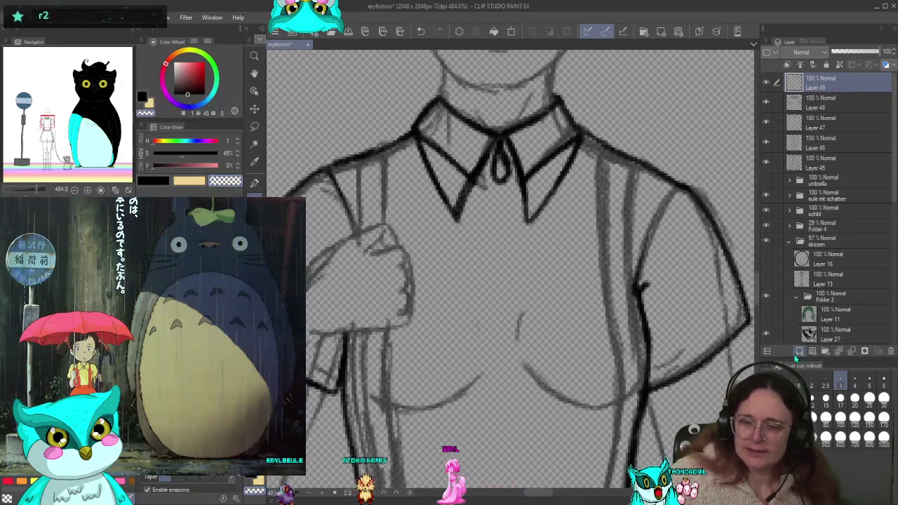
drag(499, 402, 509, 347)
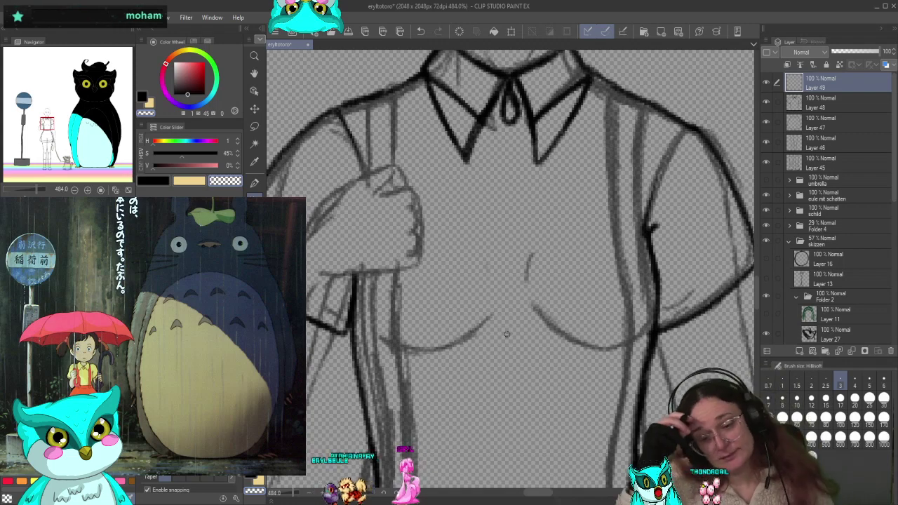
On Layer 48, ink two thin slanted folds at the chest's centre and a short line under each breast
click(849, 98)
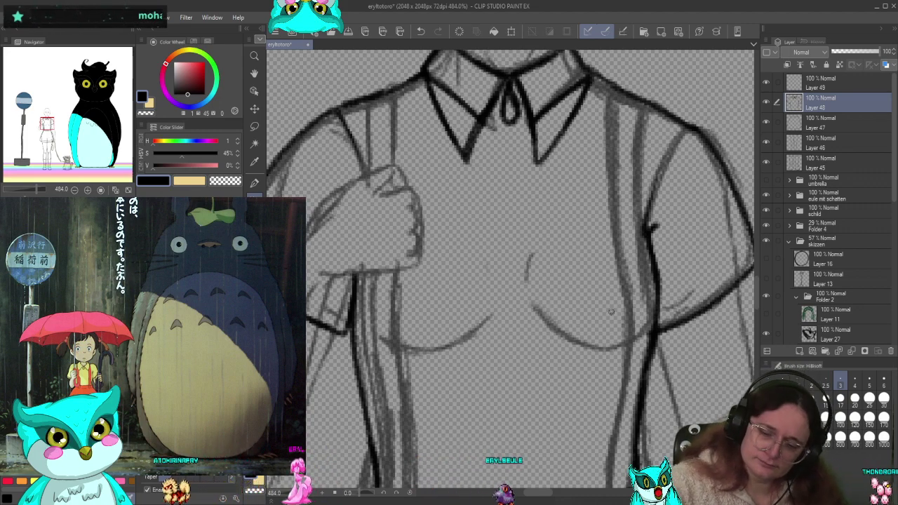
drag(531, 254, 525, 281)
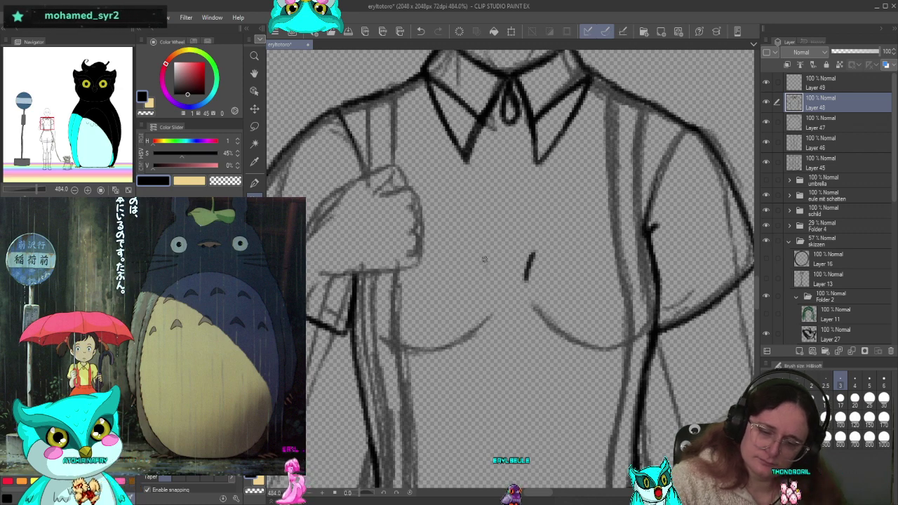
drag(484, 257, 494, 287)
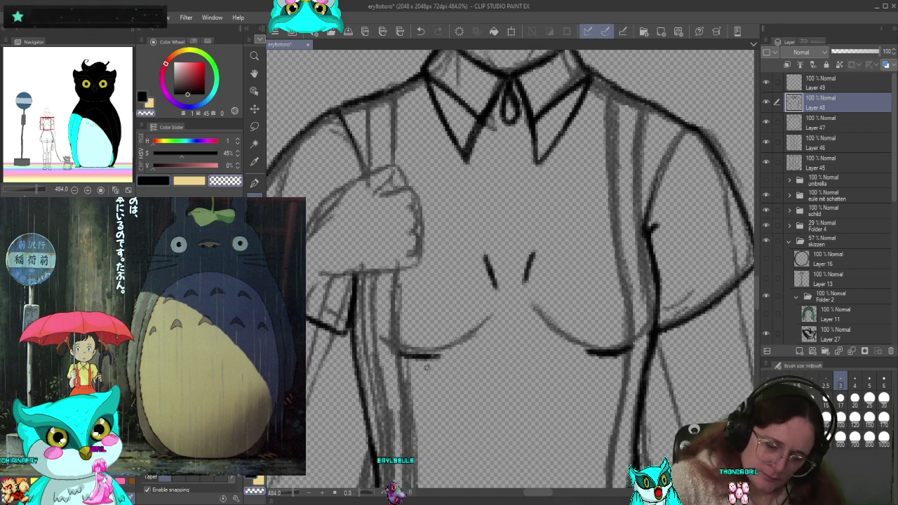
key(ctrl+z)
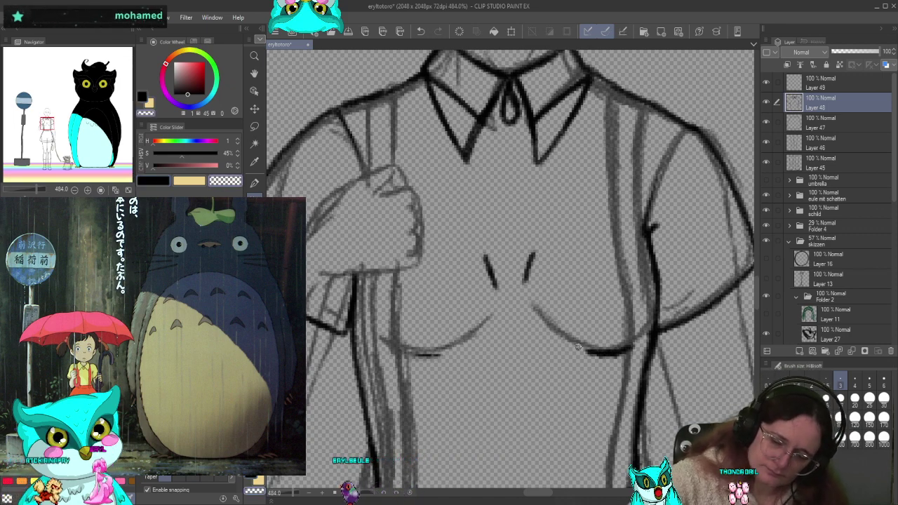
key(ctrl+z)
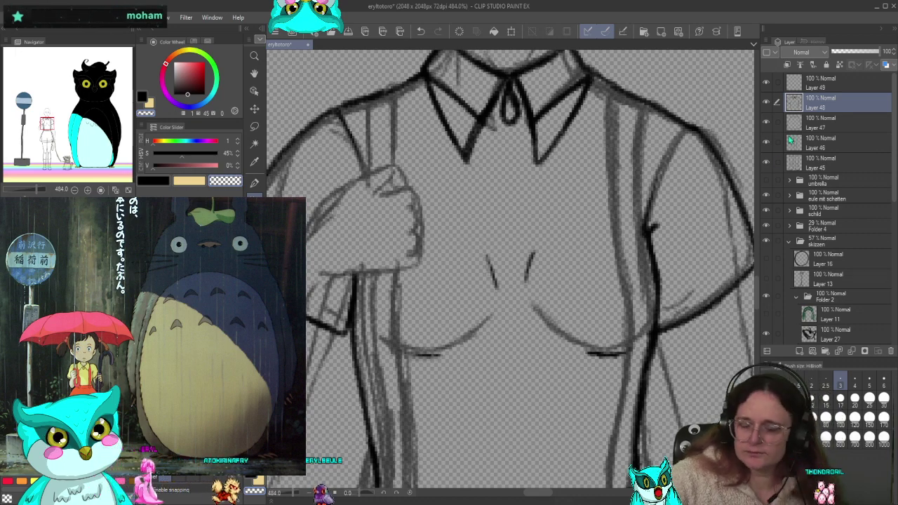
On Layer 49, ink the right-hand suspender's outer edge from the shoulder down to the waistband in thick strokes
key(alt+bracketright)
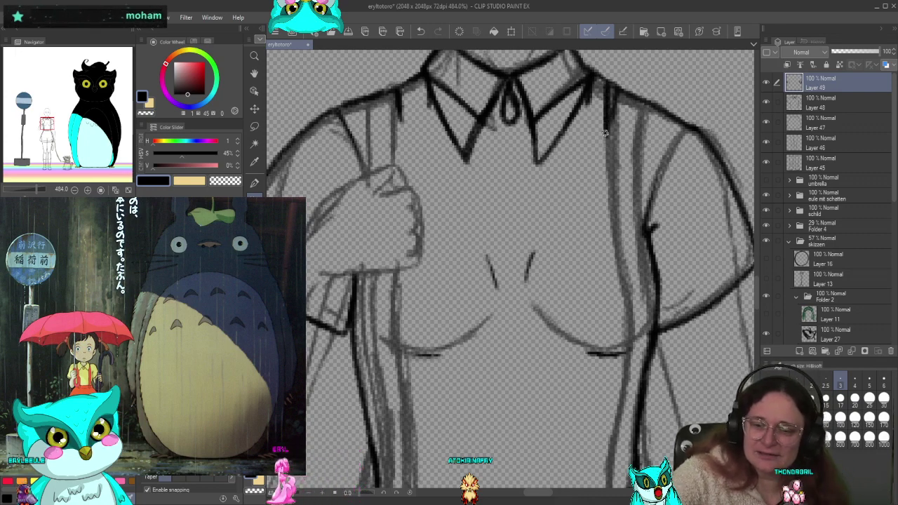
drag(604, 167, 599, 206)
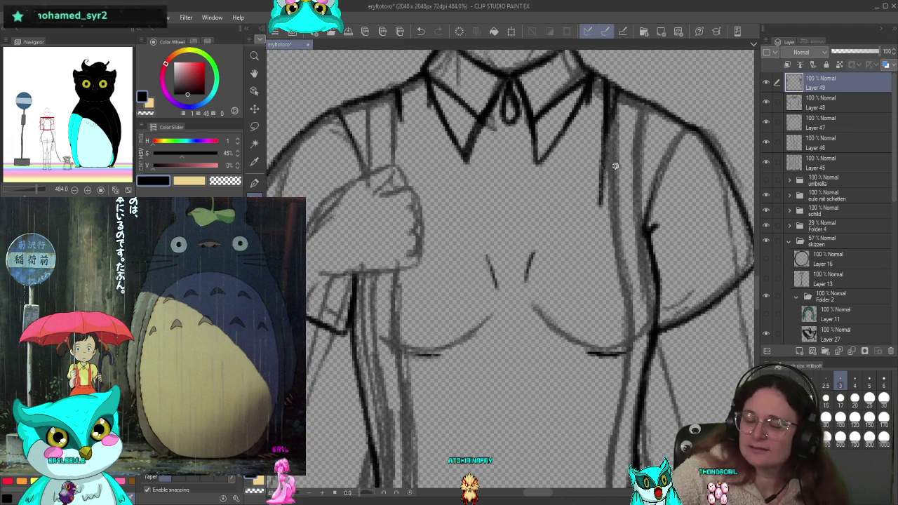
drag(607, 136, 609, 288)
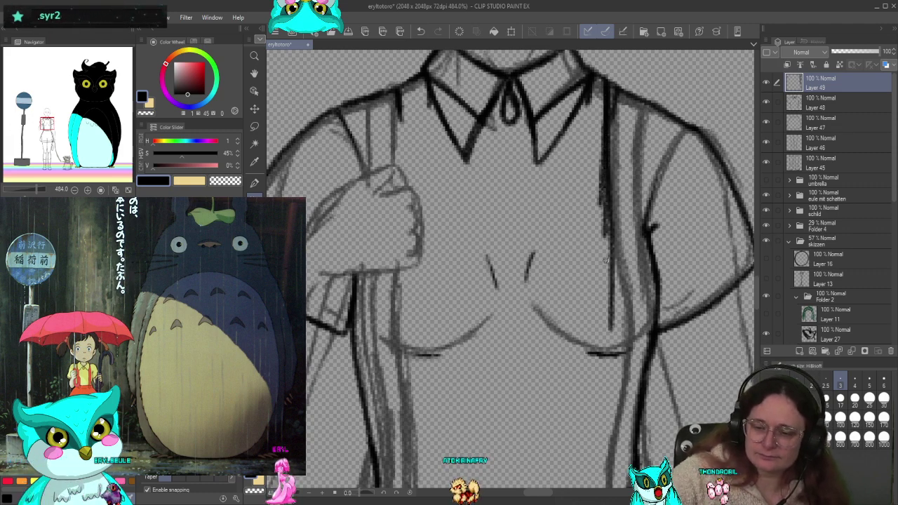
drag(610, 226, 610, 404)
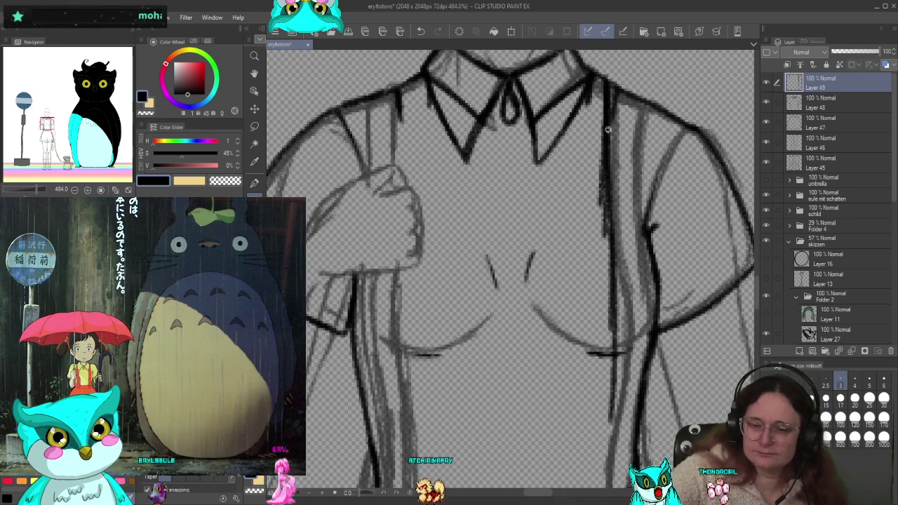
drag(606, 100, 612, 414)
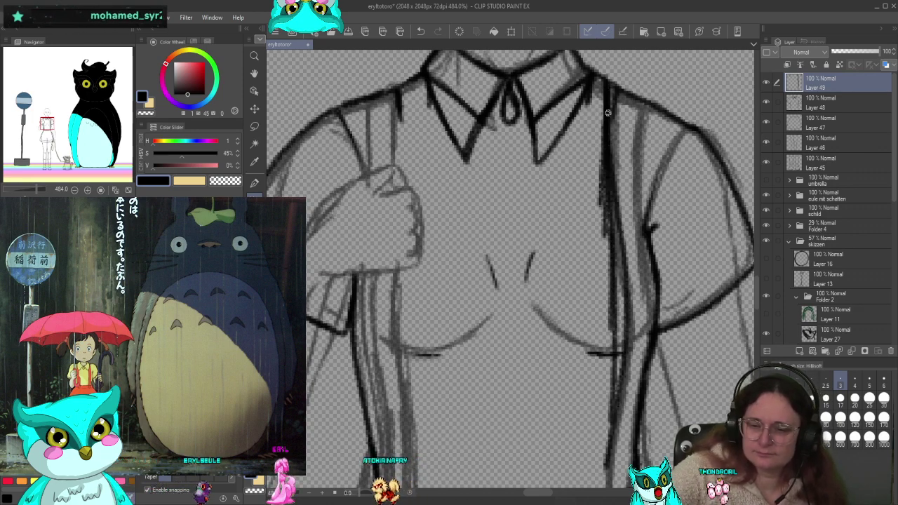
mouse_move(608, 83)
mouse_down()
mouse_move(626, 367)
mouse_move(617, 449)
mouse_up()
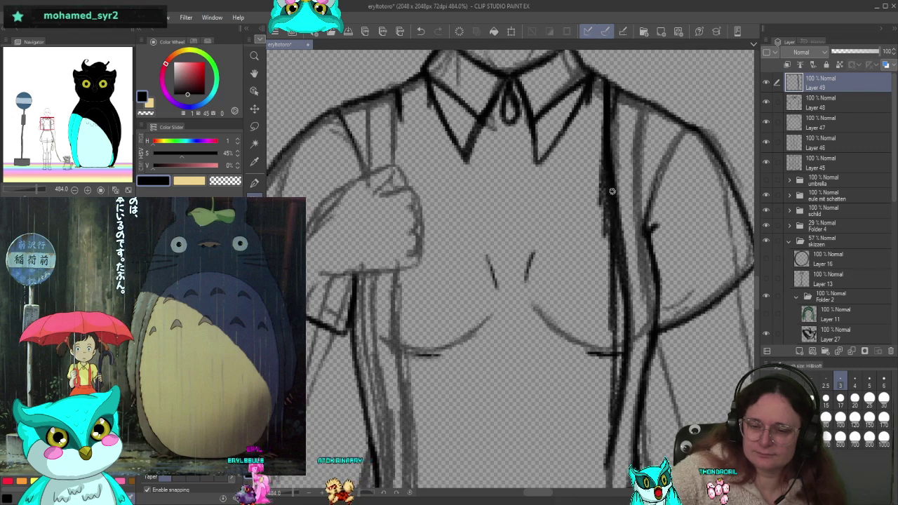
drag(617, 208, 621, 320)
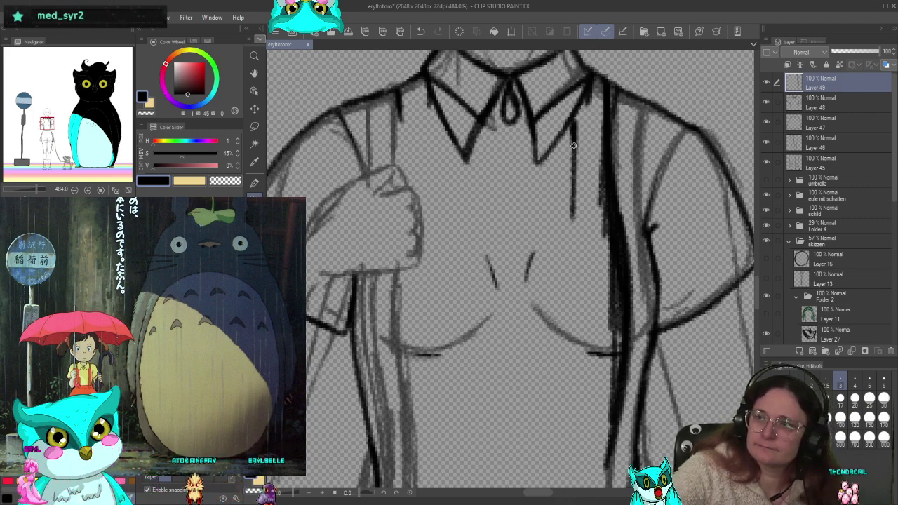
Ink the right-hand suspender's inner edge from the collar to the waistband and draw a round button at its lower end
drag(570, 141, 580, 358)
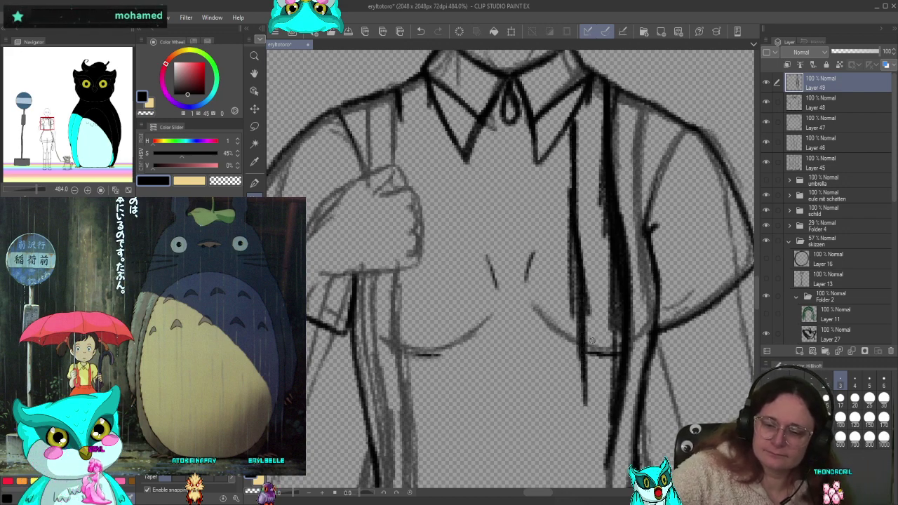
scroll(587, 255, down, 5)
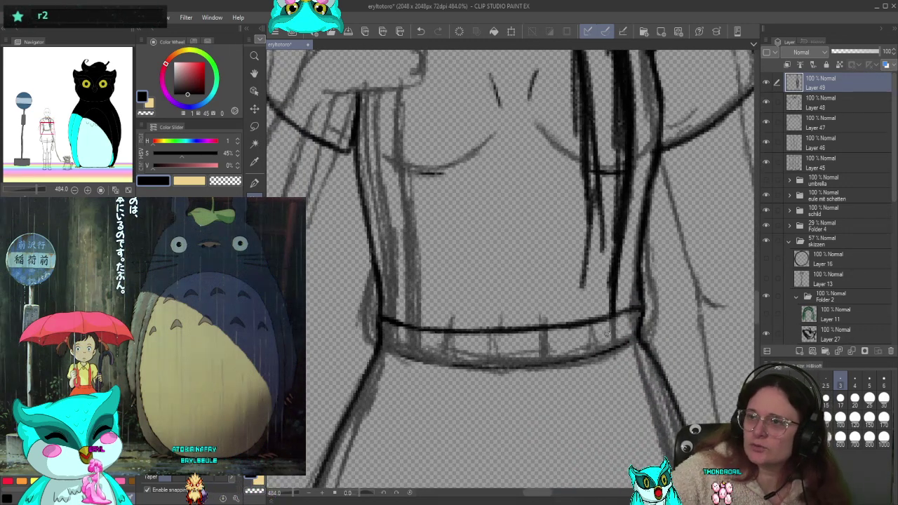
drag(587, 213, 582, 284)
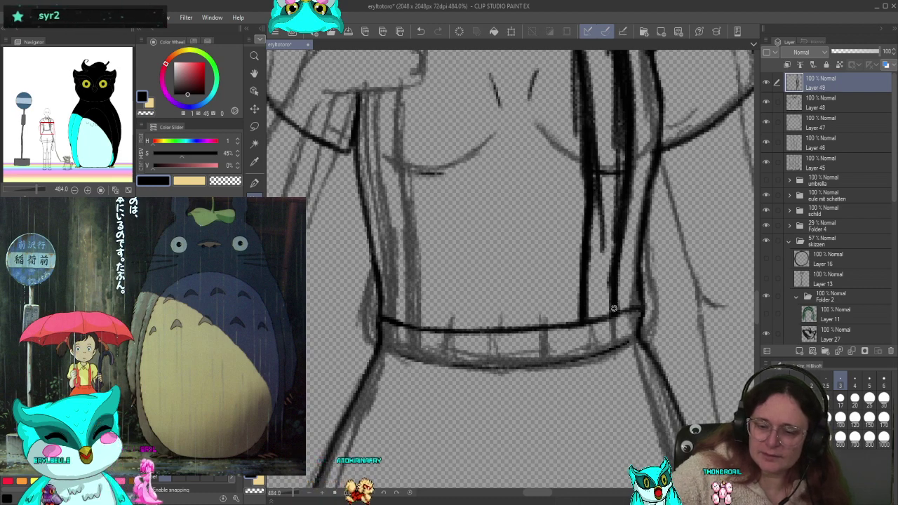
mouse_move(596, 325)
mouse_down()
mouse_move(612, 339)
mouse_move(591, 351)
mouse_move(608, 333)
mouse_up()
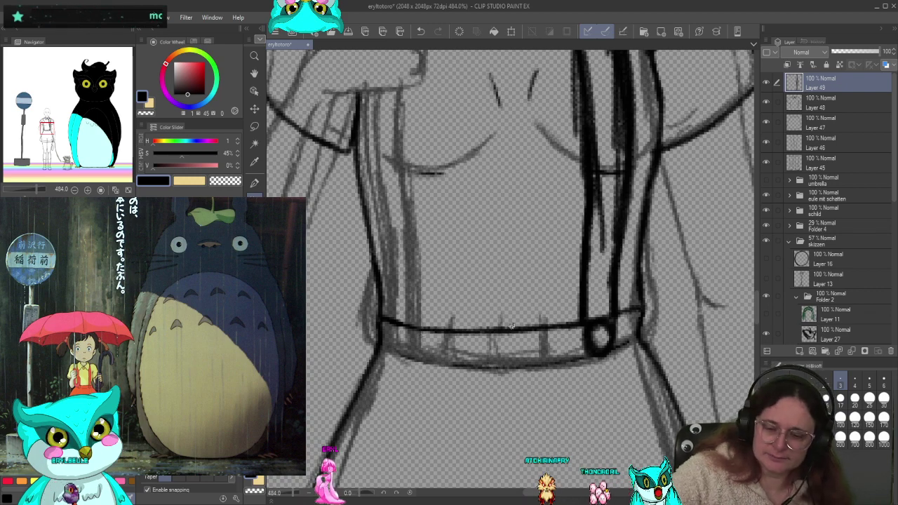
Ink a round button on the waistband's left side and the left-hand suspender's lower edges from the chest down to it in thick black
drag(421, 331, 420, 333)
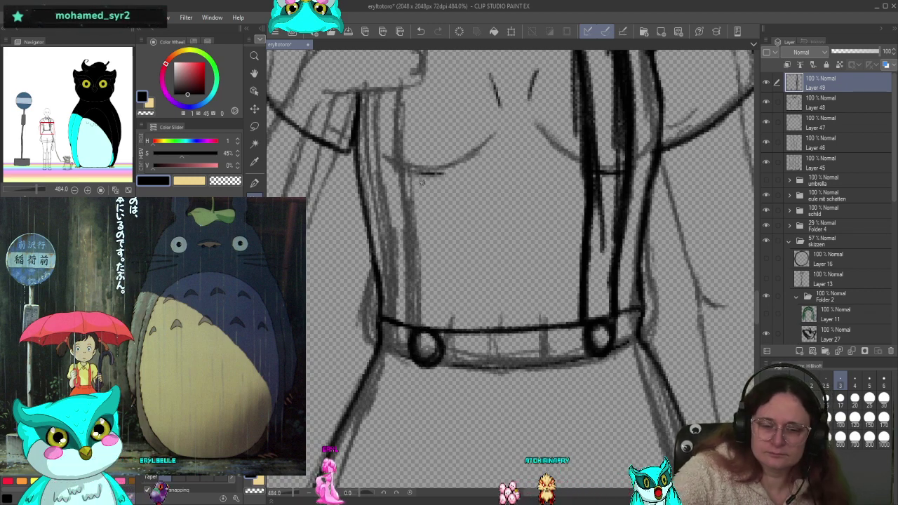
drag(431, 173, 435, 300)
drag(432, 225, 436, 326)
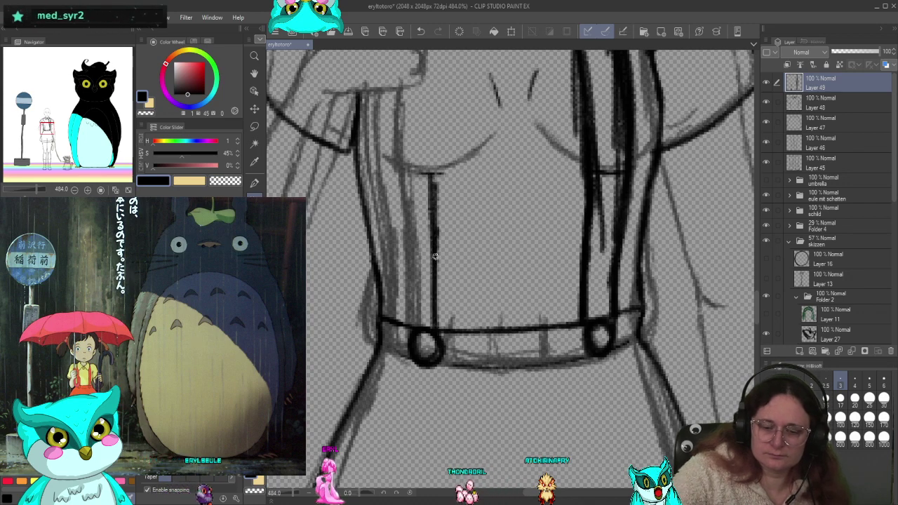
drag(440, 205, 441, 328)
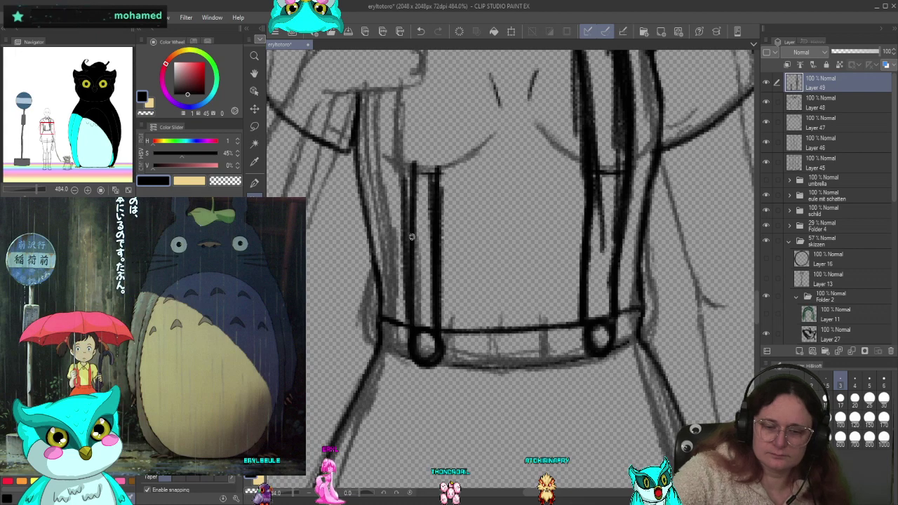
Extend both edges of the left-hand suspender up to the shoulder and collar in black, reinforcing them with extra strokes
scroll(477, 245, up, 5)
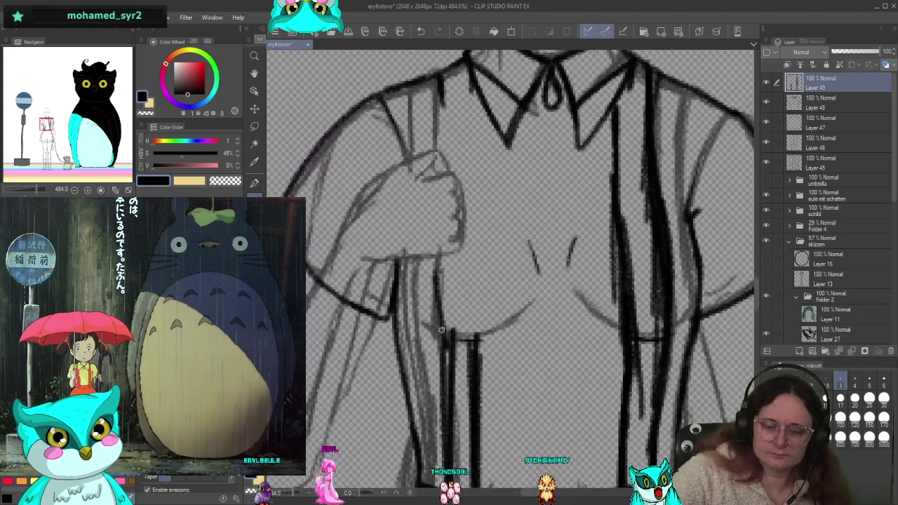
drag(443, 365, 443, 394)
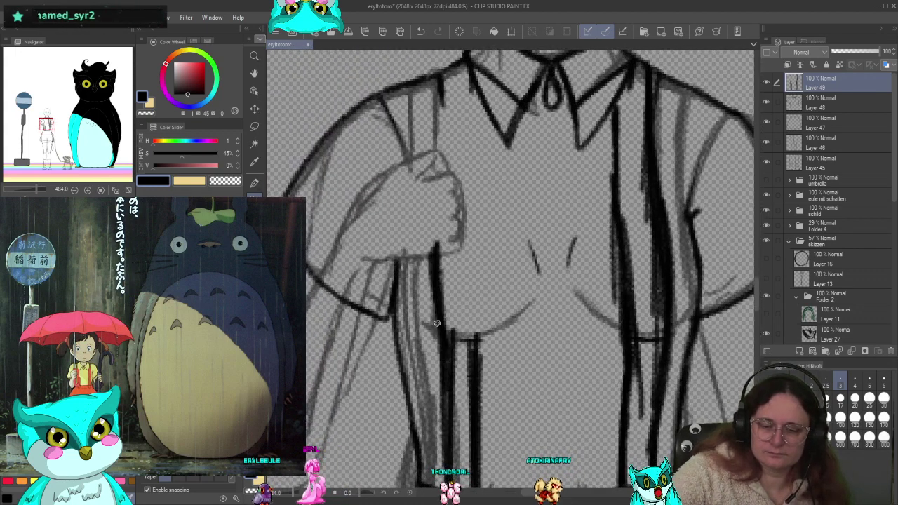
drag(471, 245, 473, 339)
drag(470, 73, 471, 369)
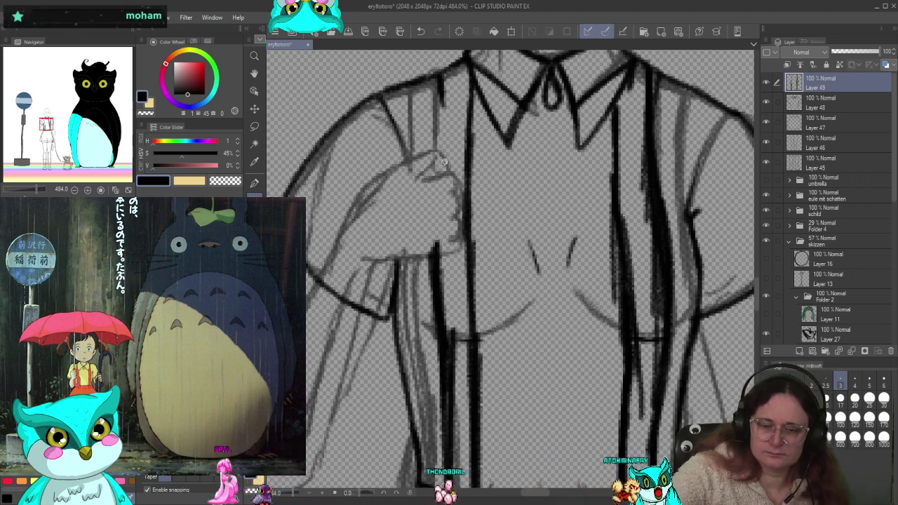
mouse_move(441, 214)
mouse_down()
mouse_move(447, 83)
mouse_move(430, 303)
mouse_move(439, 124)
mouse_up()
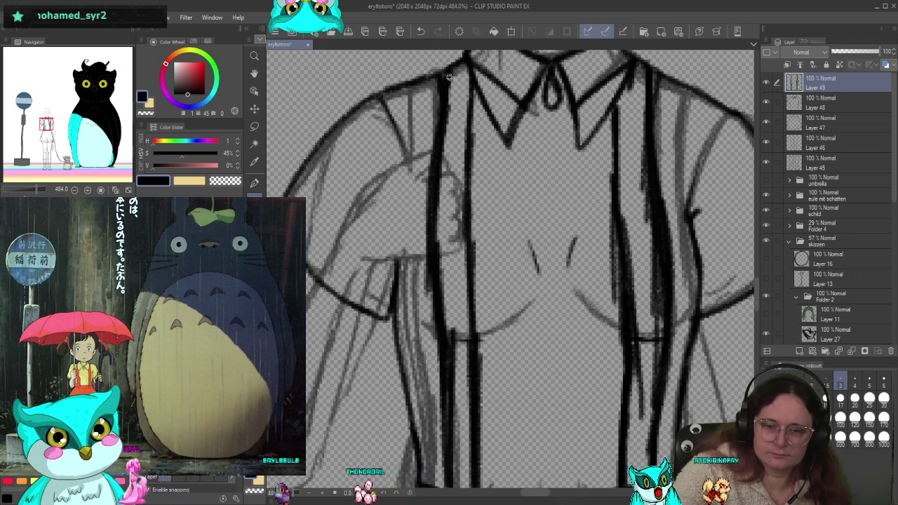
drag(450, 76, 441, 210)
drag(472, 171, 479, 301)
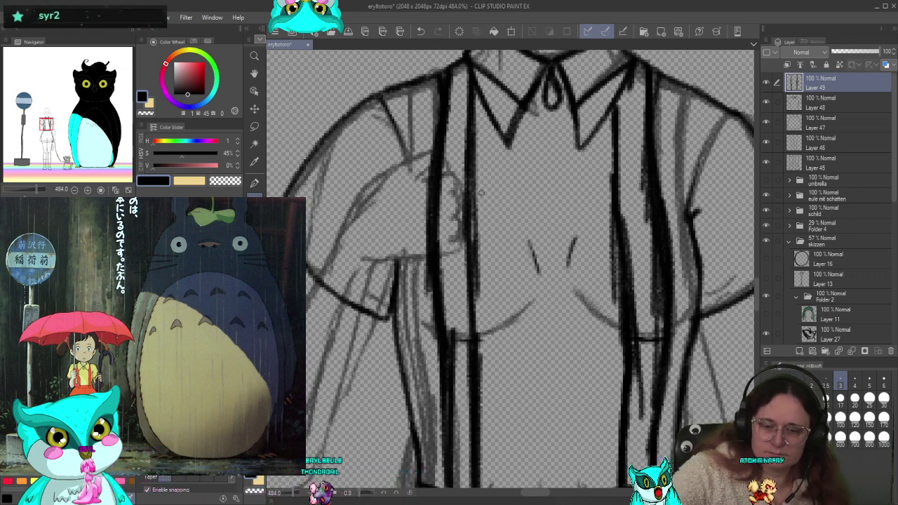
drag(482, 239, 481, 376)
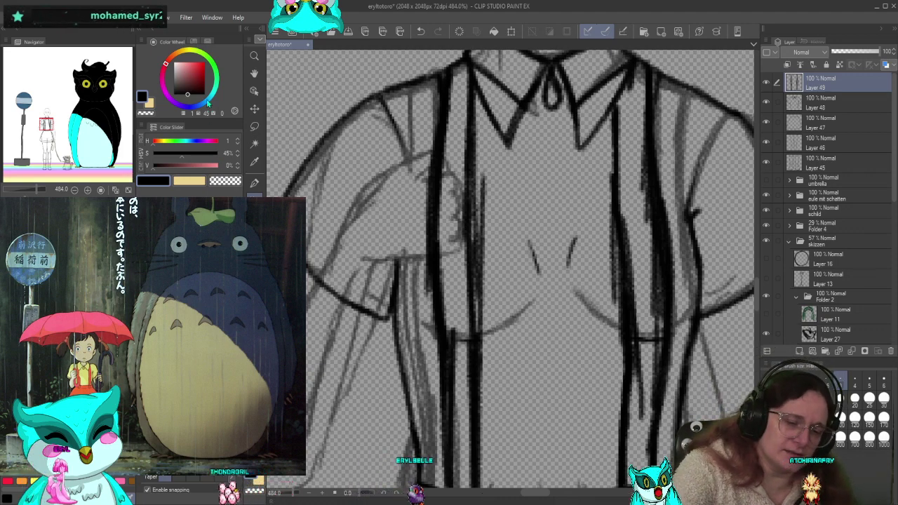
Switch to pure red and retrace both edges of the left-hand suspender from shoulder to waistband, including its round button
click(204, 64)
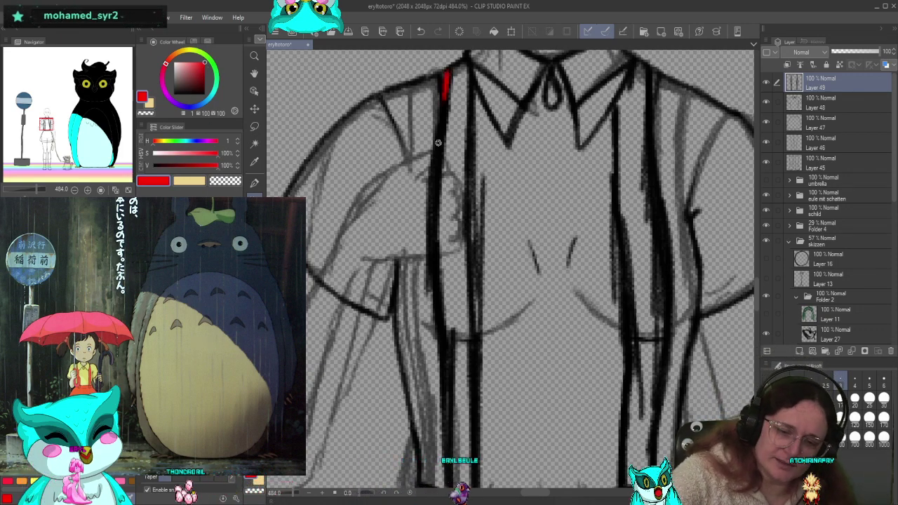
drag(443, 110, 434, 284)
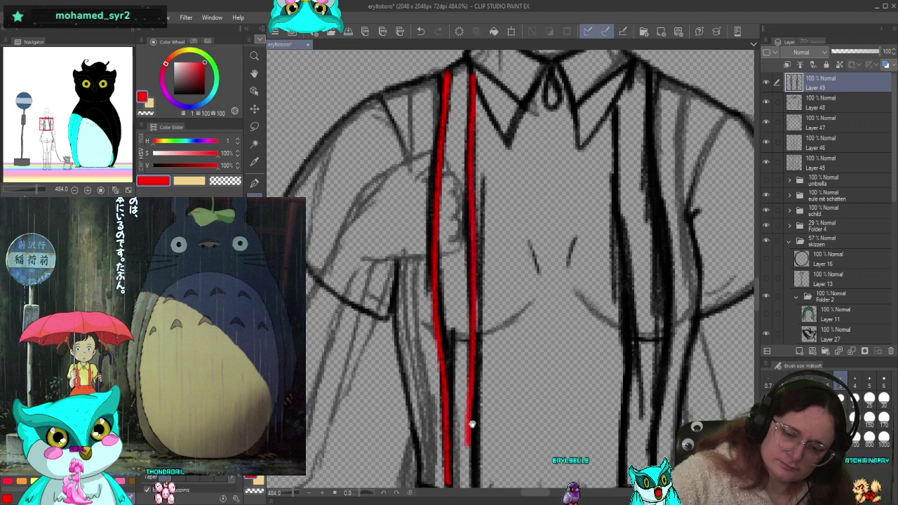
scroll(477, 294, down, 3)
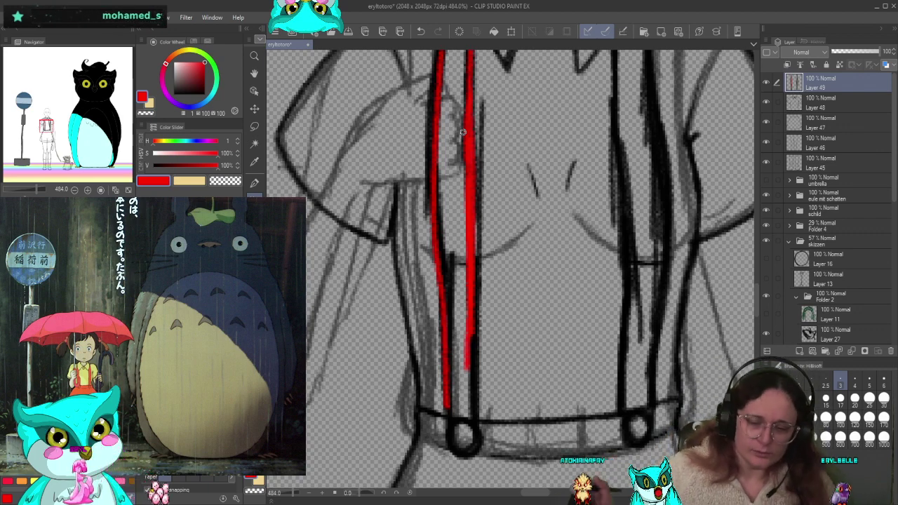
drag(468, 380, 469, 415)
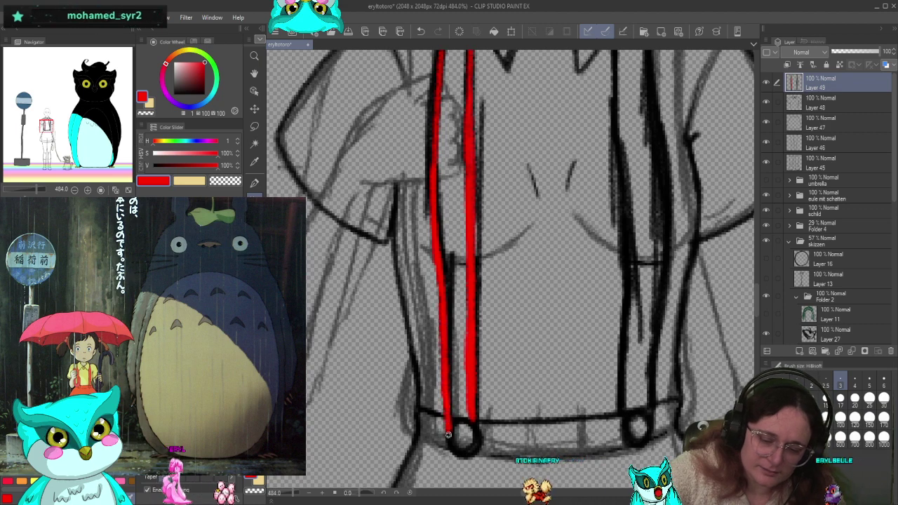
mouse_move(447, 434)
mouse_down()
mouse_move(452, 449)
mouse_move(472, 423)
mouse_move(480, 436)
mouse_up()
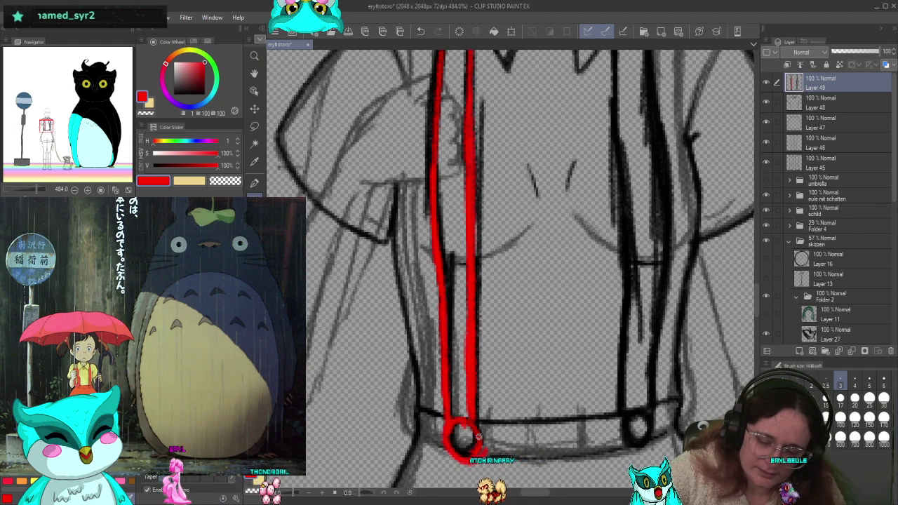
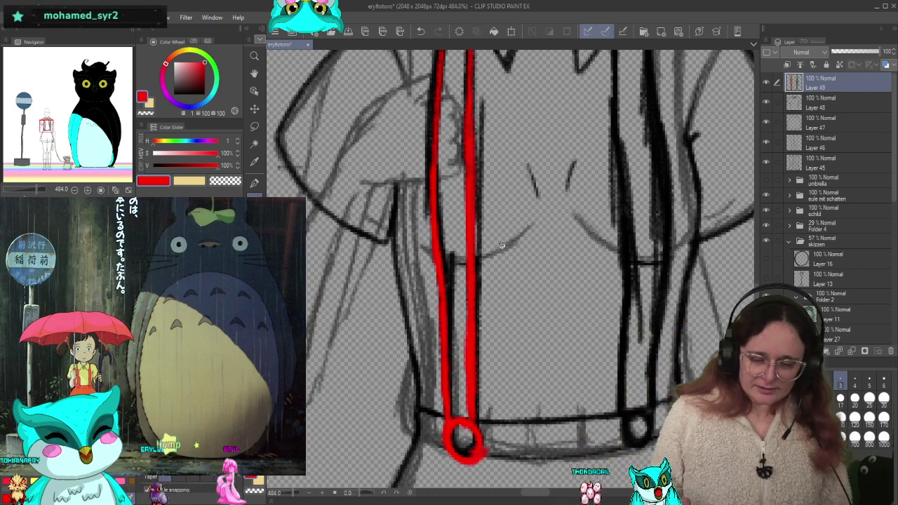
Retrace both edges of the right-hand suspender in red from the shoulder and collar toward the waistband, curving them around the chest
mouse_move(501, 245)
mouse_down()
mouse_move(488, 328)
mouse_move(602, 205)
mouse_up()
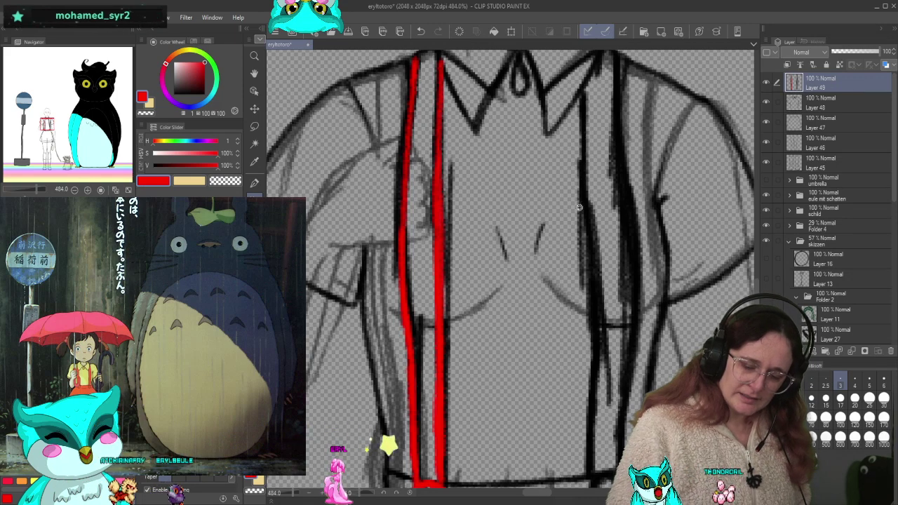
drag(579, 202, 587, 319)
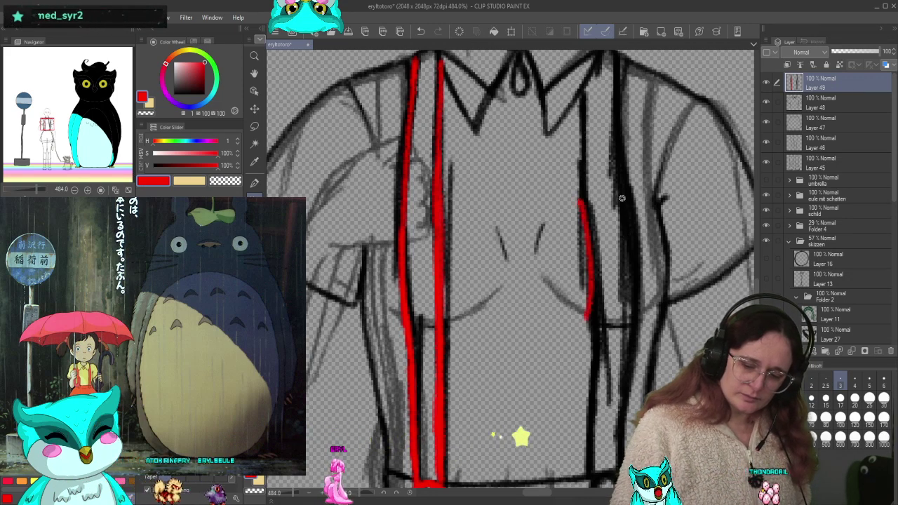
drag(622, 198, 625, 315)
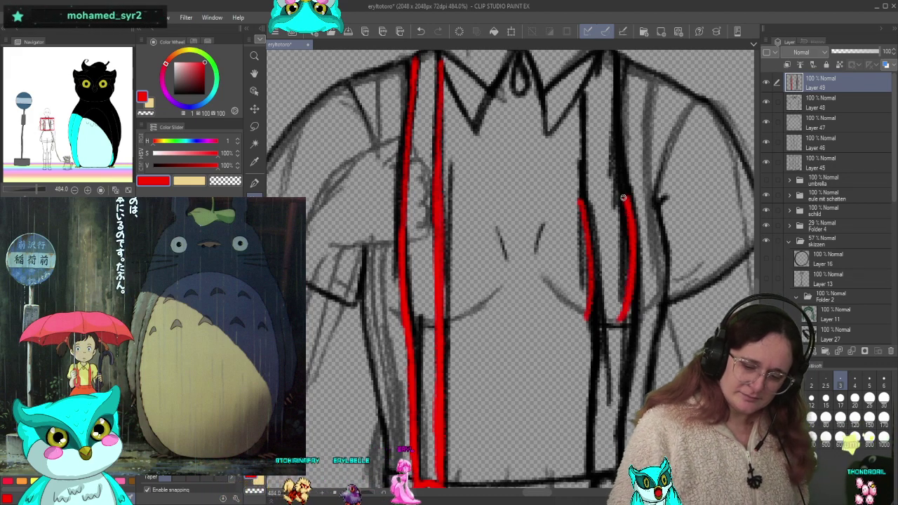
mouse_move(580, 202)
mouse_down()
mouse_move(591, 247)
mouse_move(580, 304)
mouse_up()
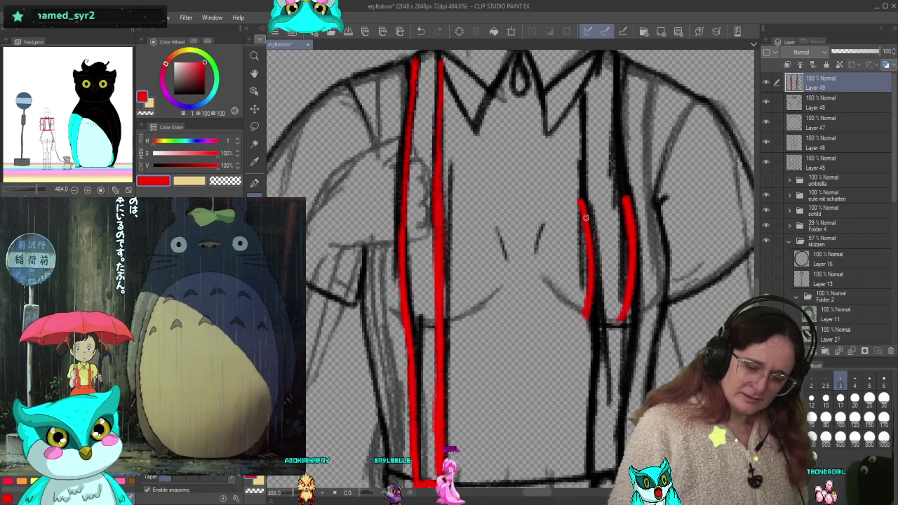
drag(578, 141, 585, 200)
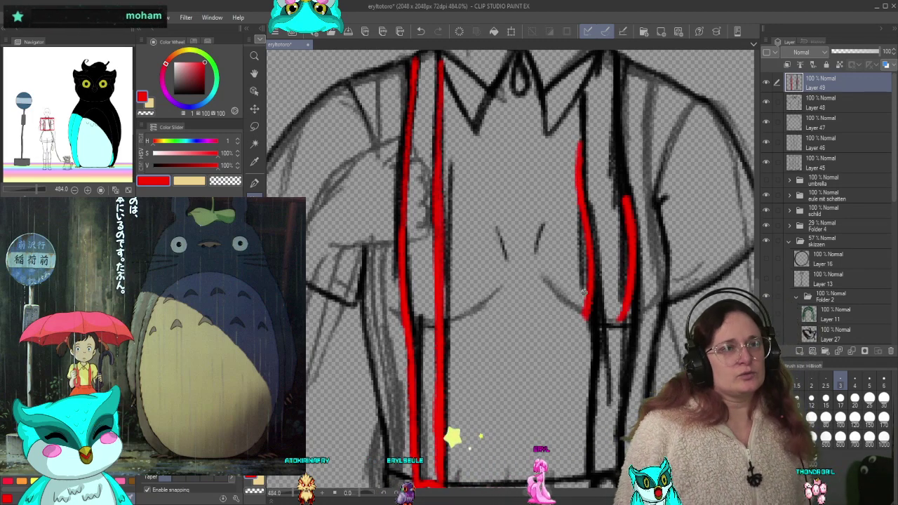
drag(585, 143, 581, 89)
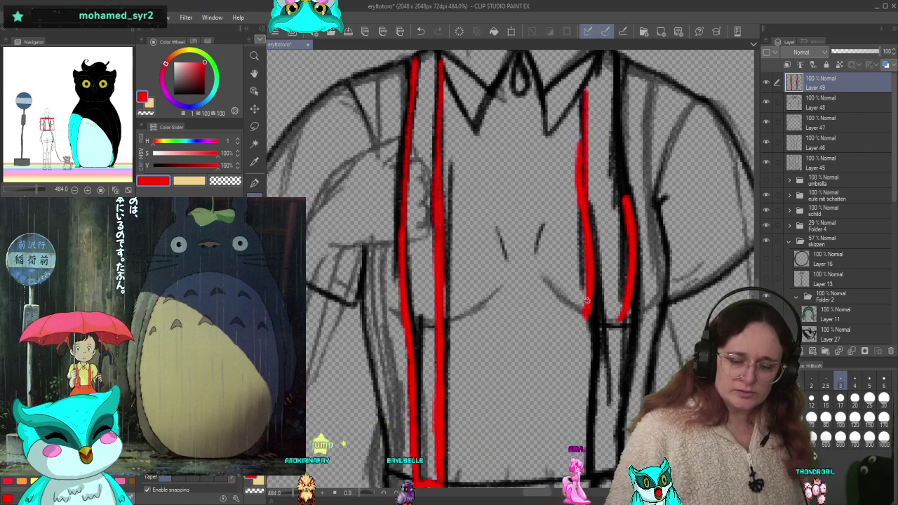
drag(588, 304, 581, 376)
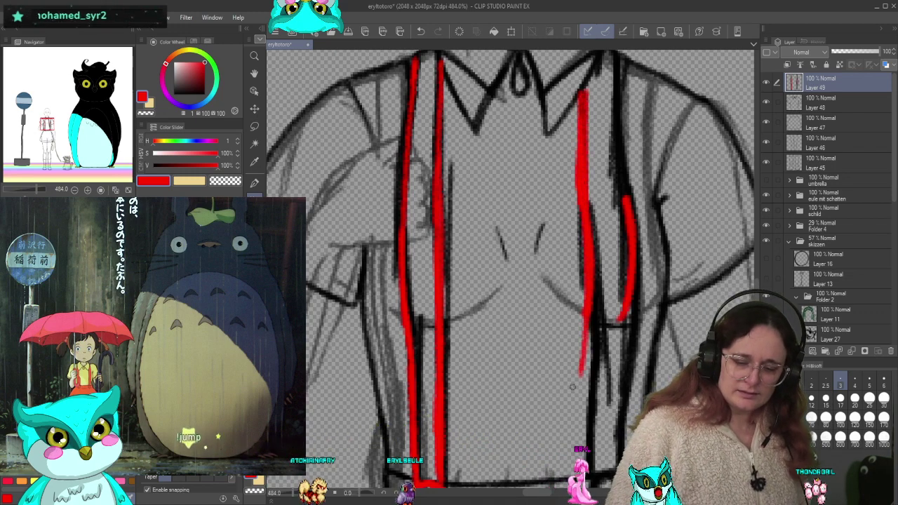
drag(615, 66, 607, 449)
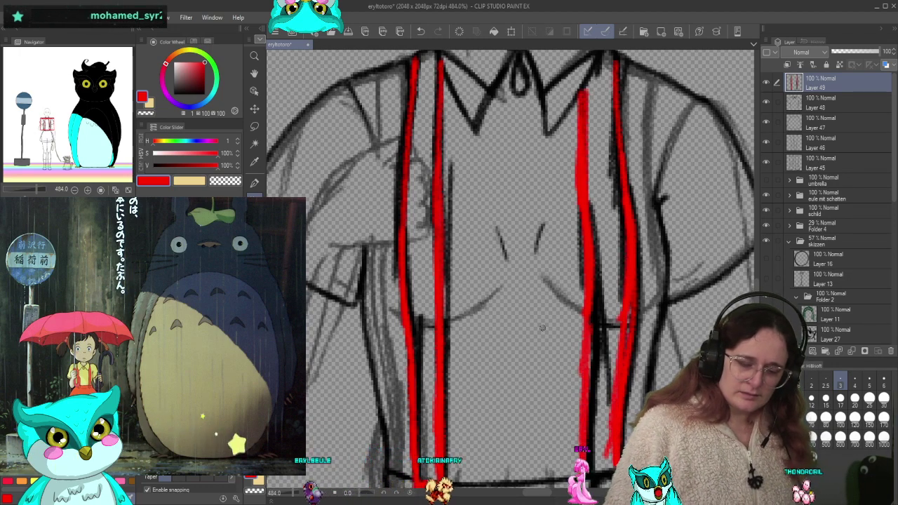
Switch to turquoise with hue 170 and draw corrected, curved outer and inner edges over the right-hand suspender down toward the waistband
click(216, 91)
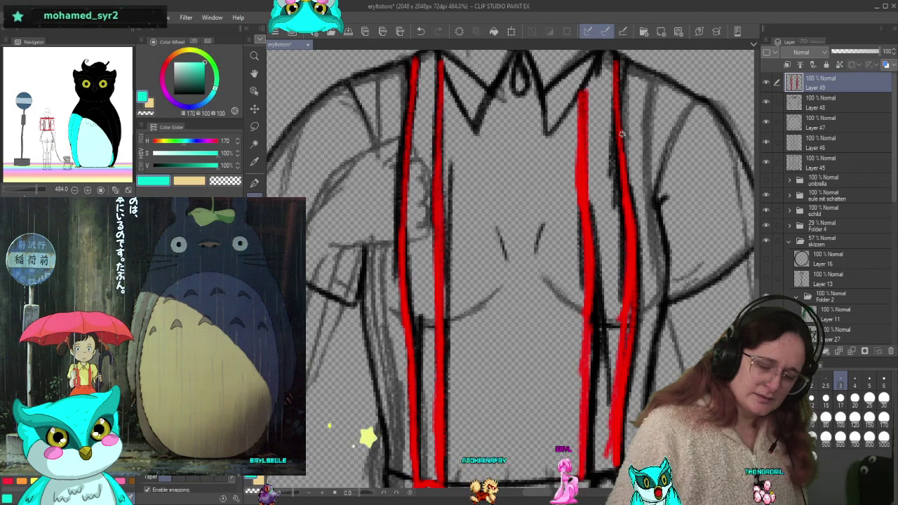
drag(617, 57, 611, 465)
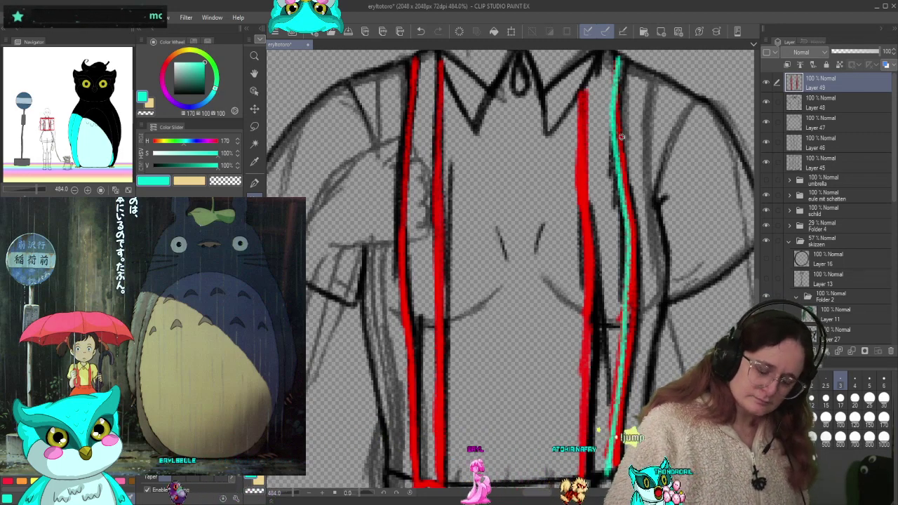
key(ctrl+z)
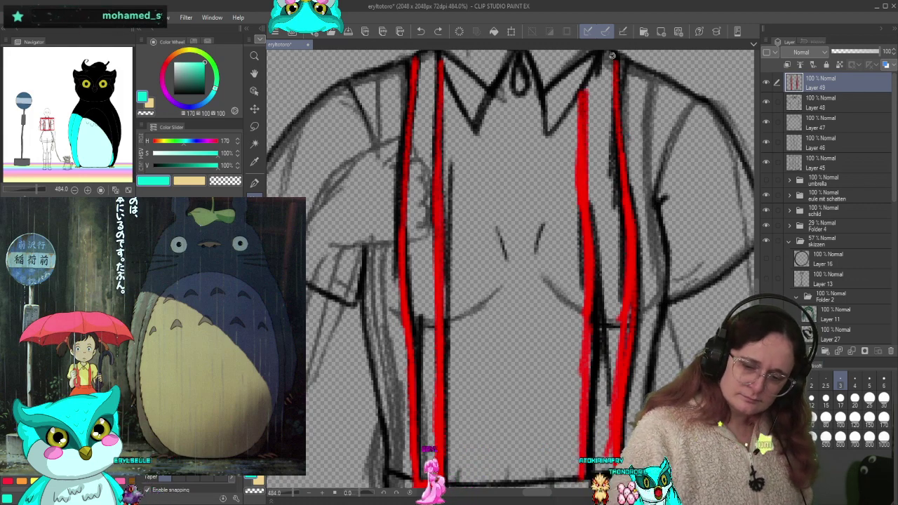
mouse_move(612, 56)
mouse_down()
mouse_move(630, 199)
mouse_move(633, 358)
mouse_move(616, 455)
mouse_up()
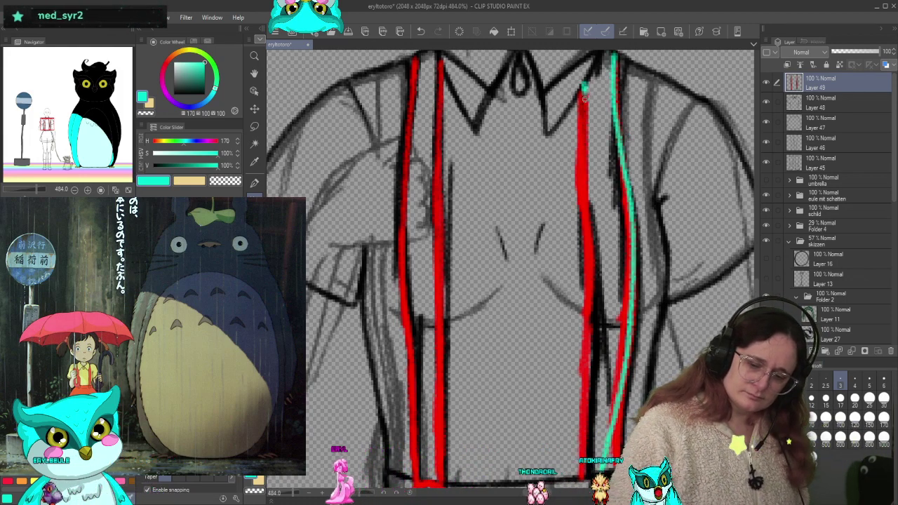
drag(584, 99, 580, 464)
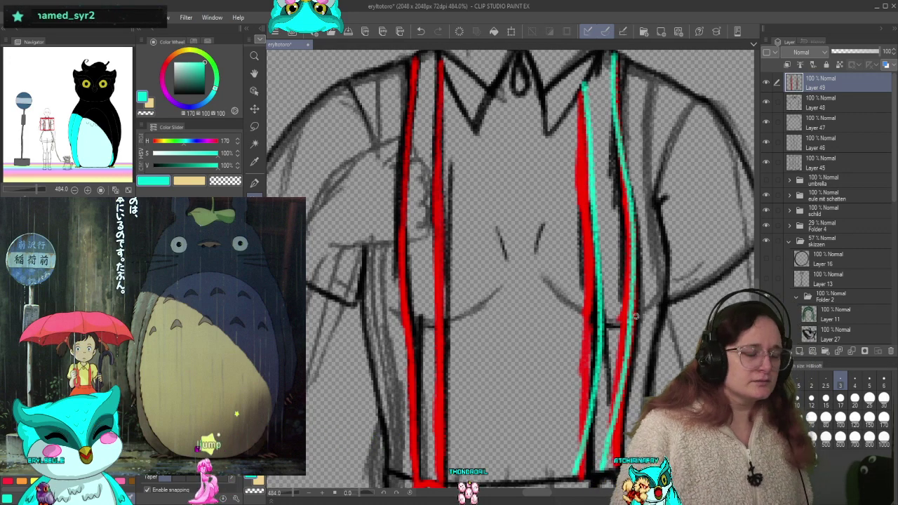
Thicken the turquoise correction lines along both edges of the right-hand suspender, from the shoulder and collar down to its waistband button
scroll(610, 238, down, 3)
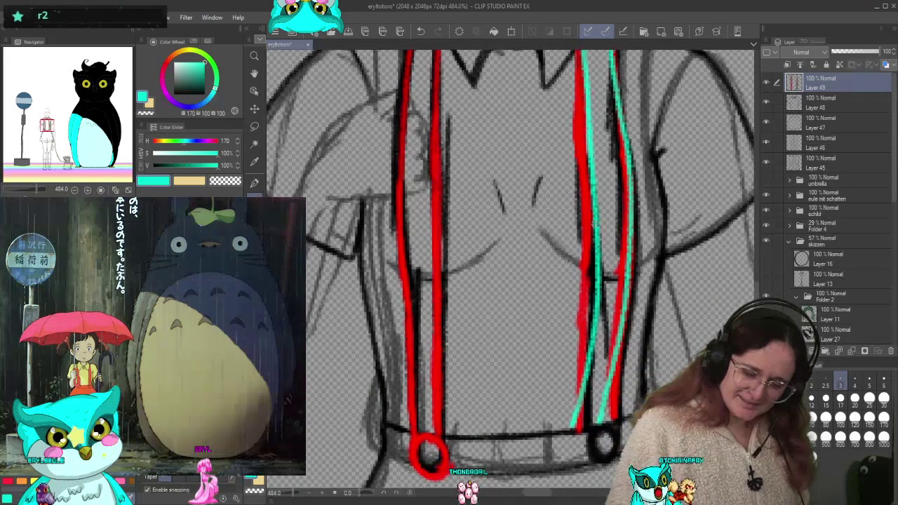
drag(598, 242, 584, 412)
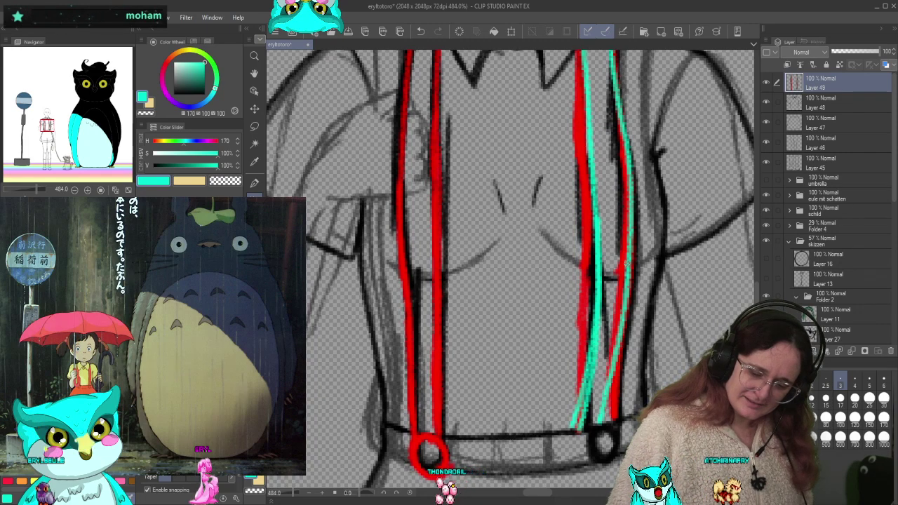
drag(628, 254, 622, 324)
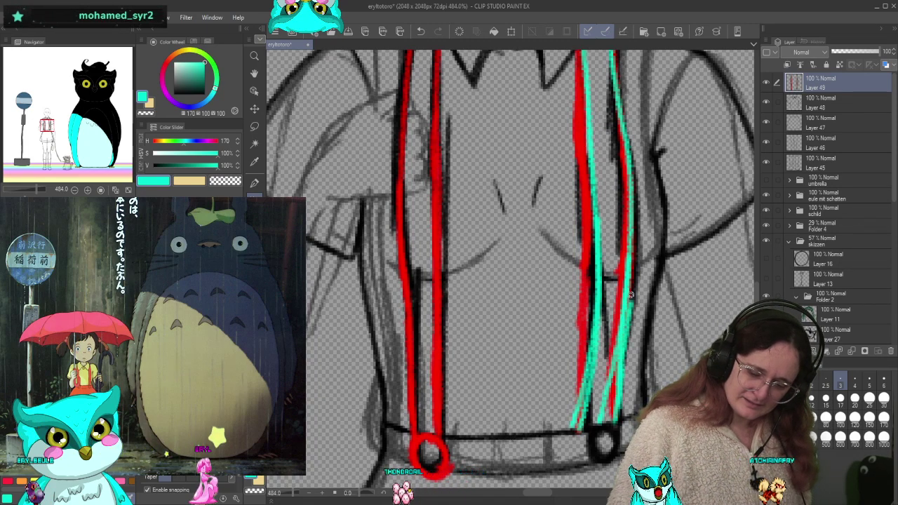
scroll(632, 295, up, 5)
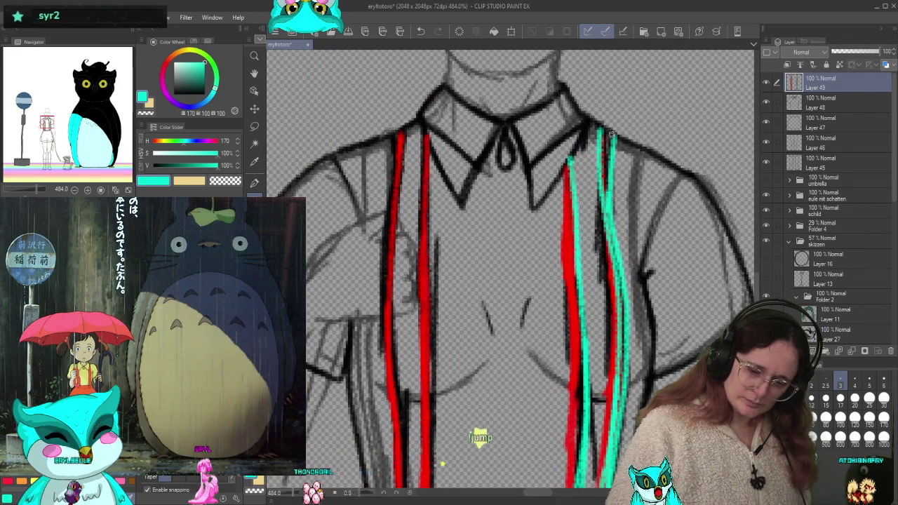
drag(612, 132, 608, 151)
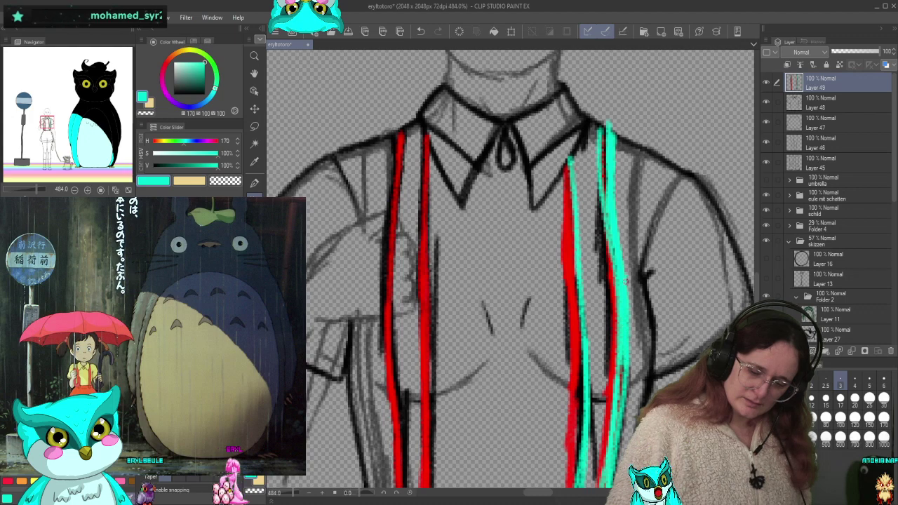
scroll(624, 336, down, 5)
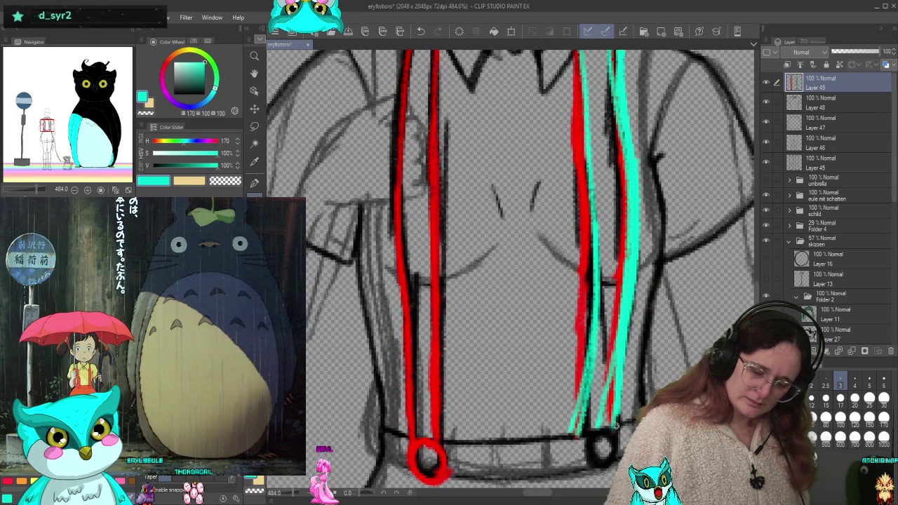
scroll(643, 313, up, 4)
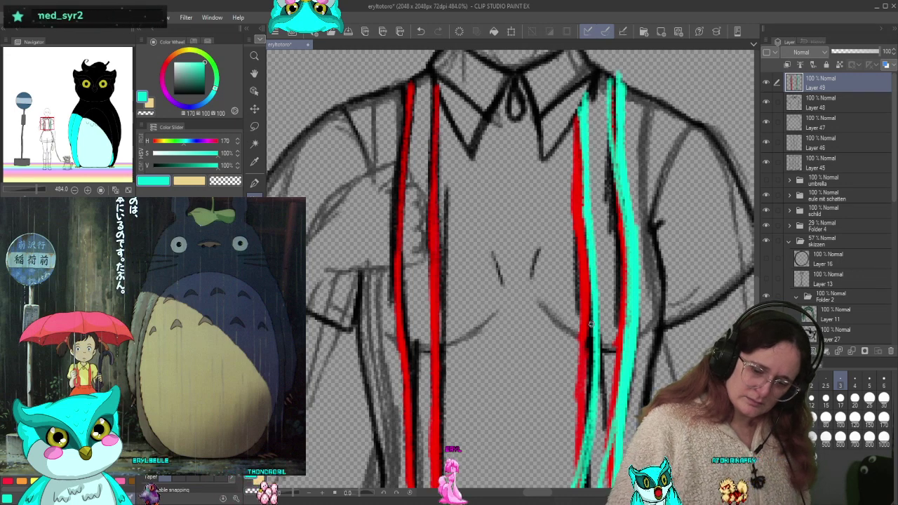
scroll(596, 393, down, 4)
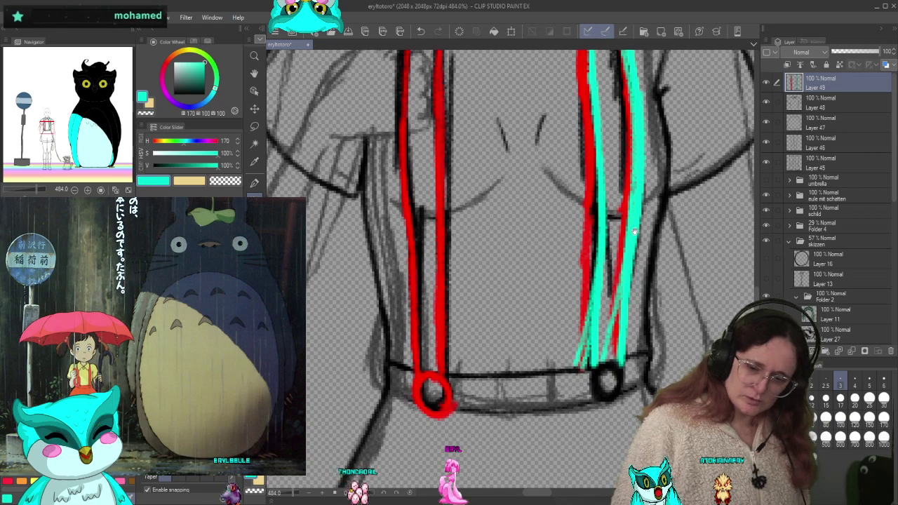
scroll(611, 253, up, 5)
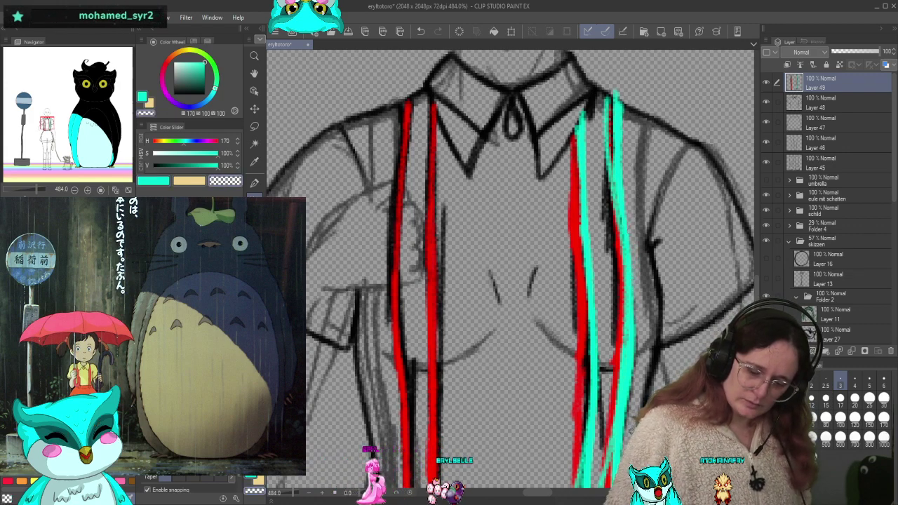
scroll(633, 414, down, 3)
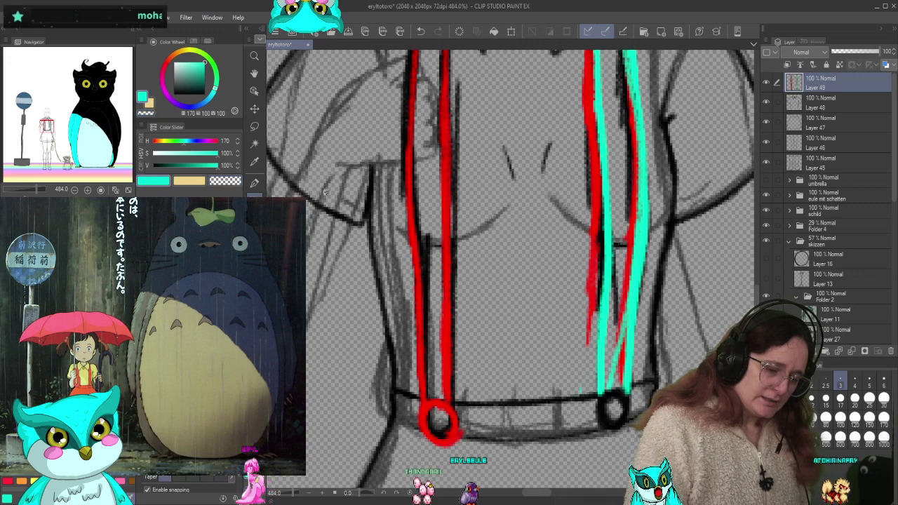
Draw a corrected, outward-curving turquoise outer edge over the left-hand suspender from the shoulder down toward the waistband
scroll(458, 243, up, 3)
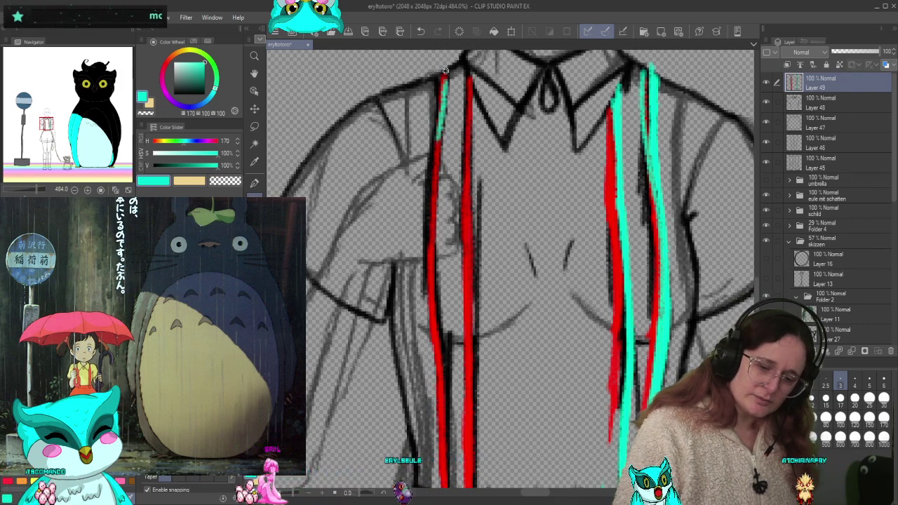
mouse_move(445, 71)
mouse_down()
mouse_move(419, 338)
mouse_move(435, 402)
mouse_up()
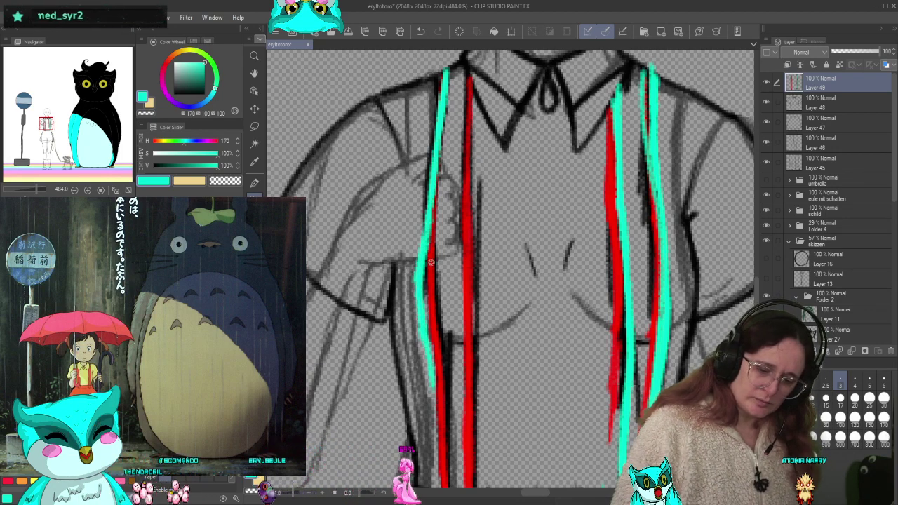
drag(432, 361, 435, 421)
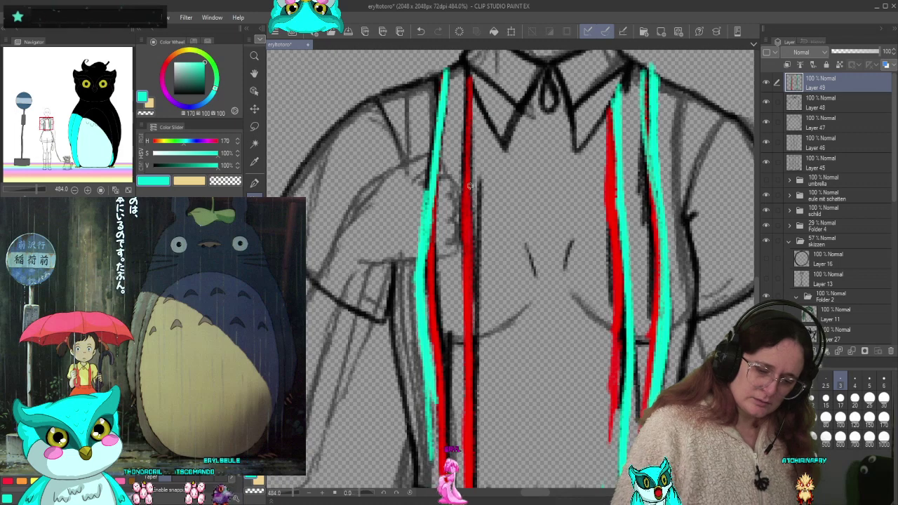
Draw the left-hand suspender's turquoise inner edge from the collar down to the button, and erase some stray line work beside it
drag(472, 79, 464, 193)
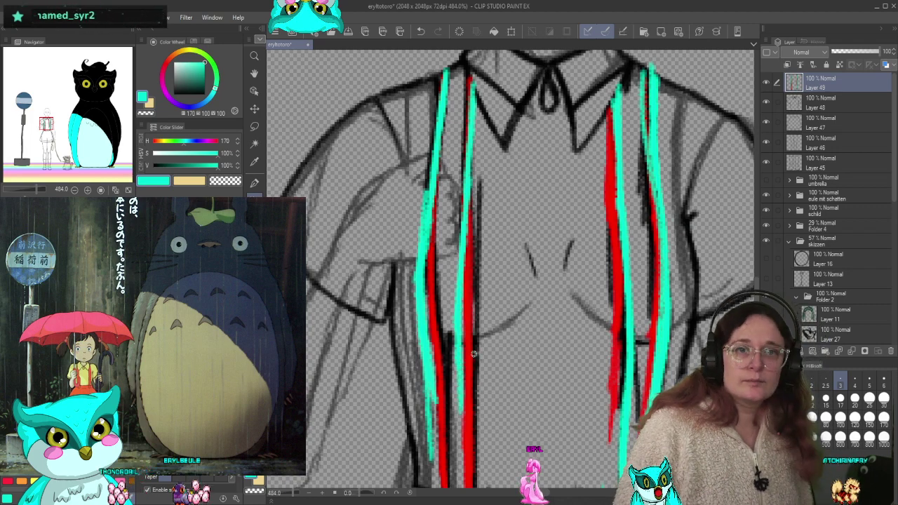
scroll(474, 354, down, 2)
drag(463, 453, 465, 455)
scroll(474, 355, down, 1)
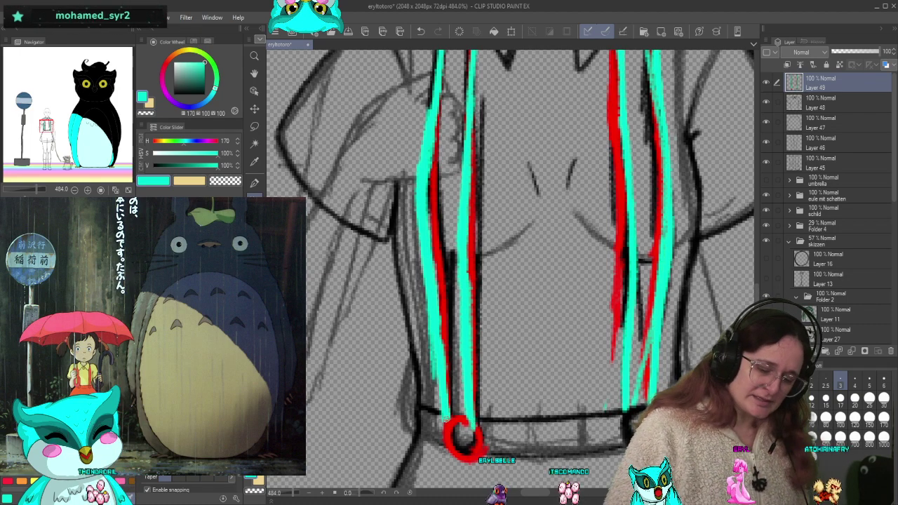
scroll(440, 207, up, 3)
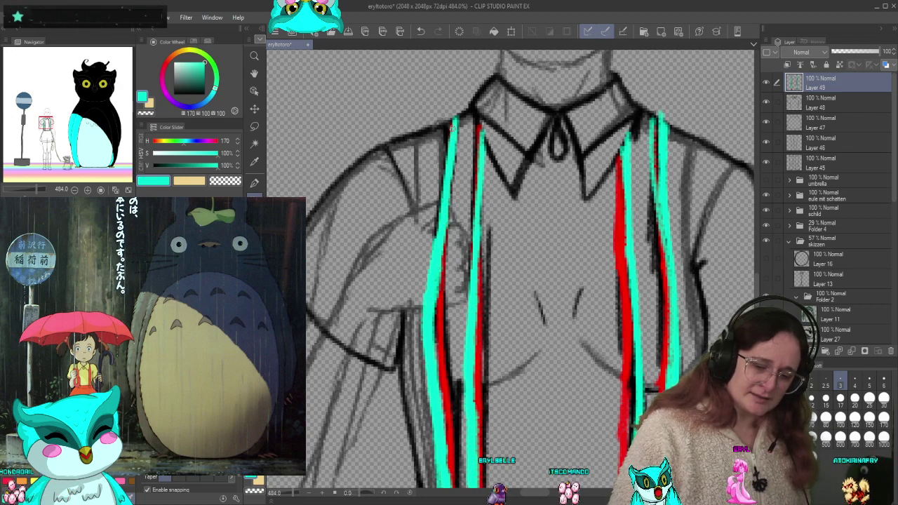
drag(485, 109, 479, 219)
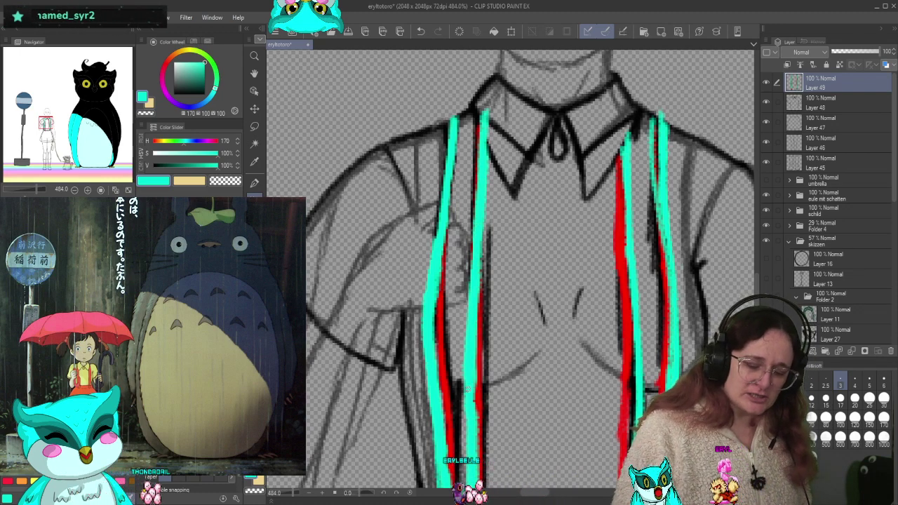
scroll(473, 364, down, 4)
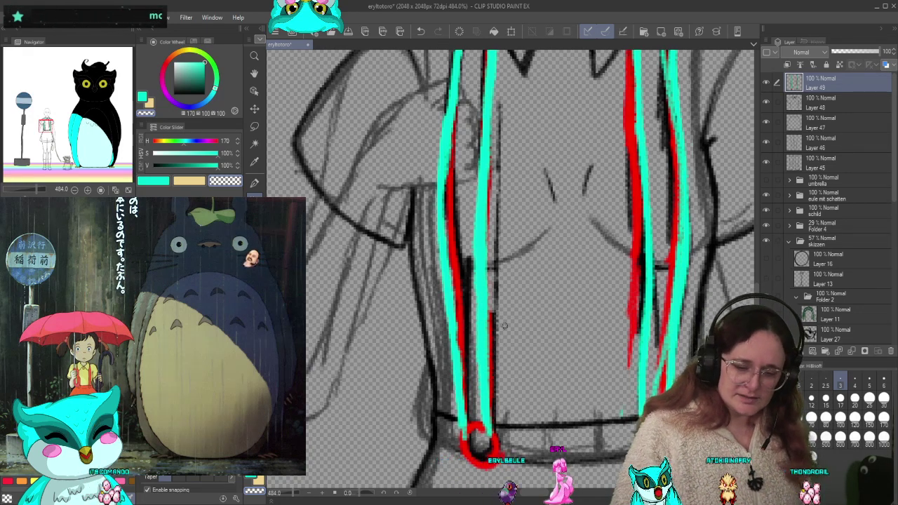
drag(504, 327, 504, 387)
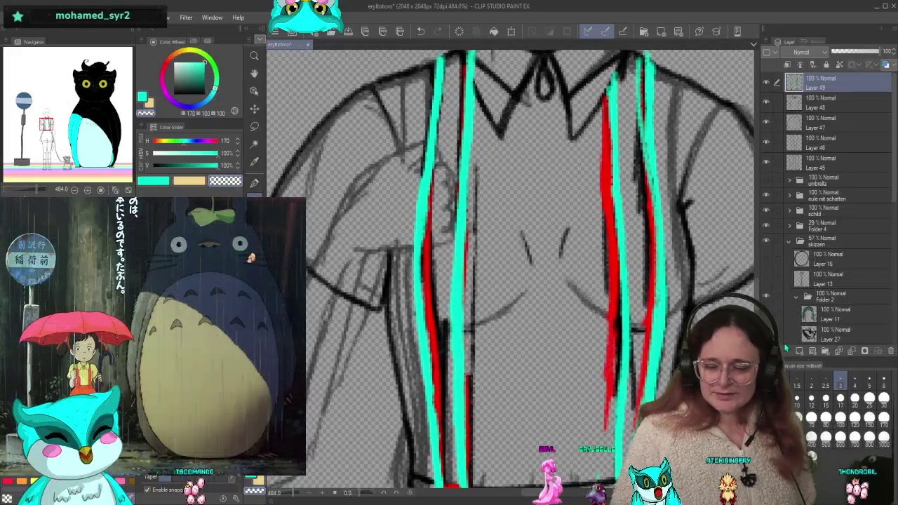
Add a new layer above the coloured correction layer, lower the correction layer's opacity to 64%, and ready the black pen on the new layer
click(799, 351)
click(821, 103)
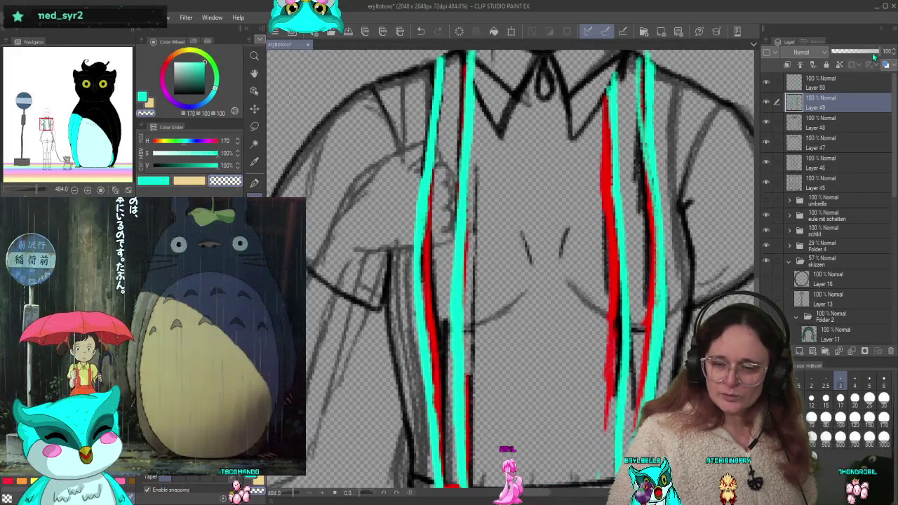
drag(878, 51, 863, 52)
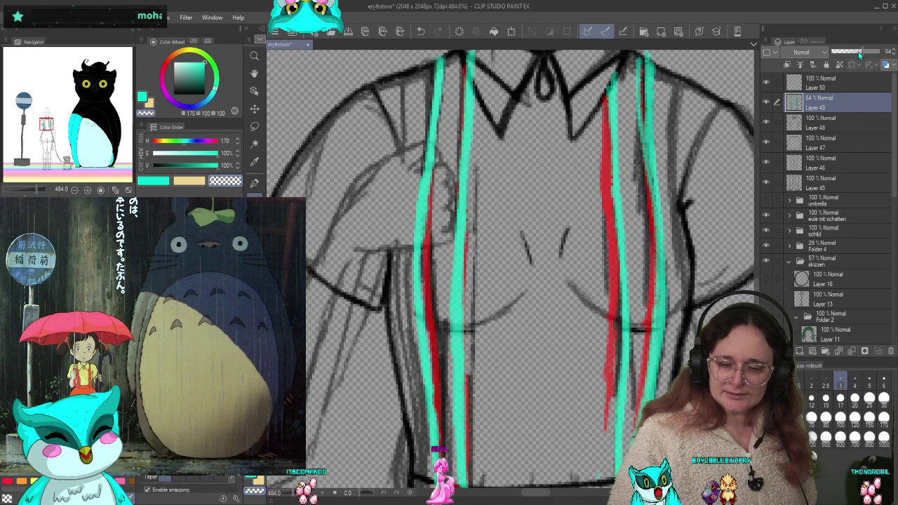
click(834, 86)
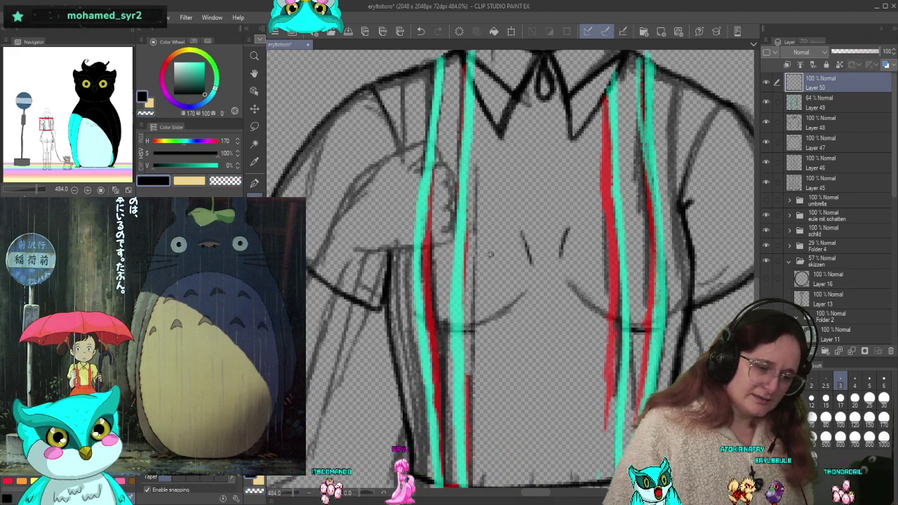
click(254, 183)
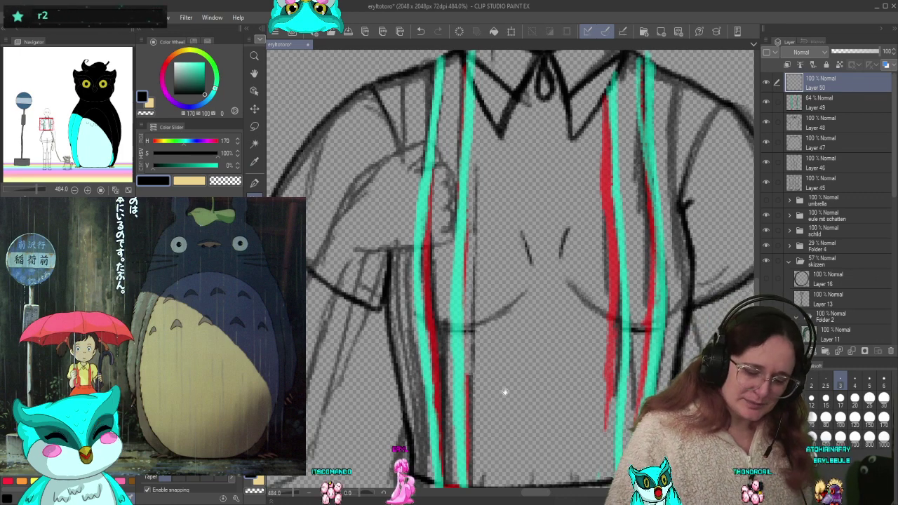
scroll(502, 323, down, 3)
scroll(498, 317, up, 5)
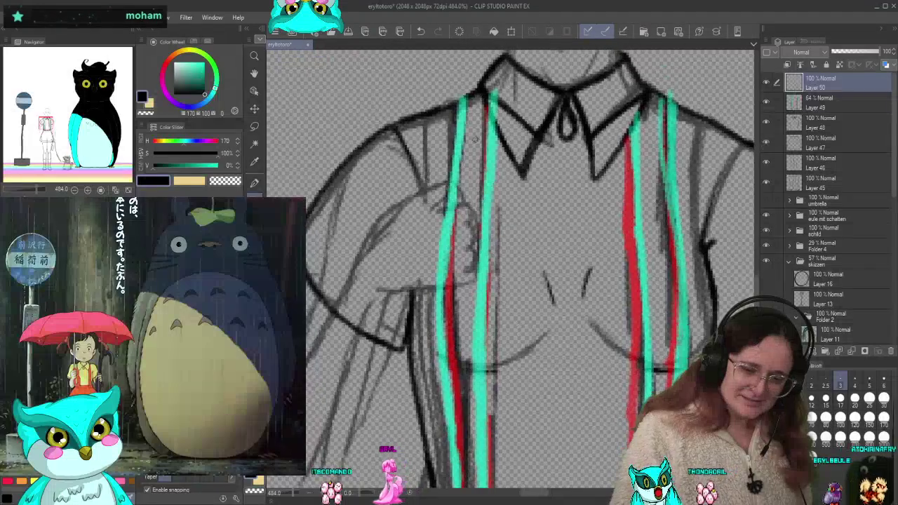
drag(458, 122, 448, 330)
key(ctrl+z)
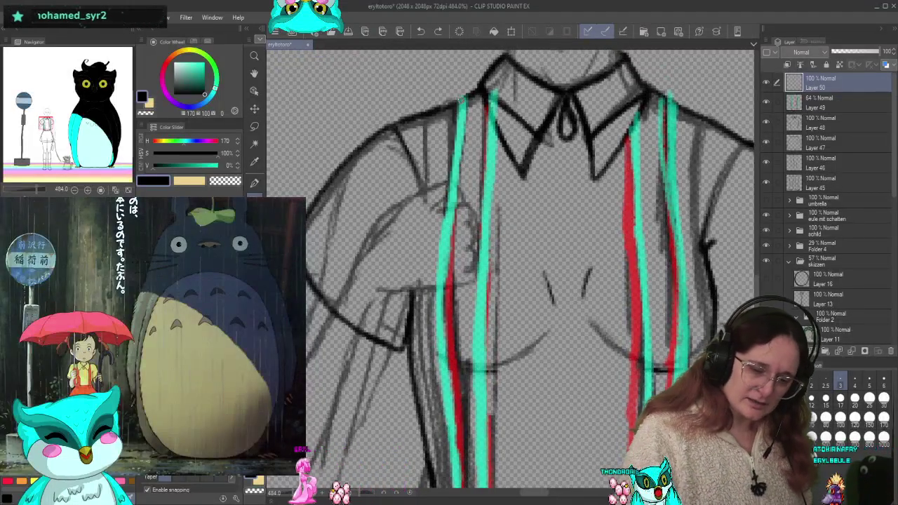
drag(446, 238, 438, 390)
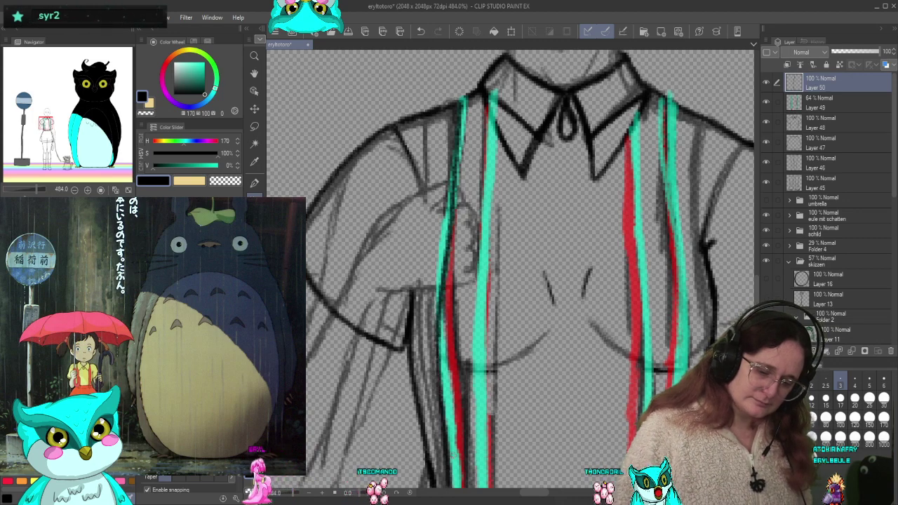
key(ctrl+z)
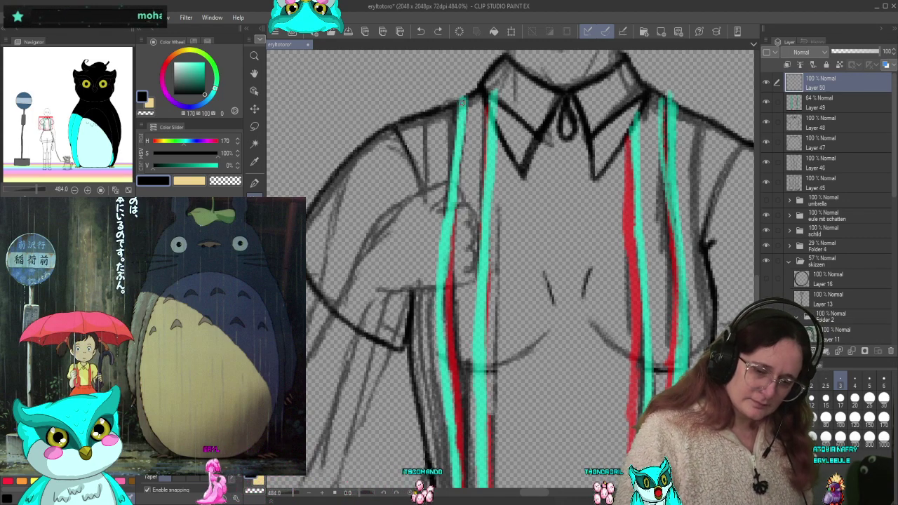
Ink the left-hand suspender's outer edge in black along the turquoise guide from the shoulder down, undoing the inner-edge stroke
drag(462, 124, 438, 366)
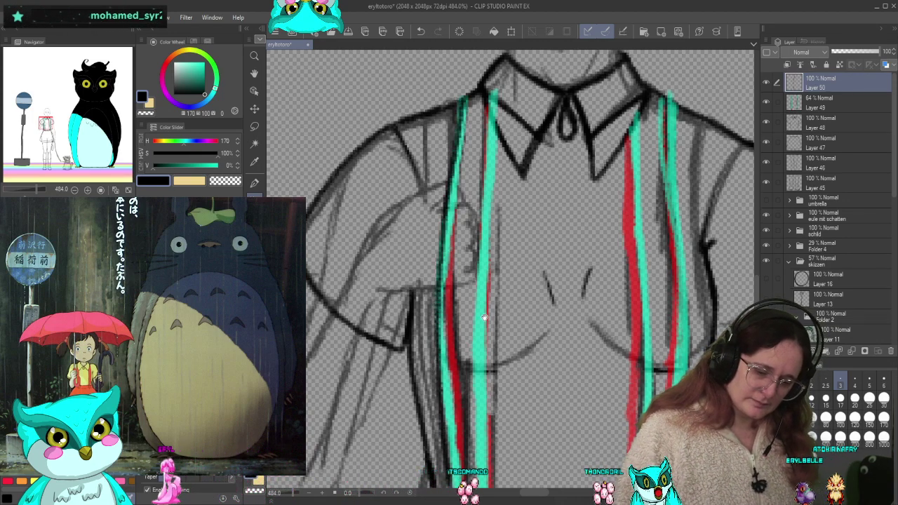
scroll(442, 368, down, 5)
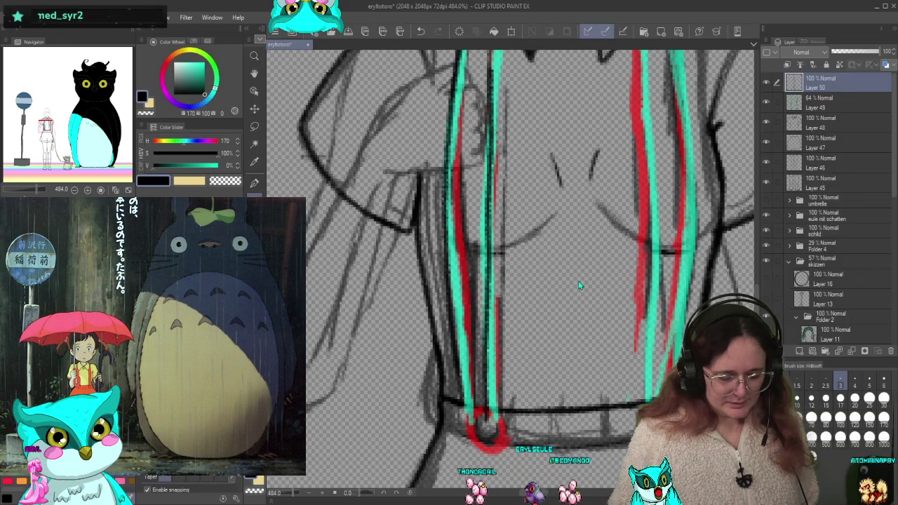
key(ctrl+z)
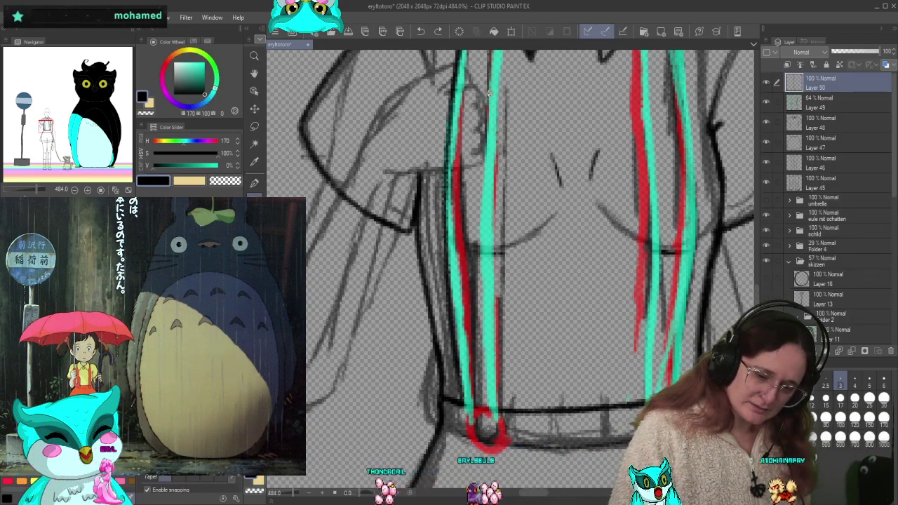
Ink the left-hand suspender's inner edge in black down to the button, and lower the correction layer's opacity to 45%
drag(489, 97, 484, 424)
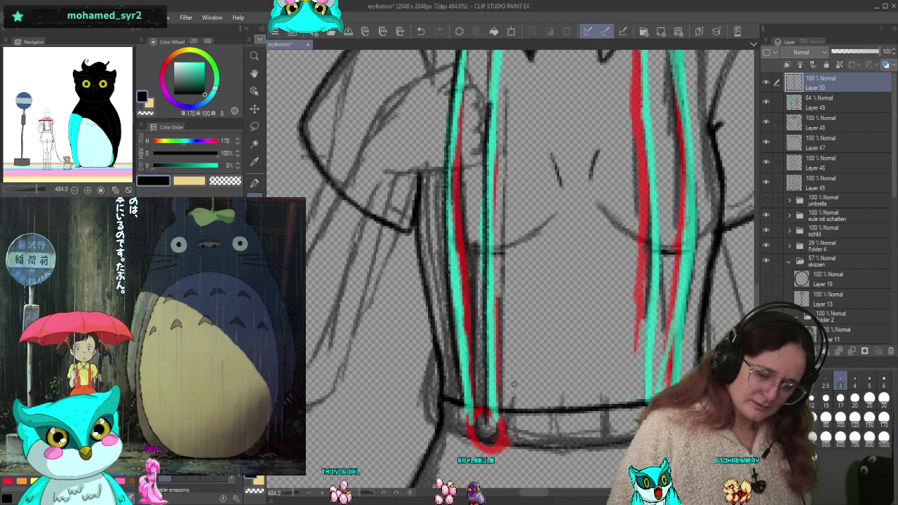
click(871, 103)
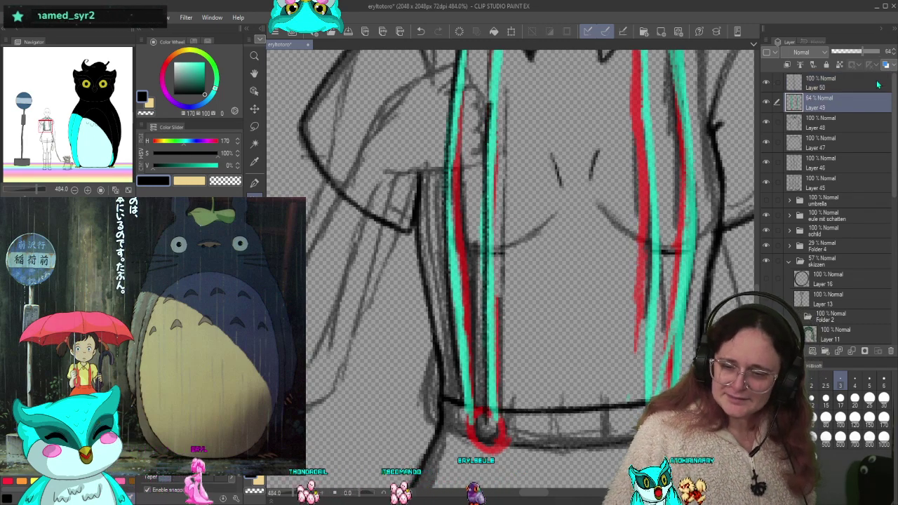
mouse_move(862, 52)
mouse_down()
mouse_move(847, 54)
mouse_move(864, 51)
mouse_up()
click(838, 85)
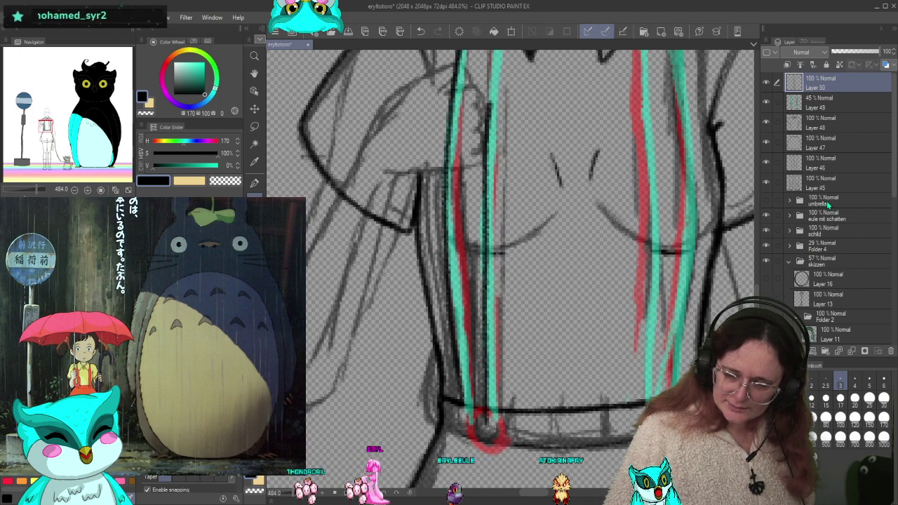
Hide the skizzen sketch folder, and undo the last opacity change and the inner-edge ink stroke
click(769, 263)
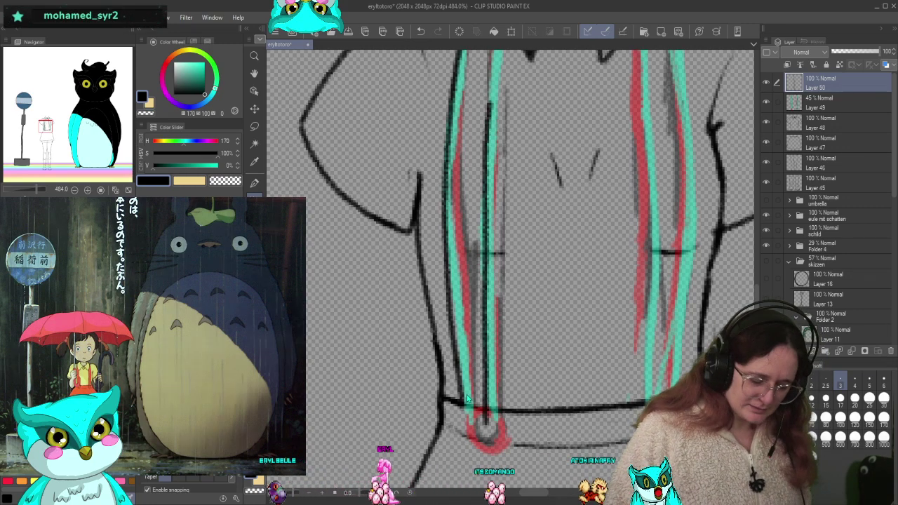
key(ctrl+z)
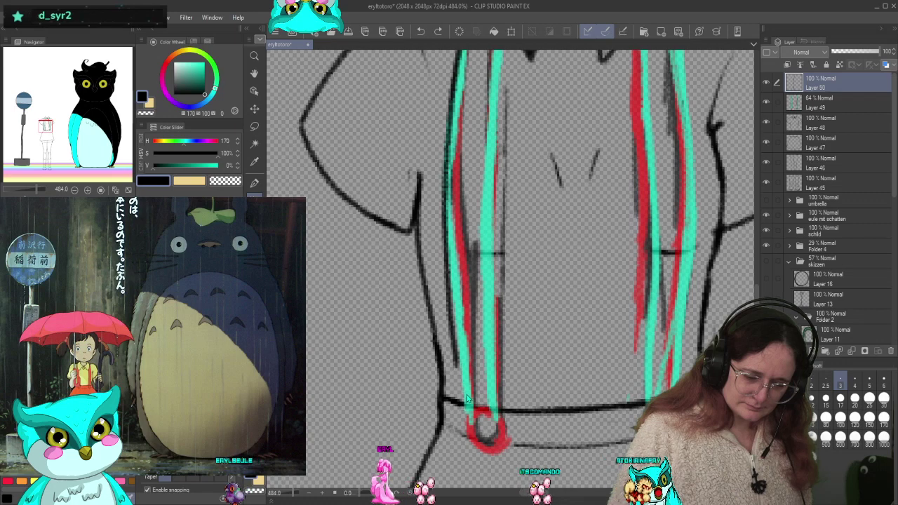
Try inking the left-hand suspender's outer and inner edges in black along the turquoise guides
key(ctrl+z)
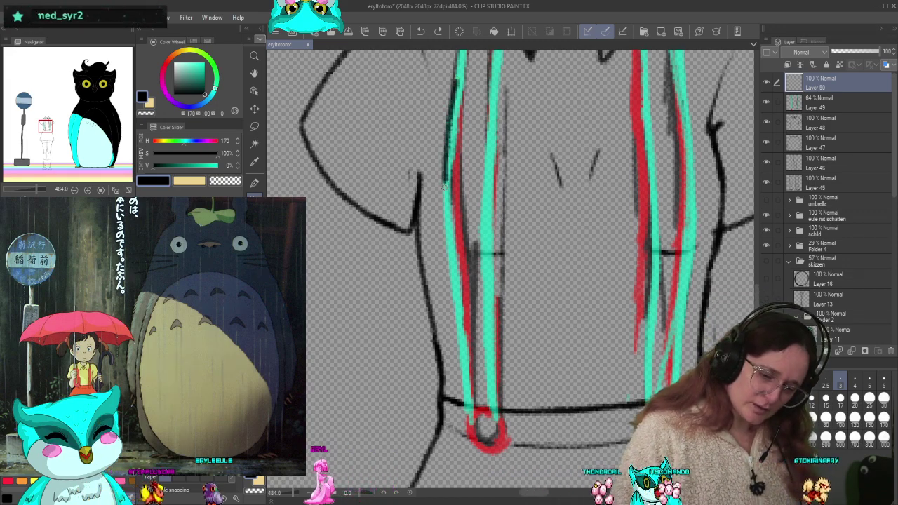
mouse_move(453, 94)
mouse_down()
mouse_move(454, 323)
mouse_move(467, 393)
mouse_up()
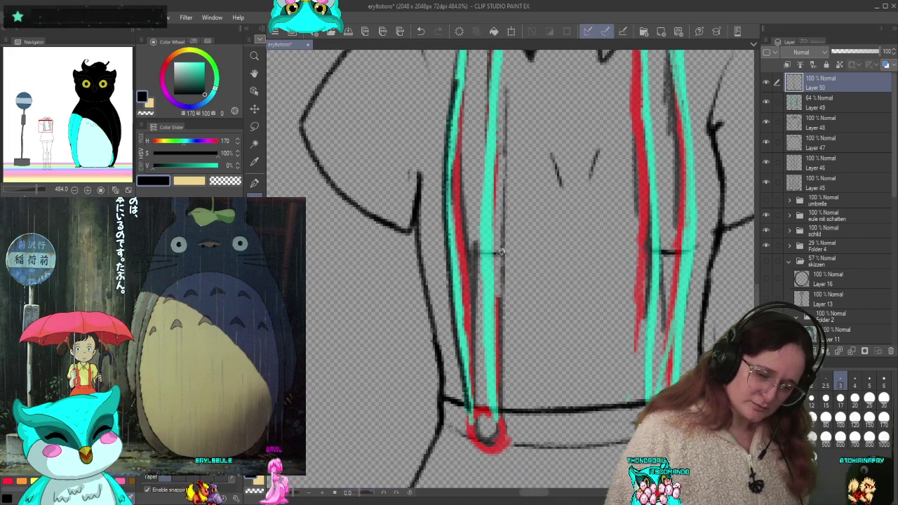
drag(489, 104, 489, 337)
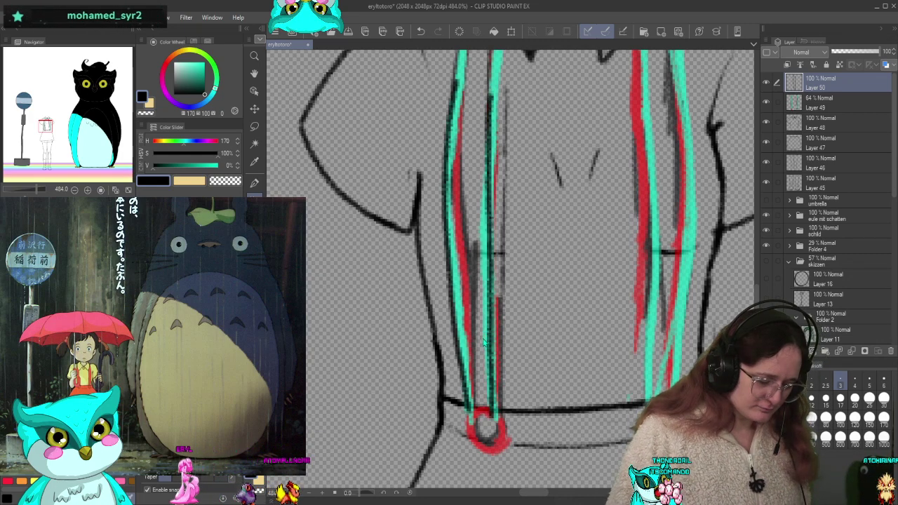
key(ctrl+z)
key(ctrl+z)
drag(450, 117, 462, 403)
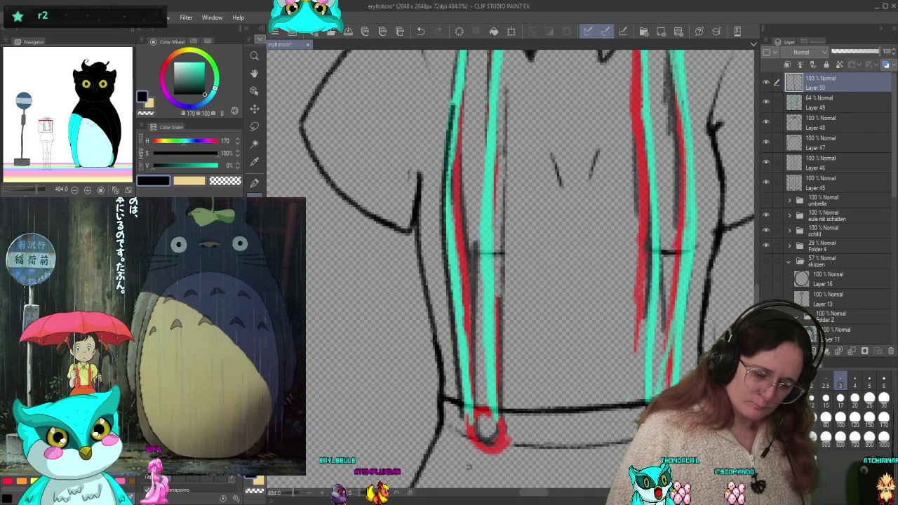
key(ctrl+z)
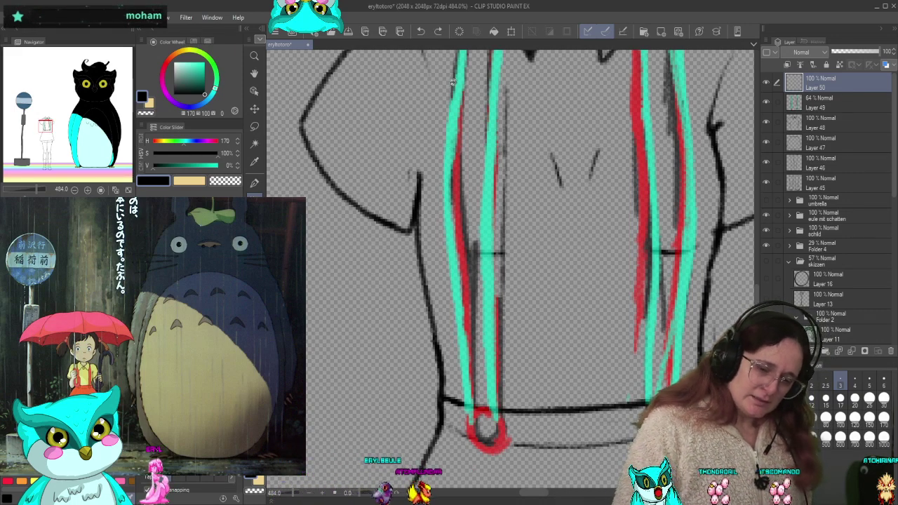
Ink the left-hand suspender's outer edge in black along the turquoise guide down to the waistband
drag(453, 107, 466, 416)
key(ctrl+z)
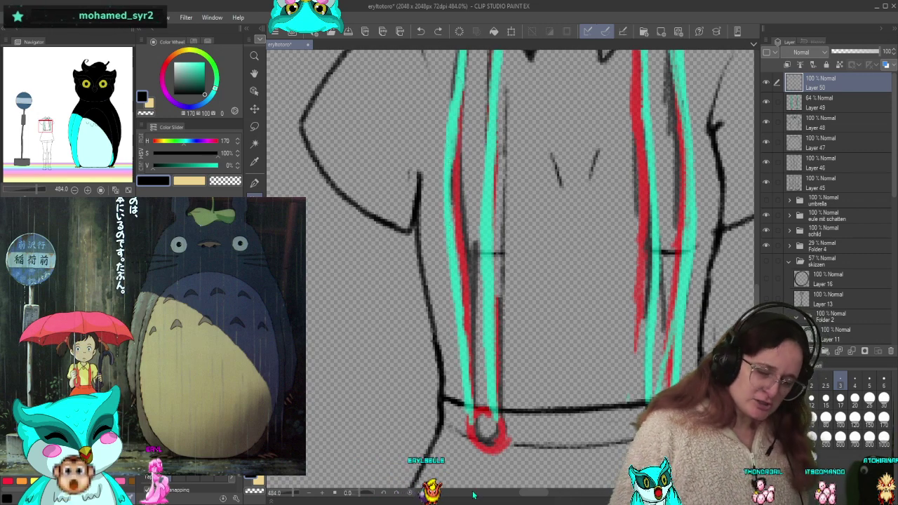
key(ctrl+y)
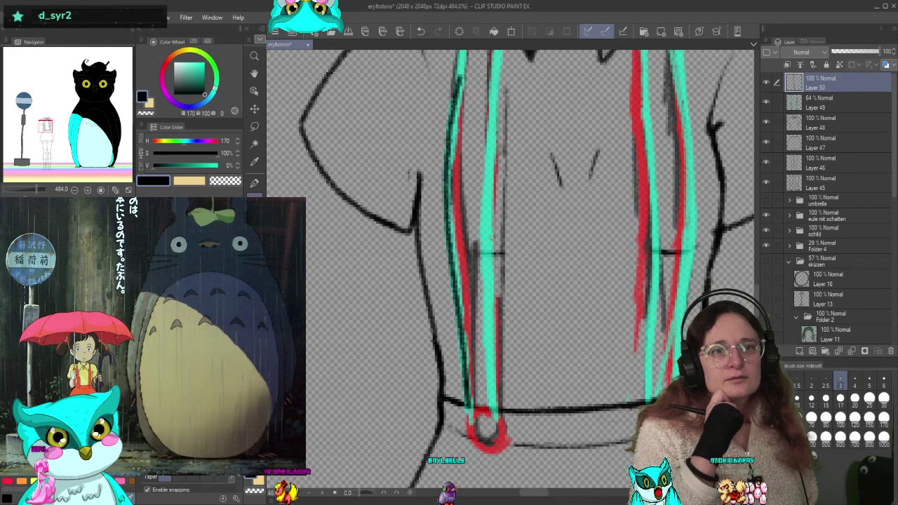
Ink the left-hand suspender's inner edge in black along the turquoise guide from the collar to the waistband, redoing unsatisfactory strokes
scroll(492, 238, up, 4)
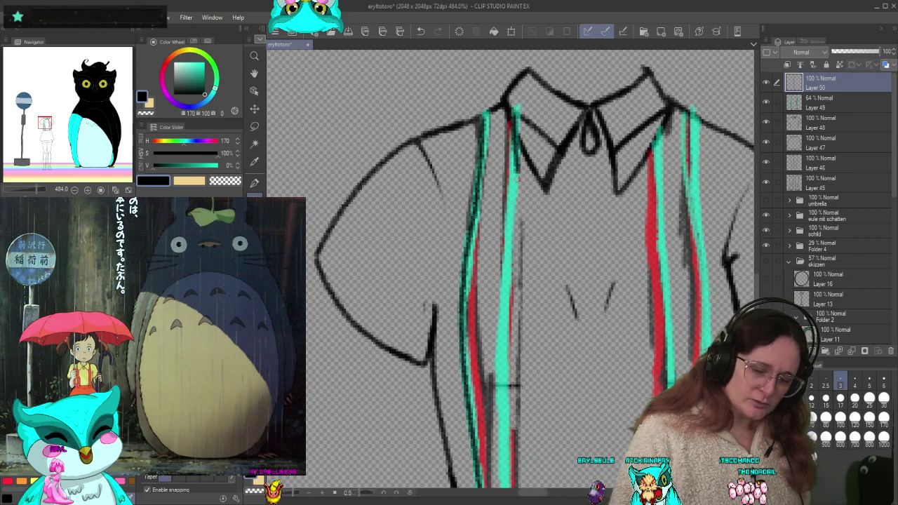
key(ctrl+z)
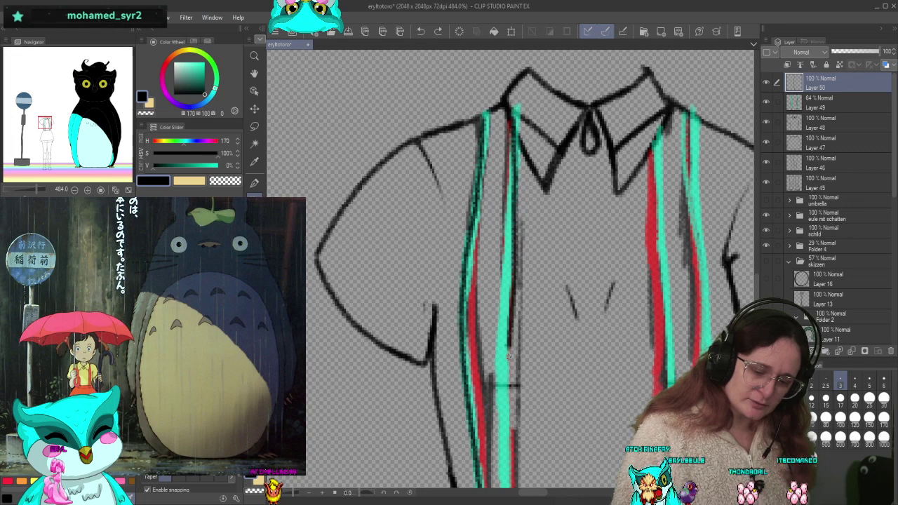
drag(529, 293, 530, 174)
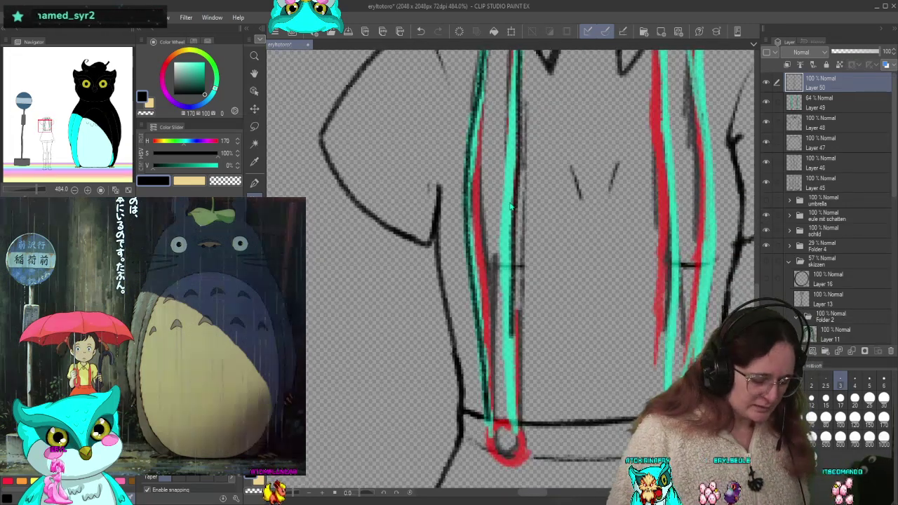
key(ctrl+z)
drag(510, 207, 503, 311)
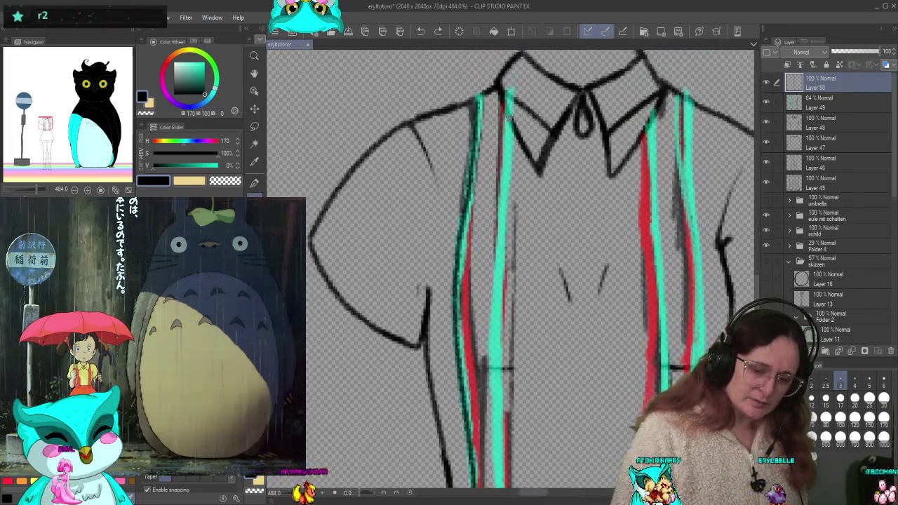
drag(511, 143, 498, 381)
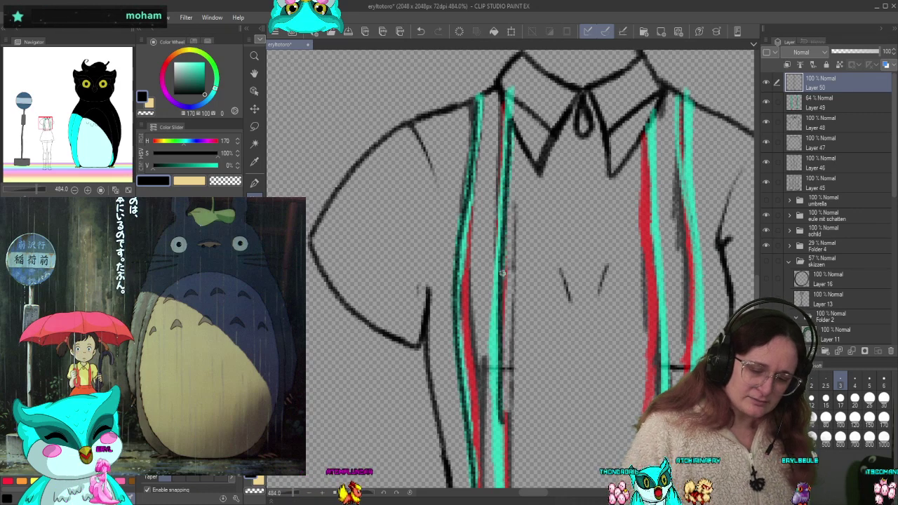
key(ctrl+z)
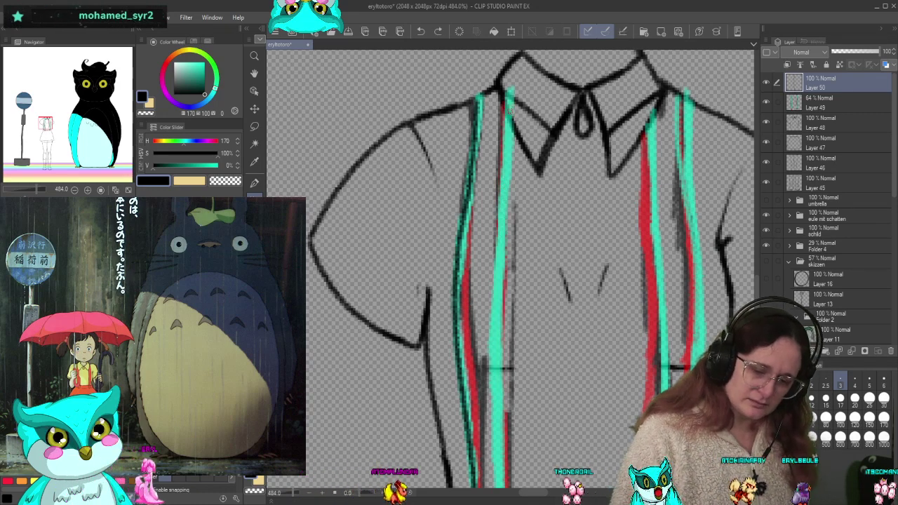
mouse_move(511, 125)
mouse_down()
mouse_move(510, 426)
mouse_move(518, 290)
mouse_move(507, 384)
mouse_up()
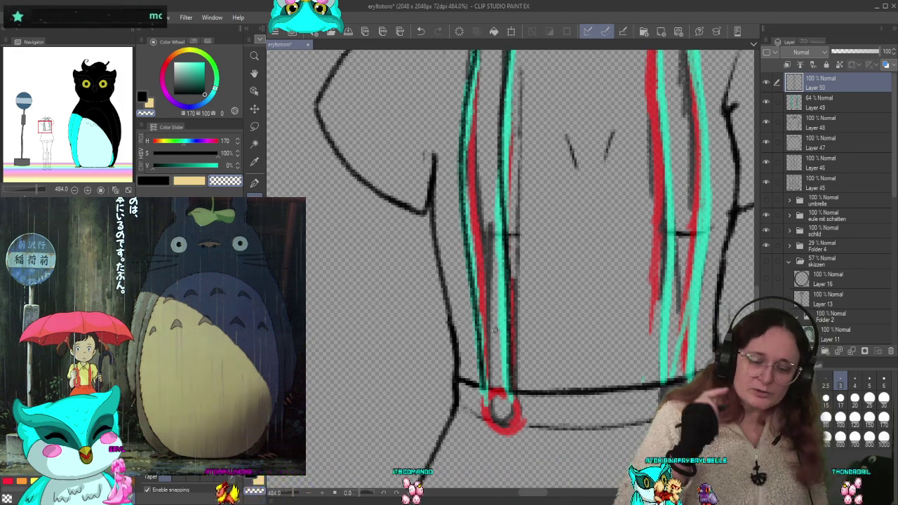
Erase stray marks along the shirt's outline on Layer 48 with the transparent colour
key(alt+bracketleft)
key(alt+bracketleft)
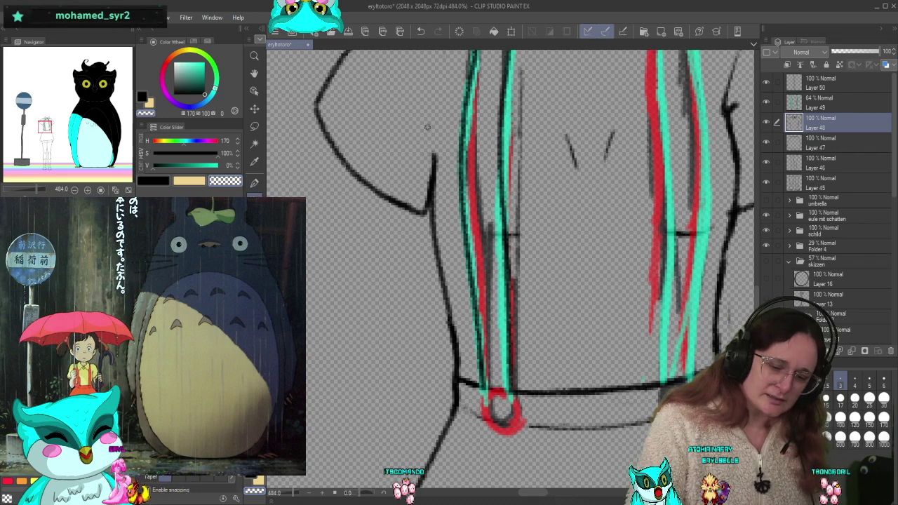
drag(593, 290, 614, 352)
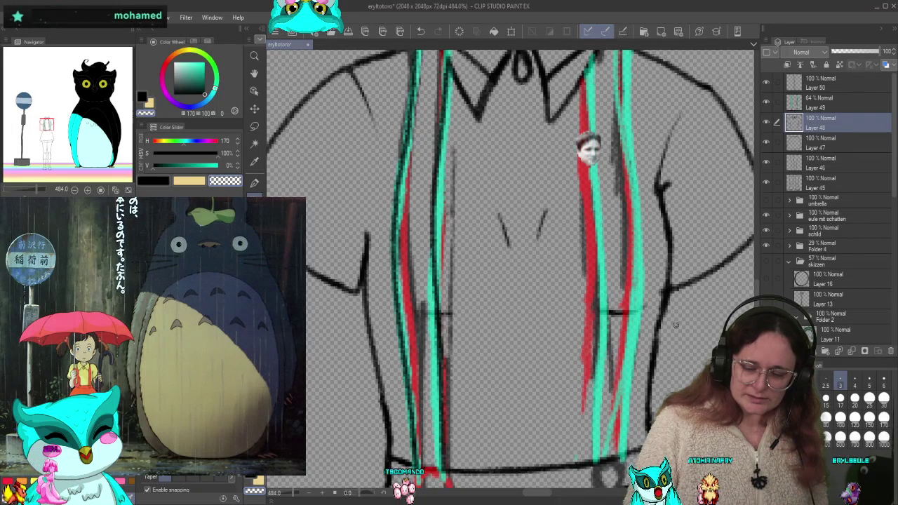
drag(665, 369, 555, 377)
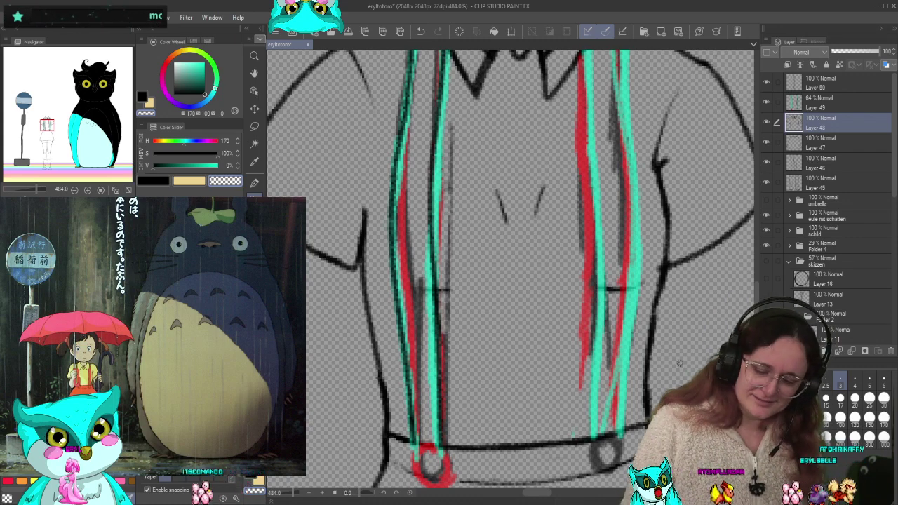
scroll(632, 169, up, 2)
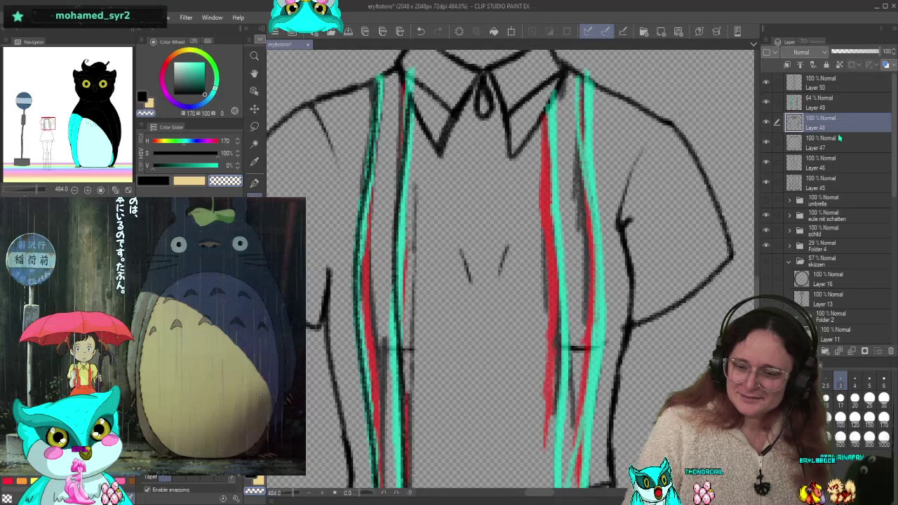
Thicken both black edge lines of the left-hand suspender on Layer 50, from the shoulder down to the waistband
click(846, 81)
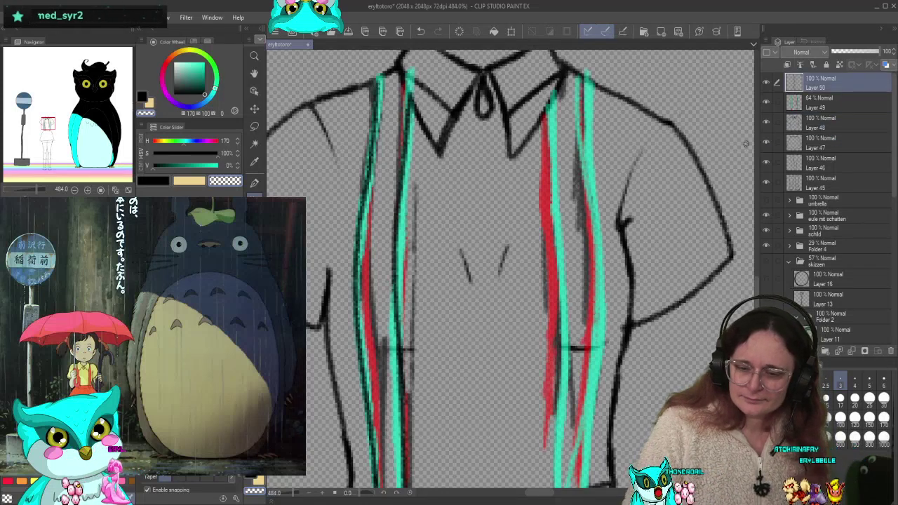
click(156, 180)
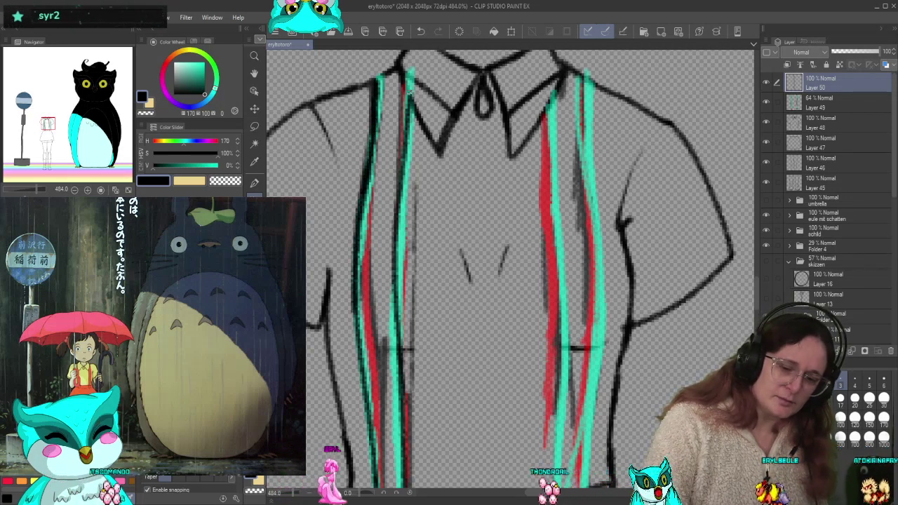
scroll(382, 340, down, 2)
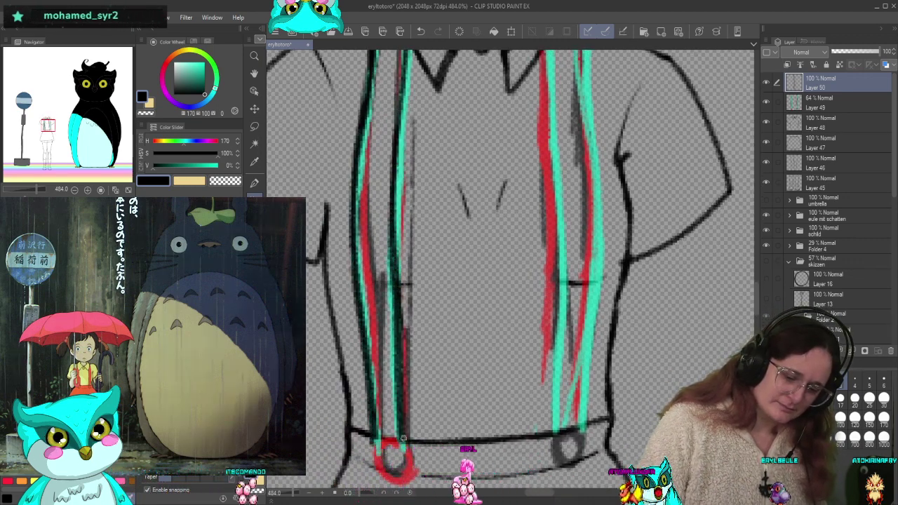
scroll(416, 232, up, 4)
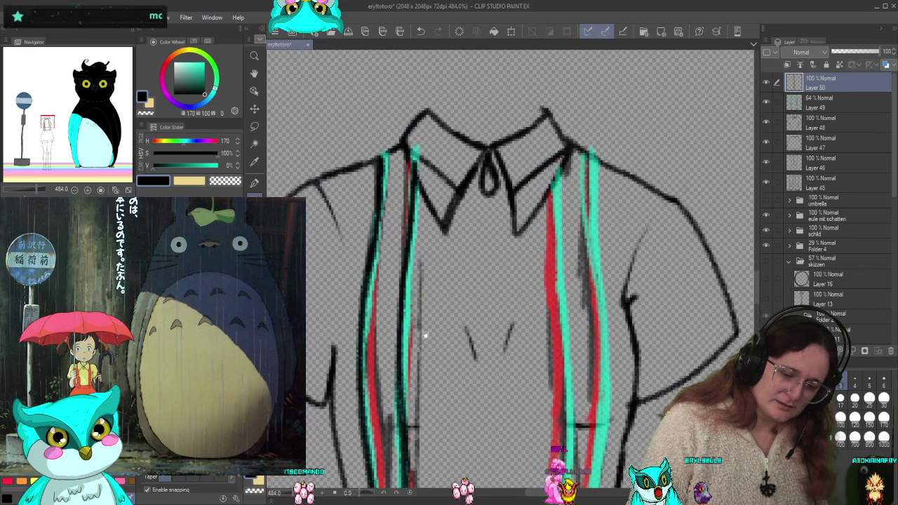
scroll(424, 335, down, 3)
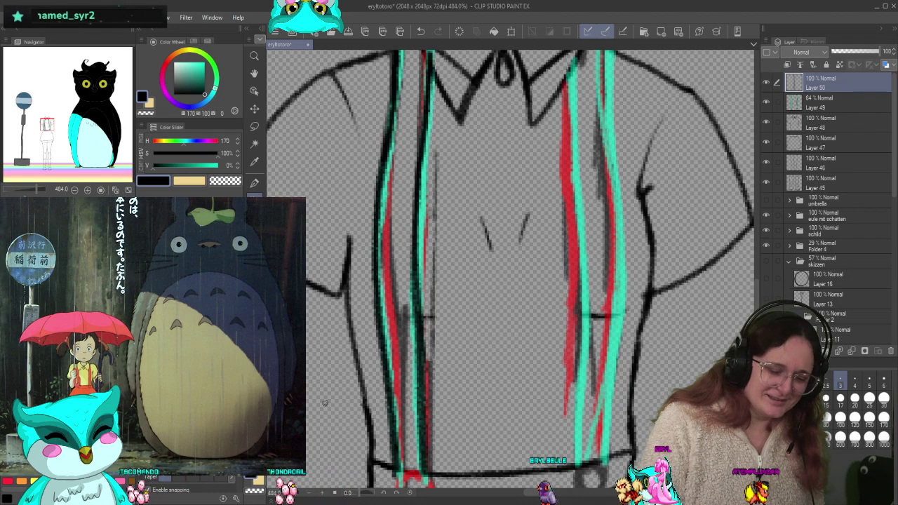
scroll(448, 347, down, 2)
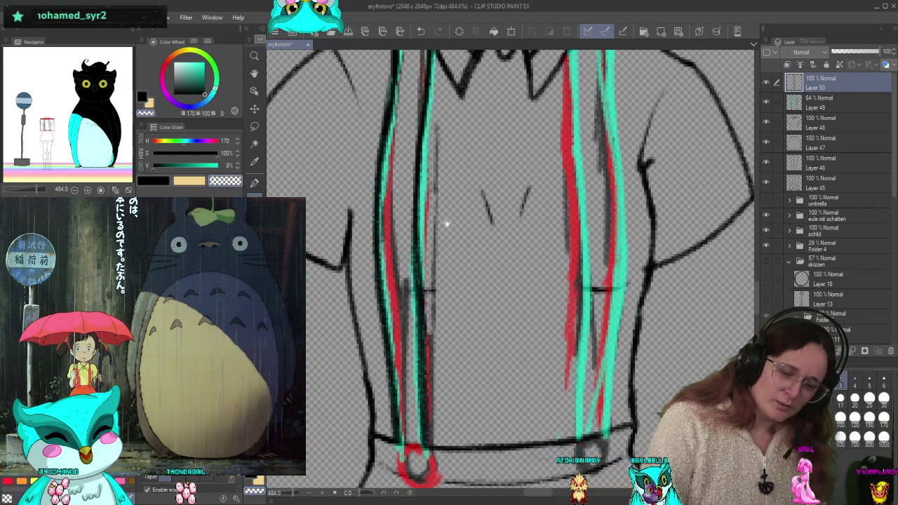
Ink the right-hand suspender's inner edge in black along the turquoise guide between waistband and collar, undoing the surplus stroke
scroll(446, 223, up, 5)
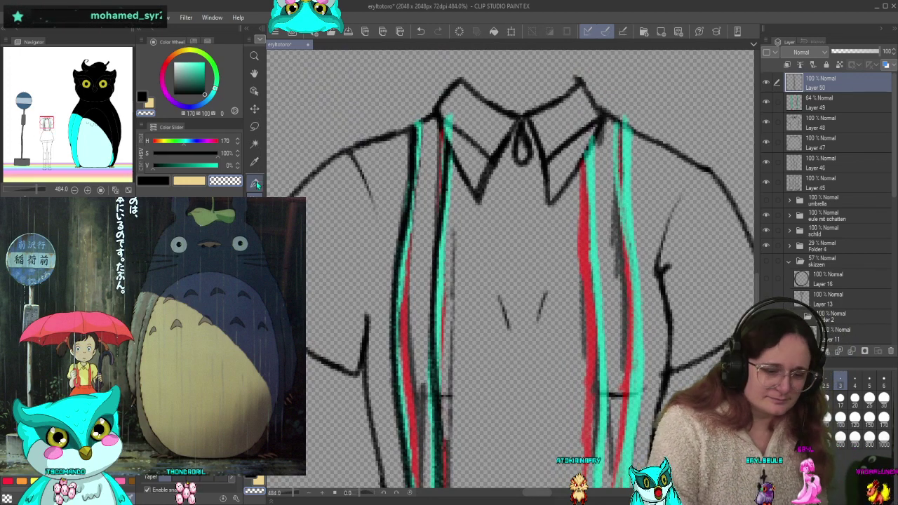
scroll(501, 267, up, 2)
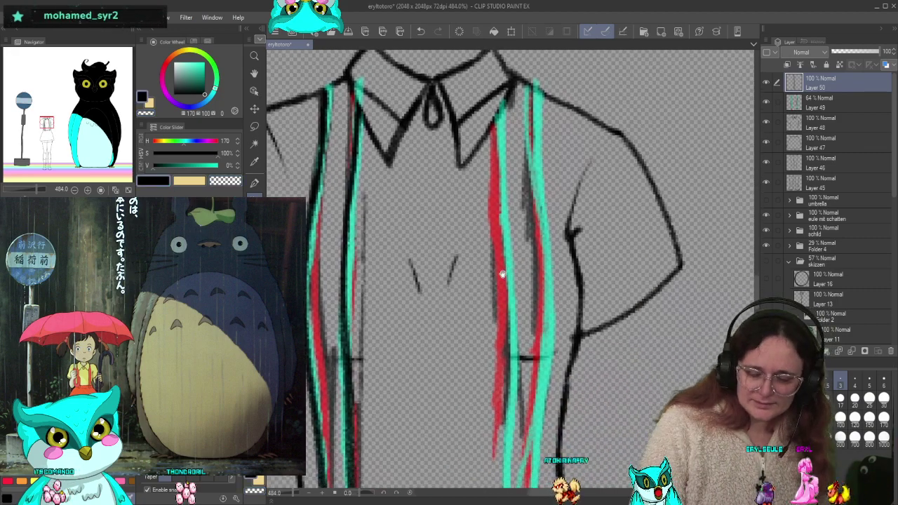
mouse_move(501, 267)
mouse_down()
mouse_move(502, 275)
mouse_move(507, 257)
mouse_move(510, 308)
mouse_up()
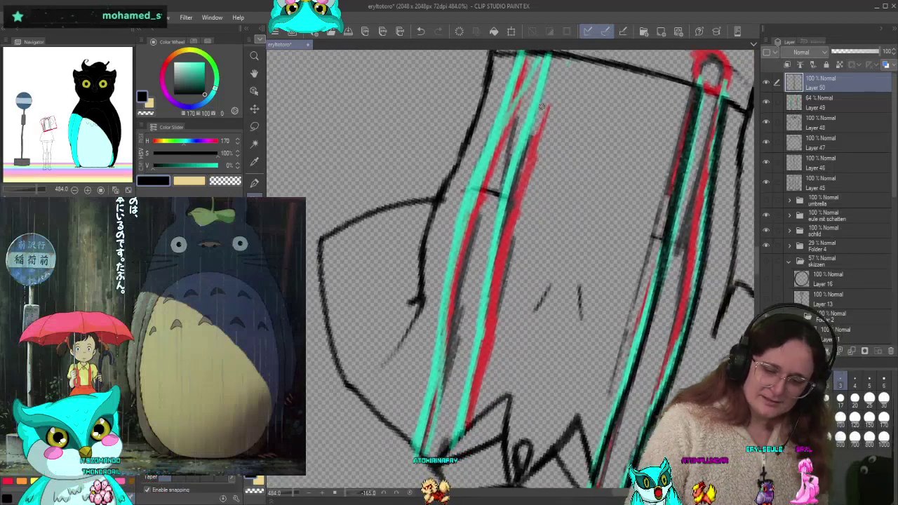
drag(532, 108, 474, 327)
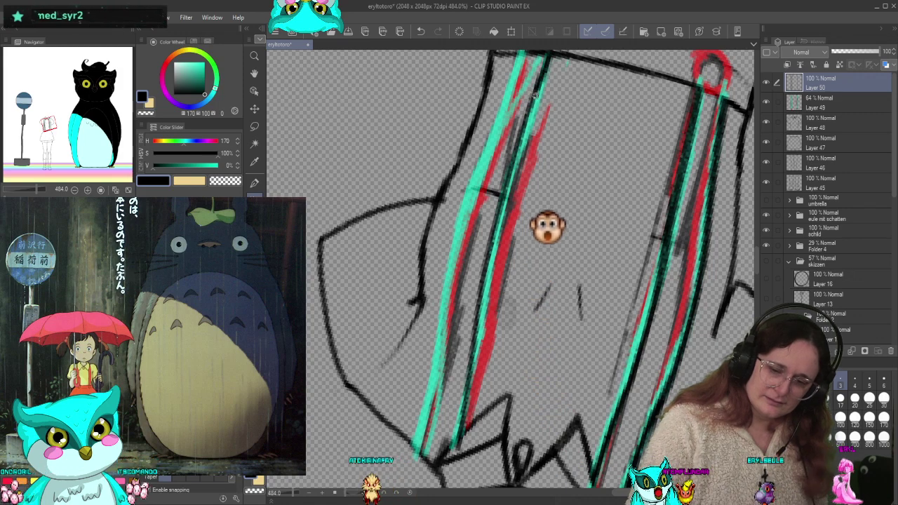
drag(522, 149, 453, 455)
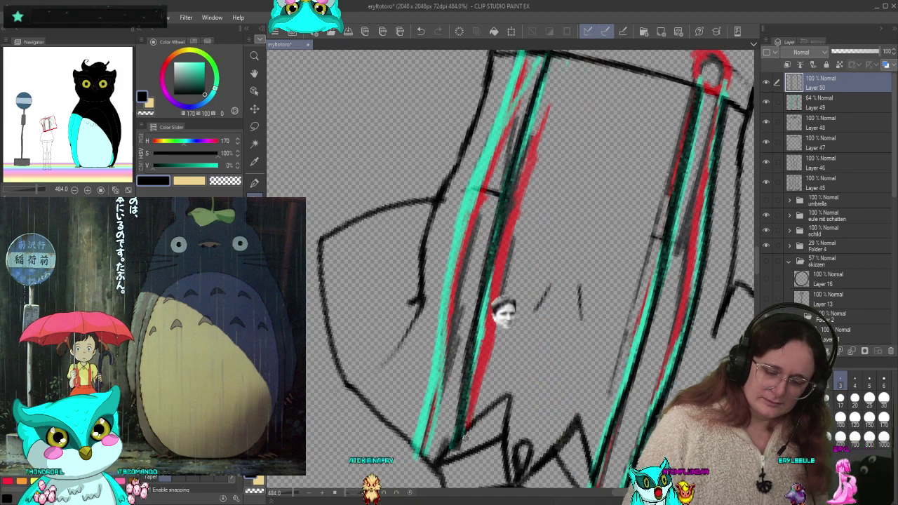
key(ctrl+z)
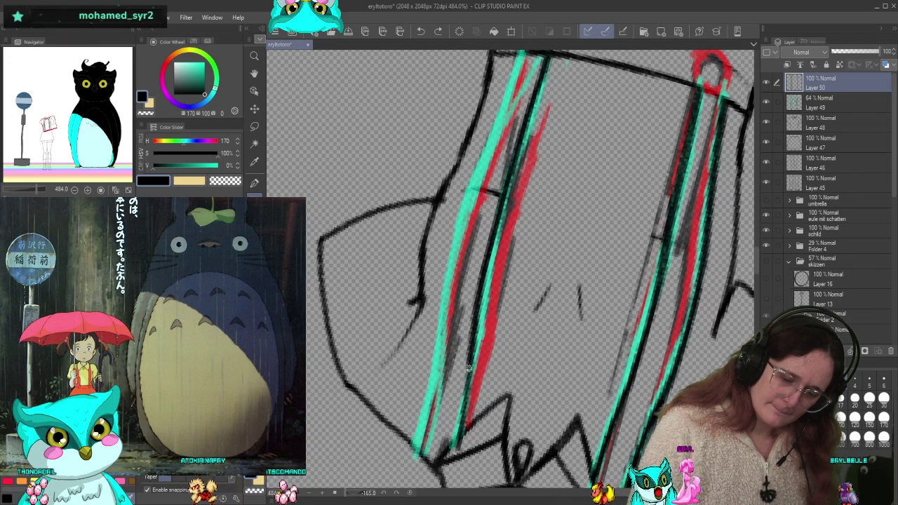
Ink the right-hand suspender's outer edge in black along the turquoise guide from the shoulder to the waistband button
drag(469, 368, 495, 182)
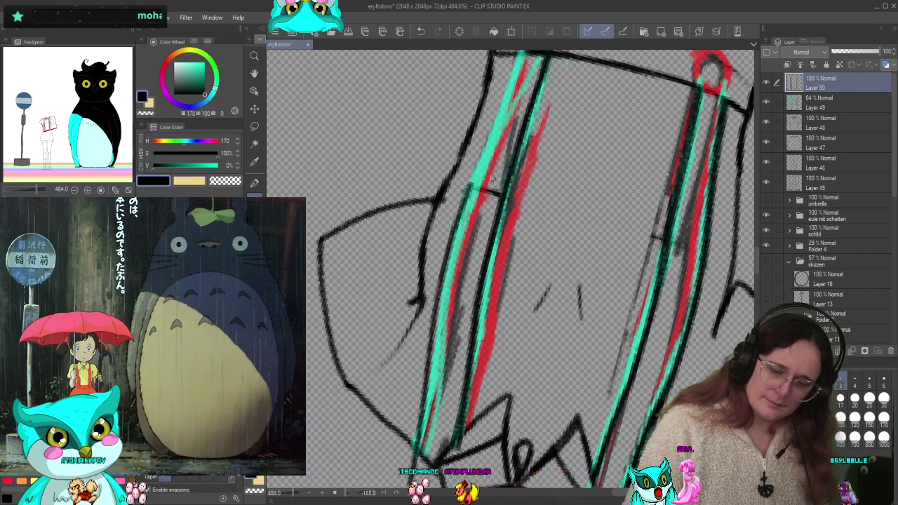
scroll(511, 273, up, 3)
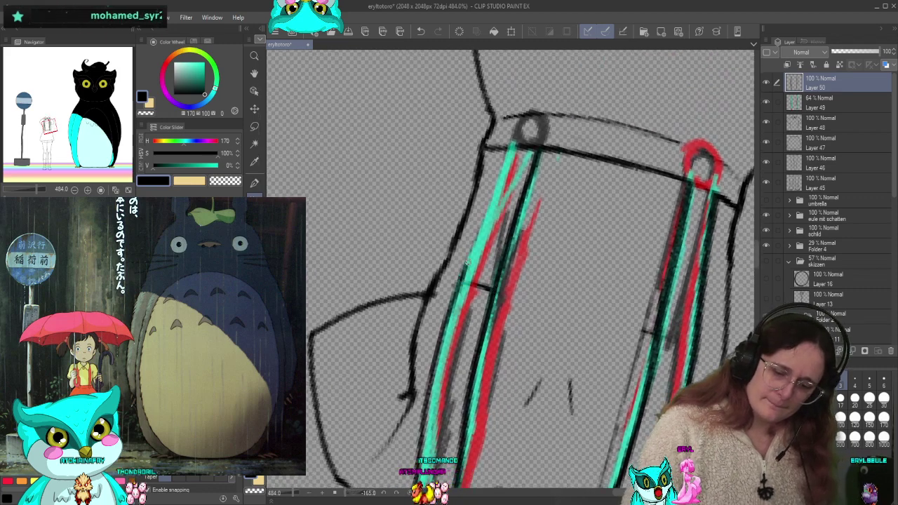
drag(467, 262, 511, 144)
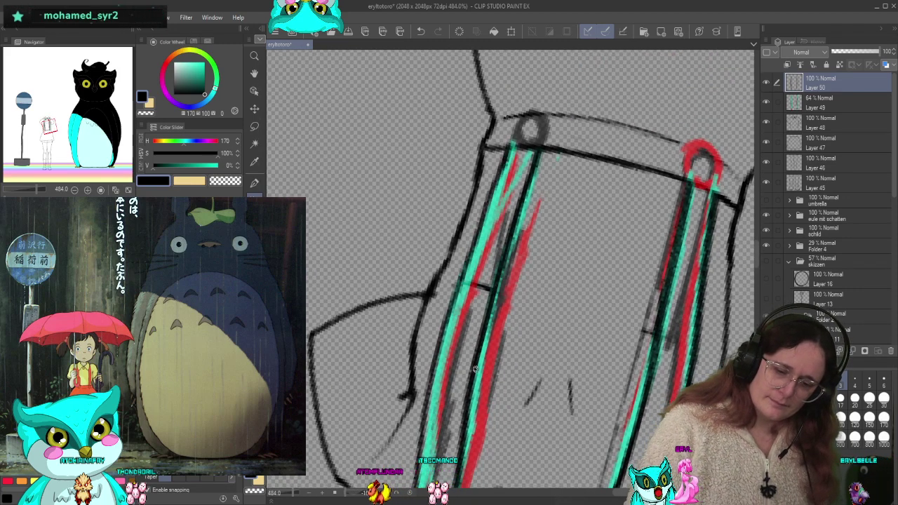
drag(515, 330, 535, 201)
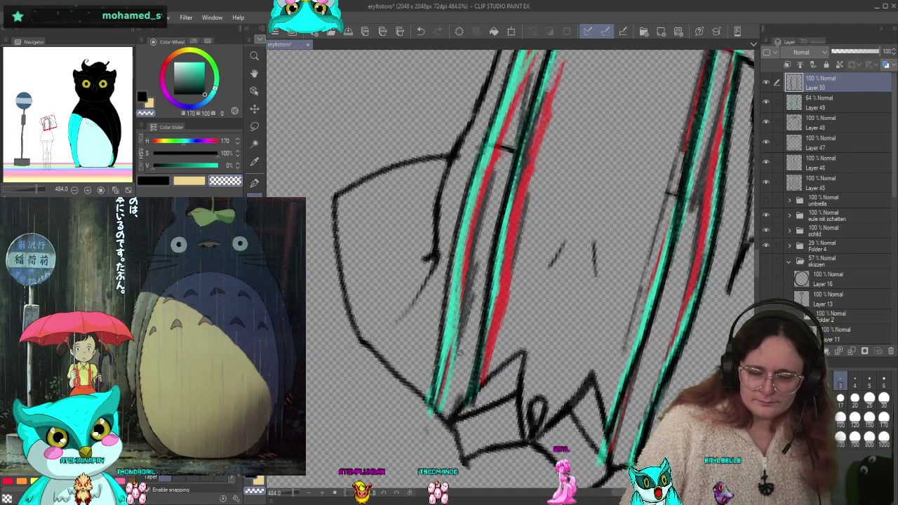
Examine the finished suspender outlines from several angles while bringing the canvas back upright to 0 degrees
key(asciicircum)
key(asciicircum)
key(asciicircum)
key(asciicircum)
key(asciicircum)
key(asciicircum)
key(asciicircum)
key(asciicircum)
key(asciicircum)
key(asciicircum)
key(asciicircum)
key(asciicircum)
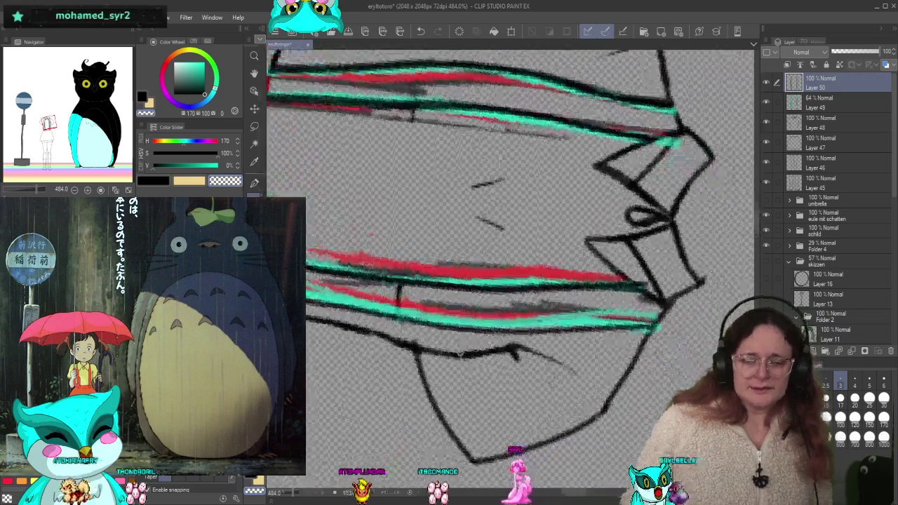
key(asciicircum)
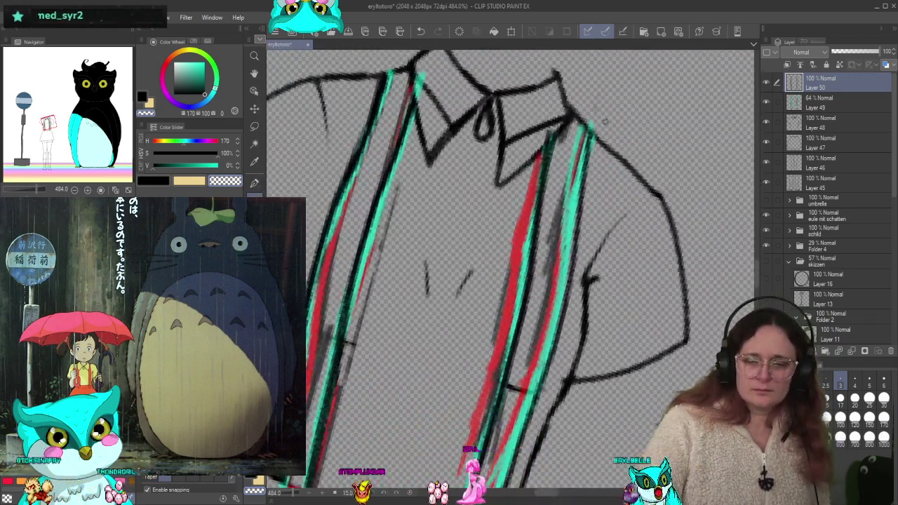
key(asciicircum)
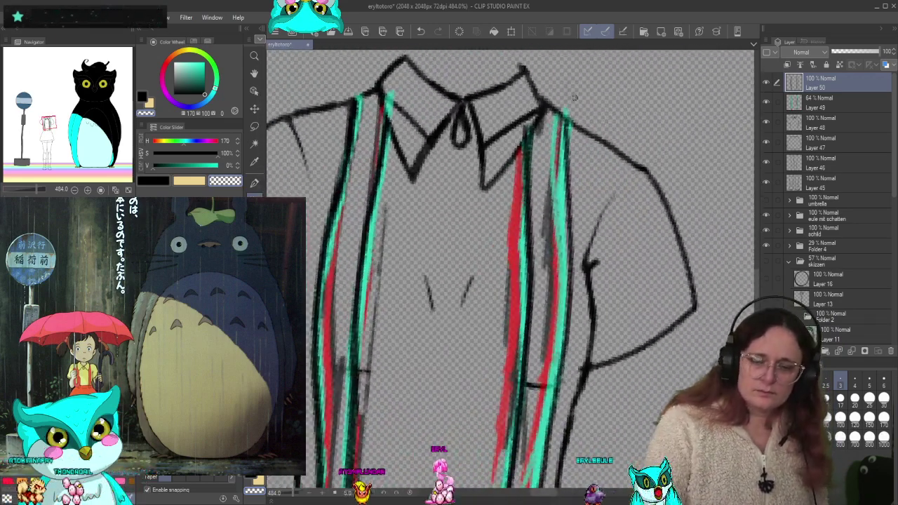
key(asciicircum)
key(asciicircum)
key(asciicircum)
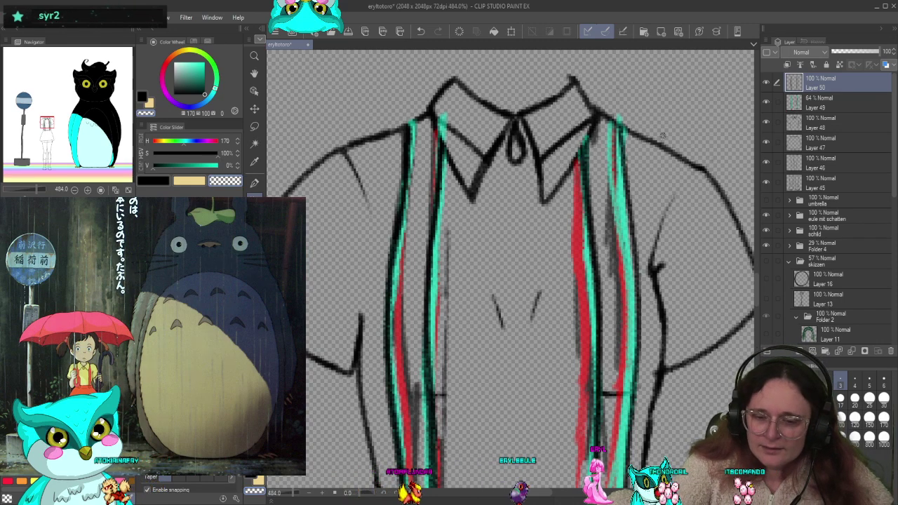
Remove the 64 % guide layer, Layer 49, with its turquoise and red strokes from the drawing
click(863, 103)
key(ctrl+e)
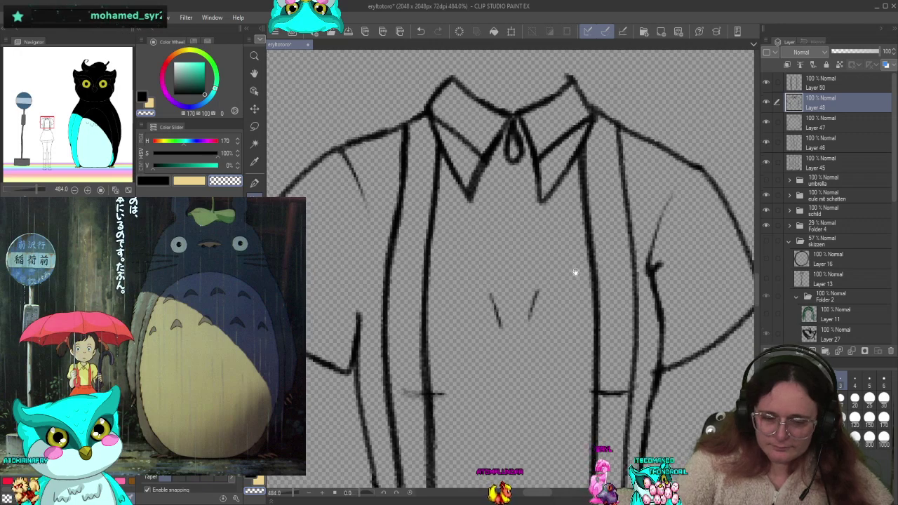
drag(574, 266, 574, 178)
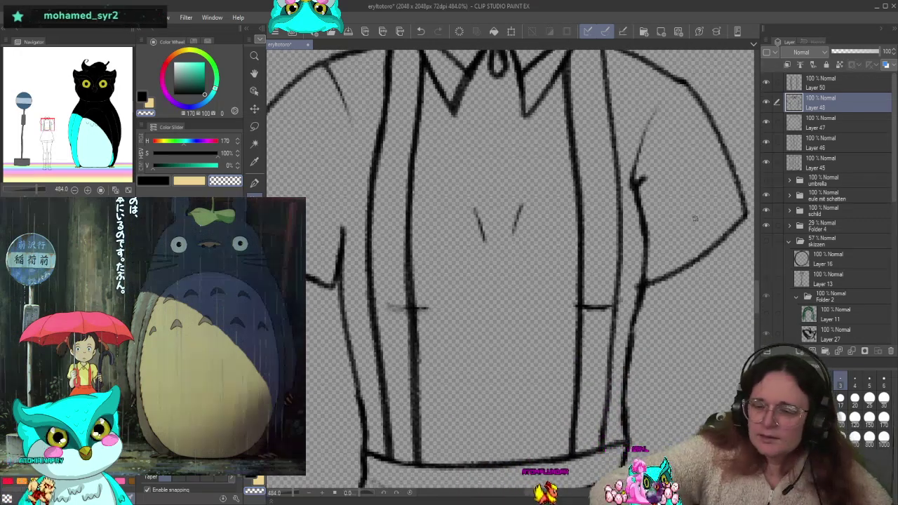
On Layer 50, draw a round black button at the lower end of the right-hand suspender on the waistband
click(830, 90)
drag(511, 400, 528, 285)
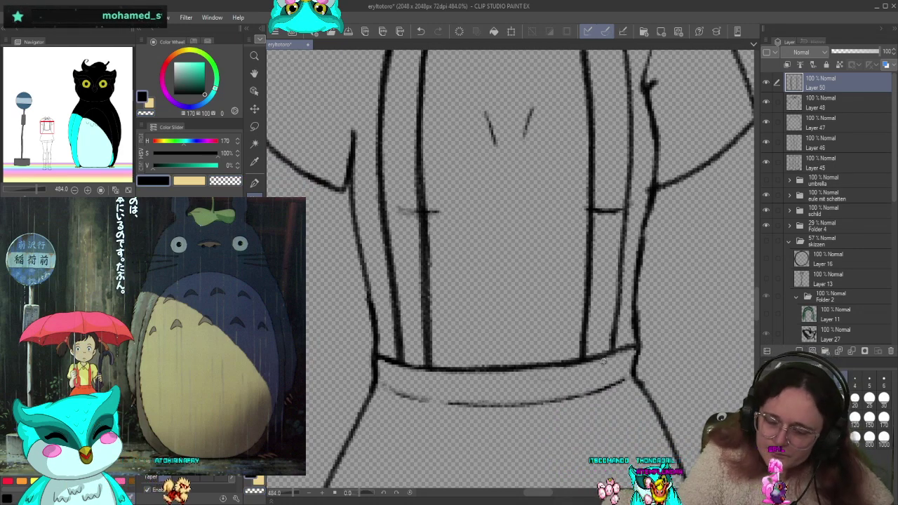
drag(582, 364, 620, 376)
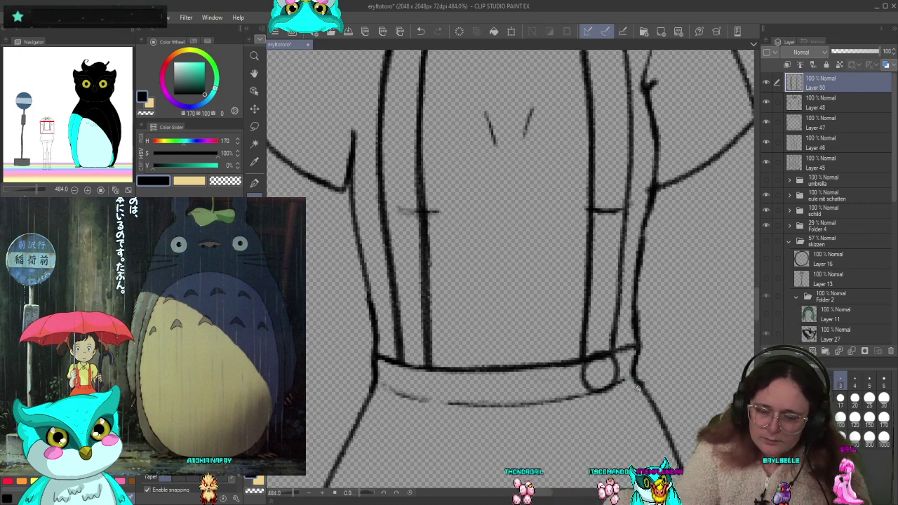
Draw a matching round black button at the left-hand suspender's lower end on the waistband, undoing the unsatisfactory strokes
mouse_move(399, 366)
mouse_down()
mouse_move(424, 372)
mouse_move(420, 393)
mouse_up()
key(ctrl+z)
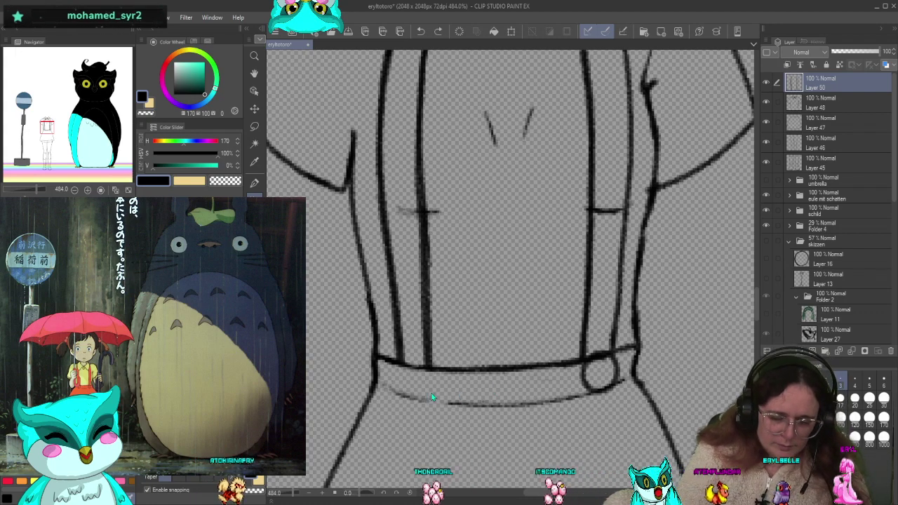
key(ctrl+z)
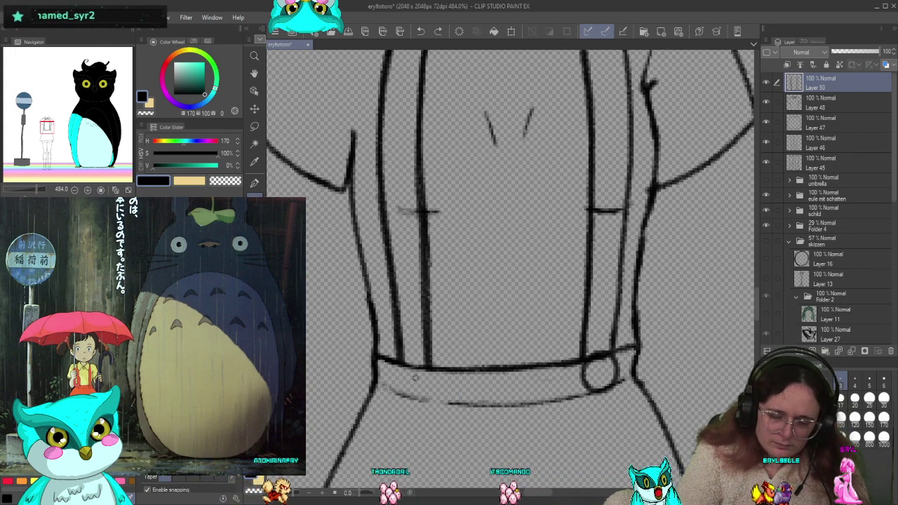
mouse_move(397, 366)
mouse_down()
mouse_move(420, 393)
mouse_move(417, 369)
mouse_move(421, 388)
mouse_move(428, 371)
mouse_move(431, 402)
mouse_up()
key(ctrl+z)
key(ctrl+z)
key(ctrl+z)
key(ctrl+z)
key(ctrl+z)
key(ctrl+z)
key(ctrl+z)
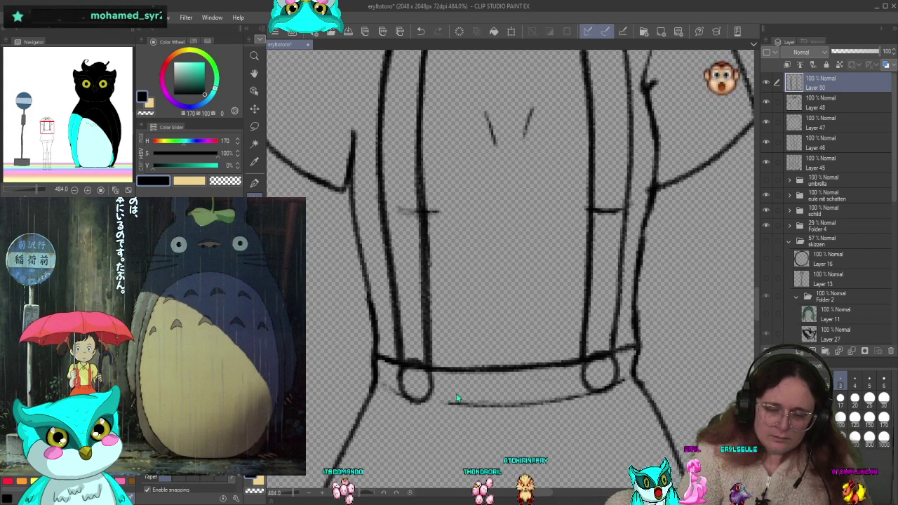
key(ctrl+z)
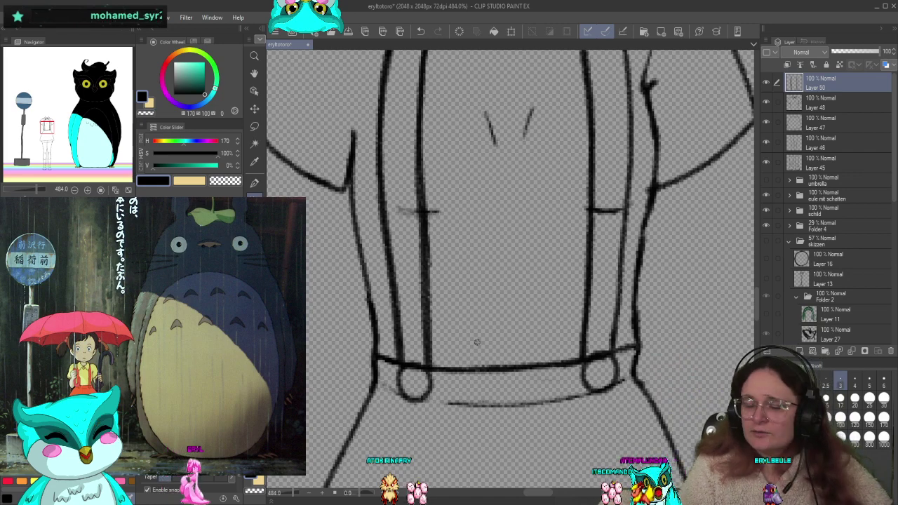
Check the line art on Layers 48 and 47, looking over the shirt, suspenders and waistband from collar to hips
click(821, 109)
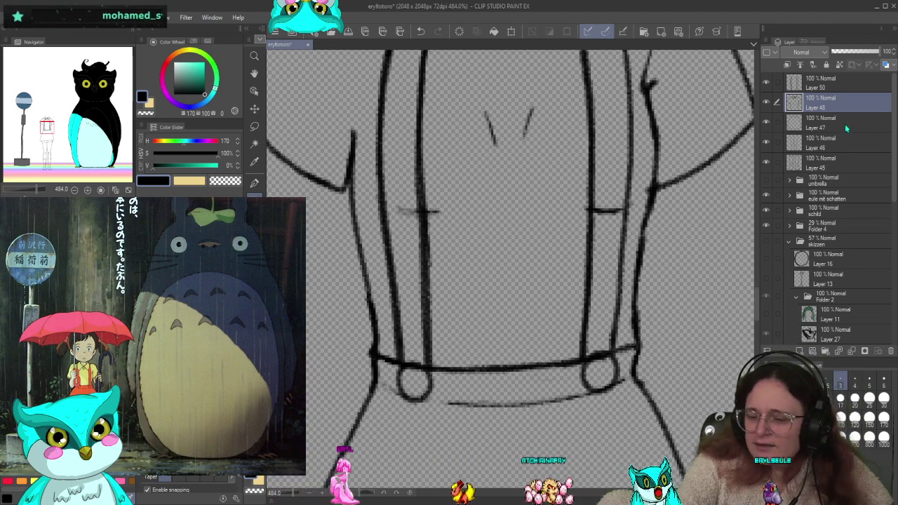
key(alt+bracketleft)
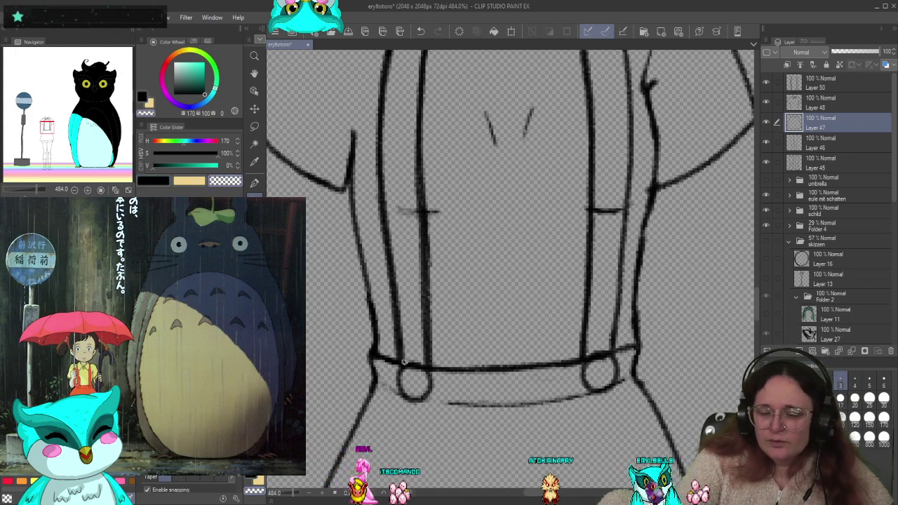
click(831, 107)
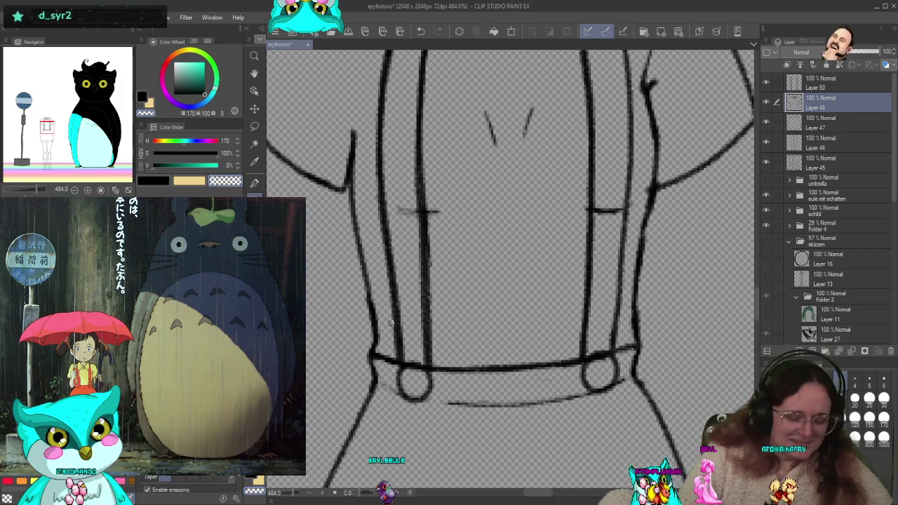
drag(391, 323, 470, 292)
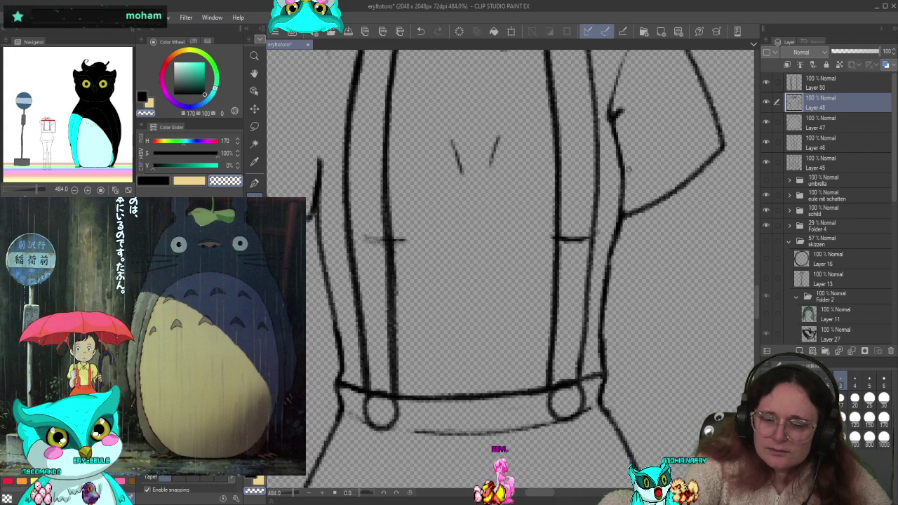
mouse_move(625, 331)
mouse_down()
mouse_move(594, 400)
mouse_move(594, 433)
mouse_move(626, 365)
mouse_move(638, 389)
mouse_up()
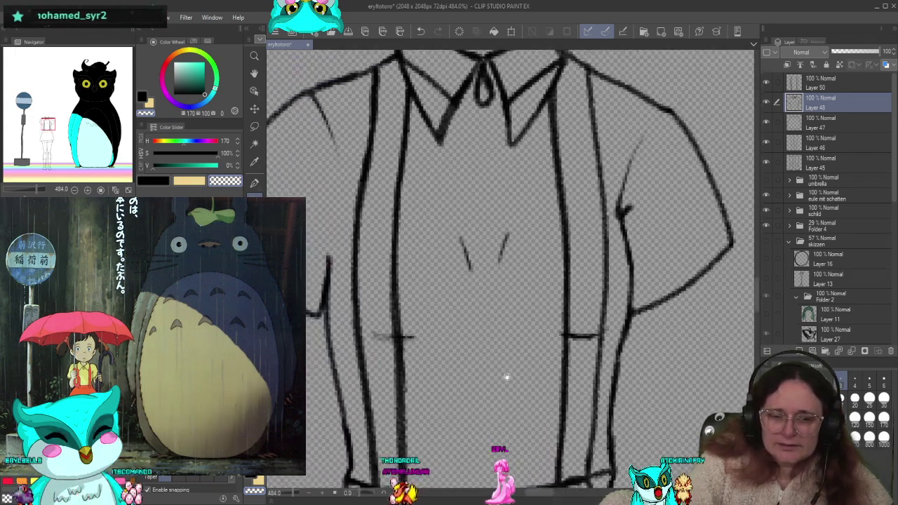
mouse_move(499, 391)
mouse_down()
mouse_move(566, 265)
mouse_move(561, 385)
mouse_move(608, 355)
mouse_up()
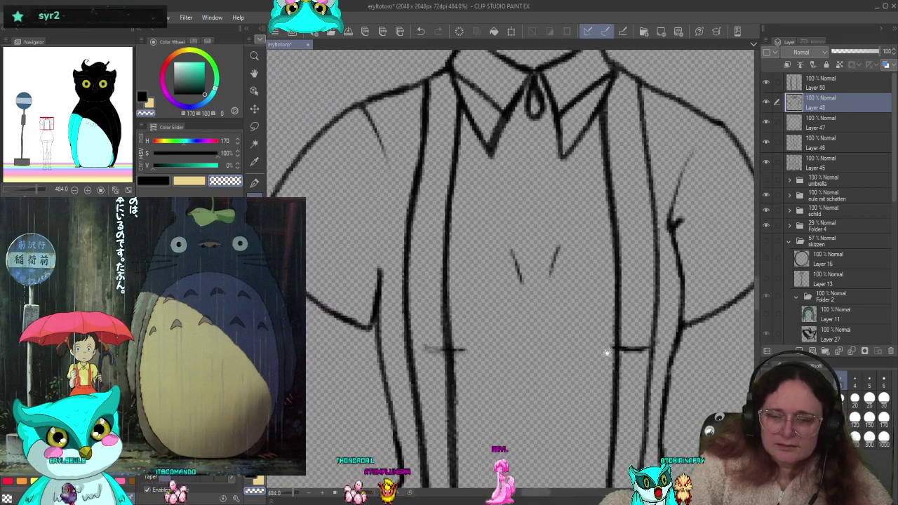
mouse_move(494, 377)
mouse_down()
mouse_move(475, 257)
mouse_move(450, 182)
mouse_move(459, 204)
mouse_move(639, 267)
mouse_move(526, 395)
mouse_move(586, 243)
mouse_move(649, 352)
mouse_up()
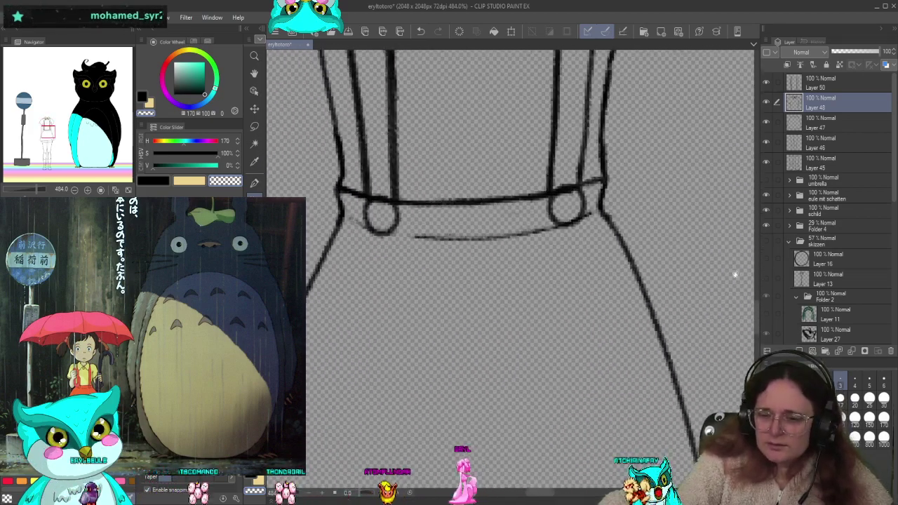
scroll(650, 341, up, 4)
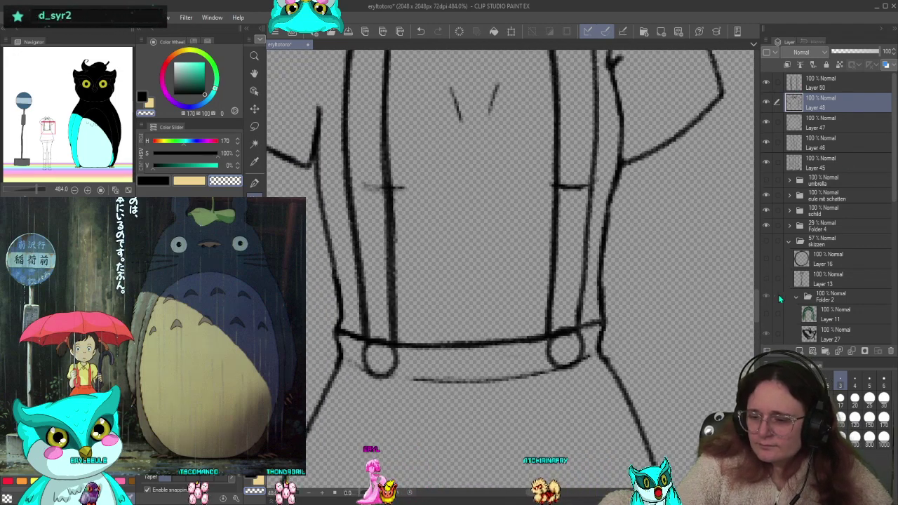
Show the skizzen sketch folder and add a new layer above Layer 50 for inking the right-hand arm
click(766, 242)
scroll(609, 382, up, 8)
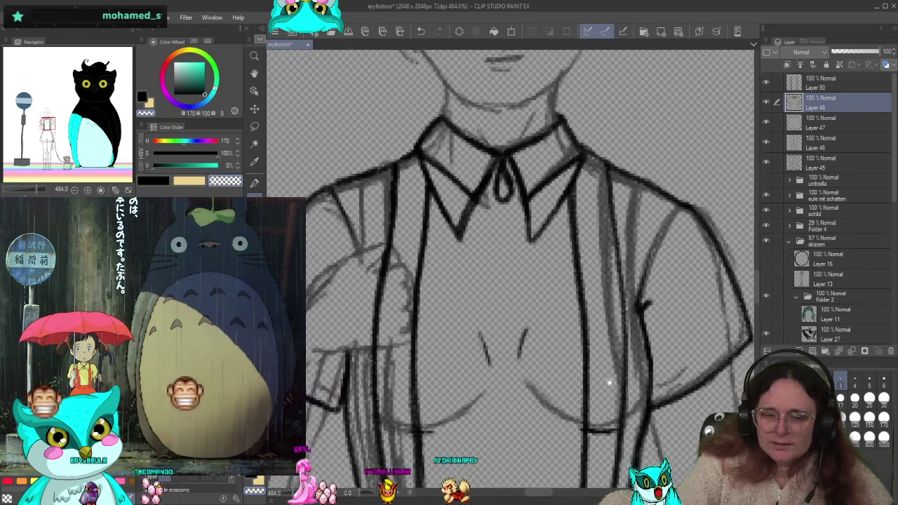
drag(660, 323, 602, 225)
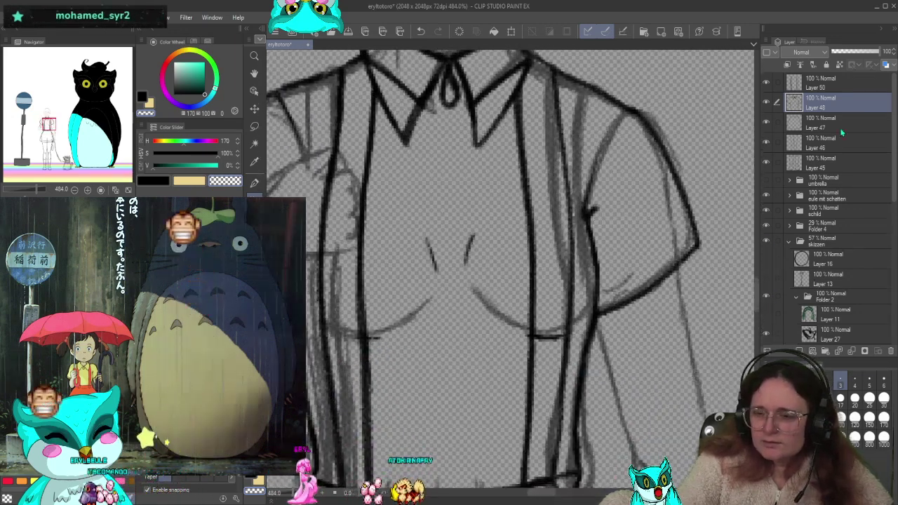
click(845, 83)
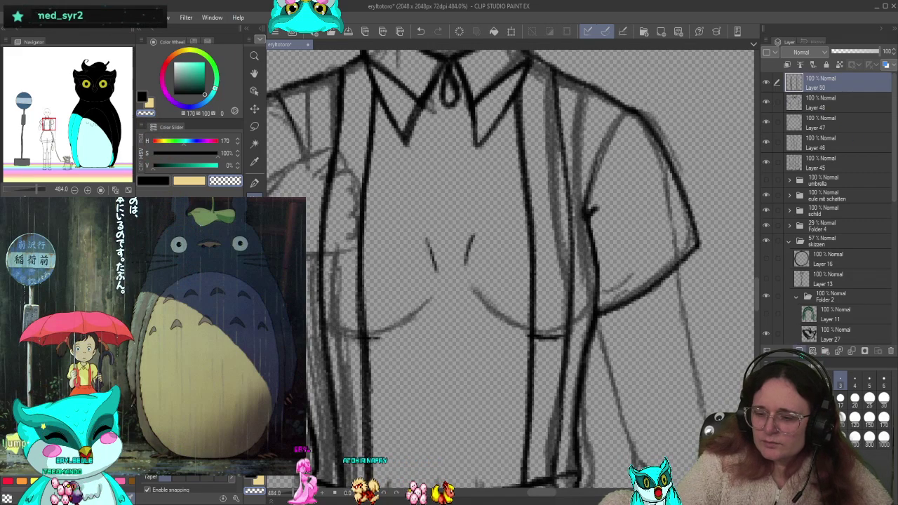
key(ctrl+shift+n)
scroll(617, 315, down, 8)
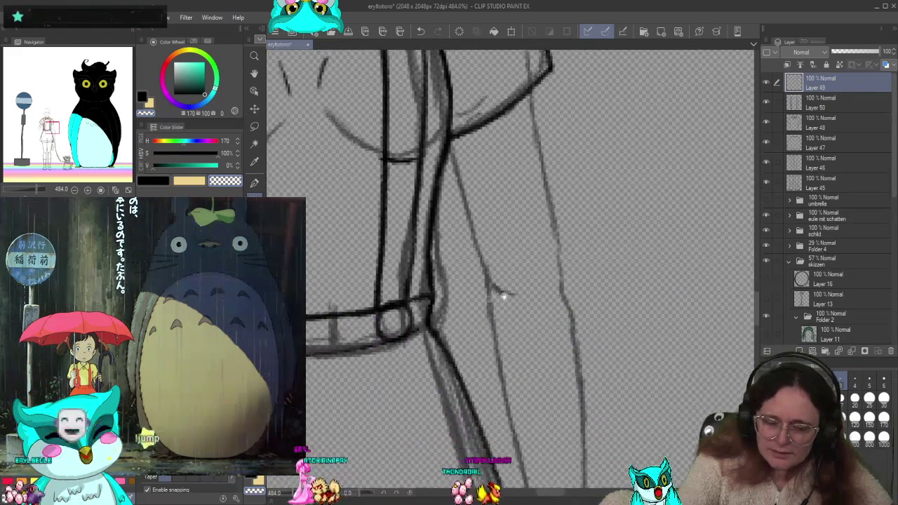
Ink both contours of the right-hand upper arm in black along the sketch, from the sleeve hem down to the elbow
drag(531, 180, 506, 304)
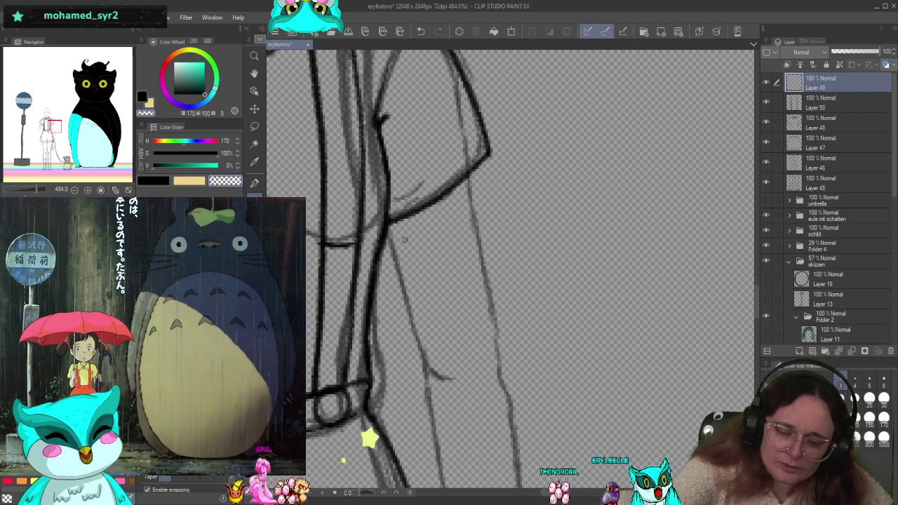
drag(489, 264, 507, 234)
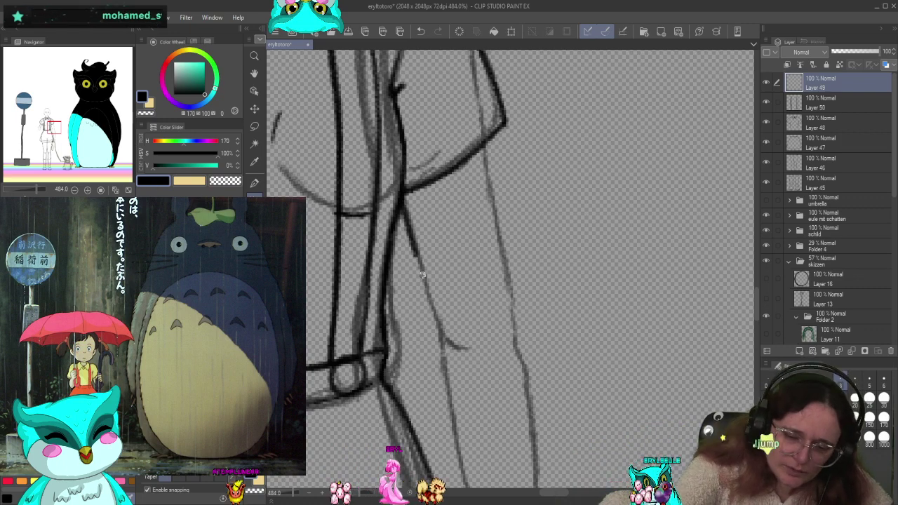
drag(486, 151, 514, 330)
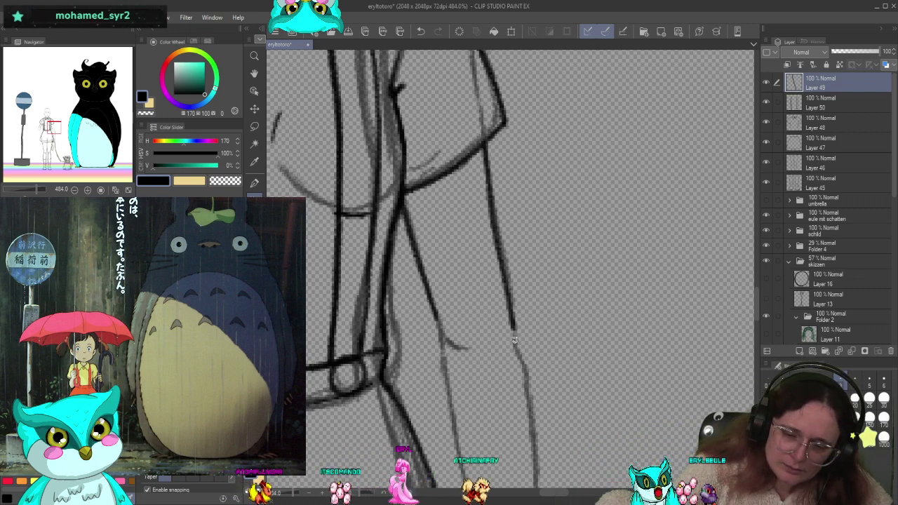
scroll(525, 281, down, 4)
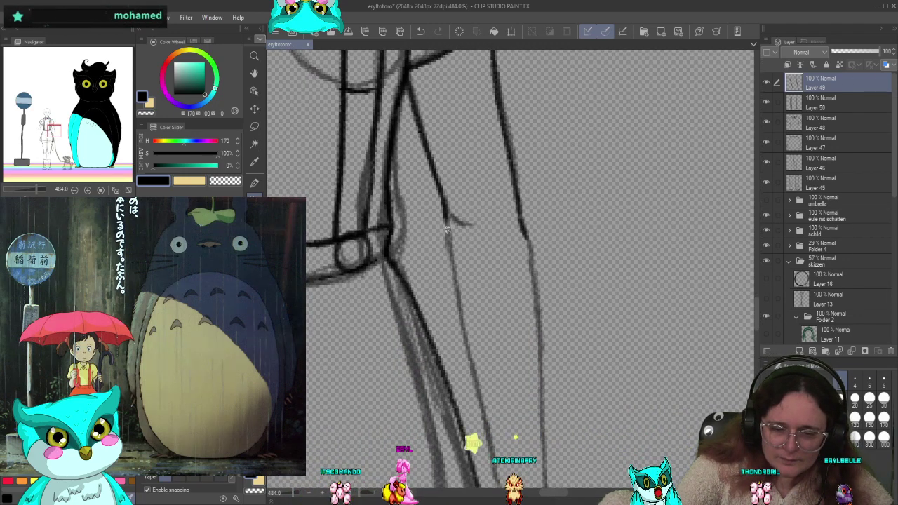
Ink both contours of the right-hand forearm from elbow to wrist, redoing the outer stroke, and add the elbow crease
scroll(517, 322, down, 4)
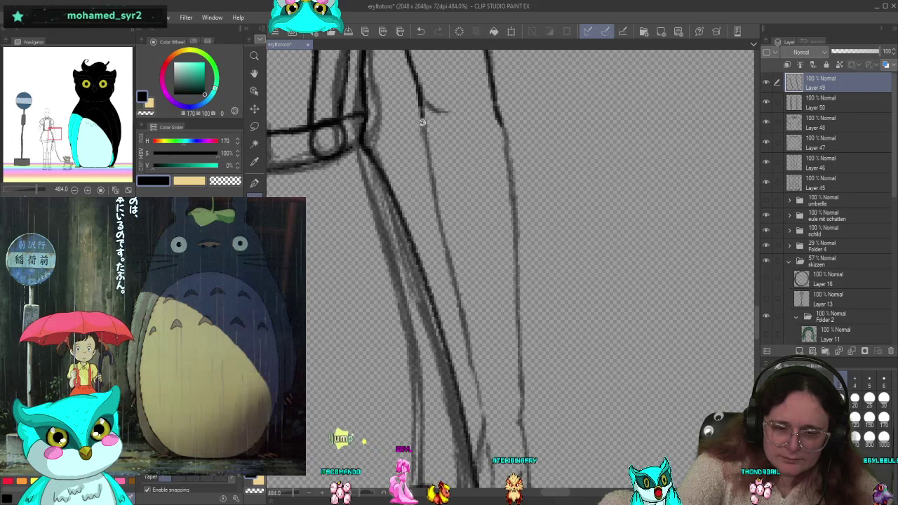
mouse_move(422, 122)
mouse_down()
mouse_move(436, 224)
mouse_move(483, 410)
mouse_up()
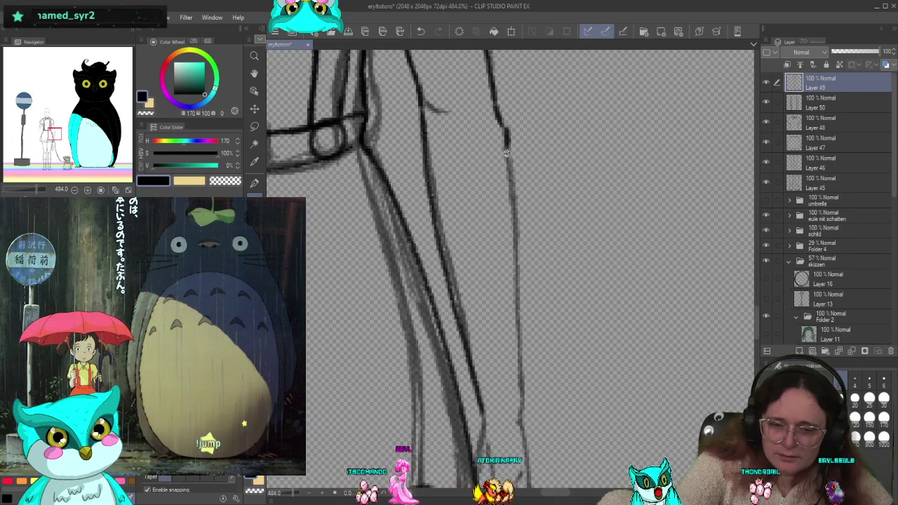
drag(507, 153, 521, 351)
key(ctrl+z)
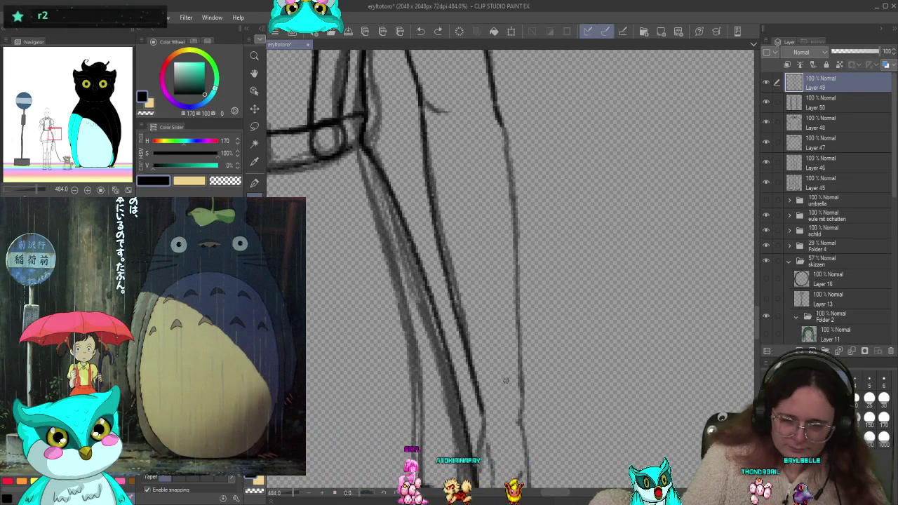
drag(518, 229, 523, 442)
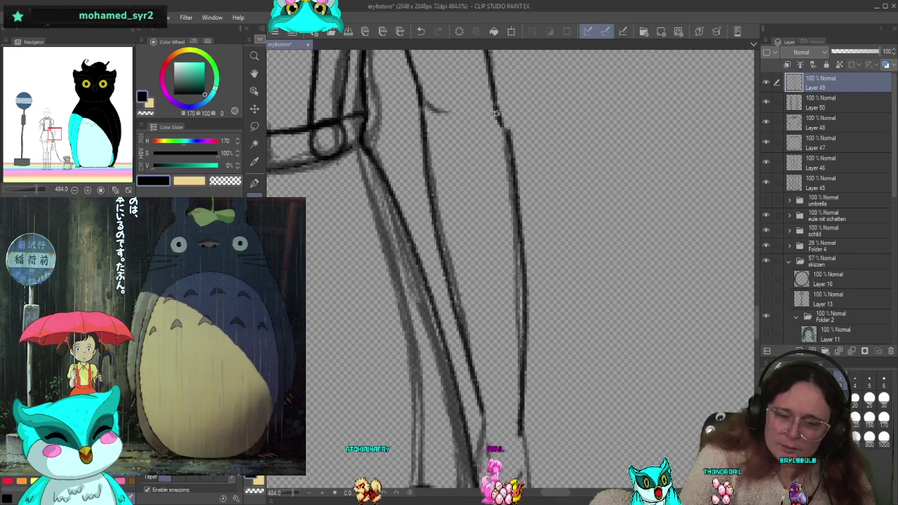
drag(504, 126, 530, 230)
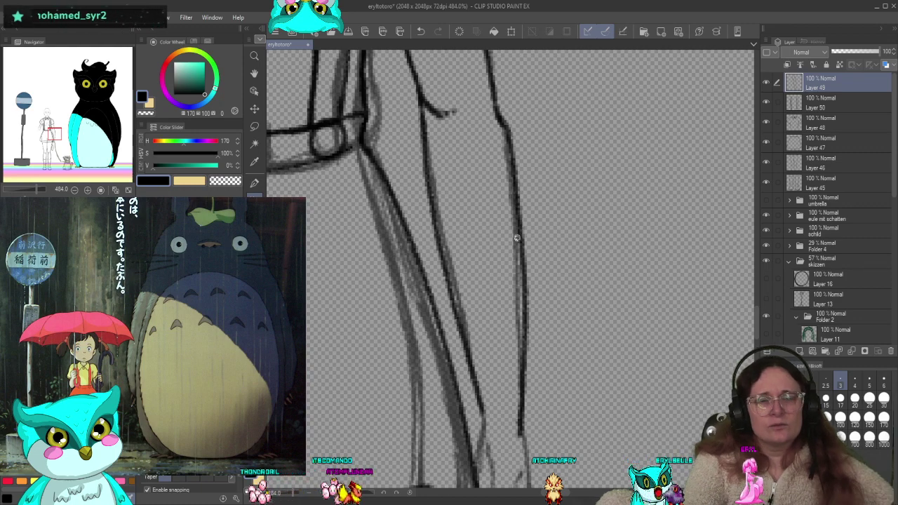
Ink the right-hand hand in black along the sketch, from the wrist around the outer edge to the fingertips, thumb and finger lines
scroll(519, 337, down, 3)
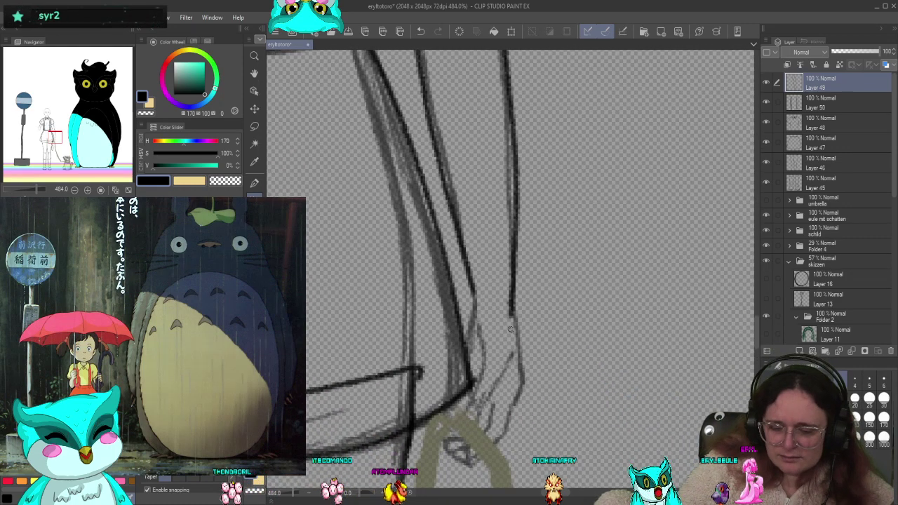
scroll(522, 311, down, 1)
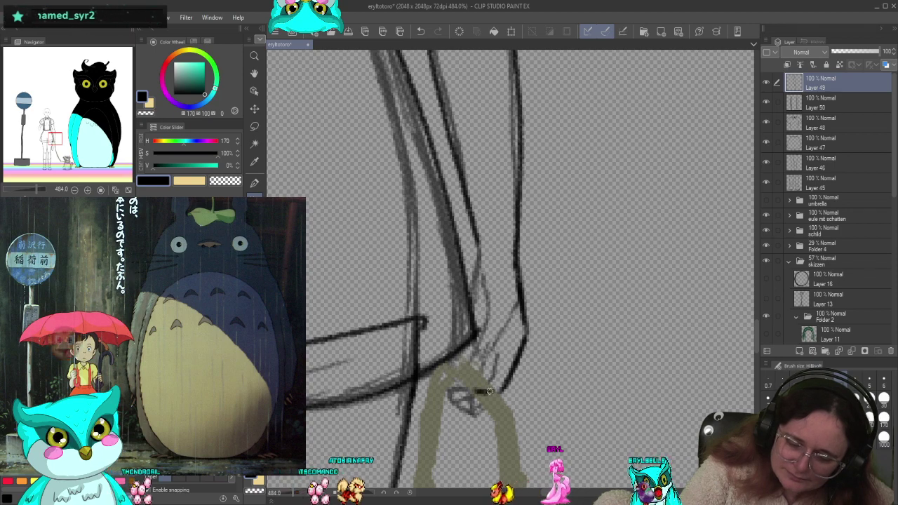
drag(500, 389, 473, 391)
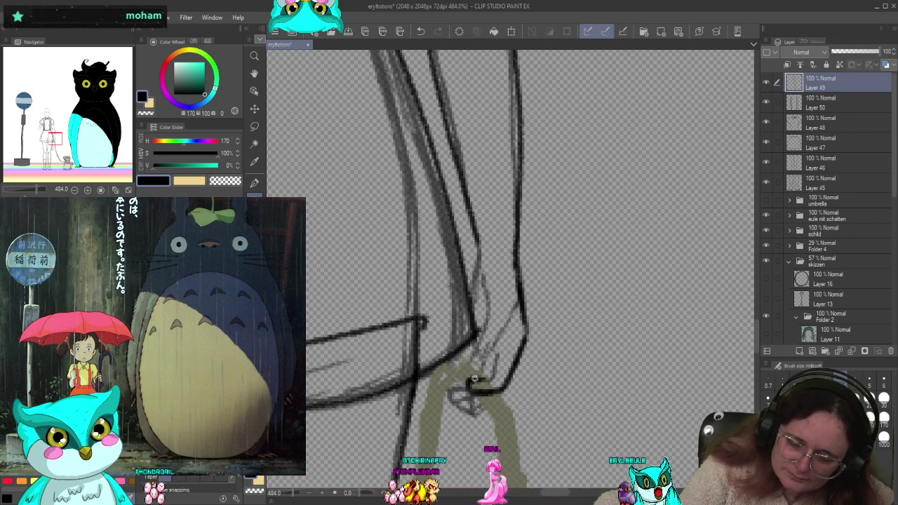
drag(475, 380, 491, 370)
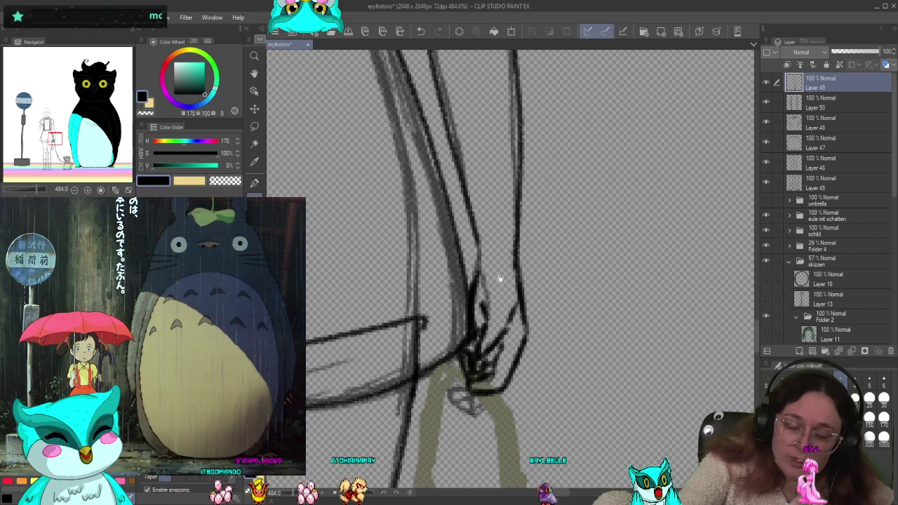
Ink both contours of the left-hand upper arm from the sleeve down and close them with the bent elbow
mouse_move(508, 308)
mouse_down()
mouse_move(540, 306)
mouse_move(544, 327)
mouse_up()
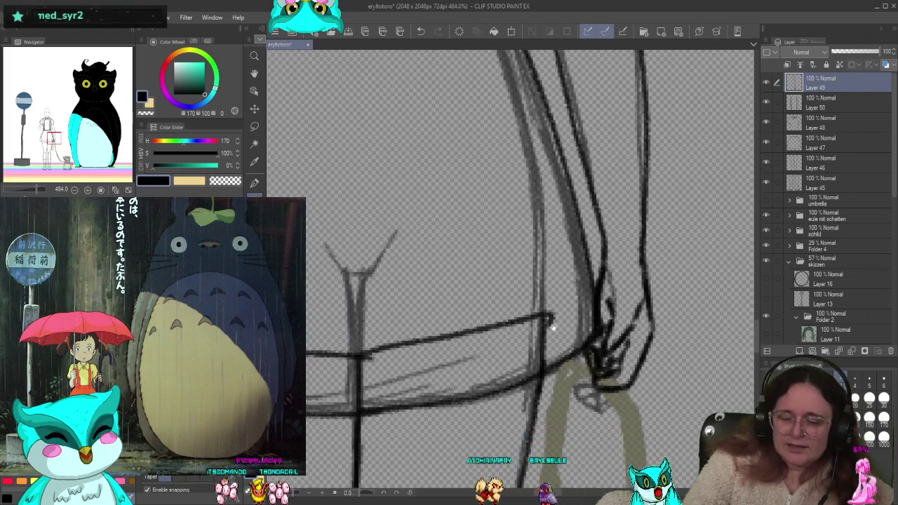
mouse_move(531, 337)
mouse_down()
mouse_move(332, 365)
mouse_move(387, 375)
mouse_up()
mouse_move(387, 374)
mouse_down()
mouse_move(550, 343)
mouse_move(426, 281)
mouse_move(473, 231)
mouse_move(425, 320)
mouse_move(433, 406)
mouse_move(437, 323)
mouse_move(415, 339)
mouse_up()
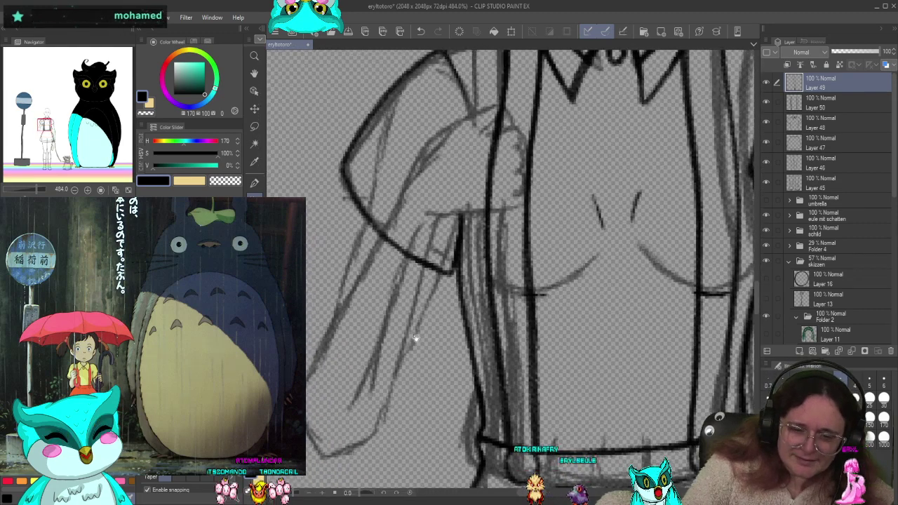
drag(403, 199, 308, 382)
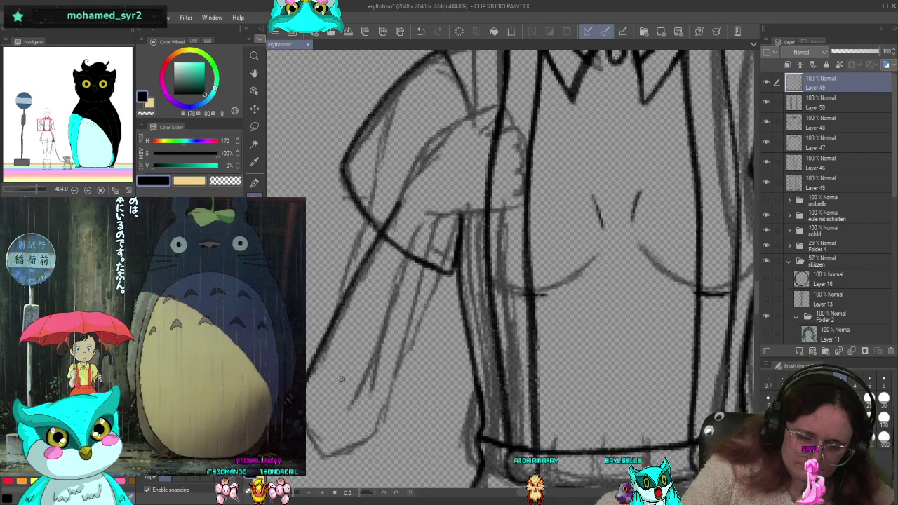
drag(434, 222, 391, 390)
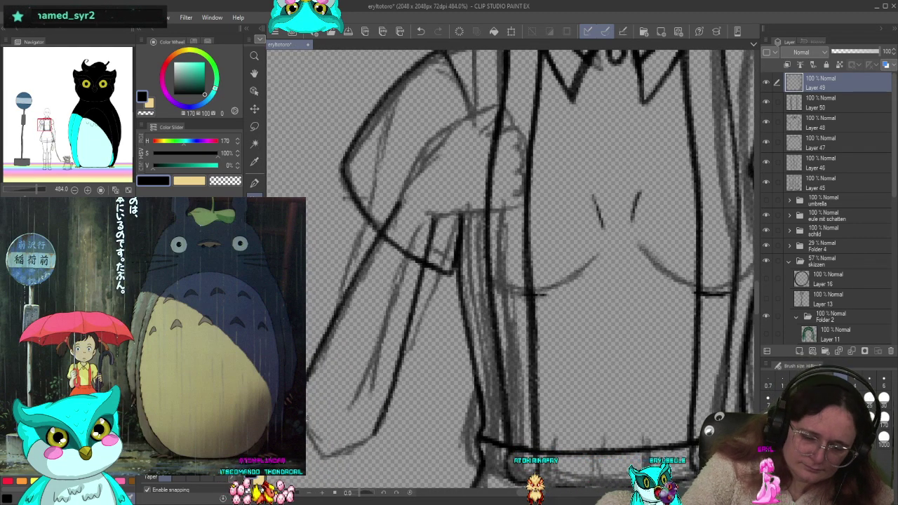
mouse_move(308, 432)
mouse_down()
mouse_move(346, 458)
mouse_move(323, 465)
mouse_move(362, 449)
mouse_up()
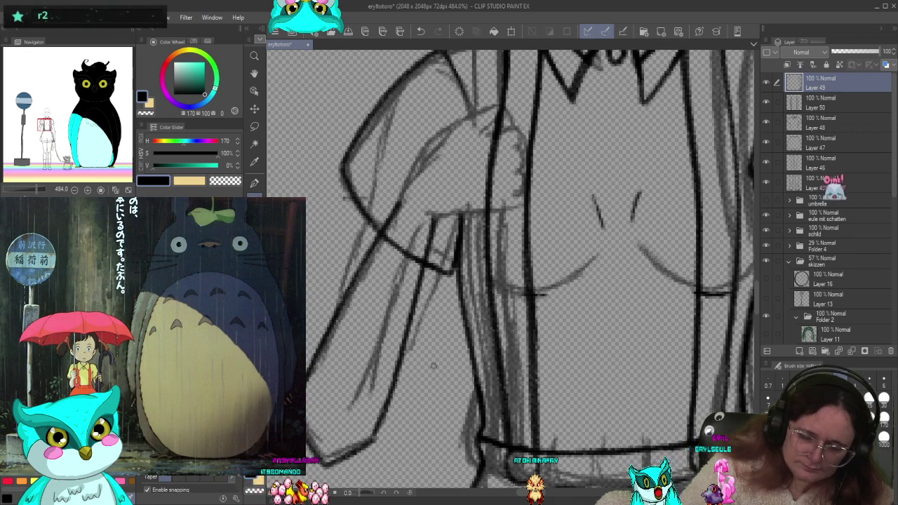
Ink both contours of the left-hand forearm between elbow and sleeve, redoing the stroke that misses the sketch
drag(442, 299, 430, 354)
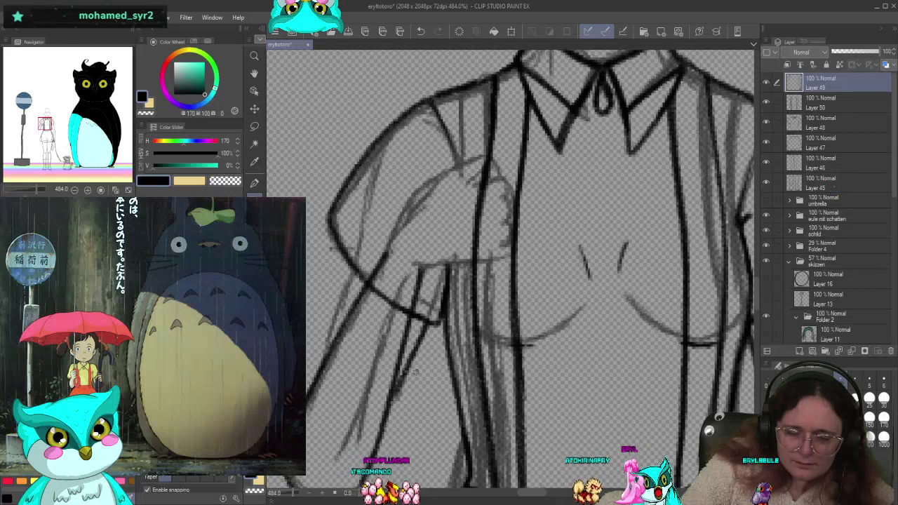
key(ctrl+z)
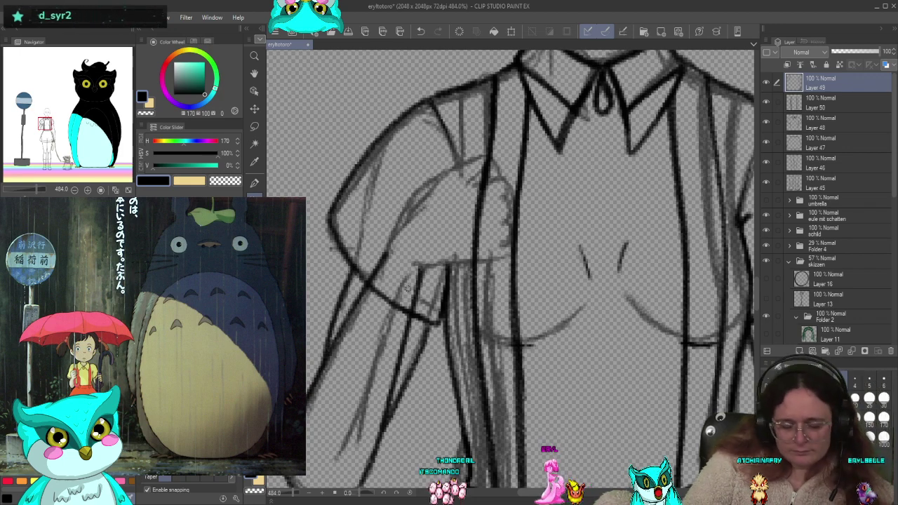
drag(335, 327, 319, 416)
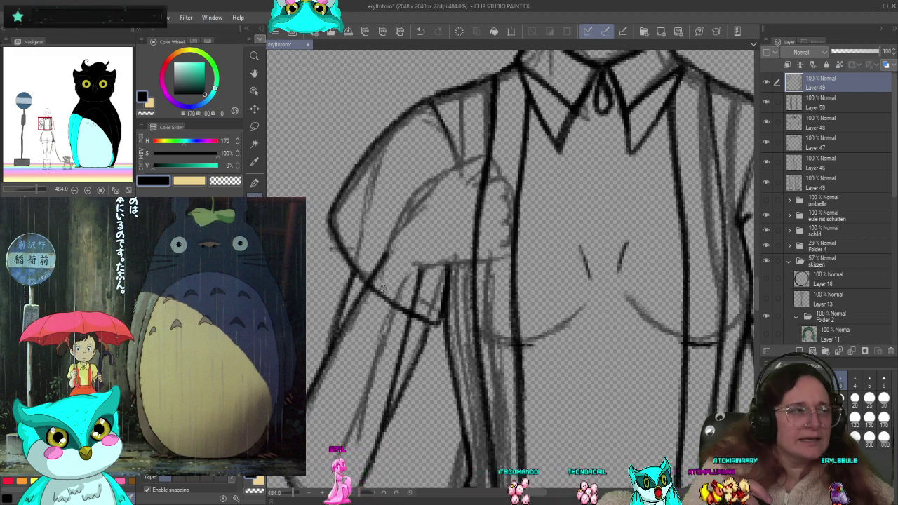
Ink the left-hand raised fist from the wrist over the back of the hand, adding the thumb and the curled fingers at the suspender
drag(495, 264, 463, 374)
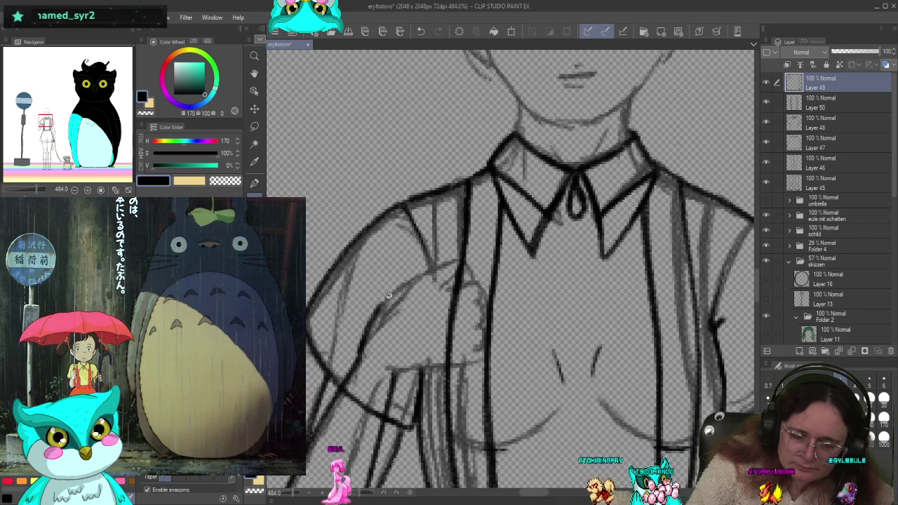
drag(374, 313, 435, 267)
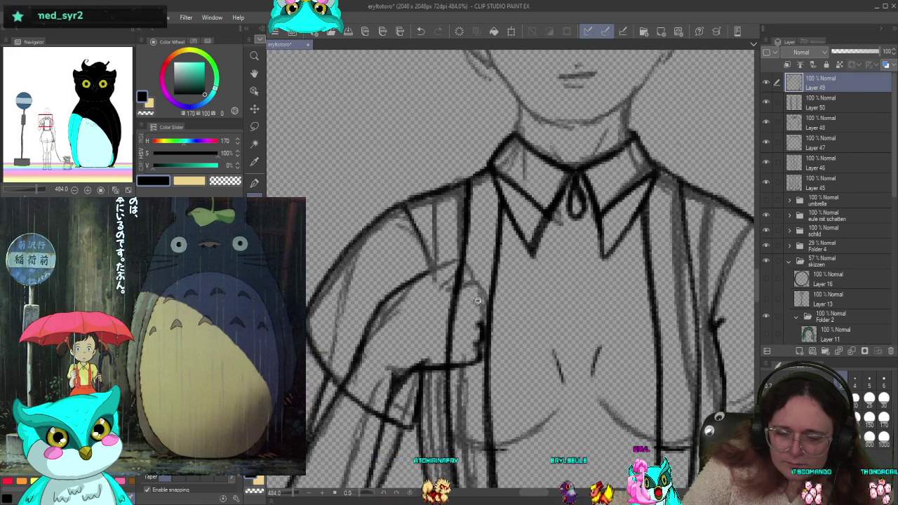
drag(479, 312, 479, 288)
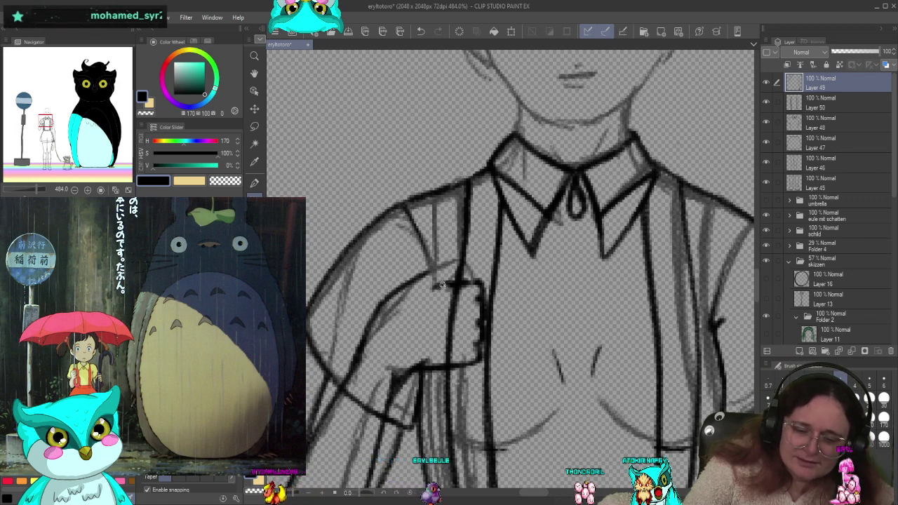
drag(423, 274, 462, 261)
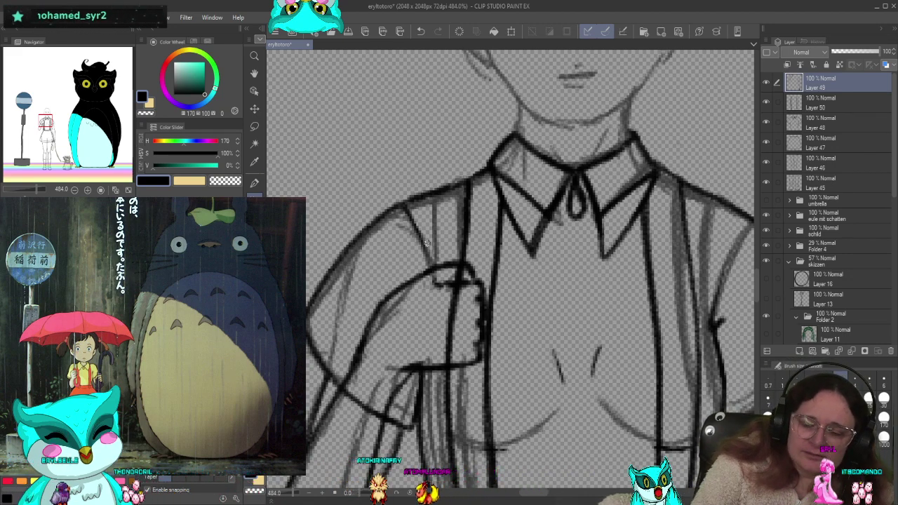
key(c)
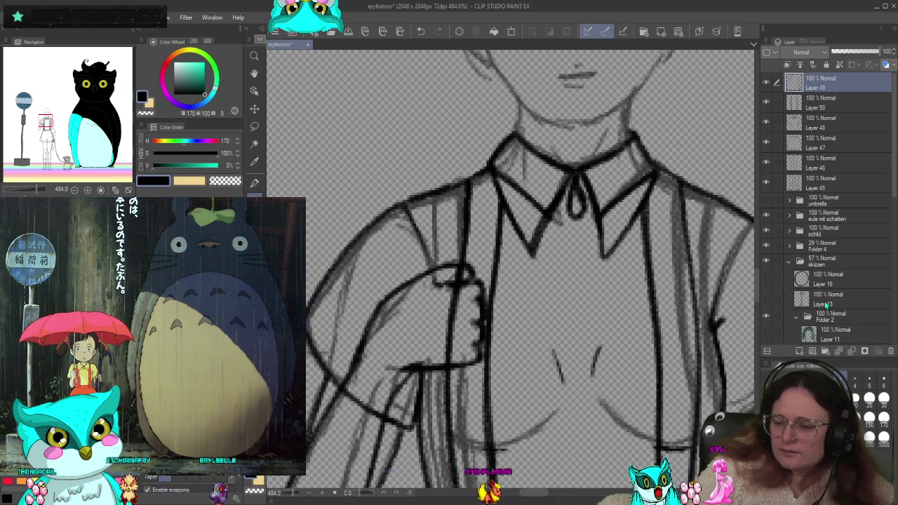
Ink both sides of the neck from jaw to collar and add the short neck muscle lines
mouse_move(725, 417)
mouse_down()
mouse_move(606, 358)
mouse_move(569, 351)
mouse_up()
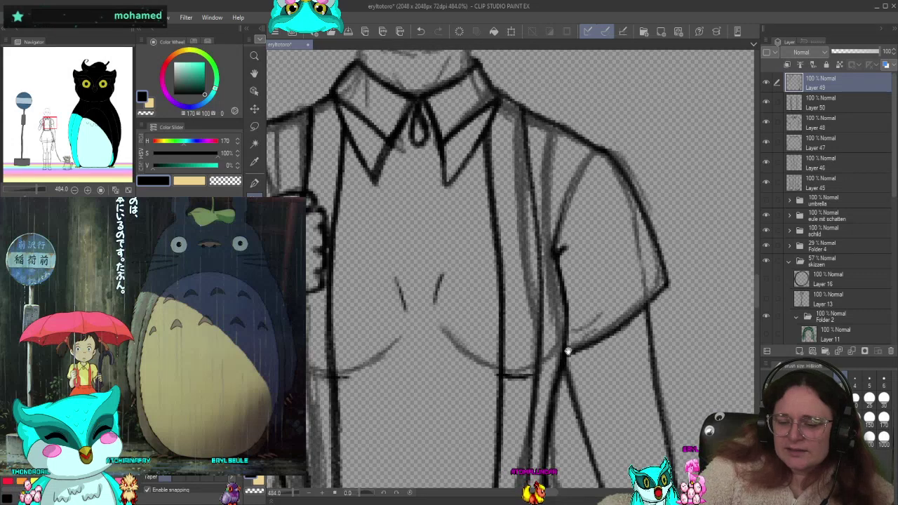
scroll(568, 351, up, 5)
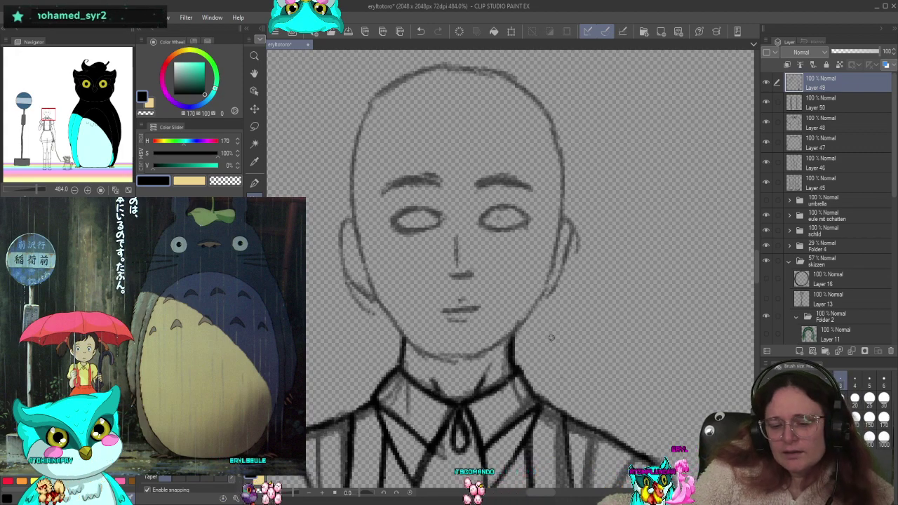
click(226, 181)
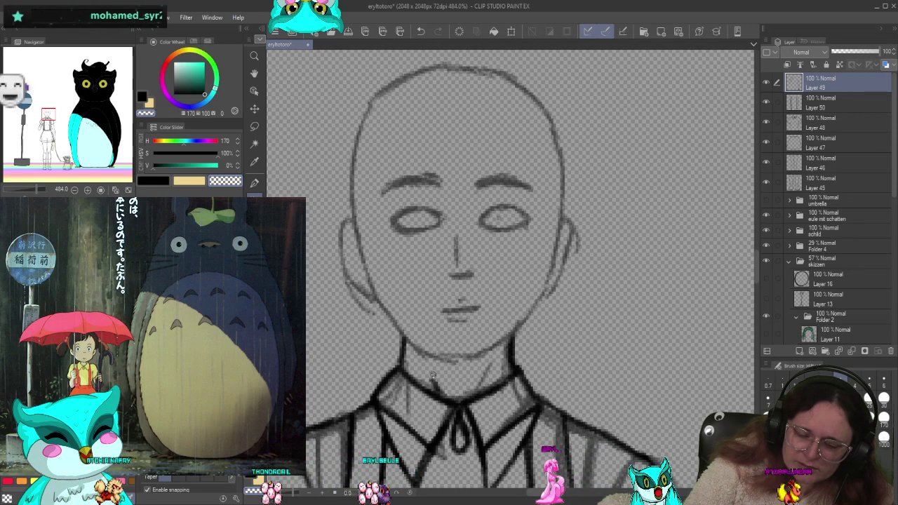
key(c)
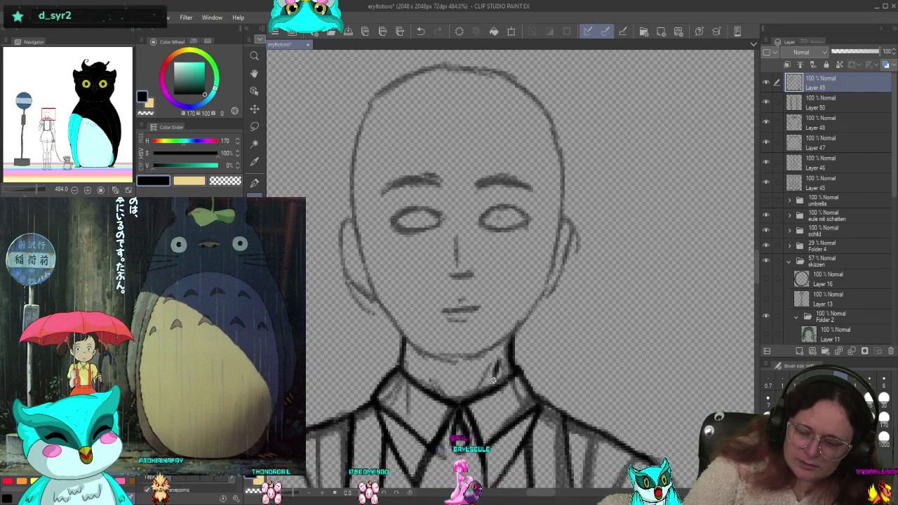
drag(460, 407, 457, 409)
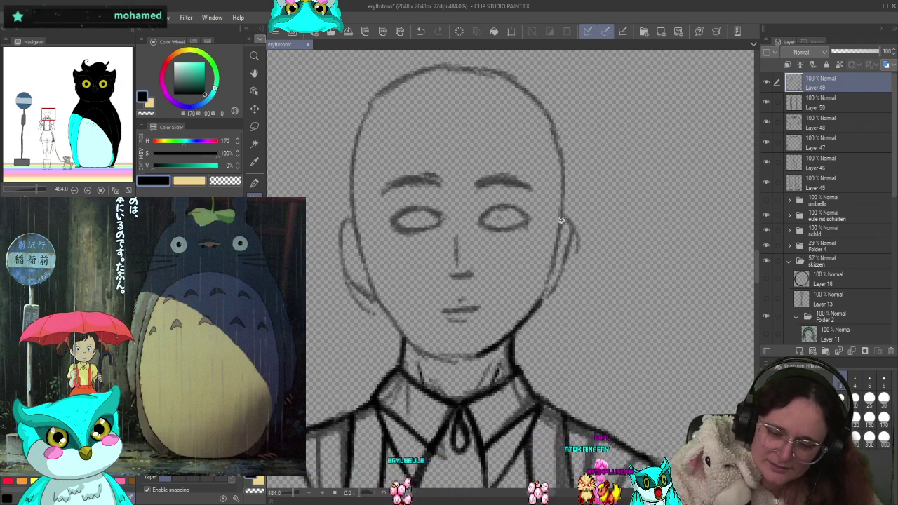
Ink the face contour along the sketch from both temples down to the chin, redoing the left-hand jaw stroke
drag(564, 205, 558, 239)
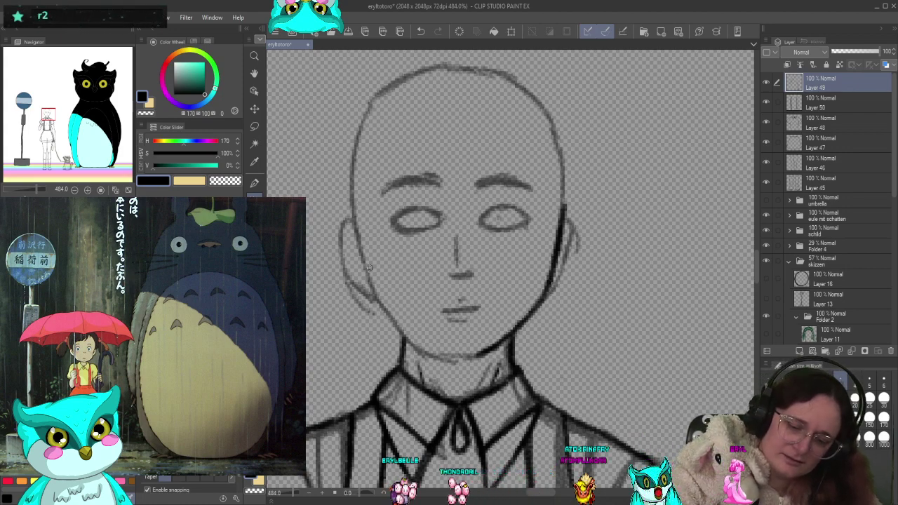
drag(353, 196, 395, 317)
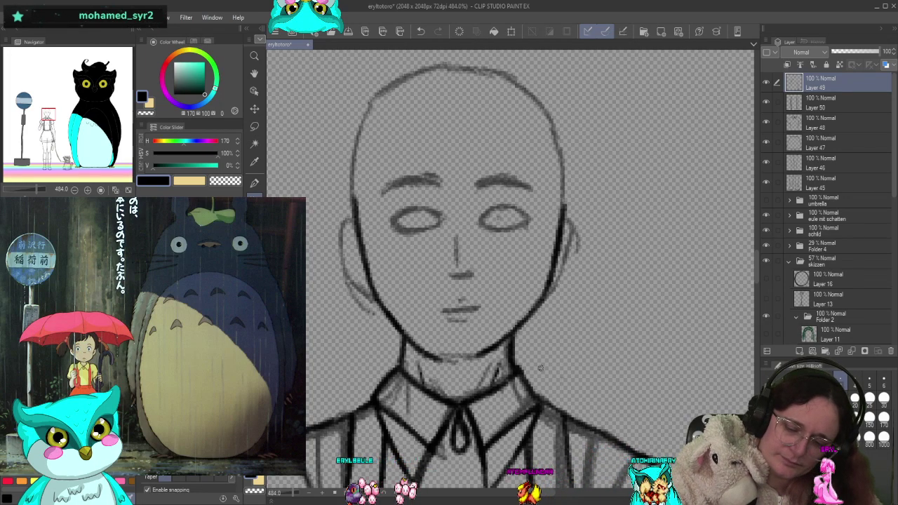
key(ctrl+z)
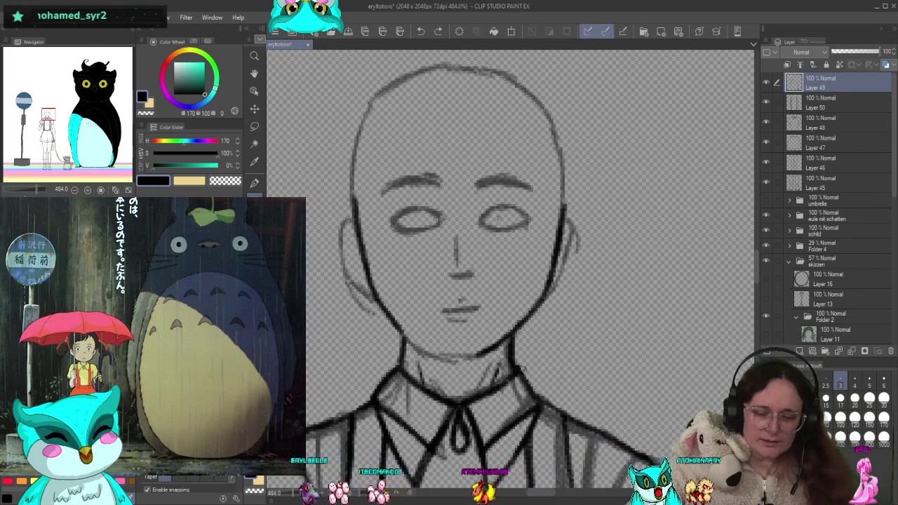
key(ctrl+z)
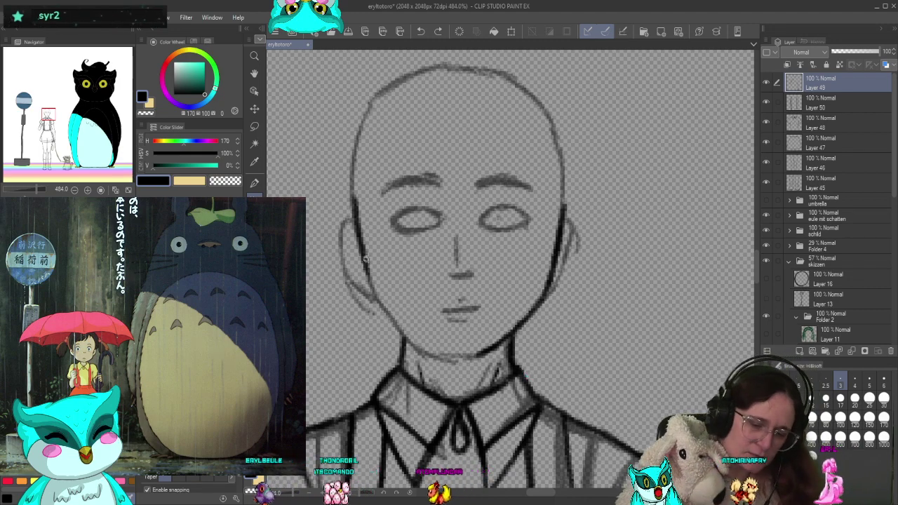
drag(366, 259, 426, 355)
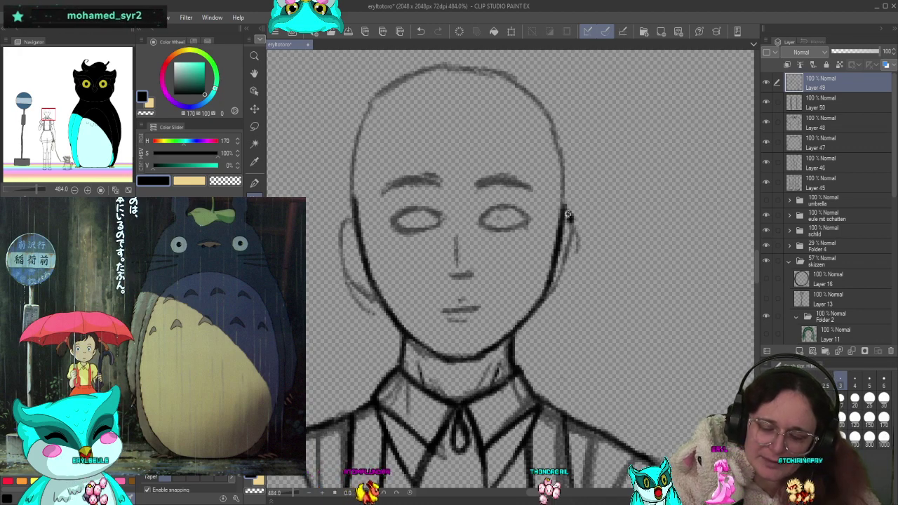
Ink the right-hand ear's outline down to the jaw, and try the left-hand ear's outline, undoing that stroke
drag(569, 220, 569, 249)
drag(568, 212, 567, 257)
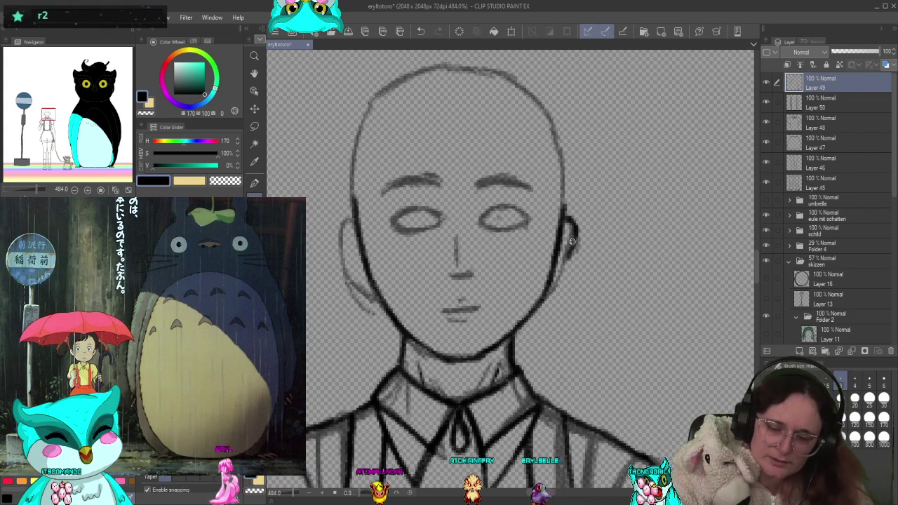
drag(572, 242, 558, 282)
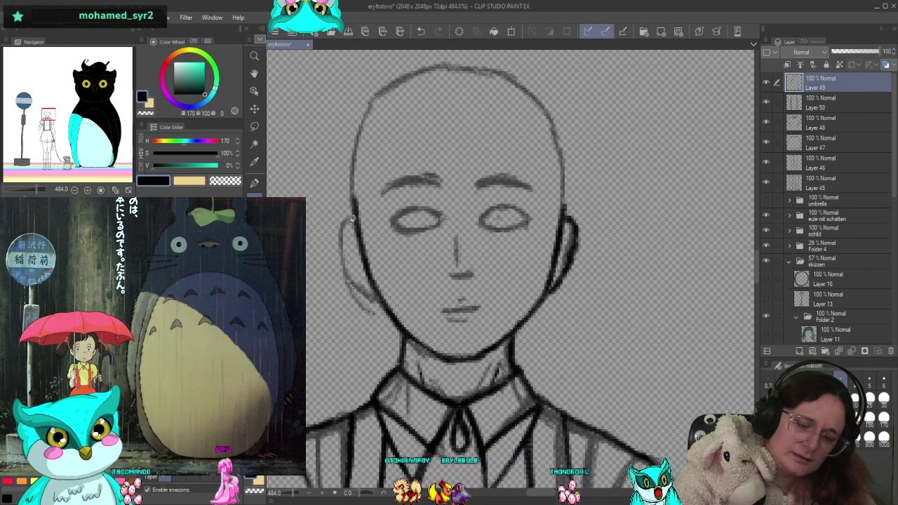
mouse_move(352, 219)
mouse_down()
mouse_move(342, 239)
mouse_move(371, 294)
mouse_up()
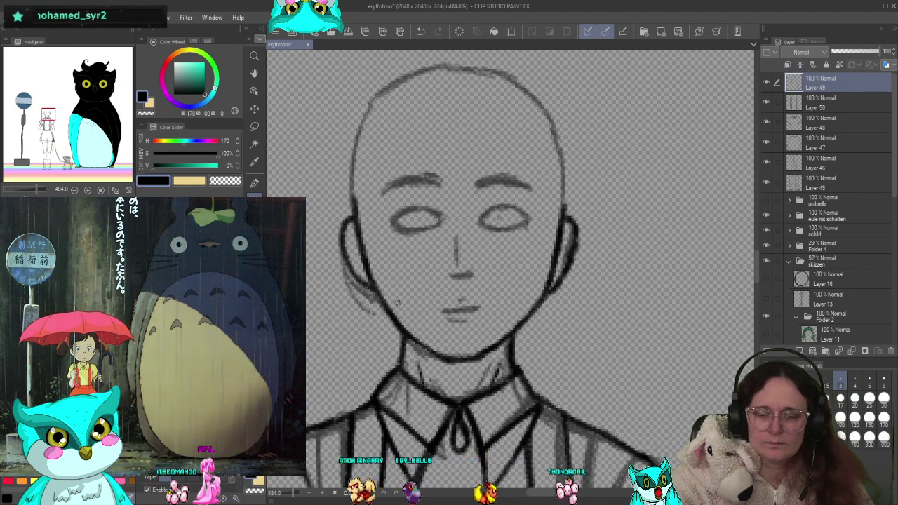
key(ctrl+z)
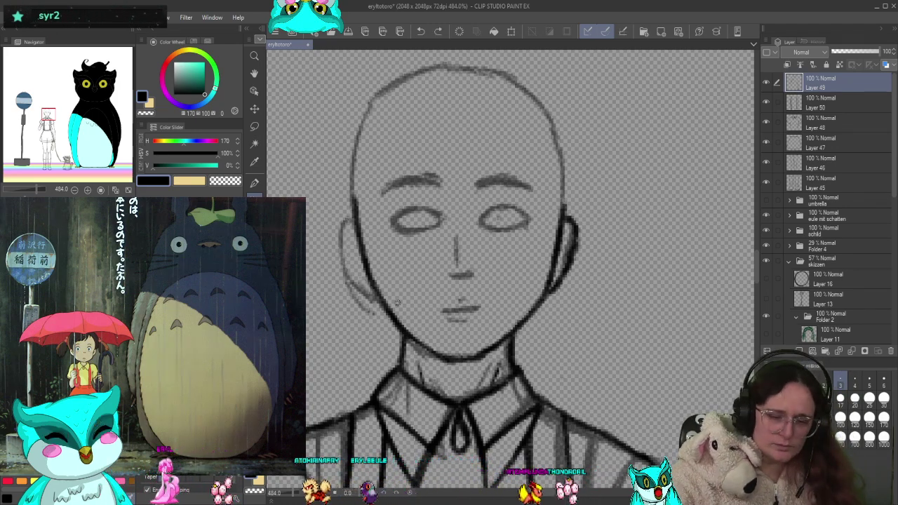
Ink the outline of the left ear over the sketch, undoing and redrawing the curve until it meets the jawline
drag(348, 219, 370, 304)
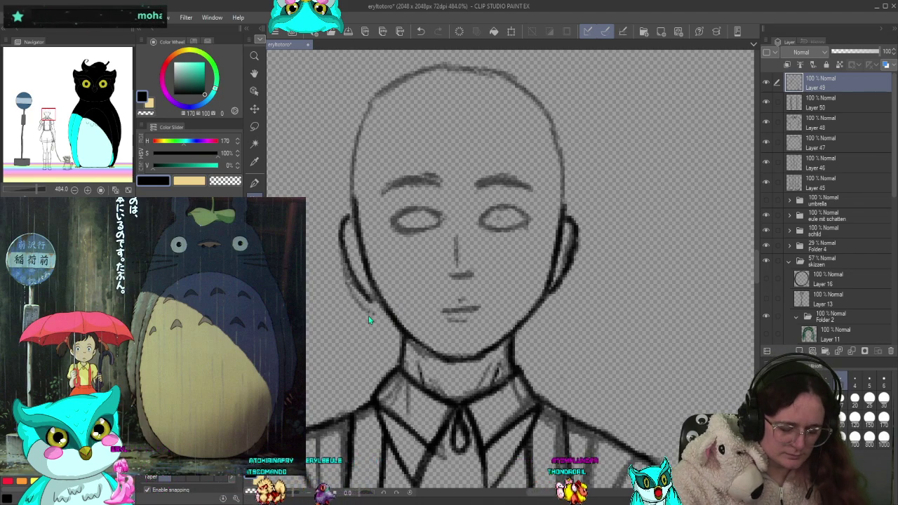
drag(349, 217, 379, 308)
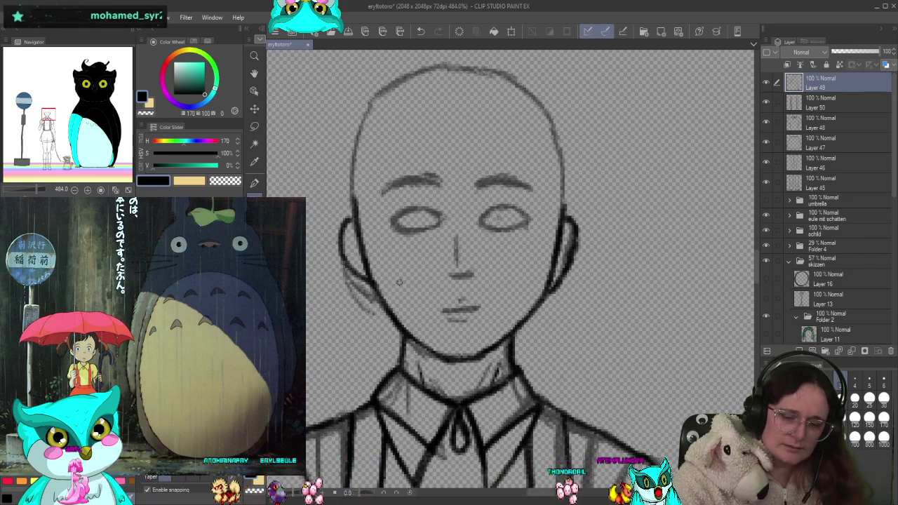
key(ctrl+z)
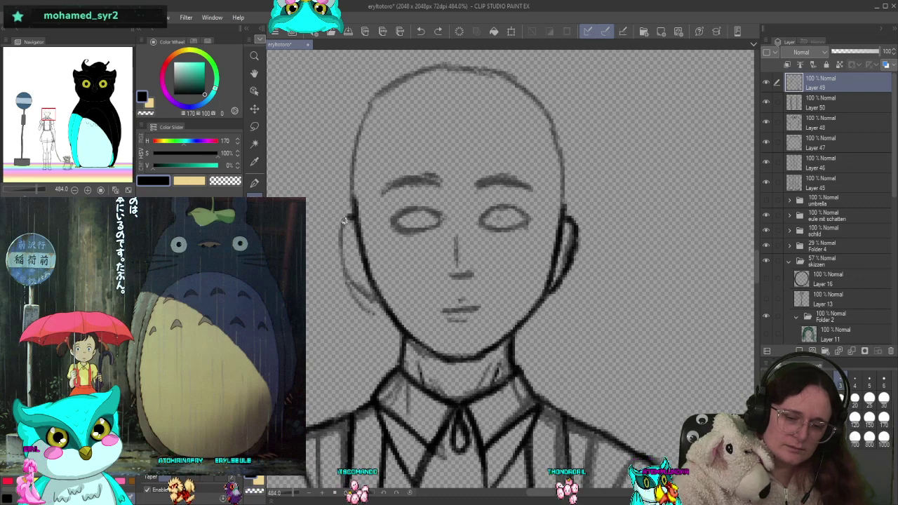
drag(345, 221, 376, 296)
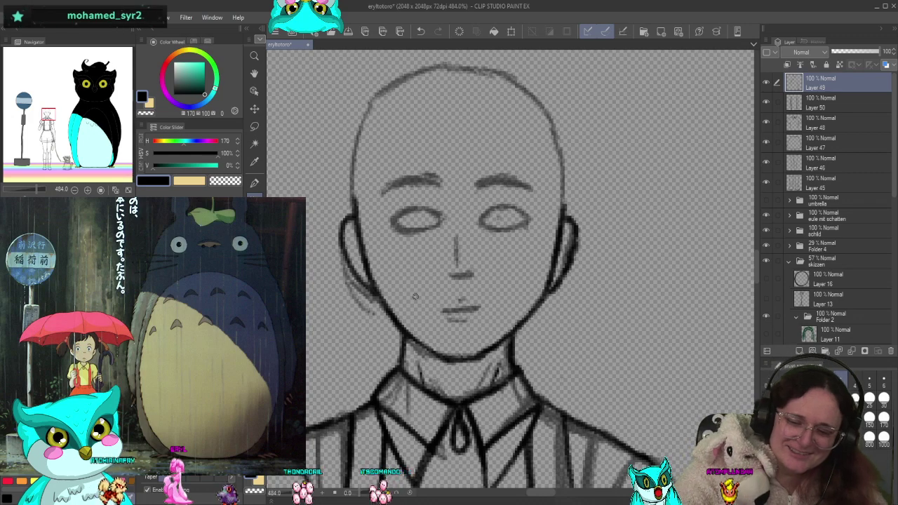
Ink both sides of the head above the ears and curve the outline inward toward the crown
drag(355, 138, 358, 224)
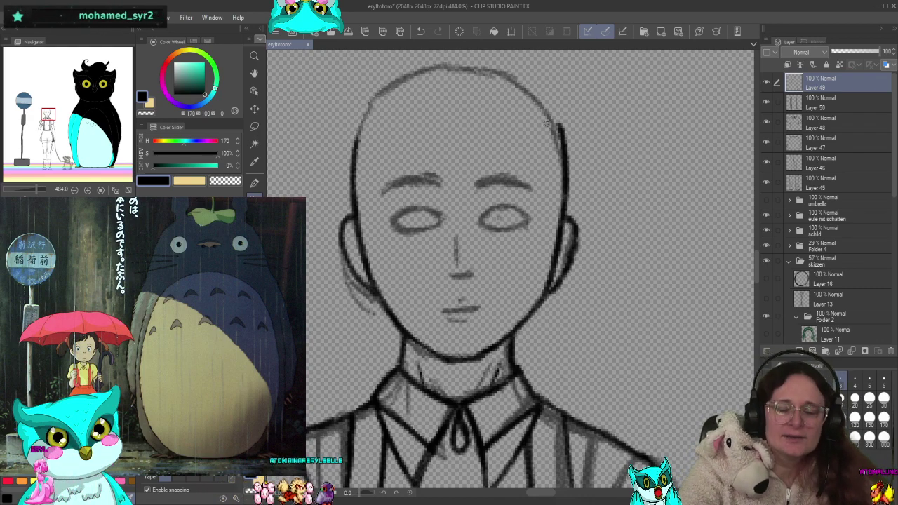
drag(356, 140, 443, 69)
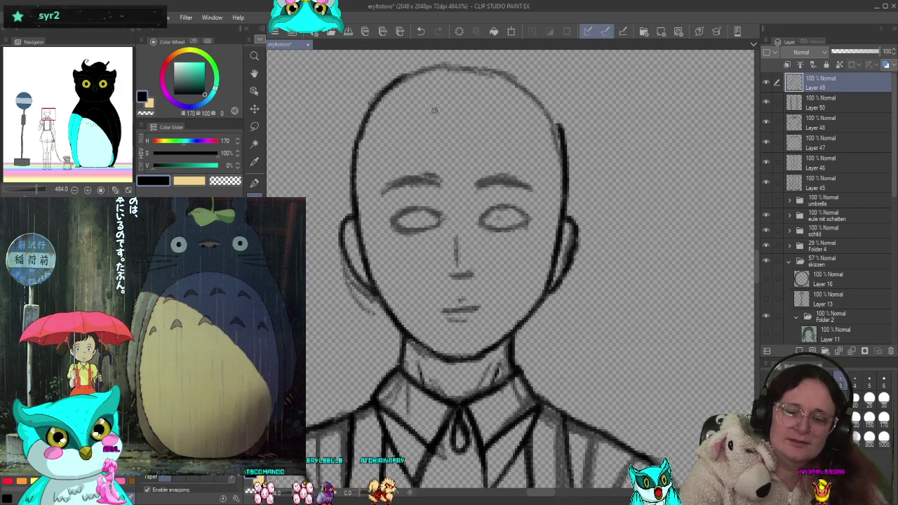
drag(553, 106, 526, 77)
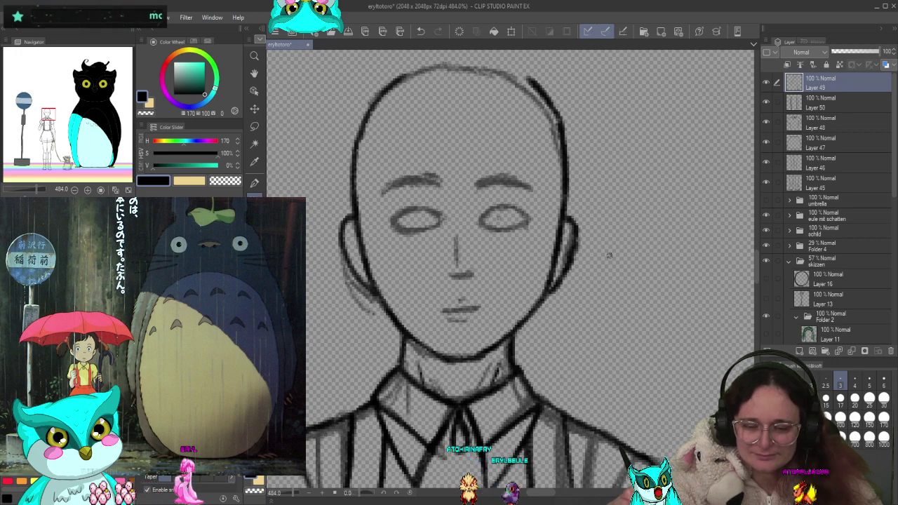
Add a new layer and ink the mouth line with a darker centre over the sketched lips
click(800, 352)
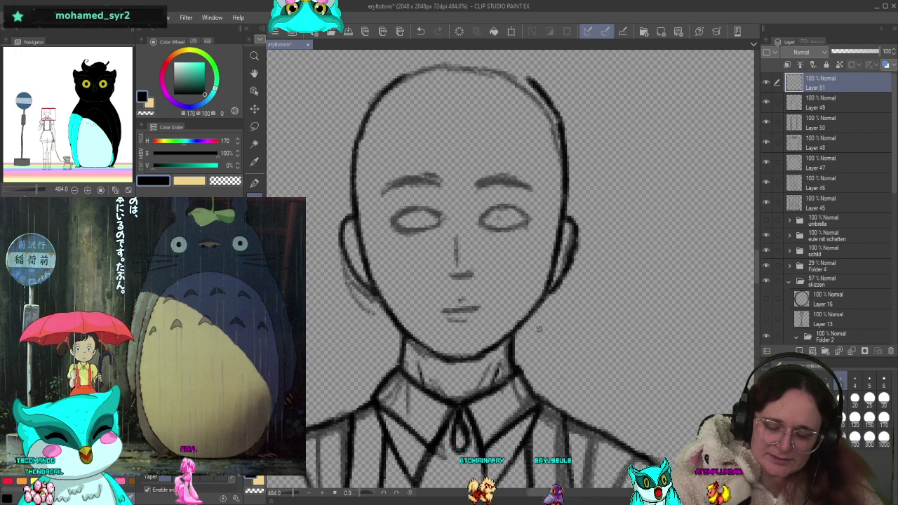
scroll(461, 309, up, 2)
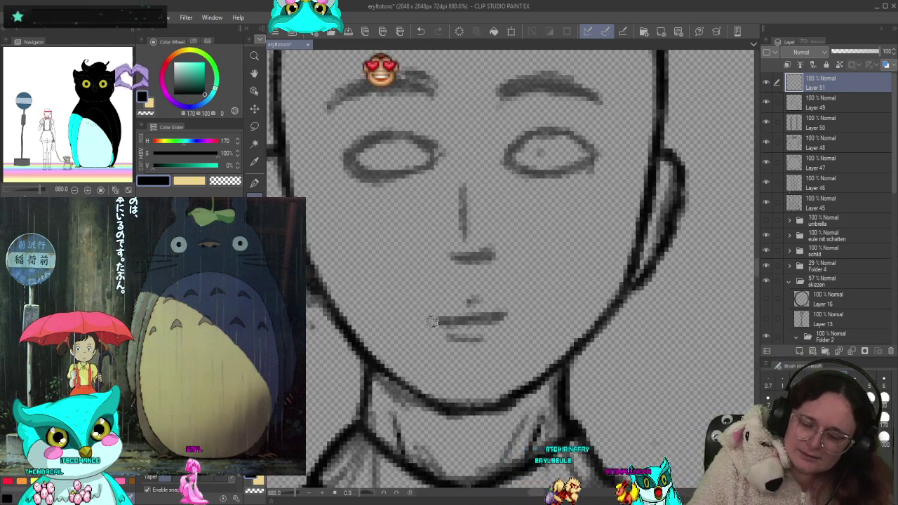
drag(506, 317, 438, 320)
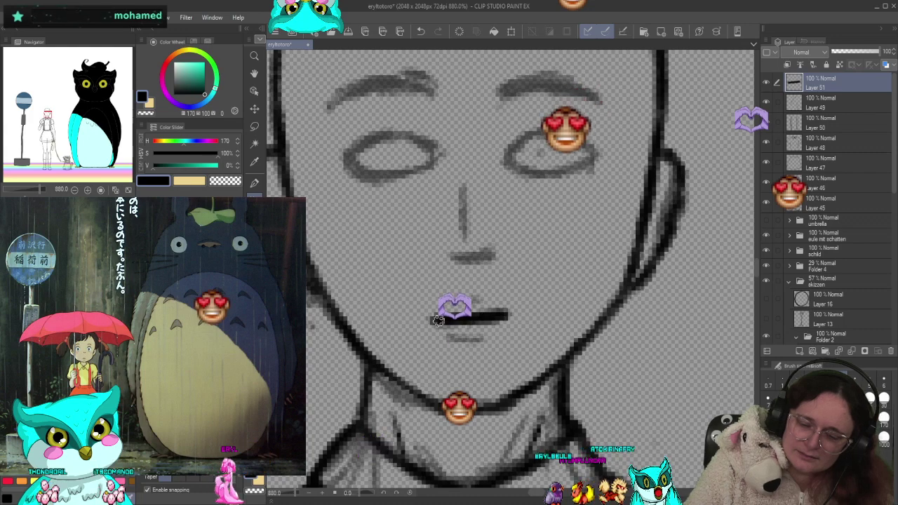
drag(513, 316, 430, 320)
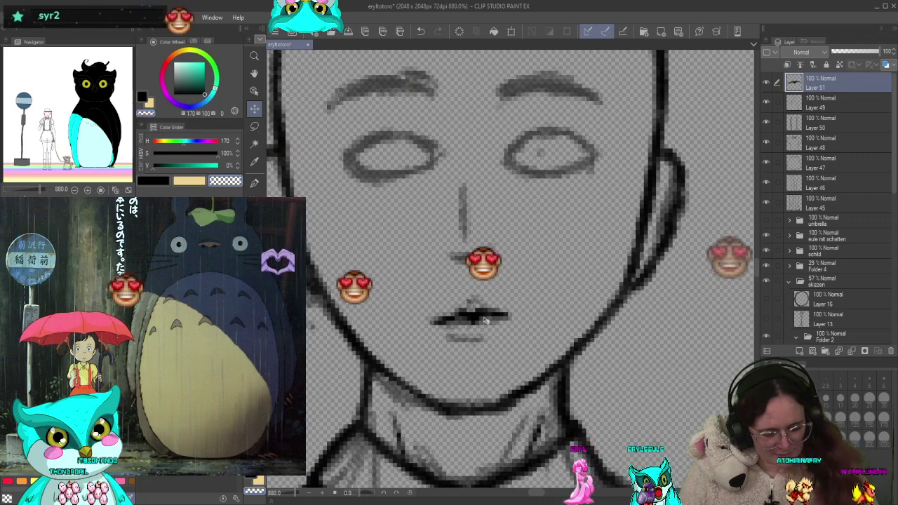
Rotate the inked mouth slightly clockwise to level it
key(ctrl+t)
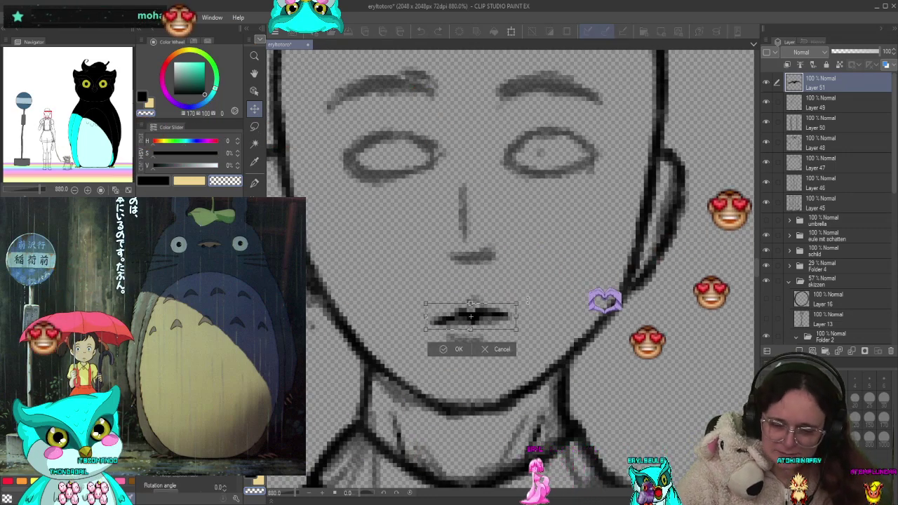
drag(525, 293, 529, 302)
key(Return)
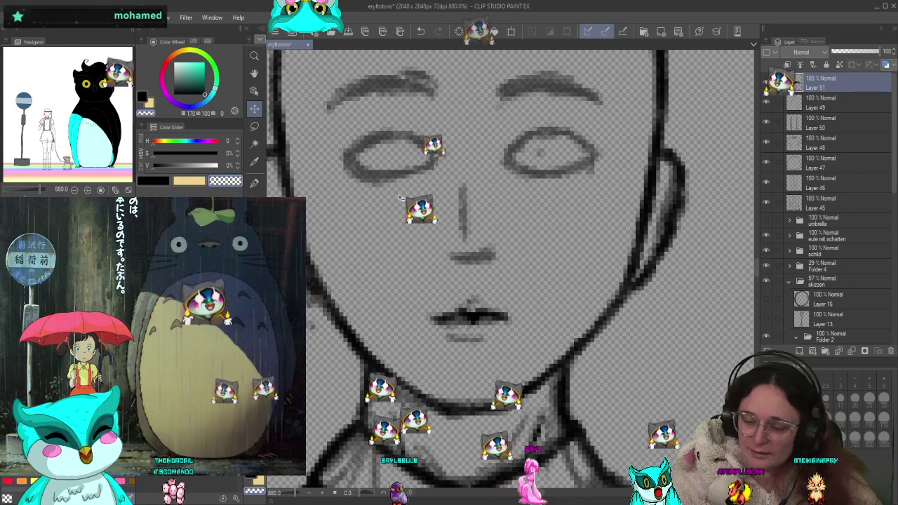
Add a new layer and ink the nose with a short base curve and two vertical bridge lines
click(800, 351)
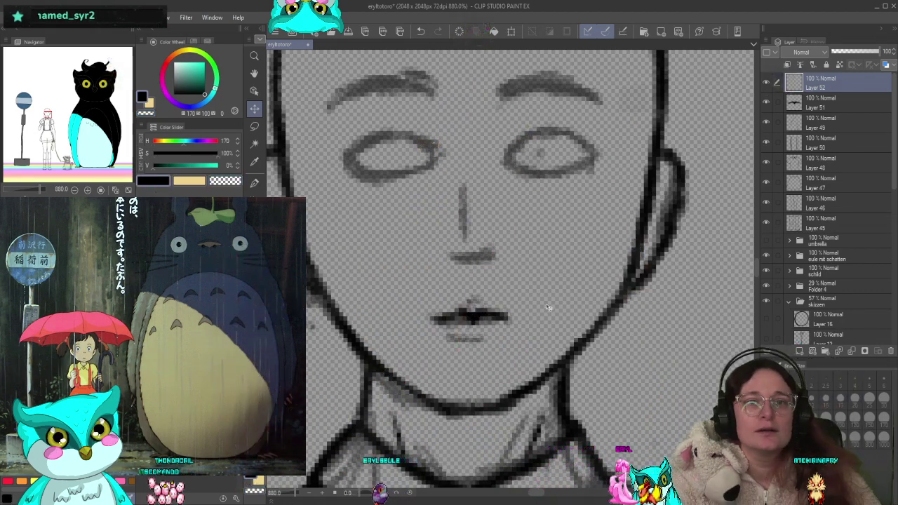
scroll(889, 291, down, 1)
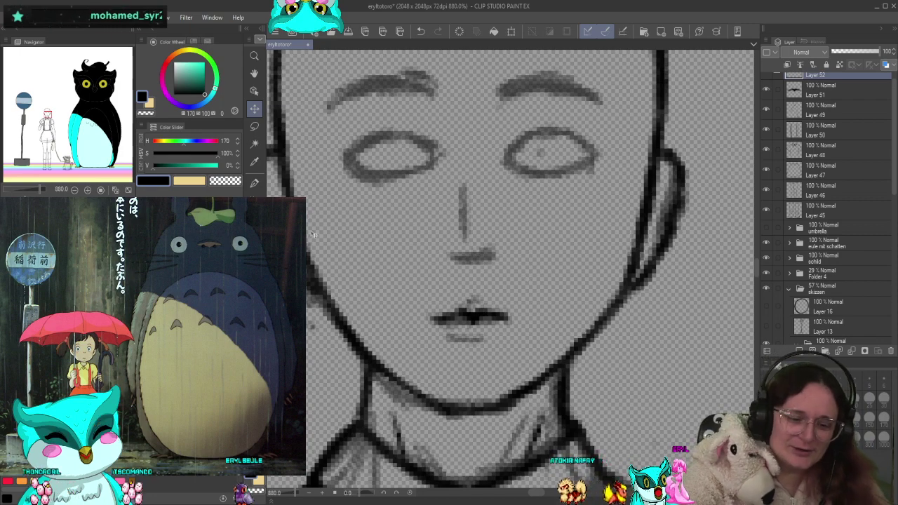
key(p)
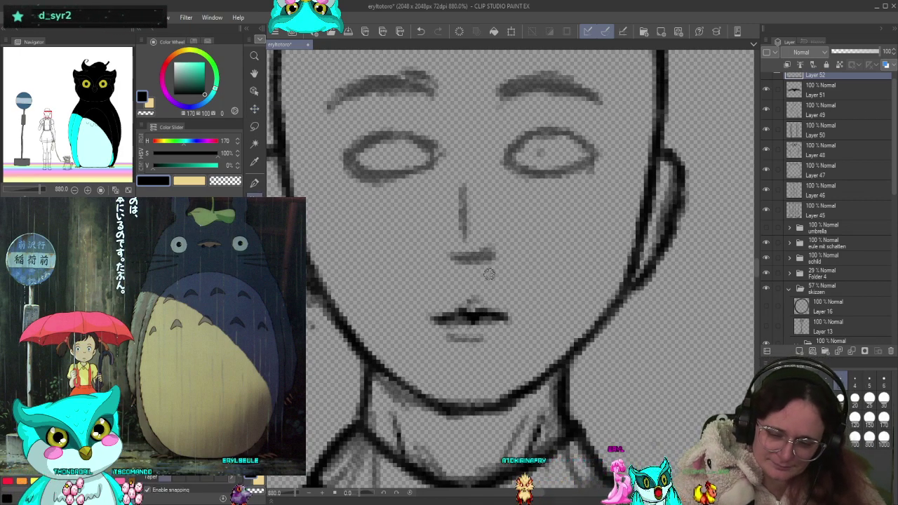
drag(456, 270, 491, 270)
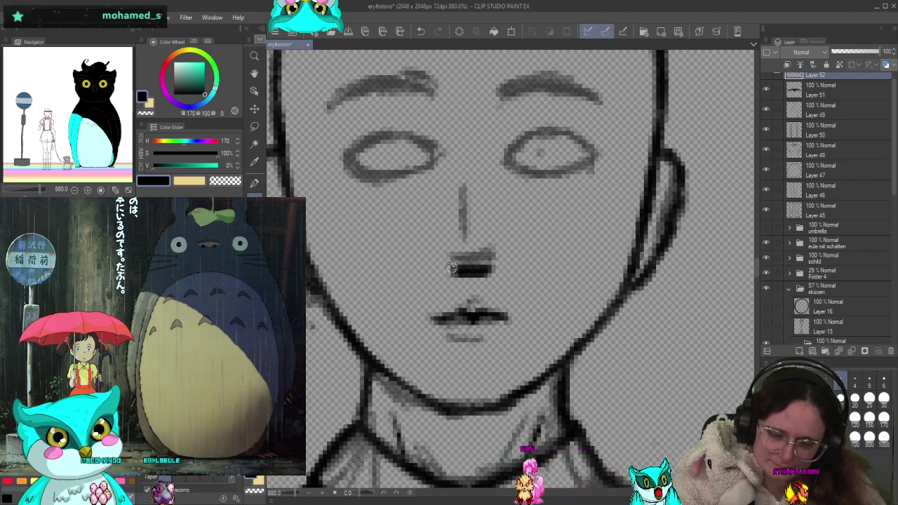
mouse_move(457, 183)
mouse_down()
mouse_move(460, 232)
mouse_move(479, 230)
mouse_up()
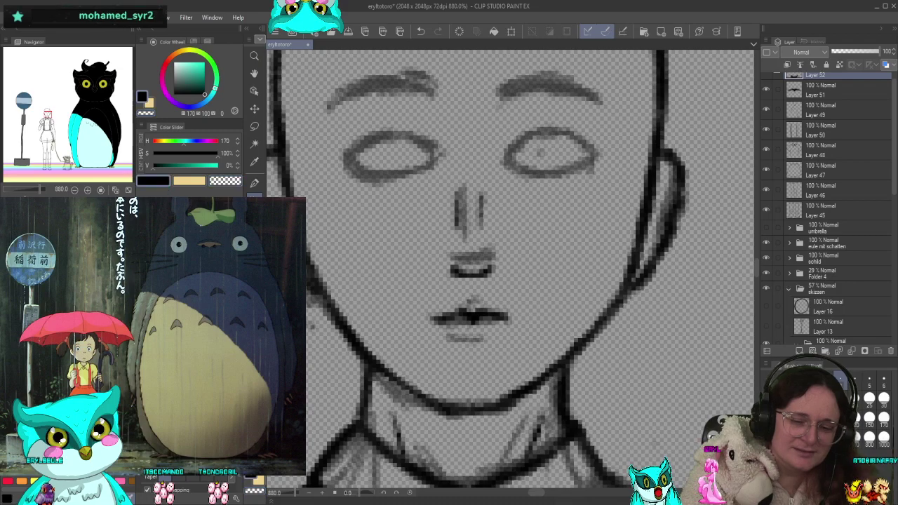
On a new layer, ink the right eye with a winged upper lid, lower lid, iris and pupil
click(804, 350)
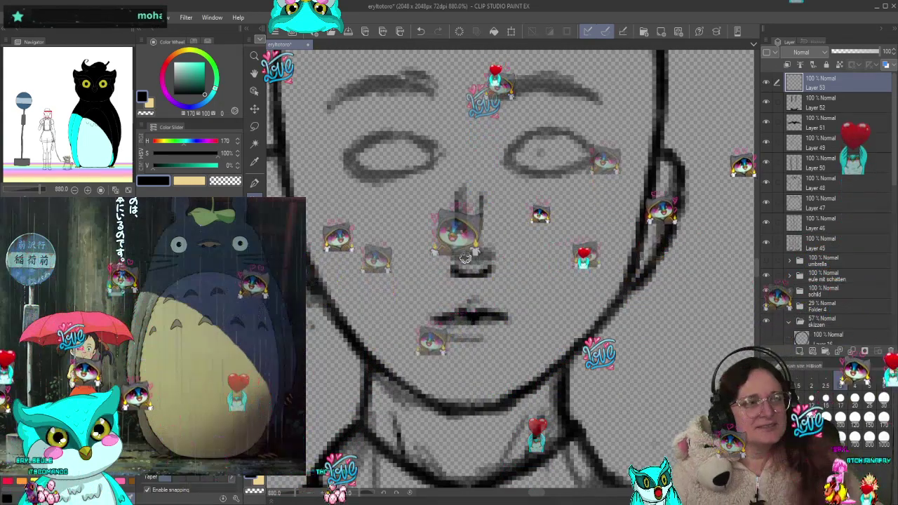
drag(391, 227, 411, 351)
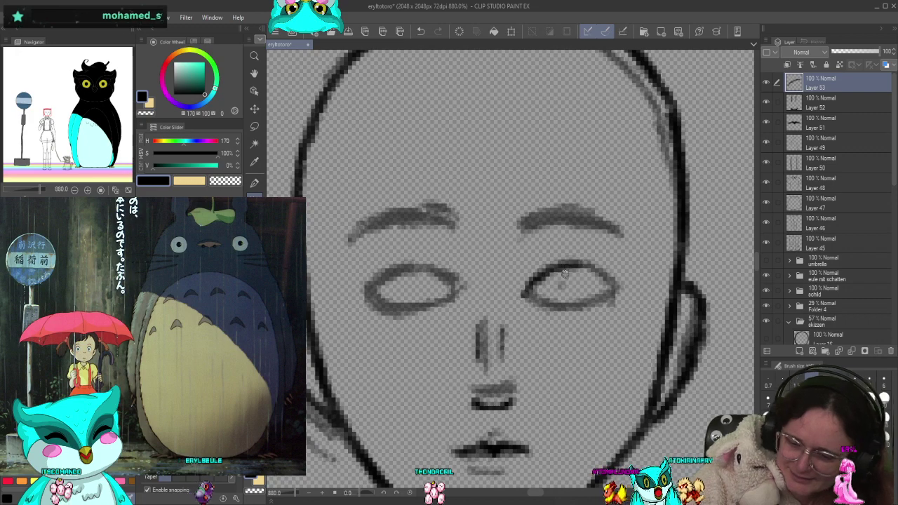
drag(547, 269, 516, 311)
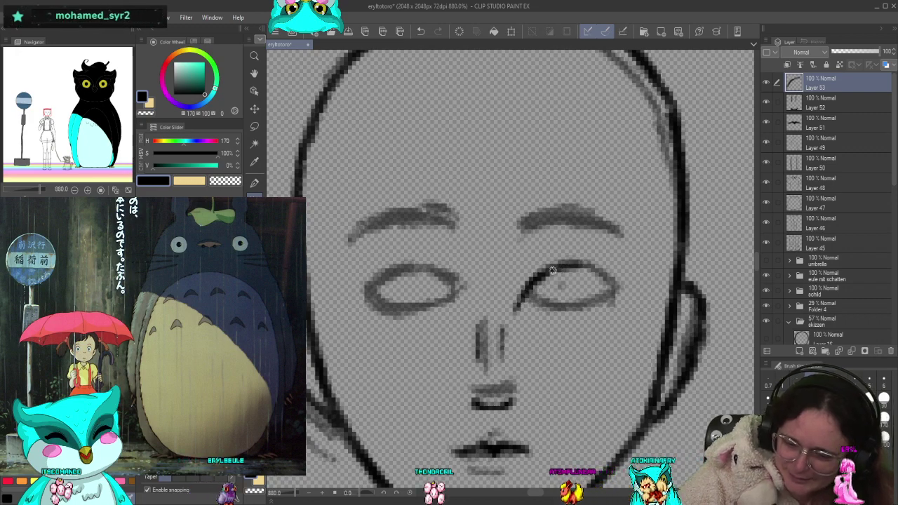
drag(550, 265, 612, 280)
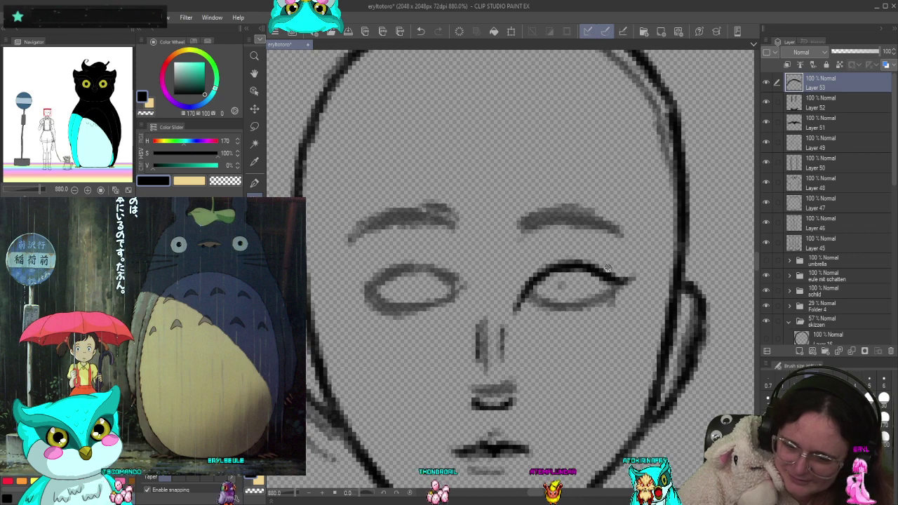
drag(525, 301, 598, 295)
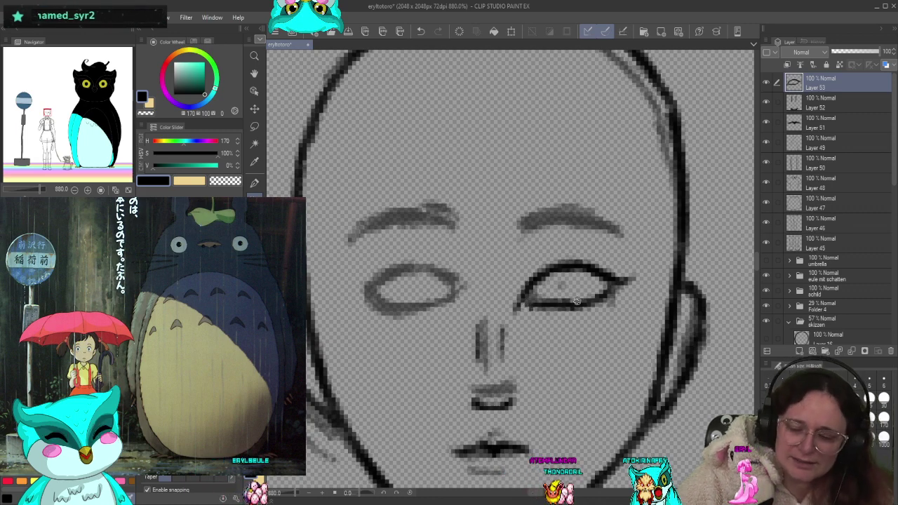
drag(523, 302, 584, 302)
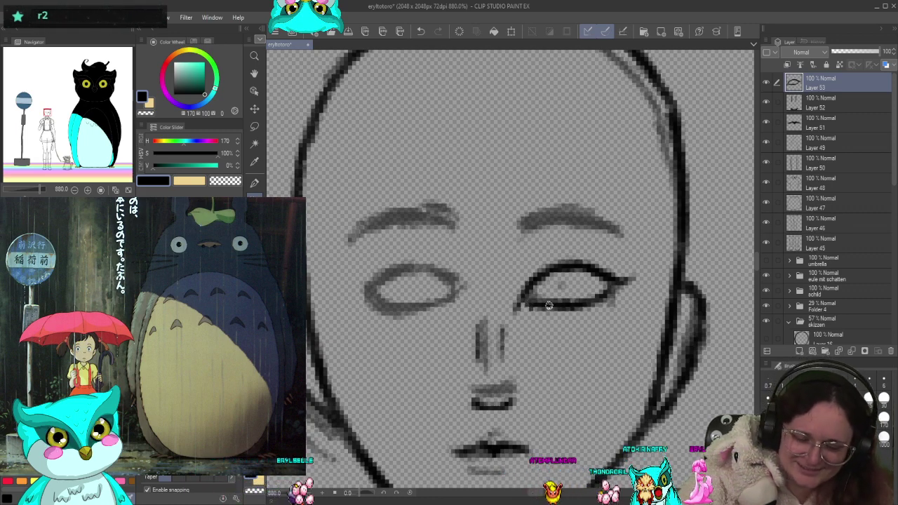
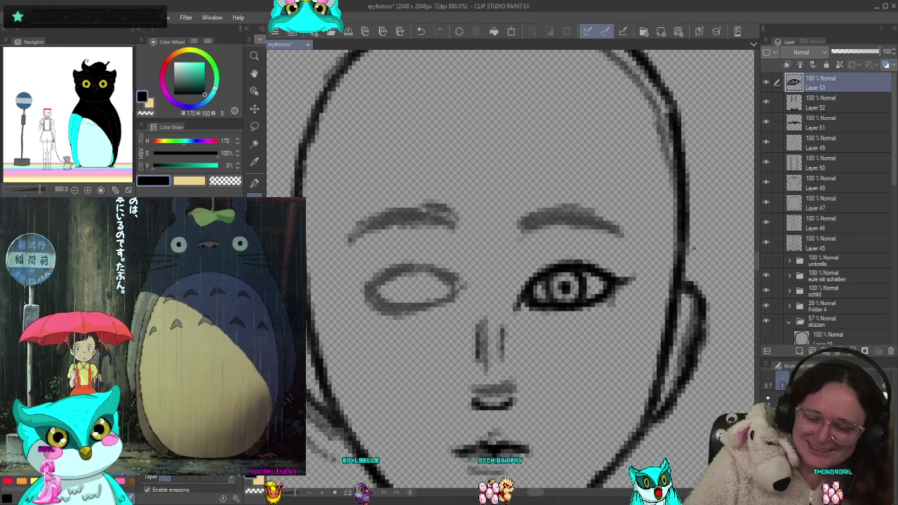
Add a new layer and ink a thick arched eyebrow over the sketched right brow
click(801, 352)
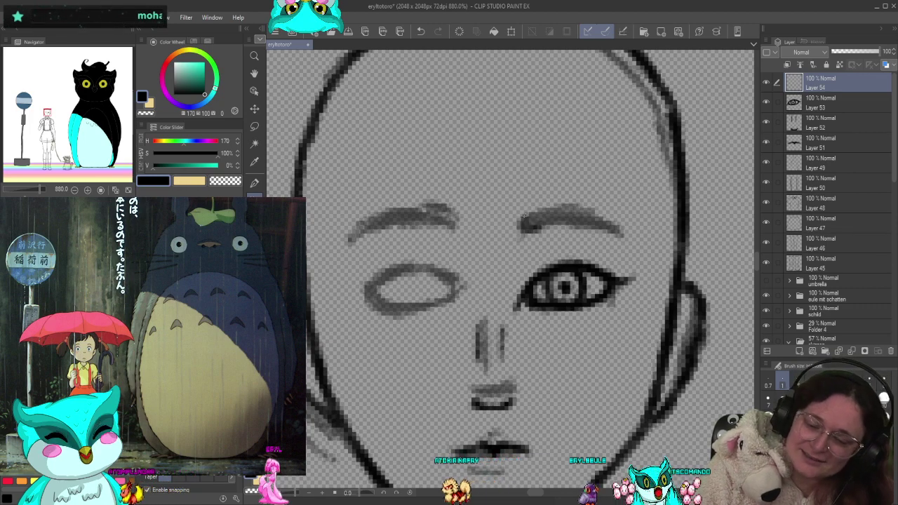
mouse_move(524, 219)
mouse_down()
mouse_move(577, 222)
mouse_move(585, 210)
mouse_move(544, 216)
mouse_move(630, 245)
mouse_move(570, 215)
mouse_move(620, 223)
mouse_up()
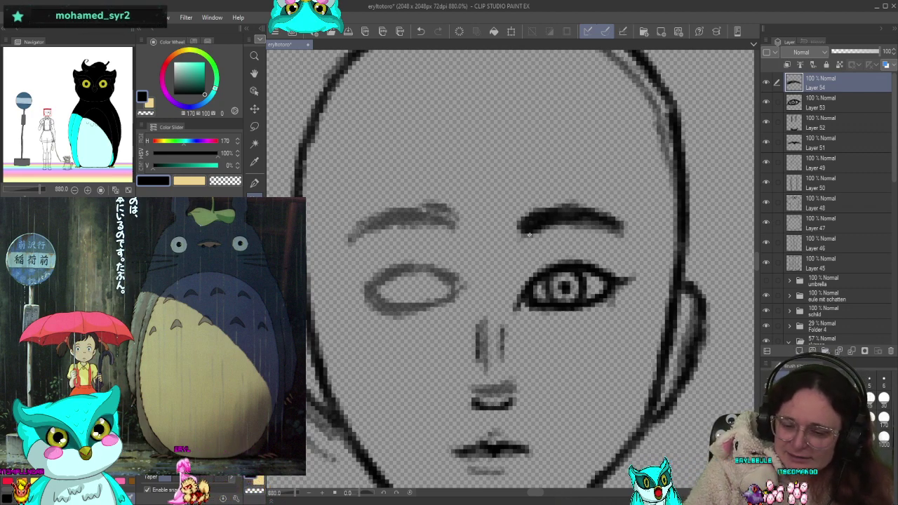
mouse_move(557, 217)
mouse_down()
mouse_move(585, 218)
mouse_move(557, 219)
mouse_move(604, 215)
mouse_move(568, 210)
mouse_move(629, 221)
mouse_up()
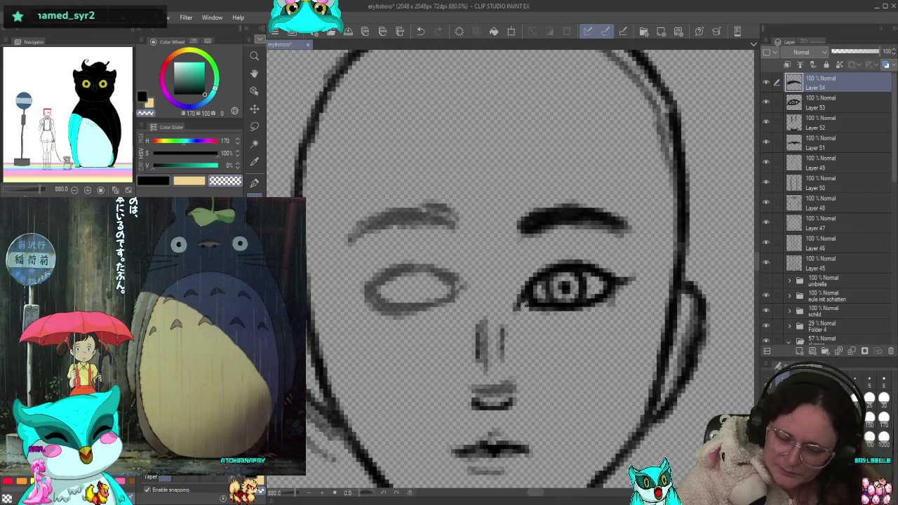
Select the inked eye and eyebrow layers together and duplicate both
click(814, 105)
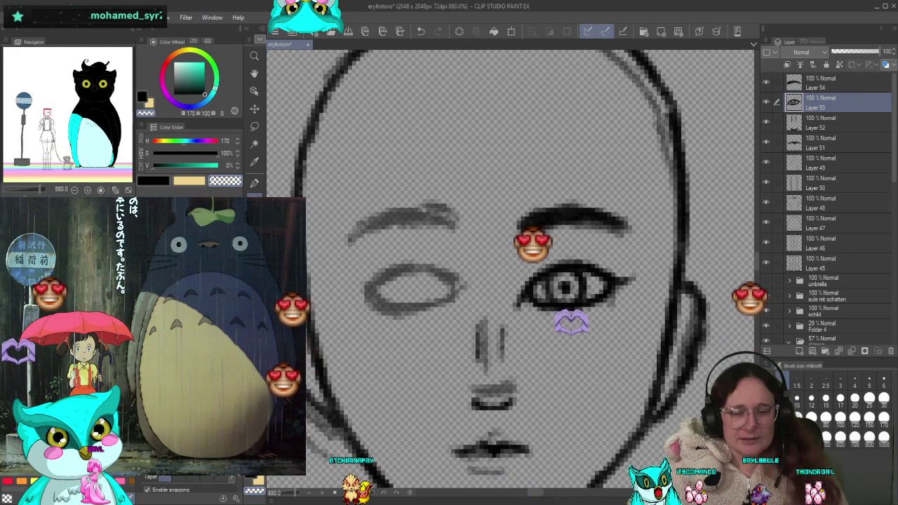
click(838, 83)
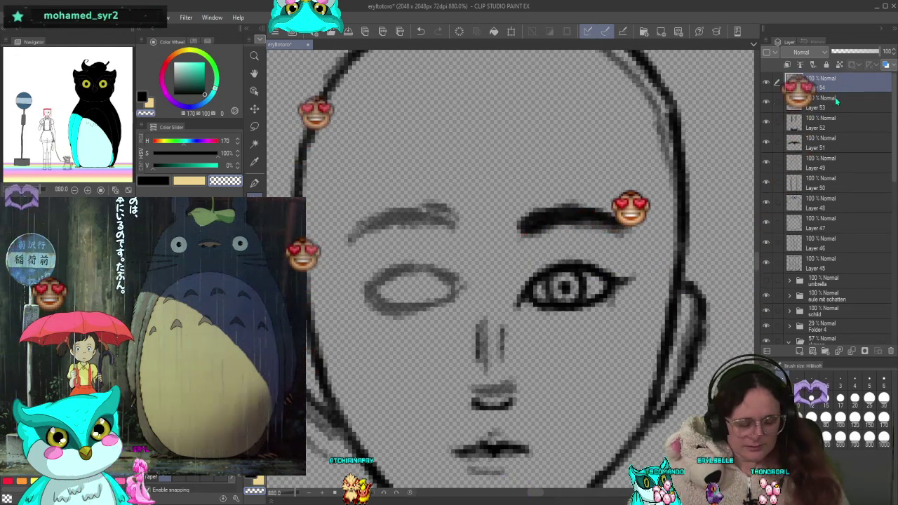
ctrl+click(836, 106)
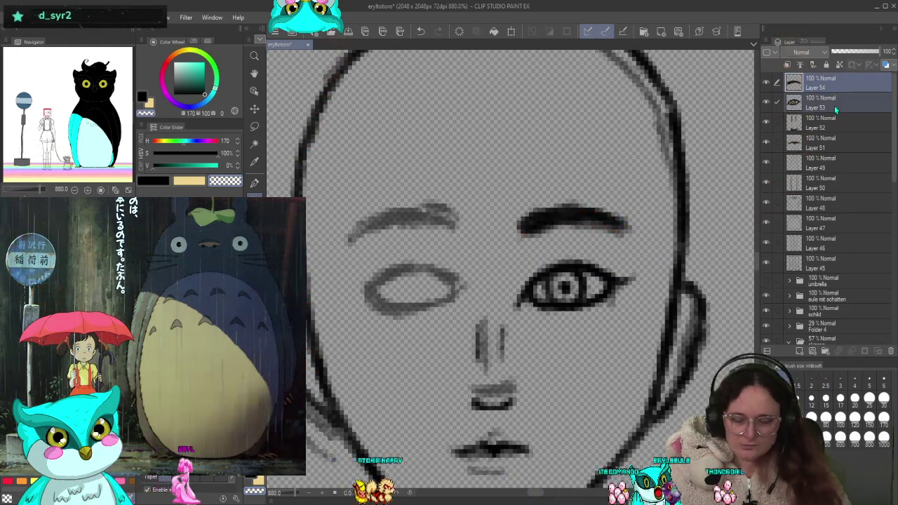
key(ctrl+j)
ctrl+click(836, 104)
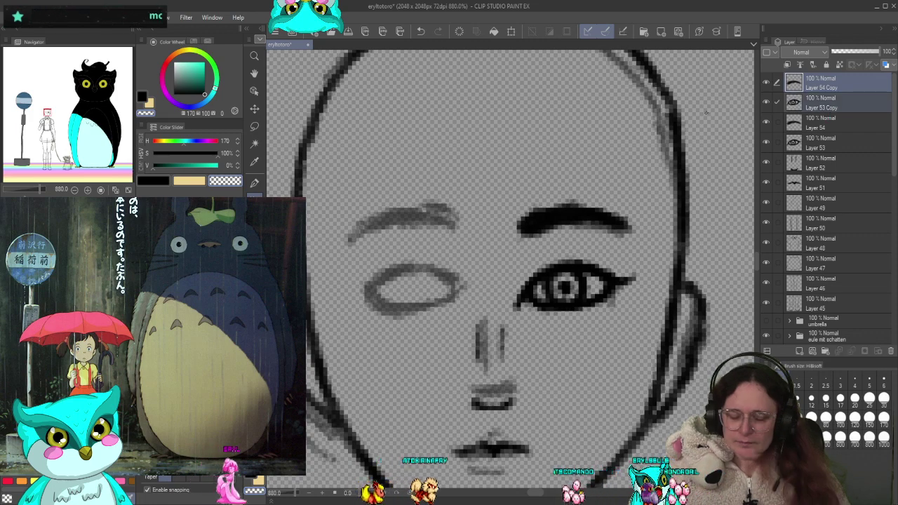
Mirror the copied eye and eyebrow horizontally and place them over the sketched left eye and brow
key(ctrl+t)
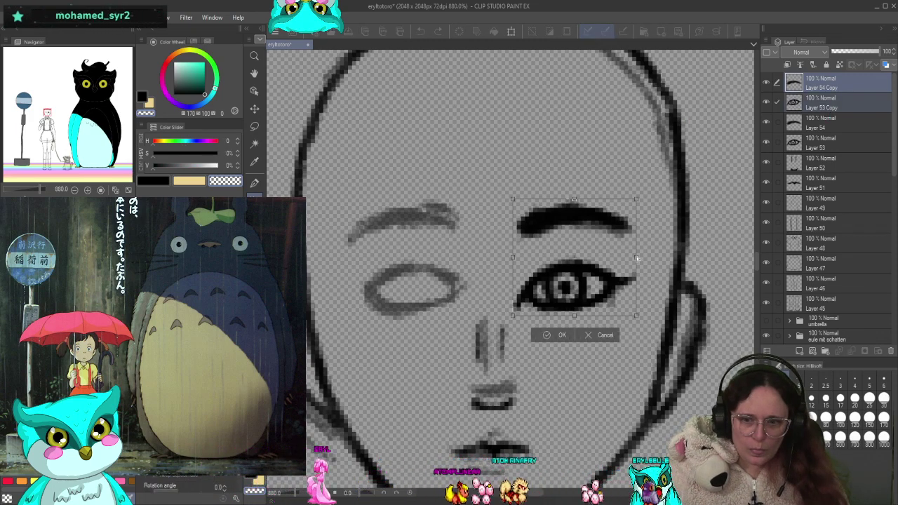
drag(515, 260, 395, 260)
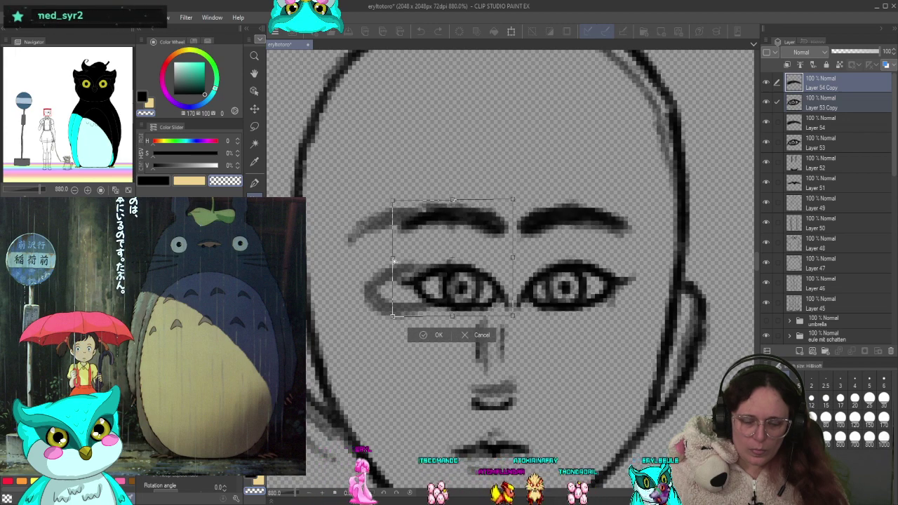
key(ctrl+z)
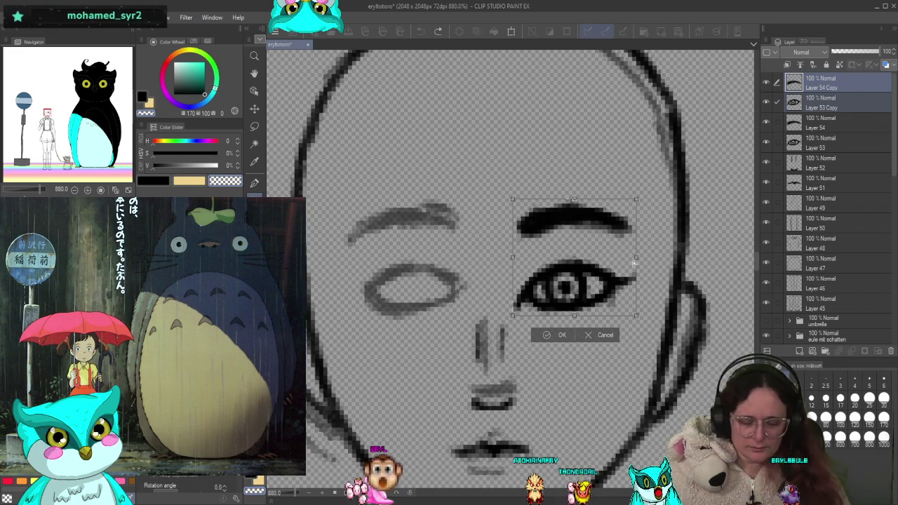
drag(637, 259, 636, 138)
key(ctrl+z)
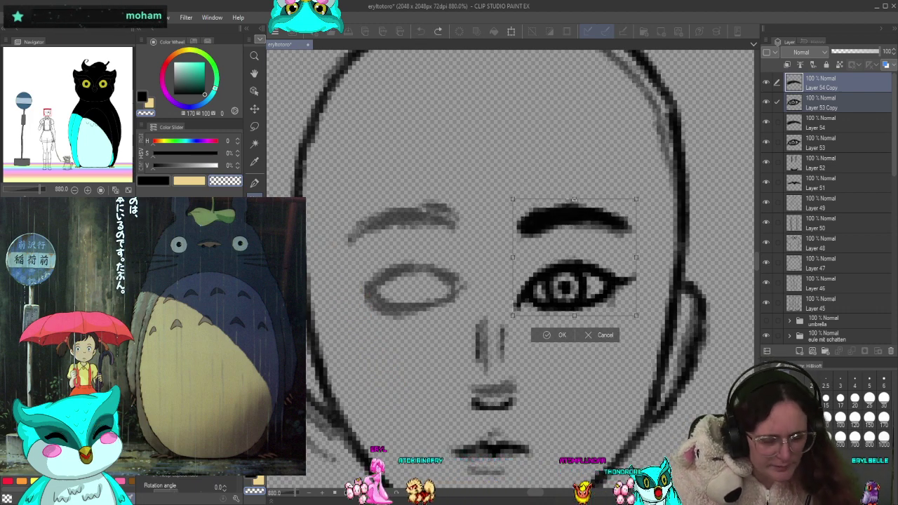
key(h)
drag(575, 291, 405, 287)
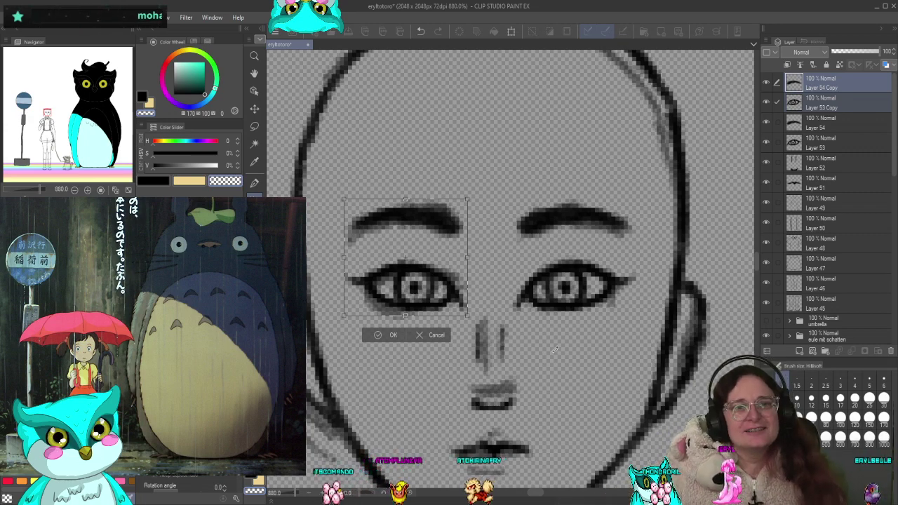
click(394, 334)
Make the green hair sketch, Layer 11 in Folder 2, visible and add a new layer above the copied eyebrow
scroll(482, 362, down, 2)
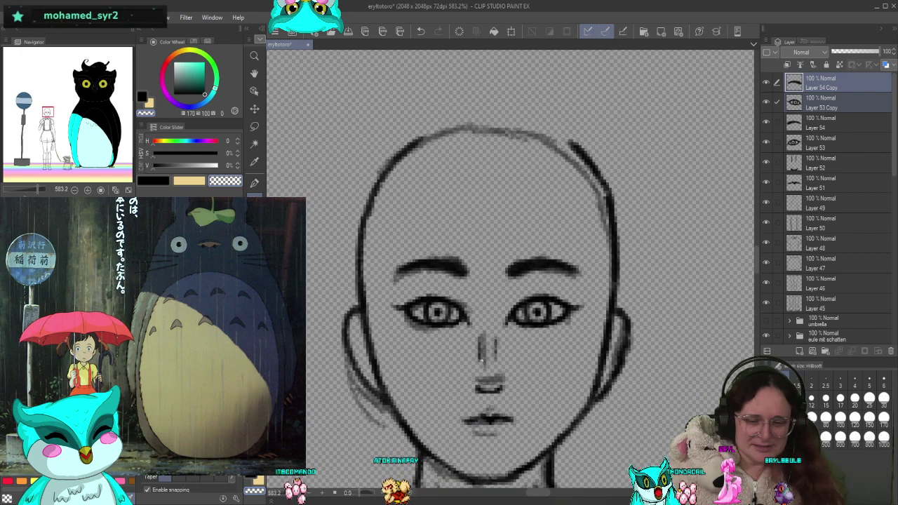
scroll(482, 361, down, 4)
scroll(481, 362, up, 5)
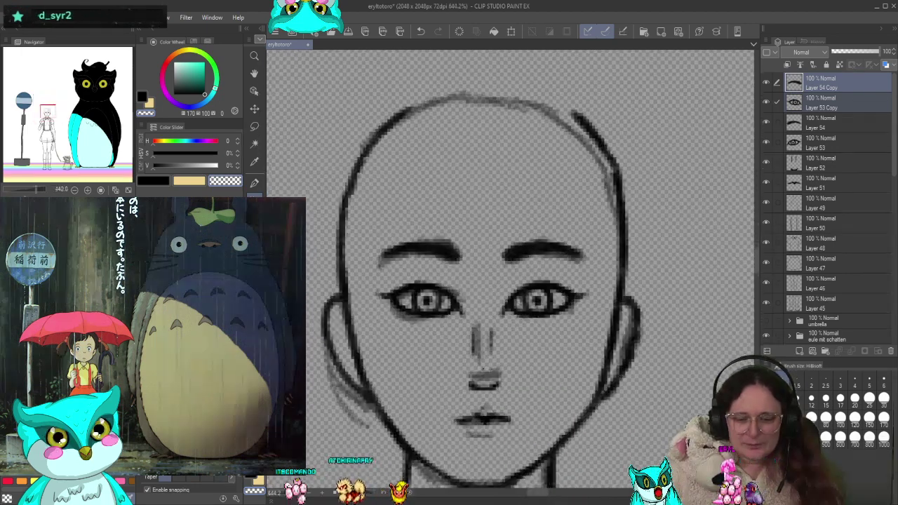
scroll(489, 367, up, 3)
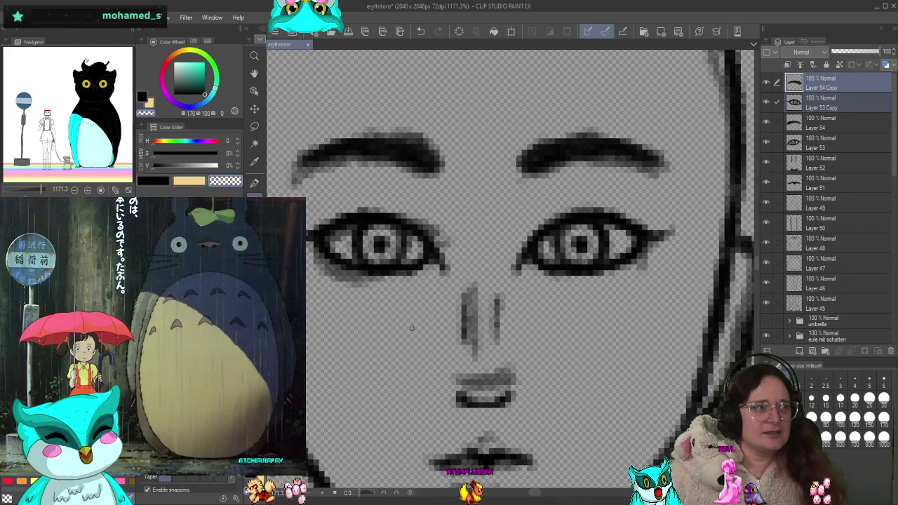
scroll(587, 206, down, 3)
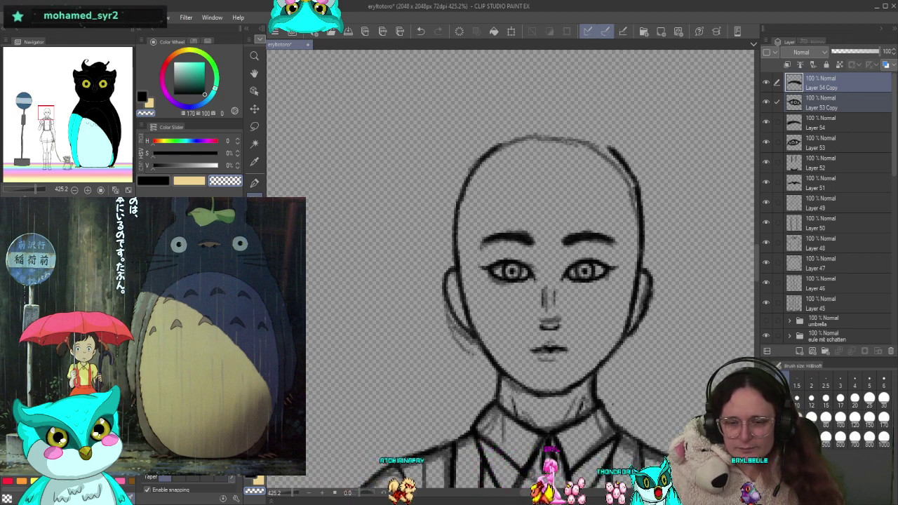
scroll(786, 309, down, 5)
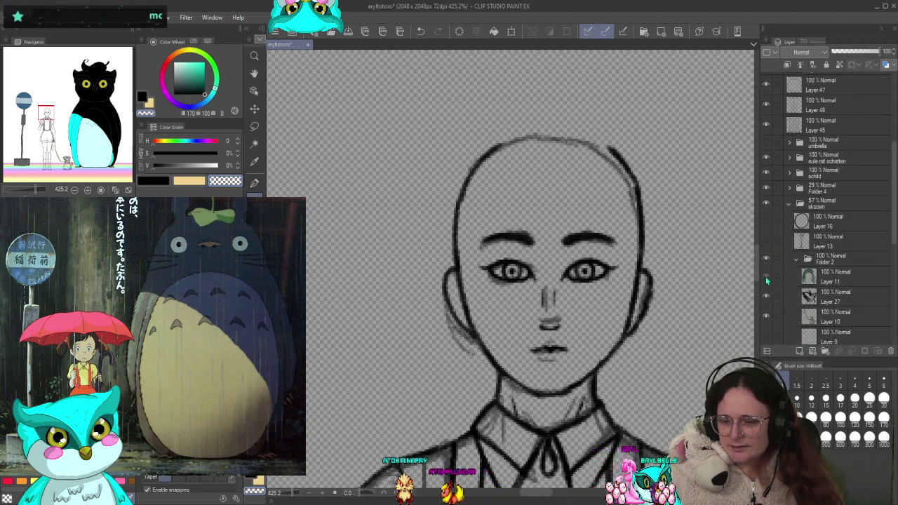
click(766, 279)
scroll(818, 277, up, 6)
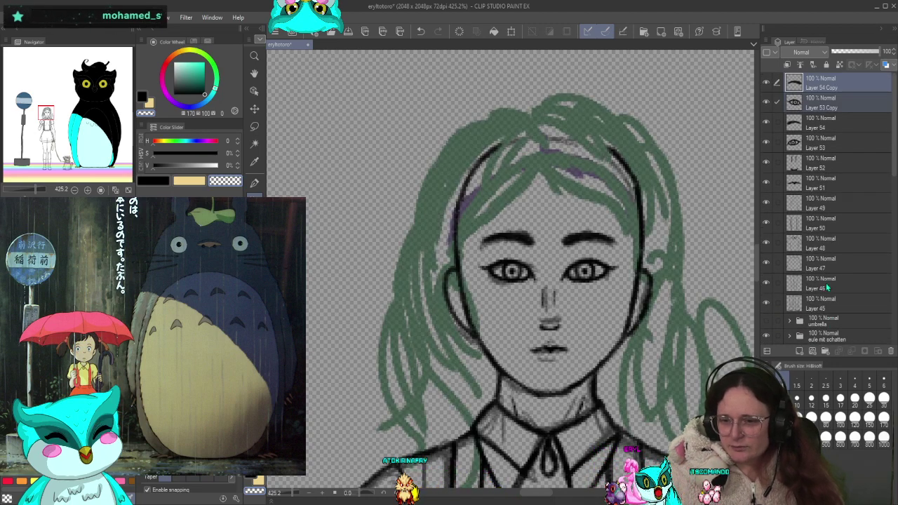
click(801, 350)
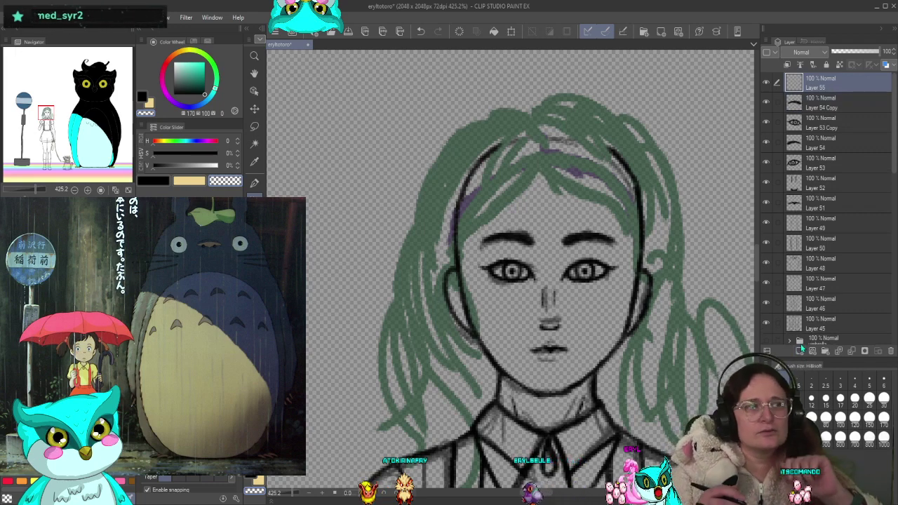
Ink the centre parting, the outer hair outline on the left of the head and the fringe framing the forehead in black
key(c)
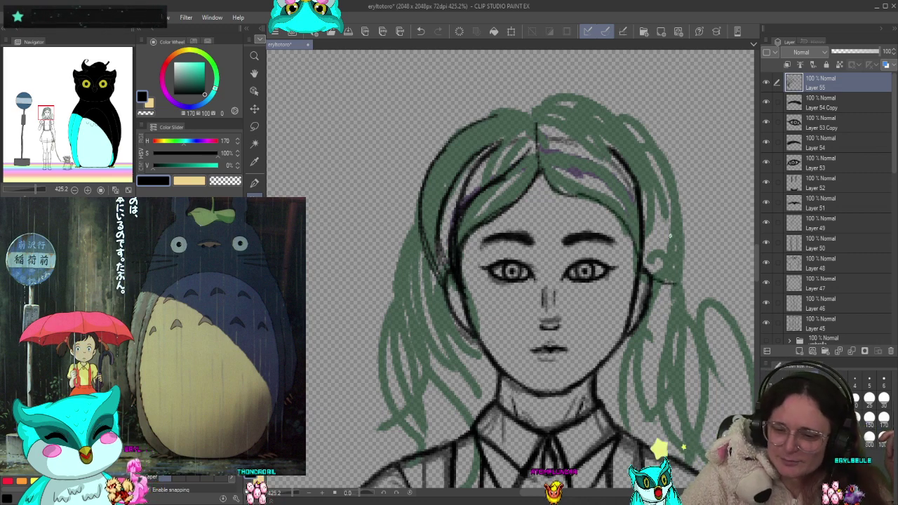
drag(684, 214, 665, 264)
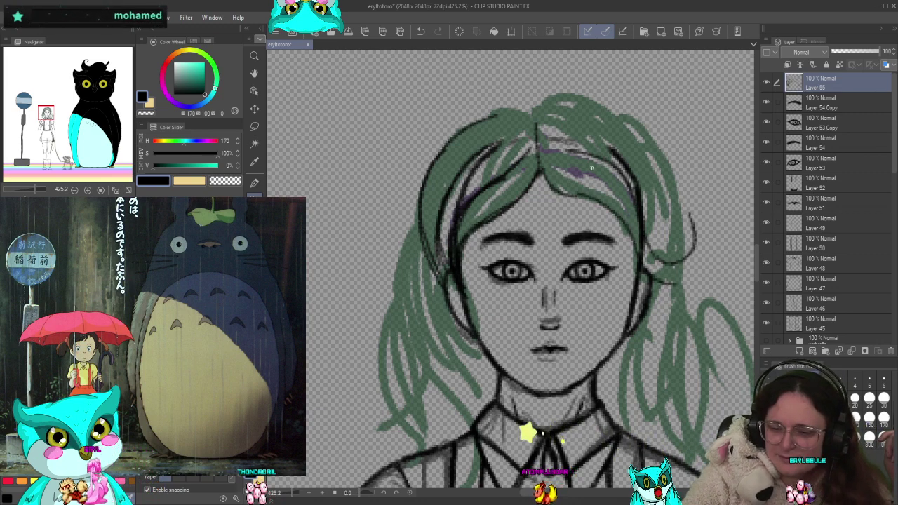
key(ctrl+z)
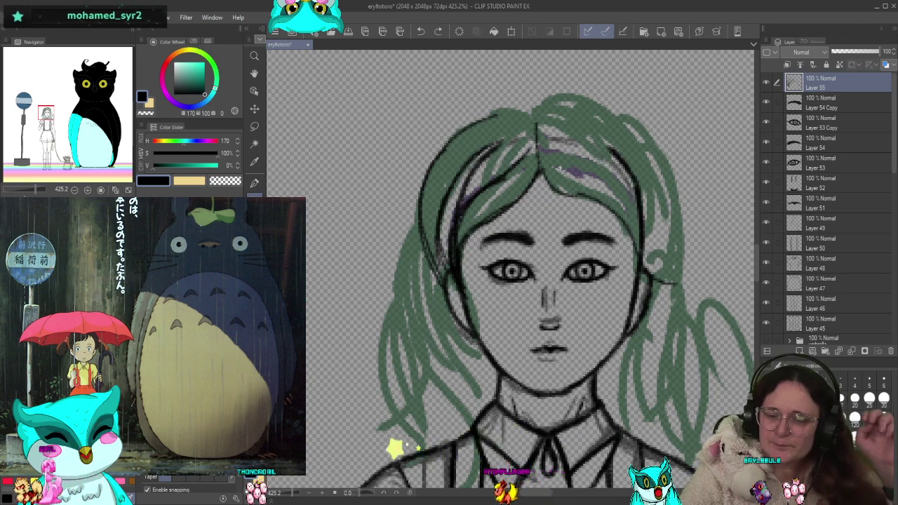
mouse_move(541, 169)
mouse_down()
mouse_move(558, 191)
mouse_move(586, 198)
mouse_up()
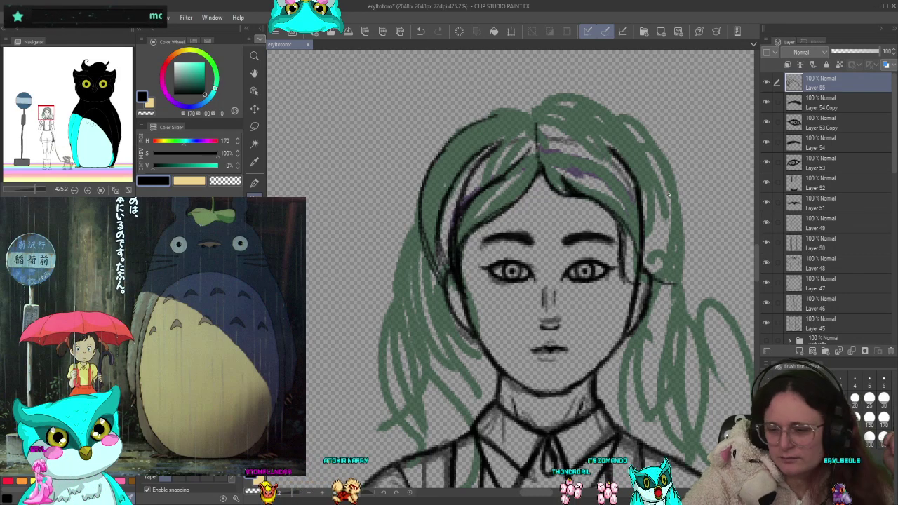
key(ctrl+z)
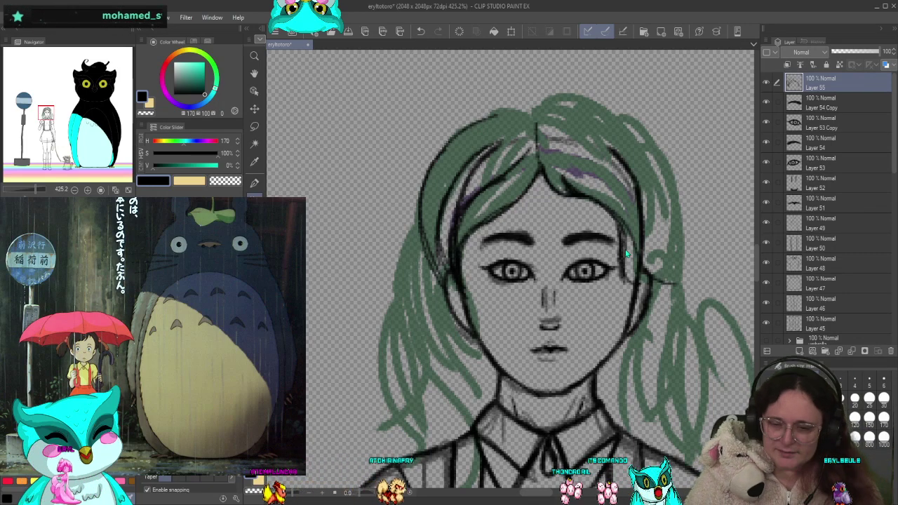
key(ctrl+y)
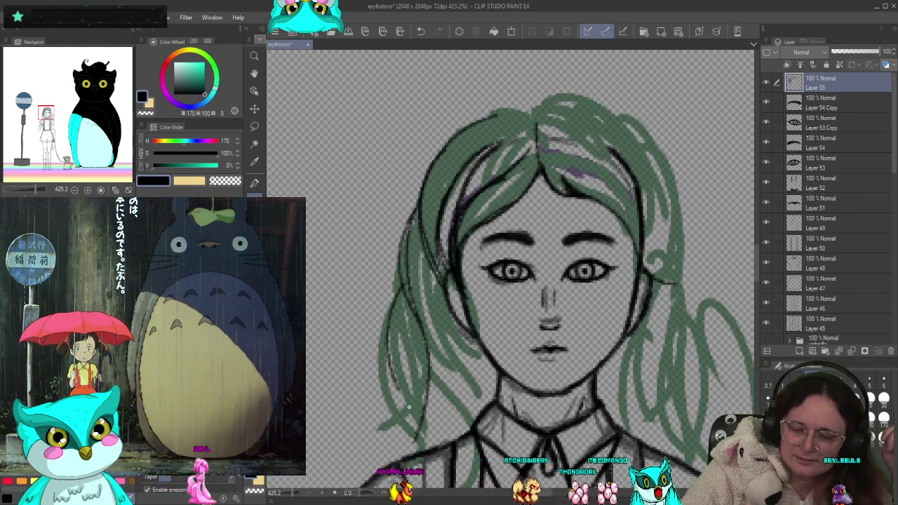
Ink the long wavy strands falling from the left side of the head to the shoulder
drag(420, 347, 411, 432)
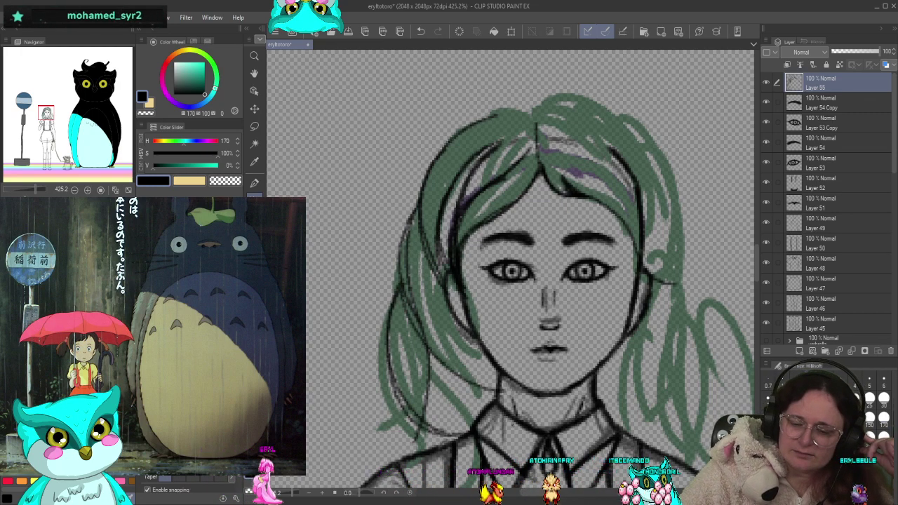
drag(520, 355, 525, 239)
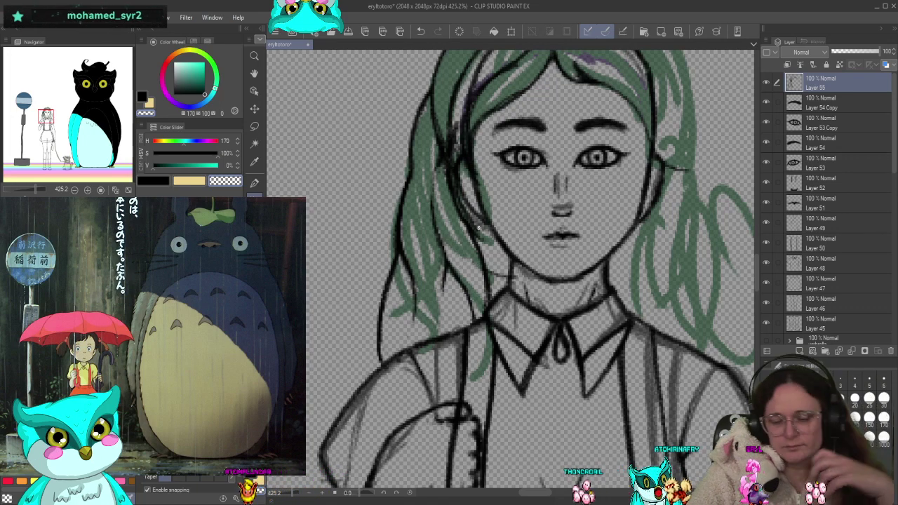
drag(452, 175, 437, 217)
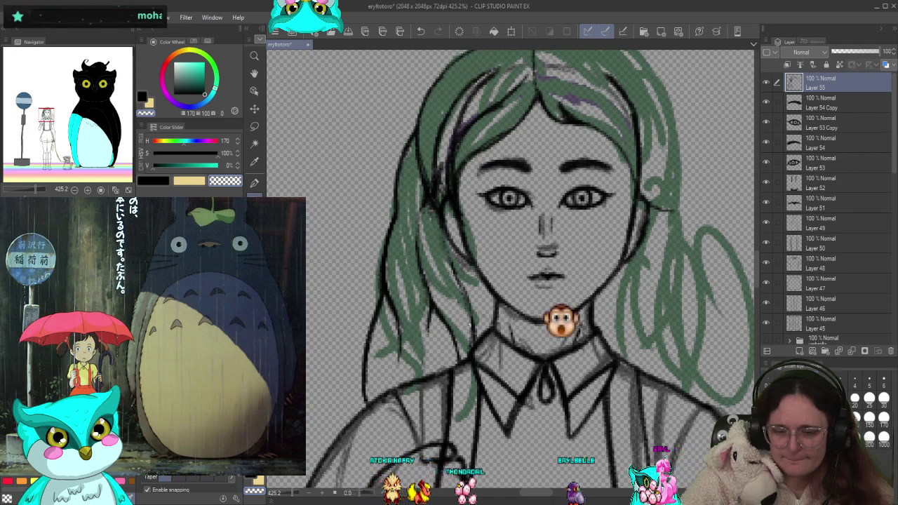
scroll(444, 267, up, 3)
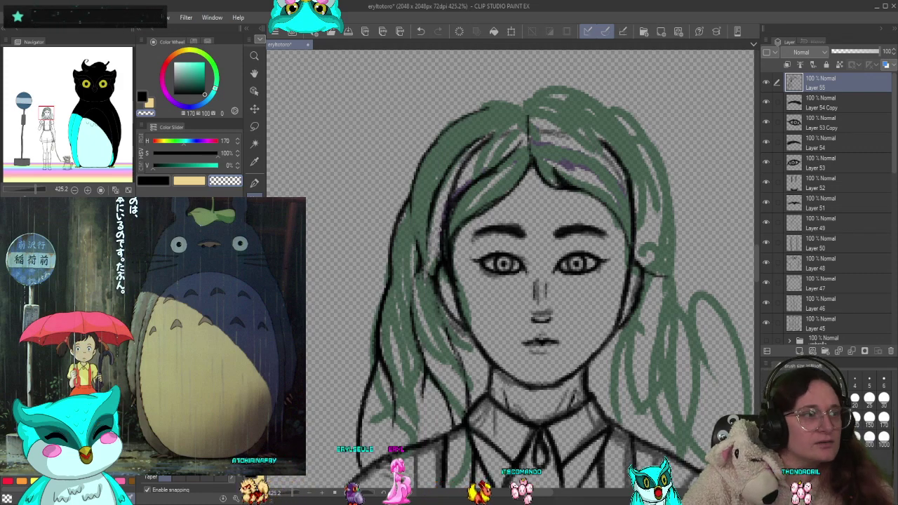
Ink the hair's crown and right outer outline, and add small curled locks beside both sides of the face
drag(459, 222, 451, 288)
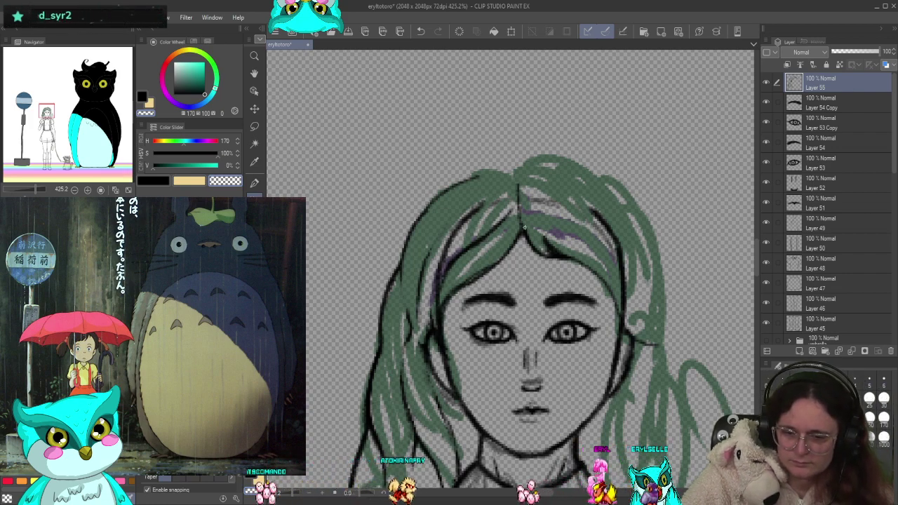
drag(636, 341, 514, 337)
click(155, 182)
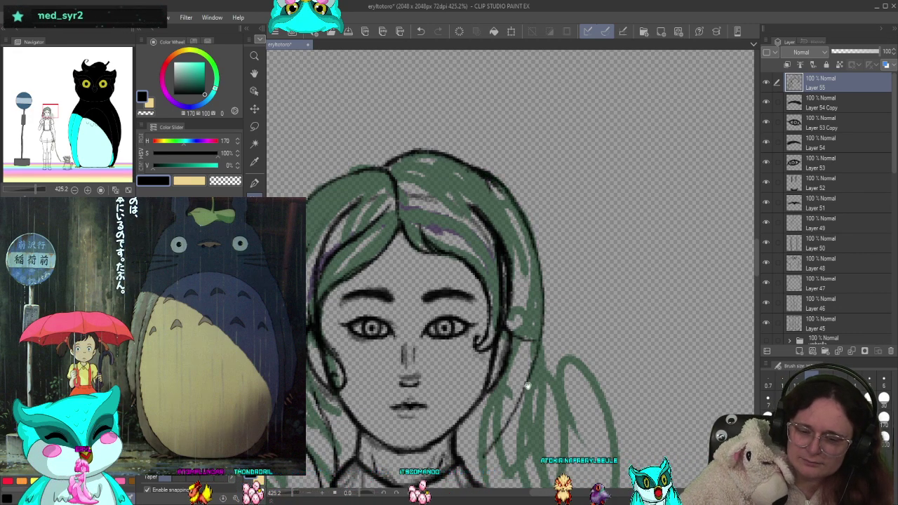
Ink the long wavy locks and inner strands down the right side of the head to the shoulder
scroll(521, 219, down, 4)
scroll(521, 219, up, 2)
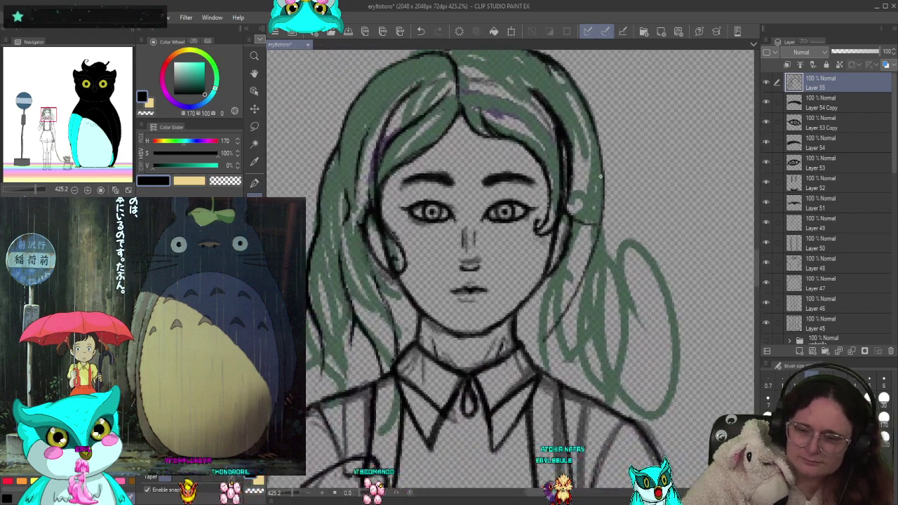
drag(601, 141, 608, 264)
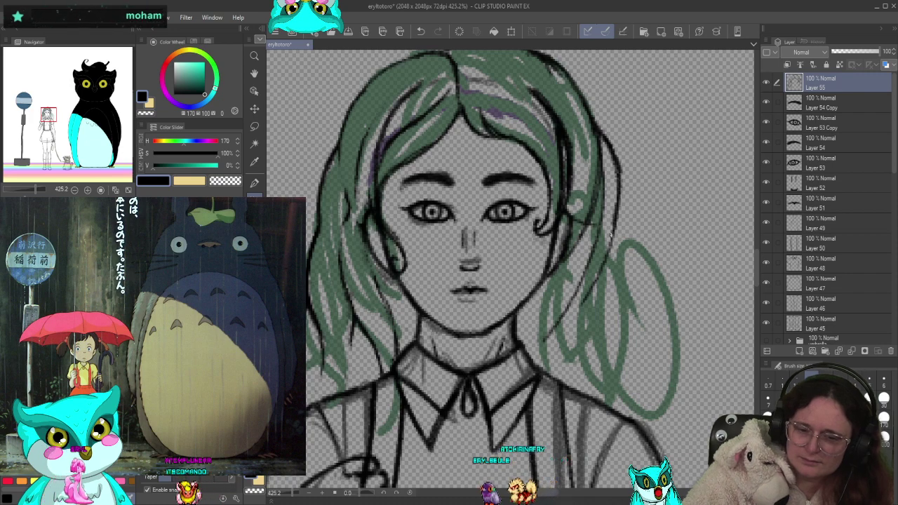
drag(624, 240, 635, 340)
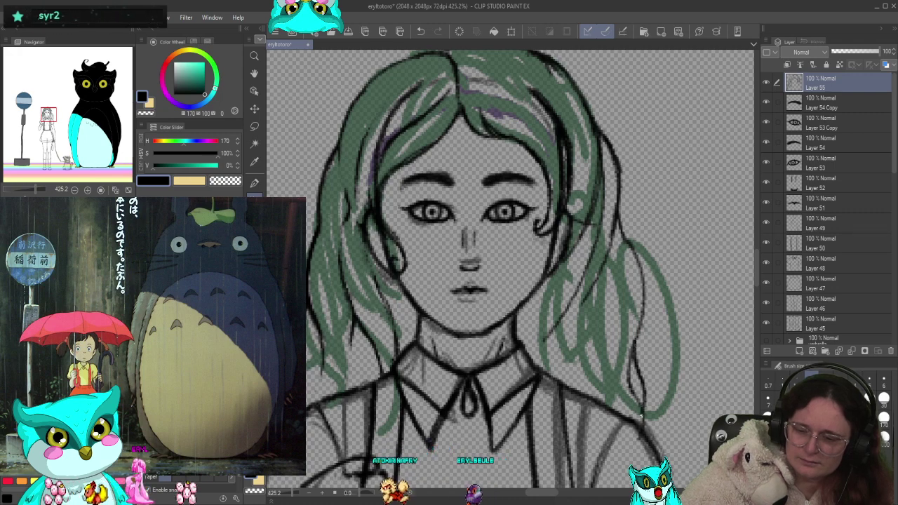
drag(630, 353, 644, 396)
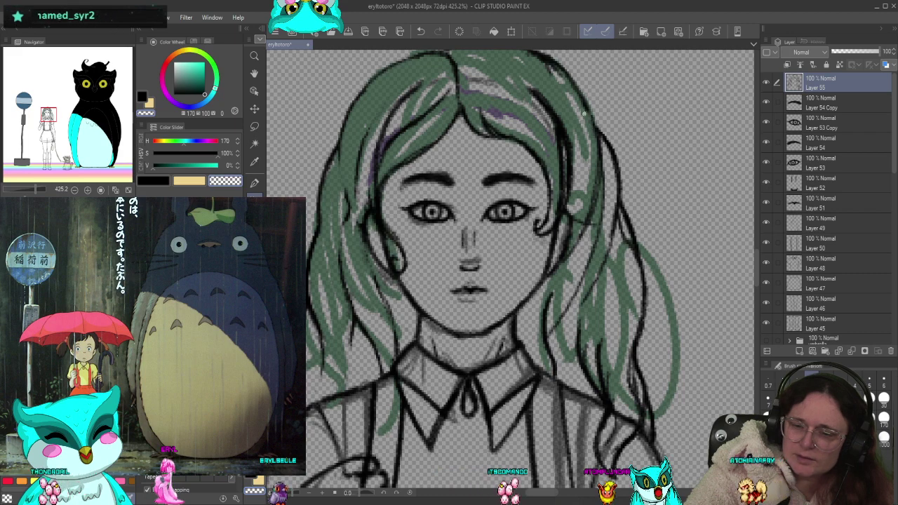
scroll(491, 140, up, 3)
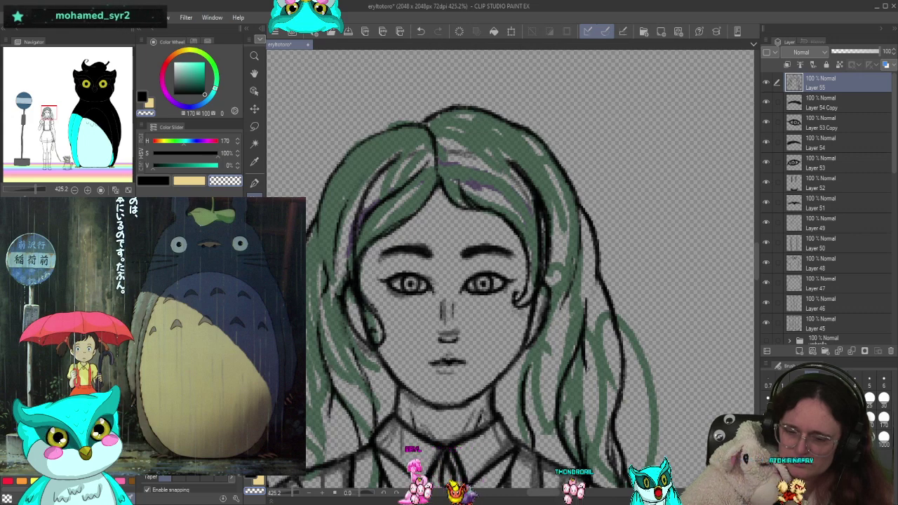
scroll(511, 281, down, 3)
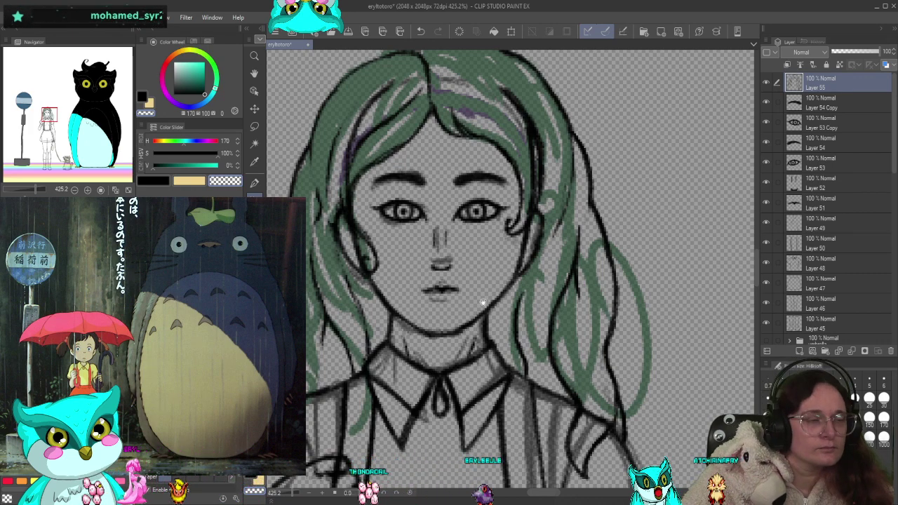
drag(483, 302, 593, 318)
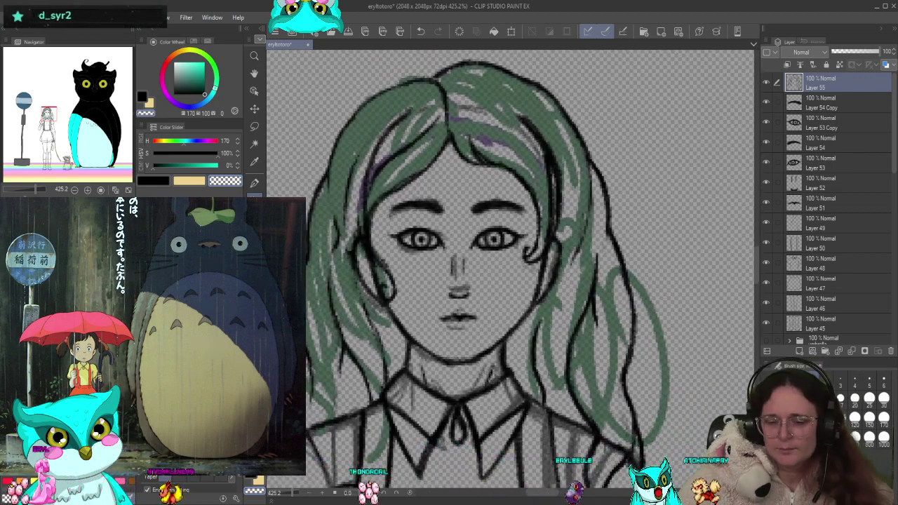
Move Layer 27 and Layer 10 out of Folder 2 within the skizzen folder, and hide Folder 2
scroll(505, 254, down, 6)
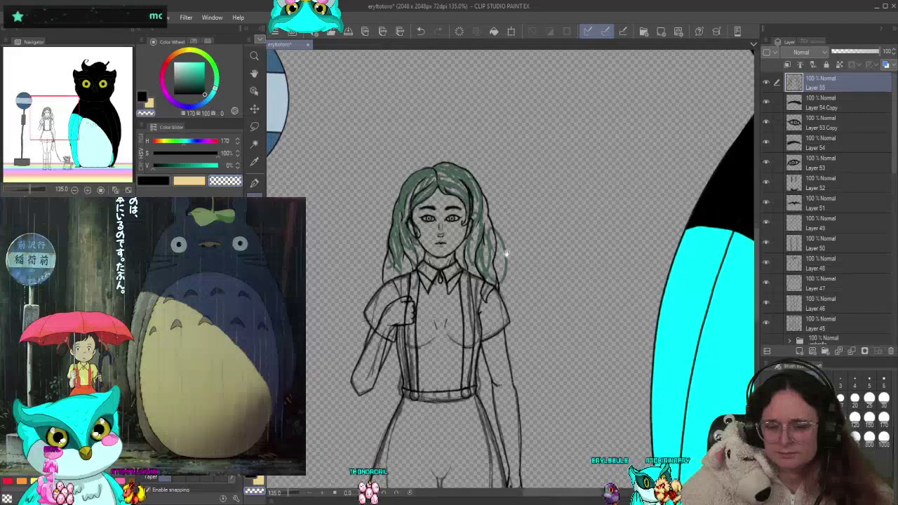
scroll(506, 254, down, 4)
scroll(747, 285, up, 1)
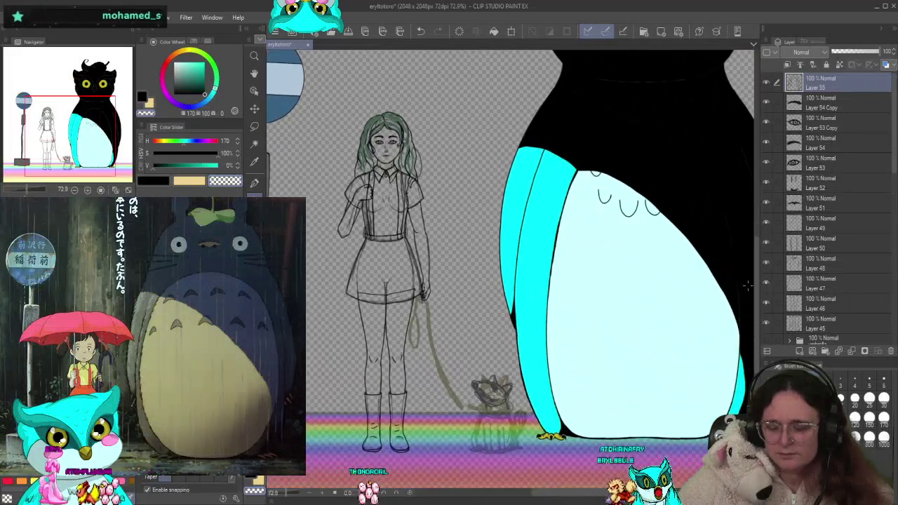
scroll(805, 192, down, 8)
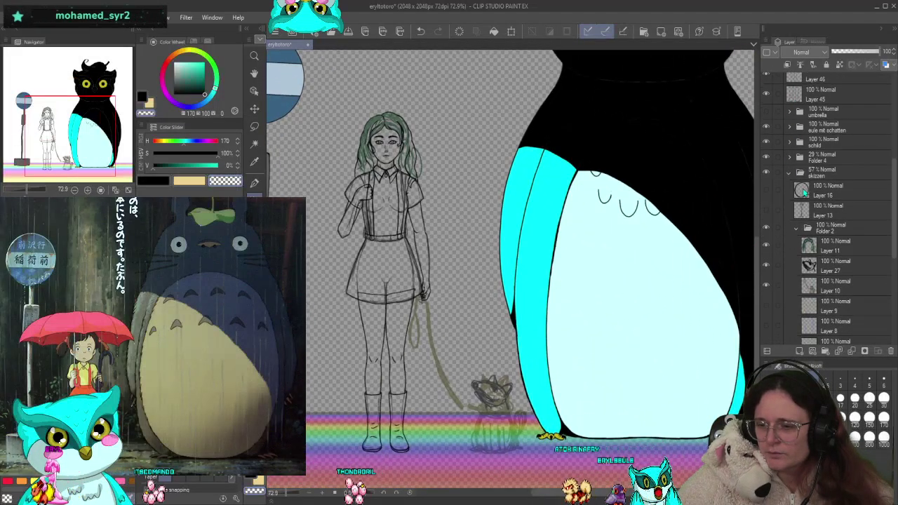
scroll(807, 204, down, 4)
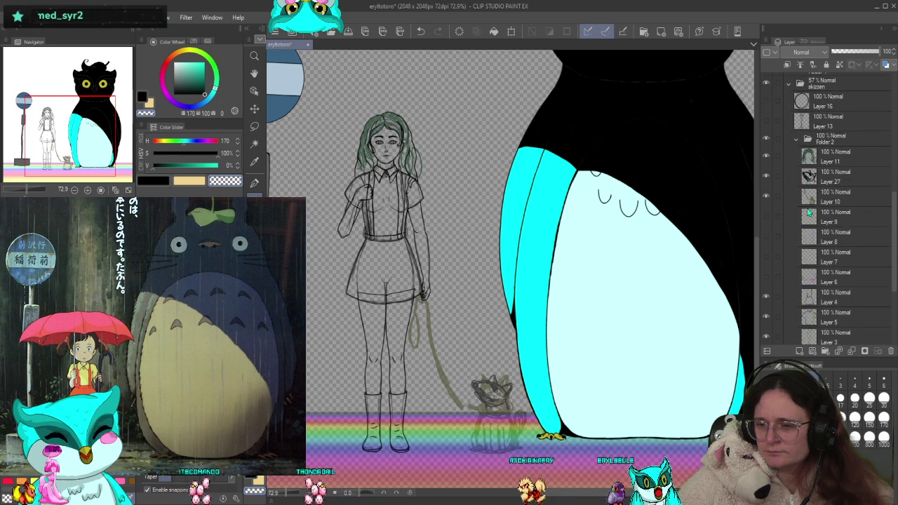
scroll(829, 195, up, 1)
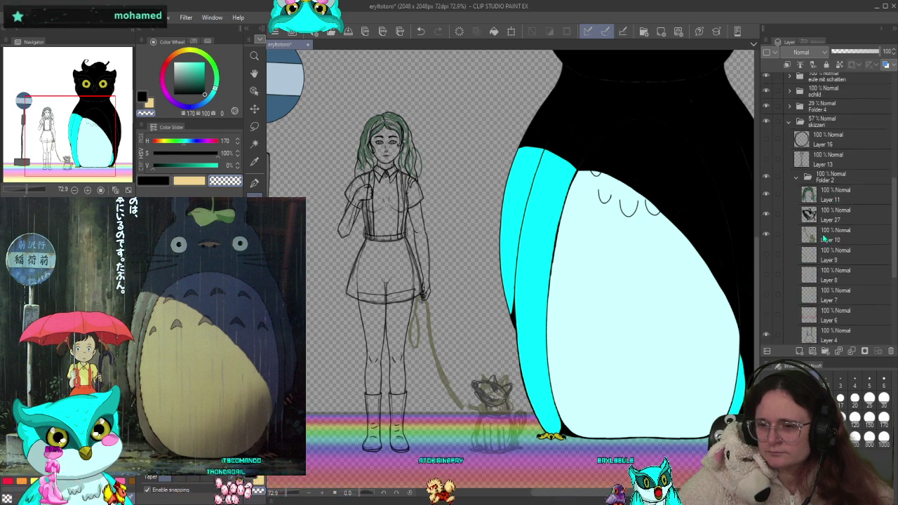
drag(825, 238, 838, 179)
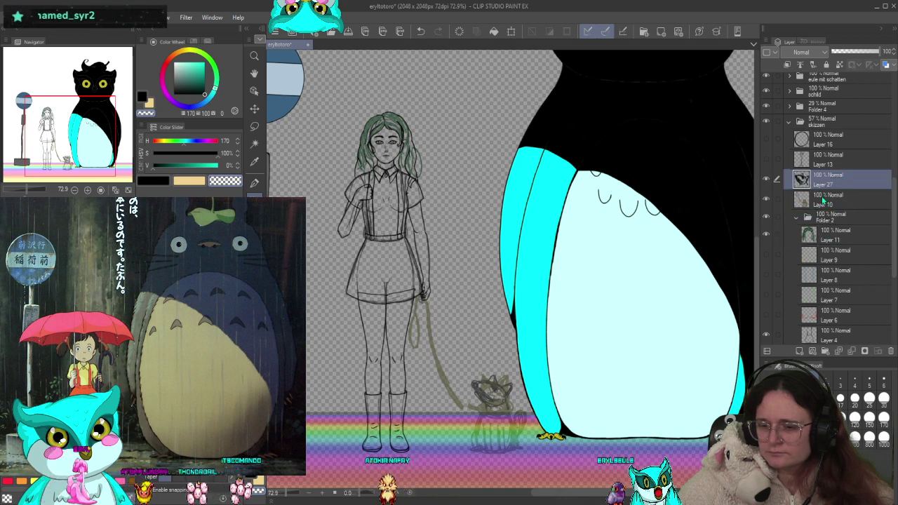
click(797, 218)
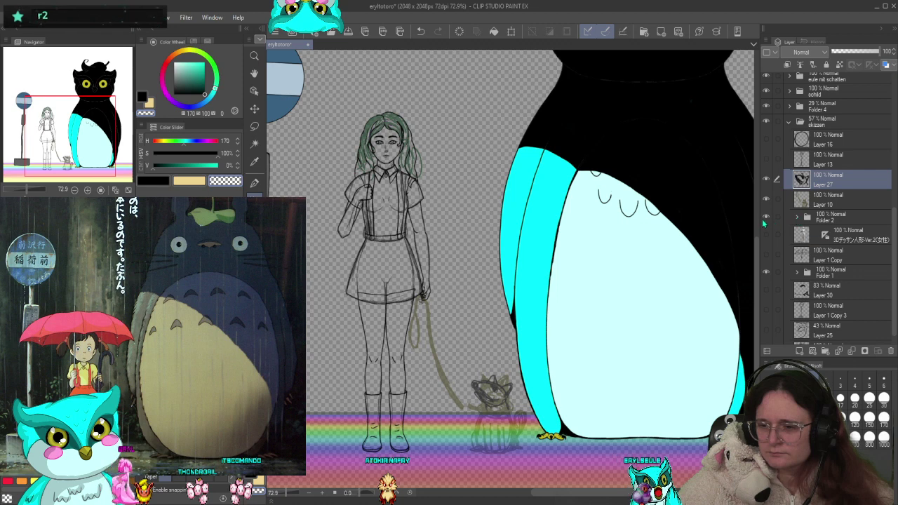
click(766, 217)
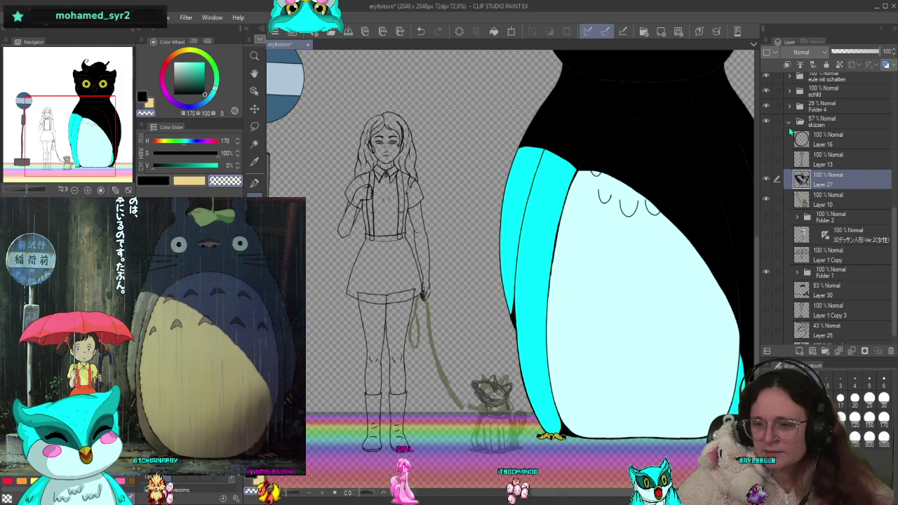
Group the girl's line-art layers, Layer 45 up to Layer 55, into a new folder and rename it "mädel"
scroll(814, 175, down, 10)
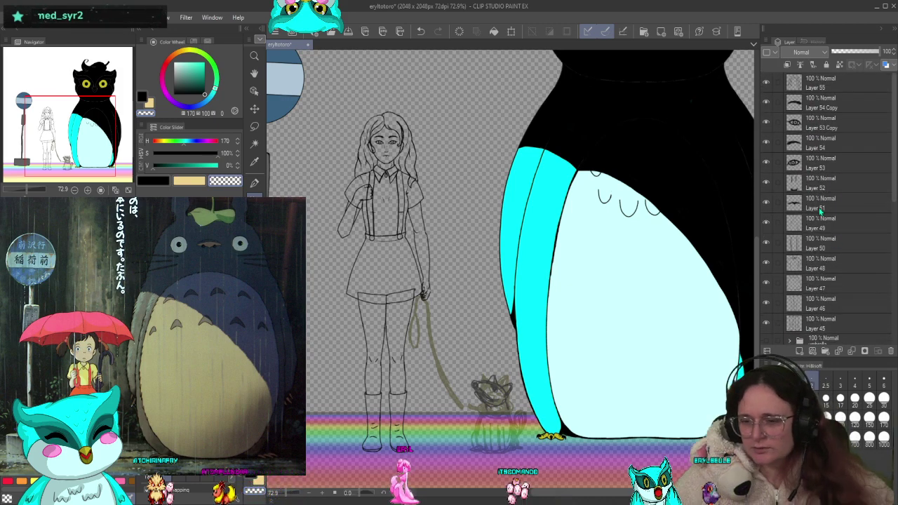
scroll(817, 196, up, 3)
scroll(818, 176, down, 3)
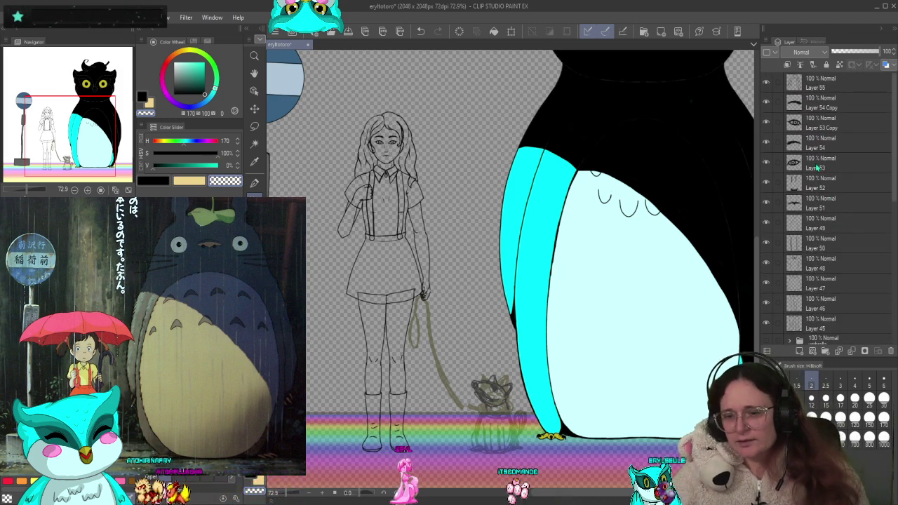
scroll(828, 190, down, 6)
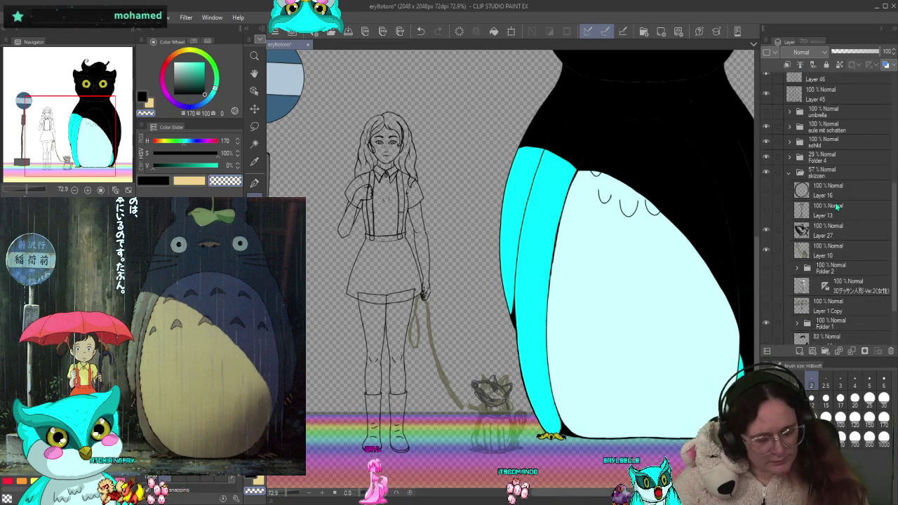
scroll(828, 154, up, 2)
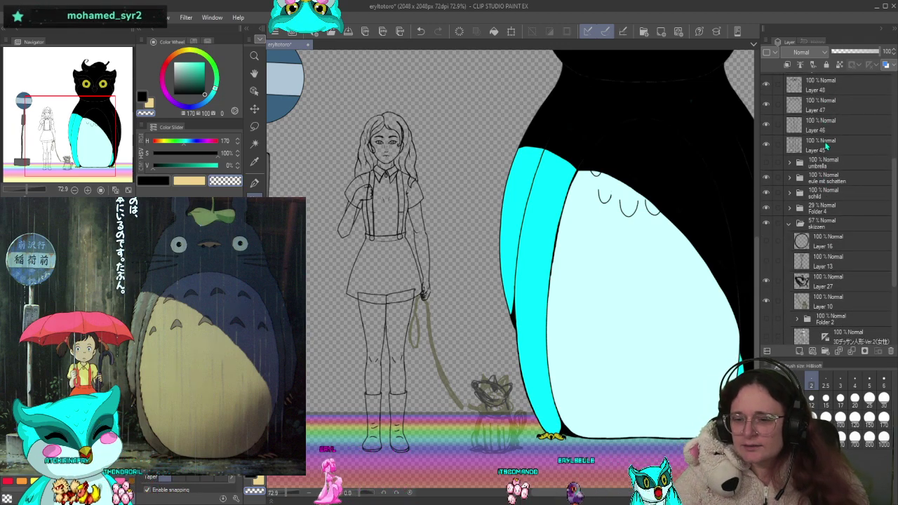
shift+click(827, 145)
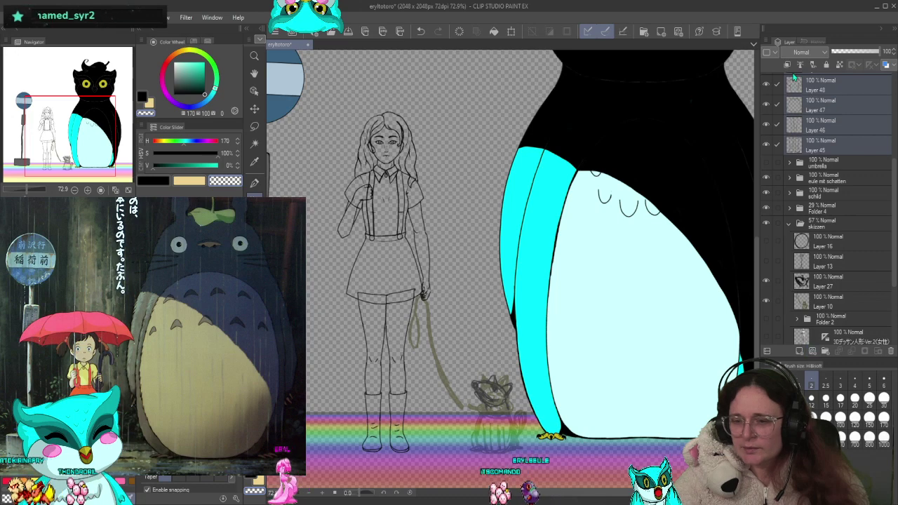
key(ctrl+g)
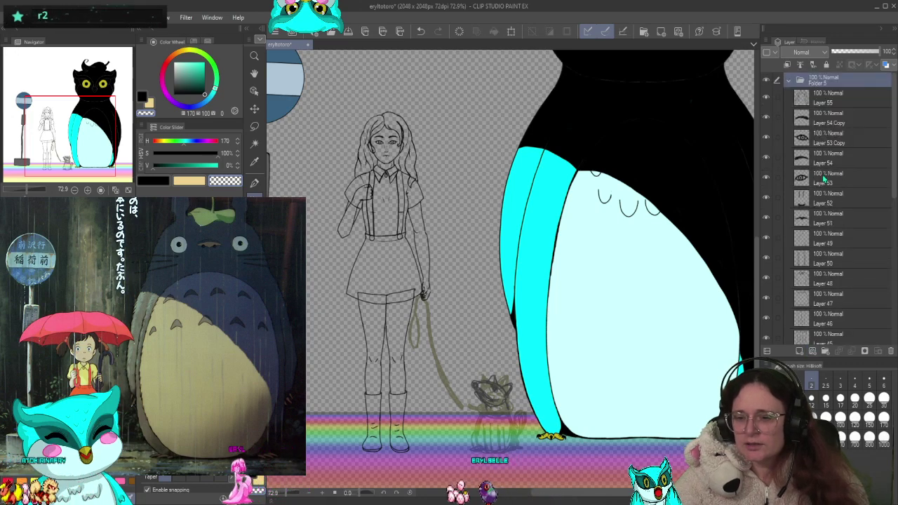
double_click(818, 82)
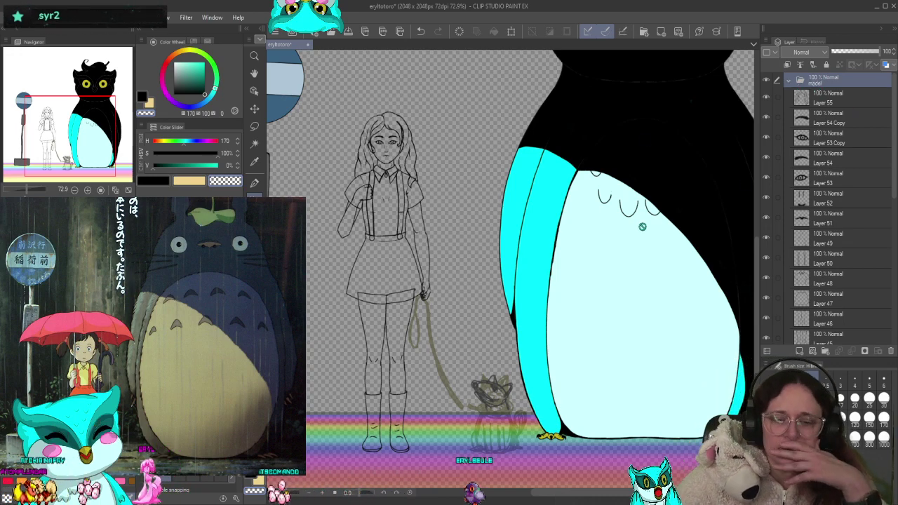
Hide Layers 47 to 55 inside the mädel folder while keeping the folder itself shown
scroll(818, 228, down, 3)
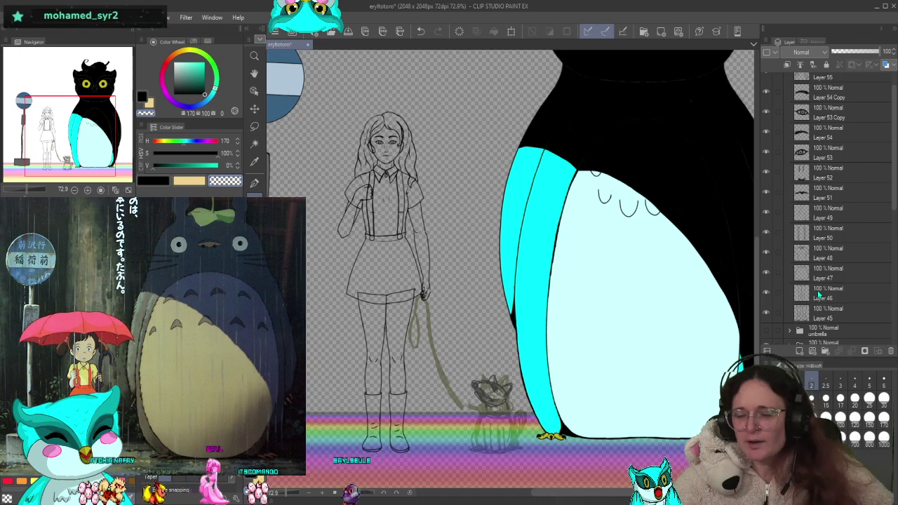
click(819, 295)
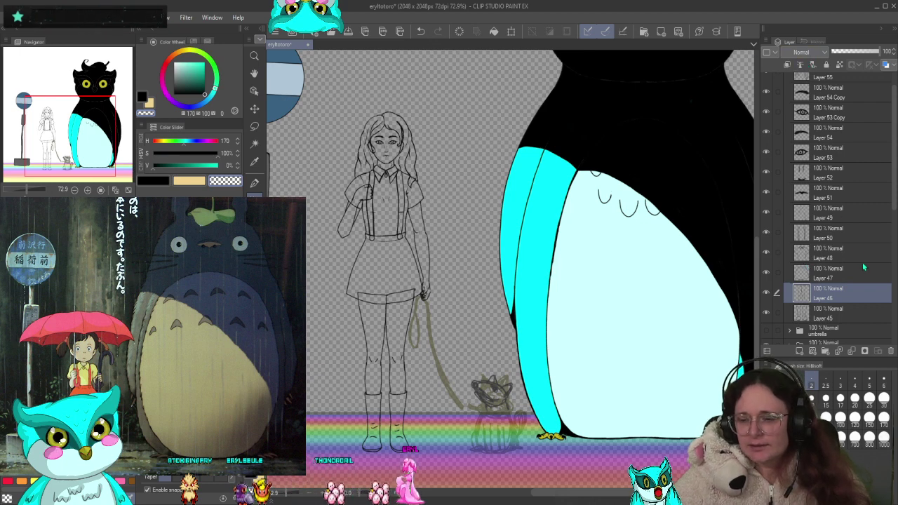
scroll(811, 309, down, 1)
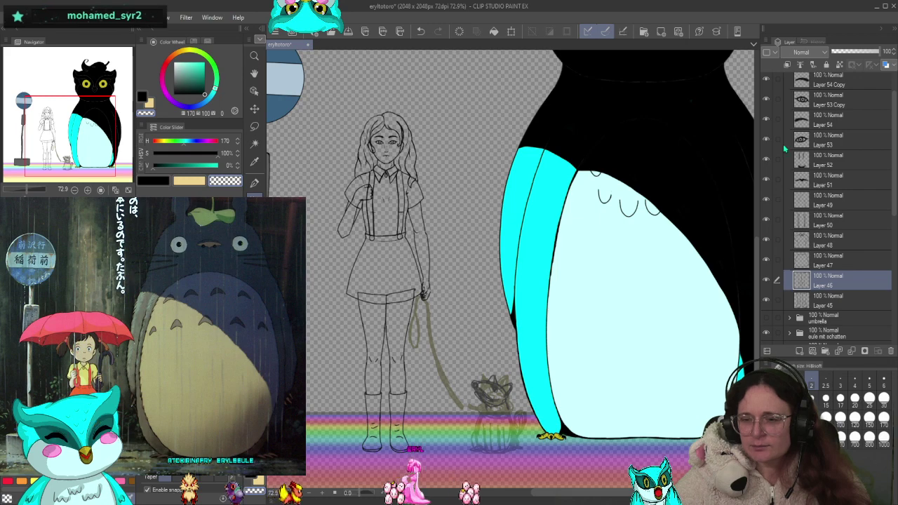
scroll(791, 262, up, 3)
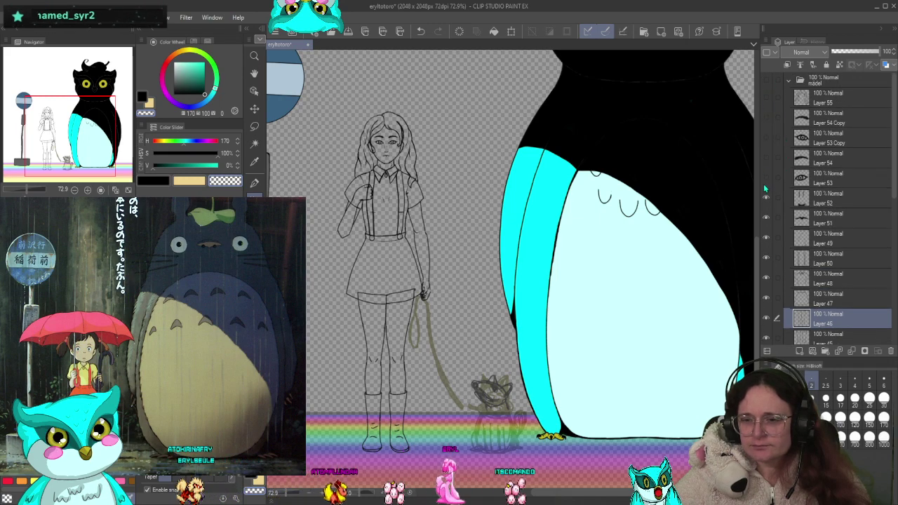
drag(766, 257, 769, 84)
click(769, 84)
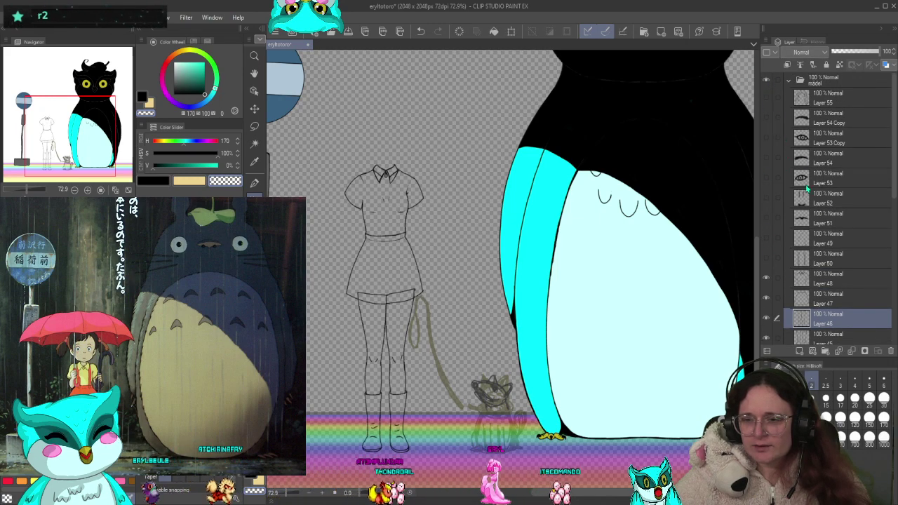
scroll(787, 209, down, 3)
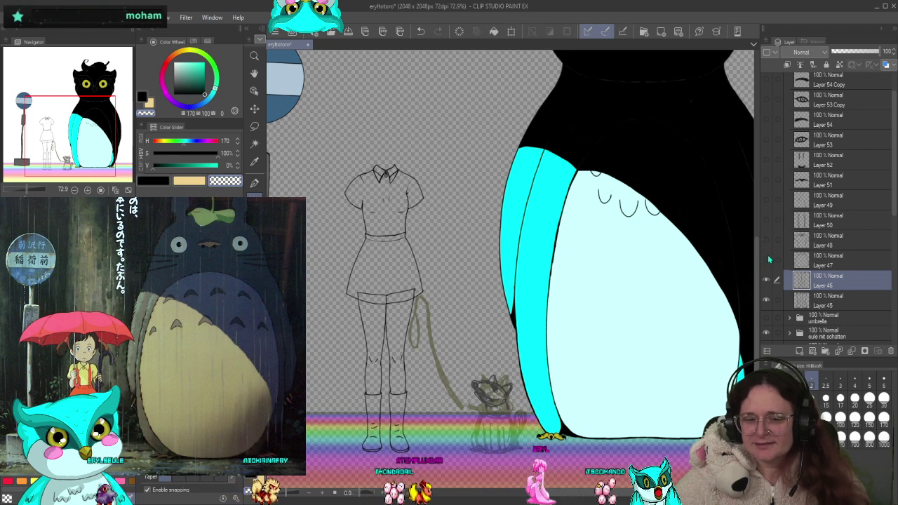
Toggle Layer 46's visibility to check which part of the girl's line art it contains
click(766, 280)
click(766, 280)
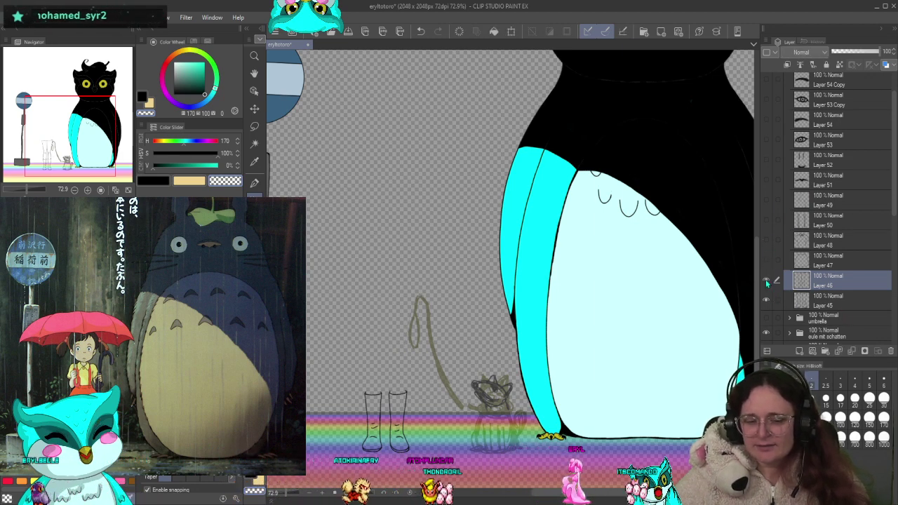
click(767, 281)
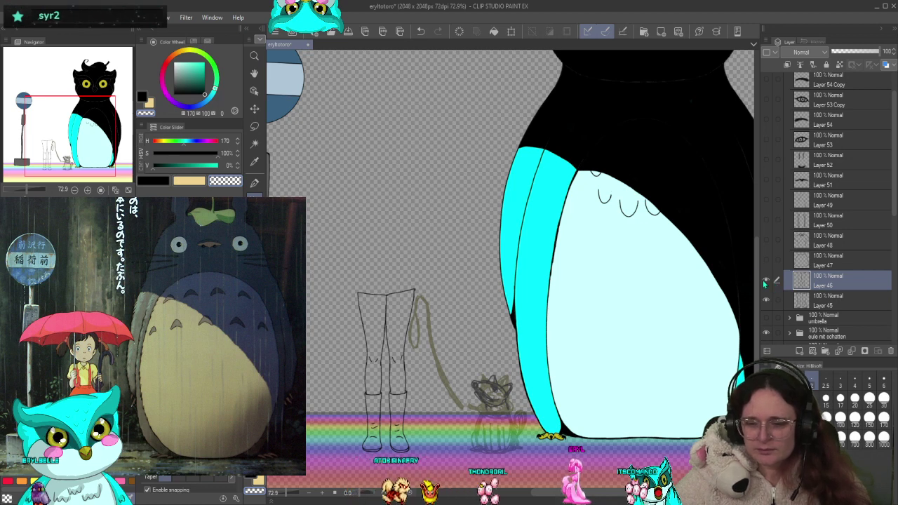
click(766, 282)
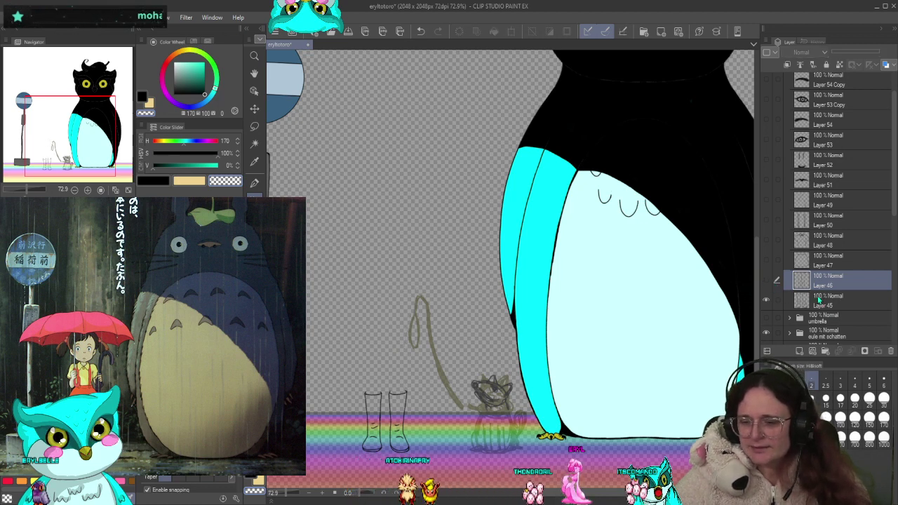
click(768, 282)
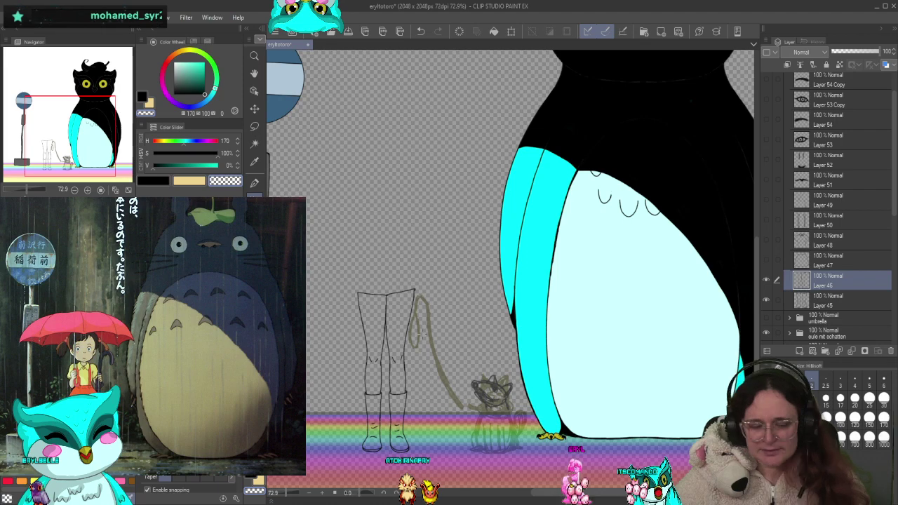
Inspect the girl's legs and boots up close, and hide Layer 46 to isolate the boots' line art
scroll(387, 409, up, 8)
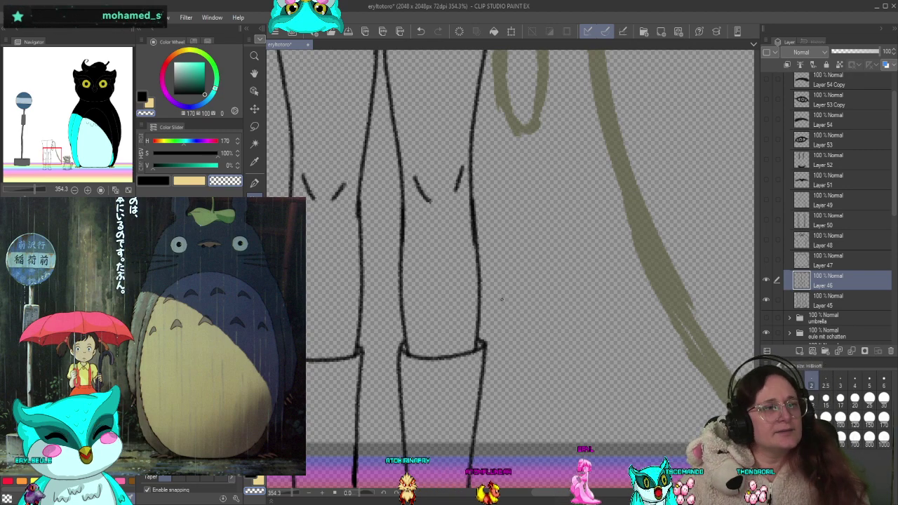
scroll(491, 416, down, 2)
scroll(471, 395, down, 3)
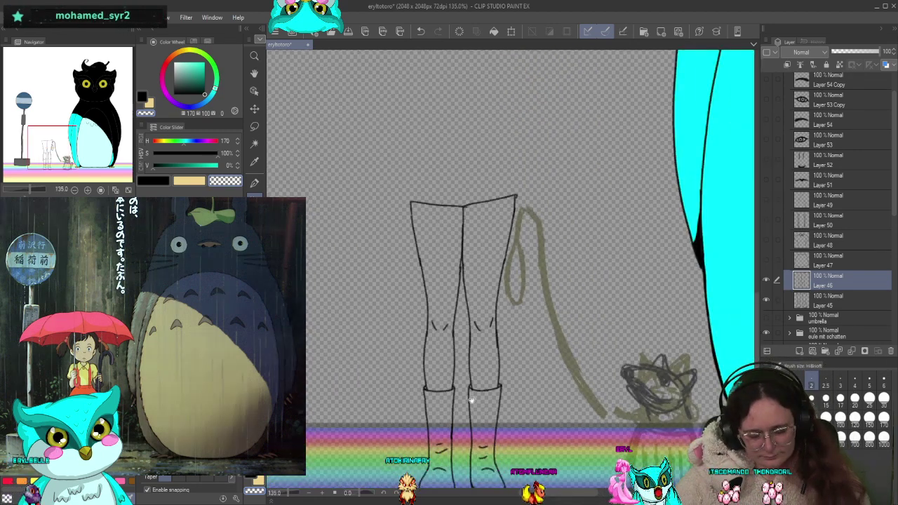
drag(471, 395, 496, 281)
scroll(496, 281, up, 2)
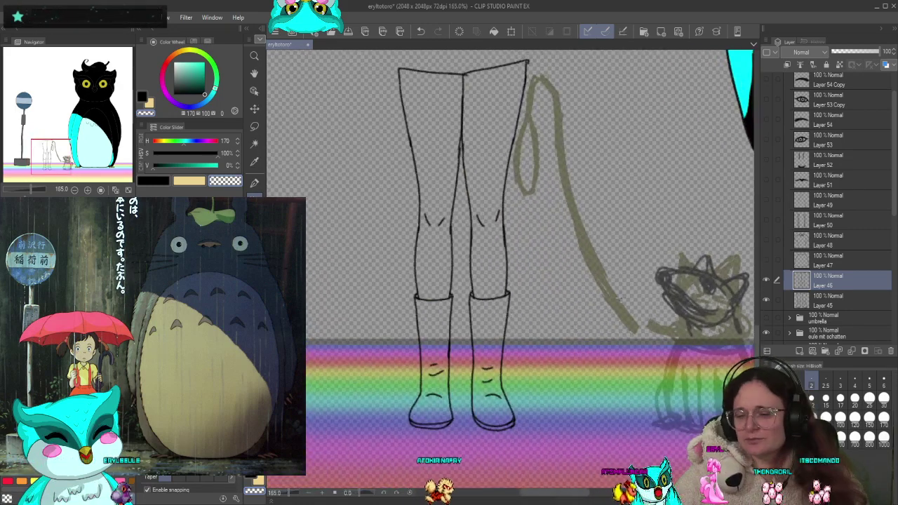
click(767, 280)
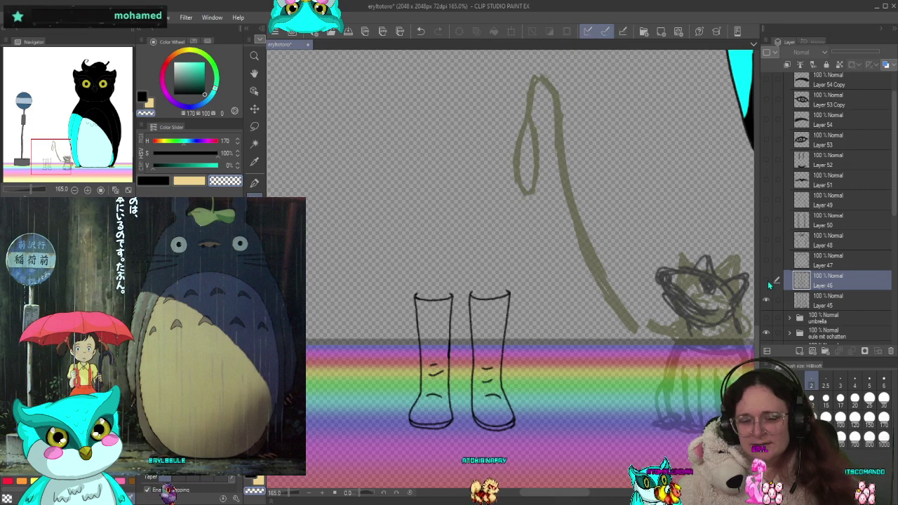
Add a new layer directly beneath the boots' line art on Layer 45 and make Layer 45 the reference layer
click(833, 298)
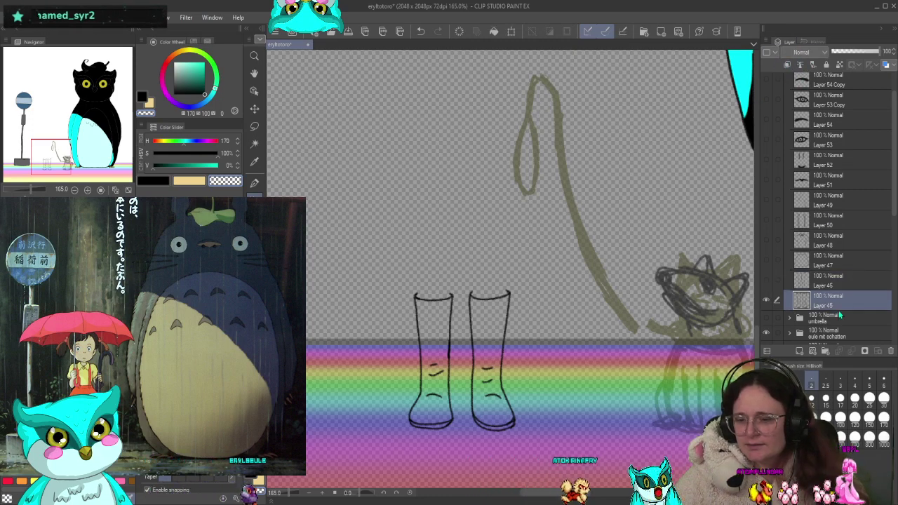
click(800, 352)
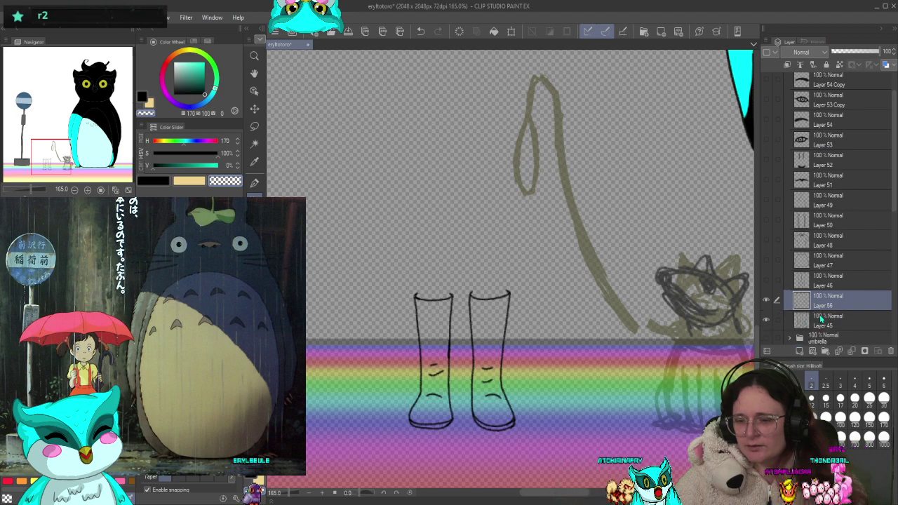
drag(819, 319, 820, 293)
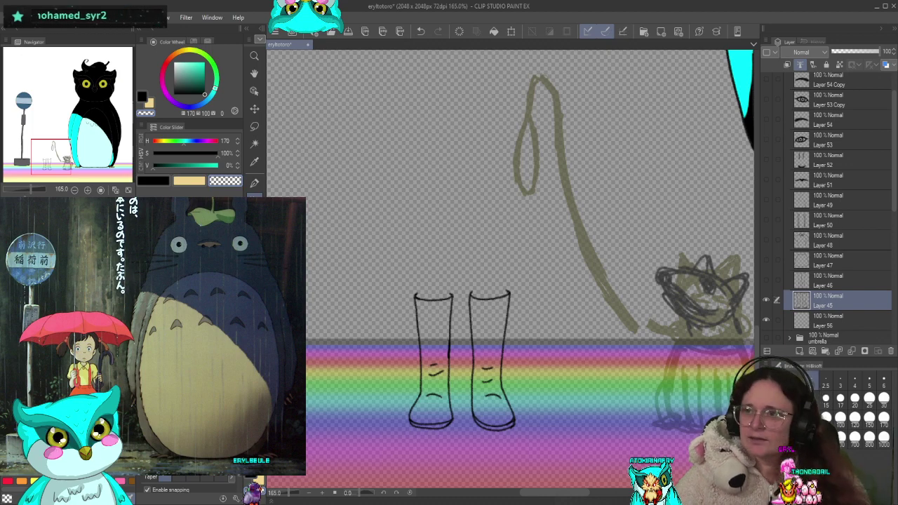
Switch to the Fill tool and set the drawing colour to light blue with H 211, S 39% and V 95%
key(g)
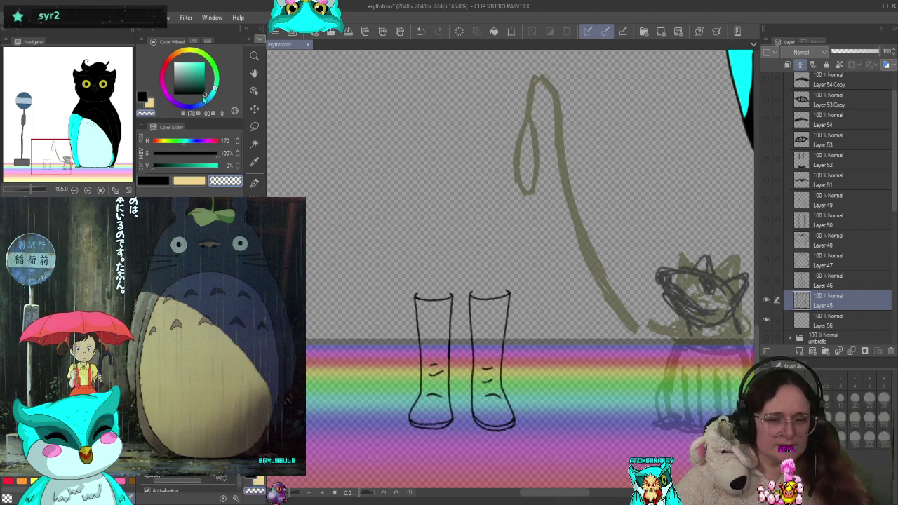
click(213, 102)
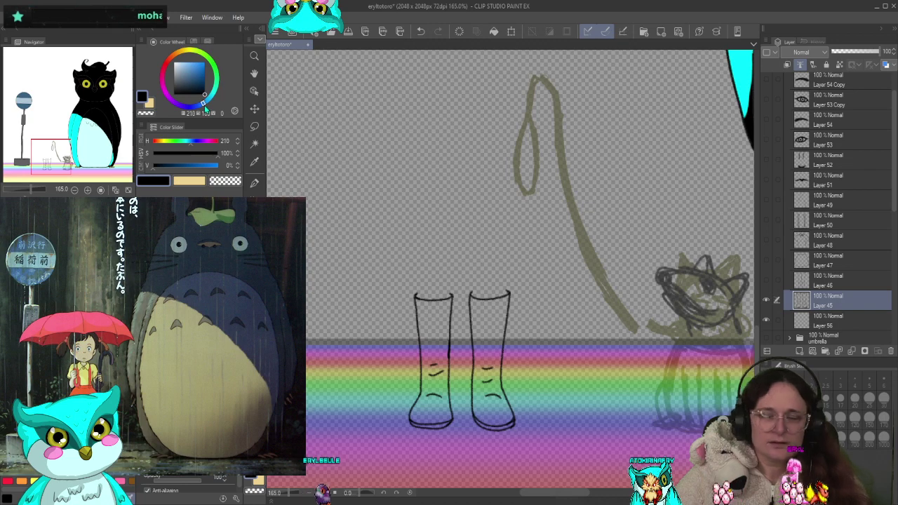
click(188, 71)
click(188, 63)
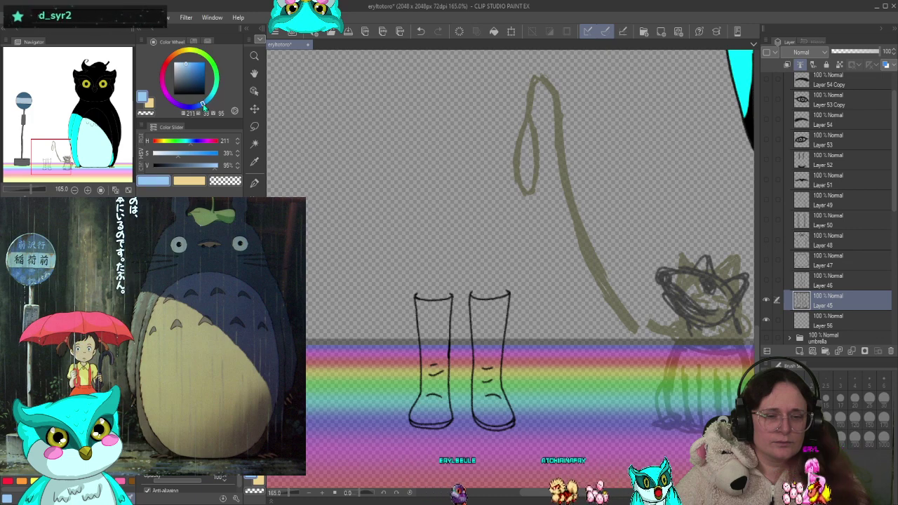
Adjust the drawing colour to H 216, S 28% and V 89% and fill both boots on Layer 56
drag(203, 105, 203, 105)
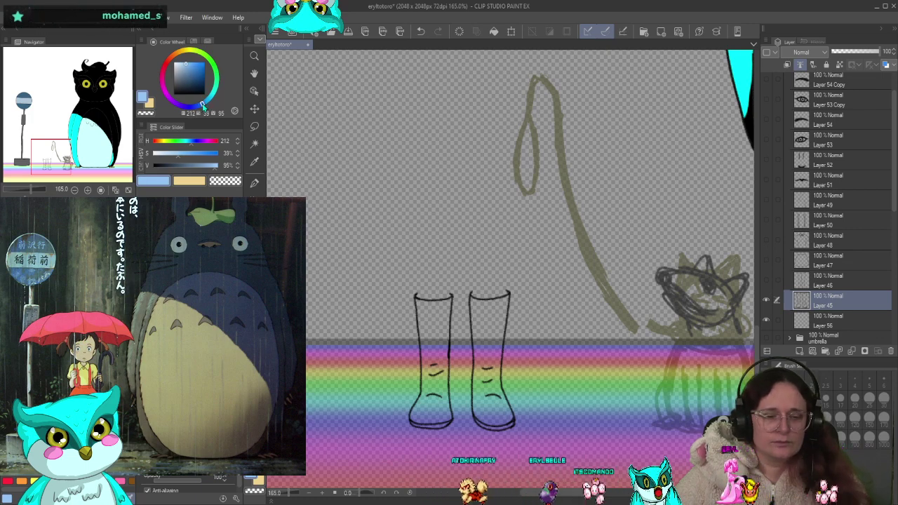
drag(194, 81, 182, 68)
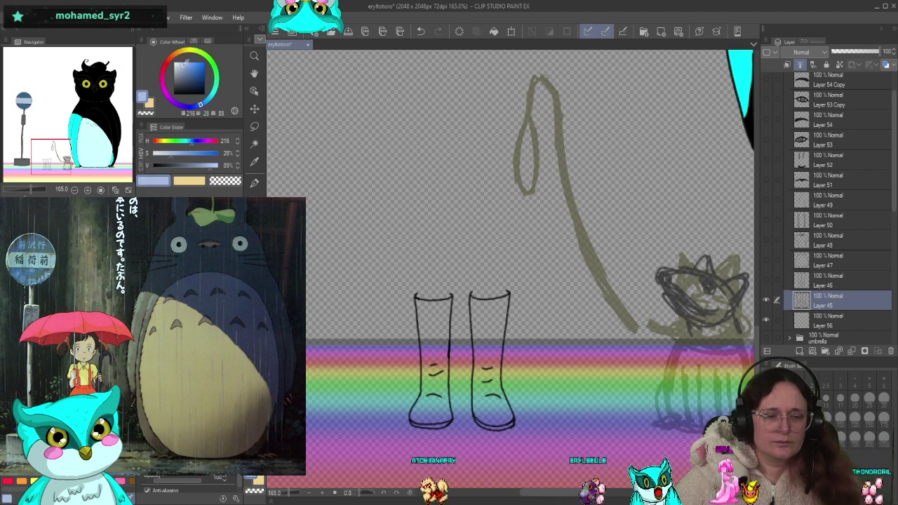
click(428, 314)
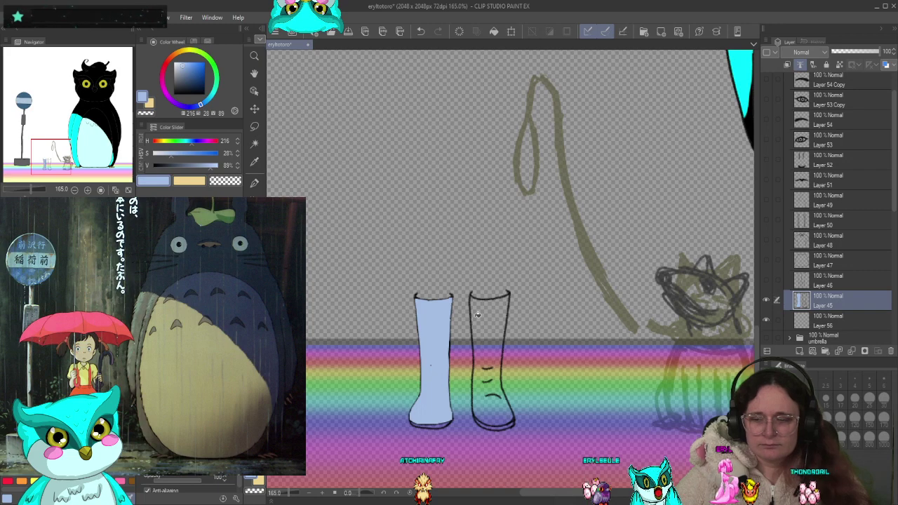
key(ctrl+z)
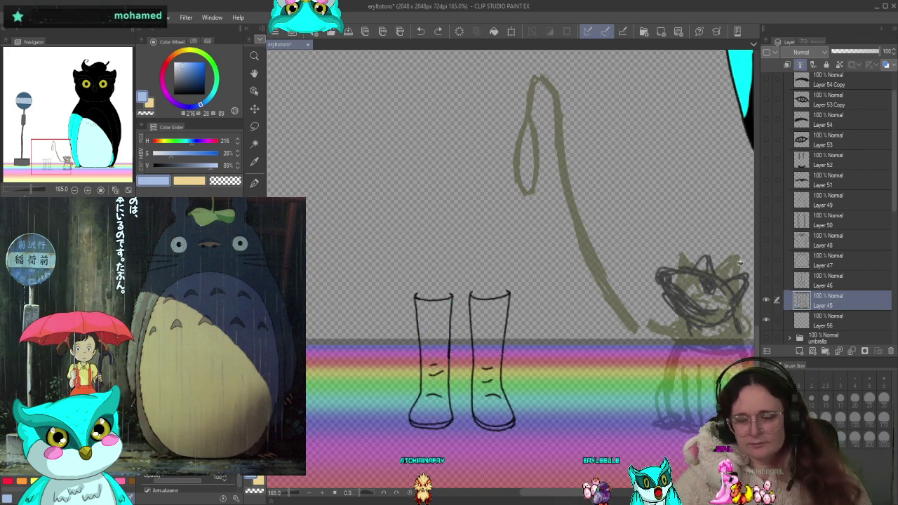
click(819, 319)
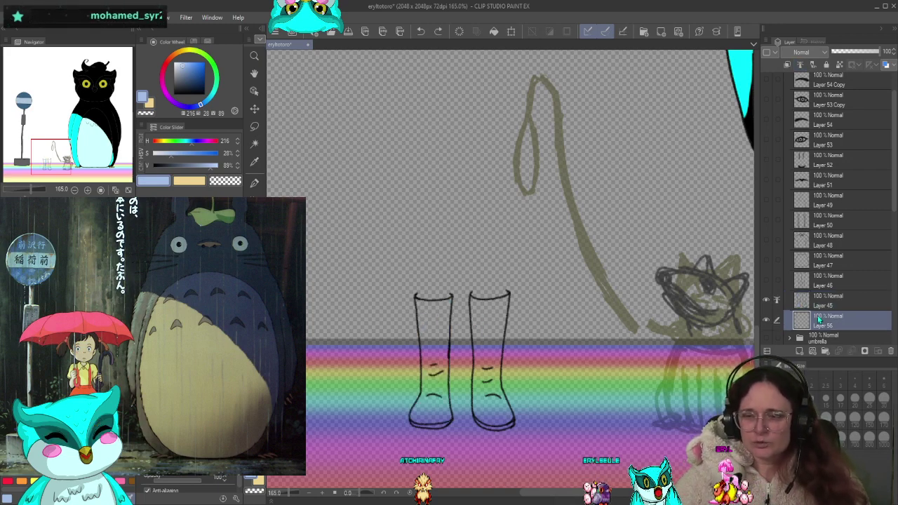
click(439, 319)
click(500, 320)
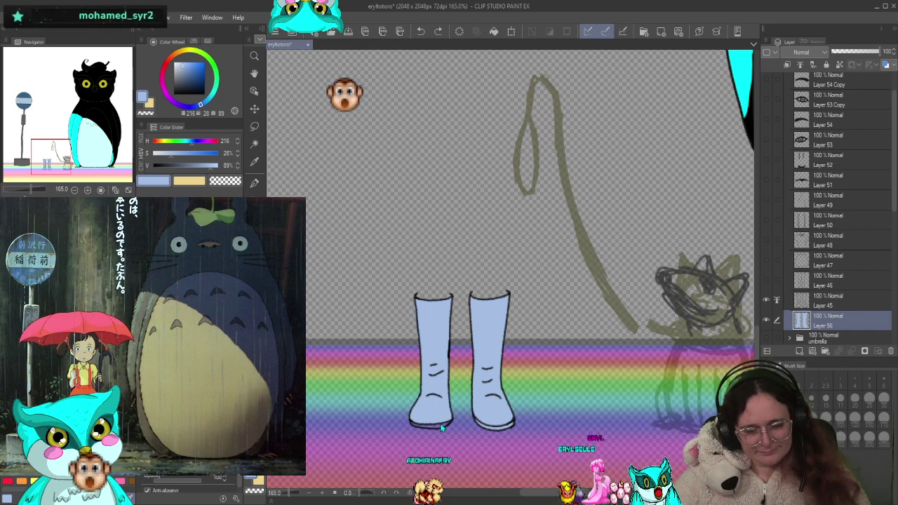
Show Layer 46 and touch up the missing light blue in the small corners at the boots' rims with the pen
scroll(441, 428, up, 5)
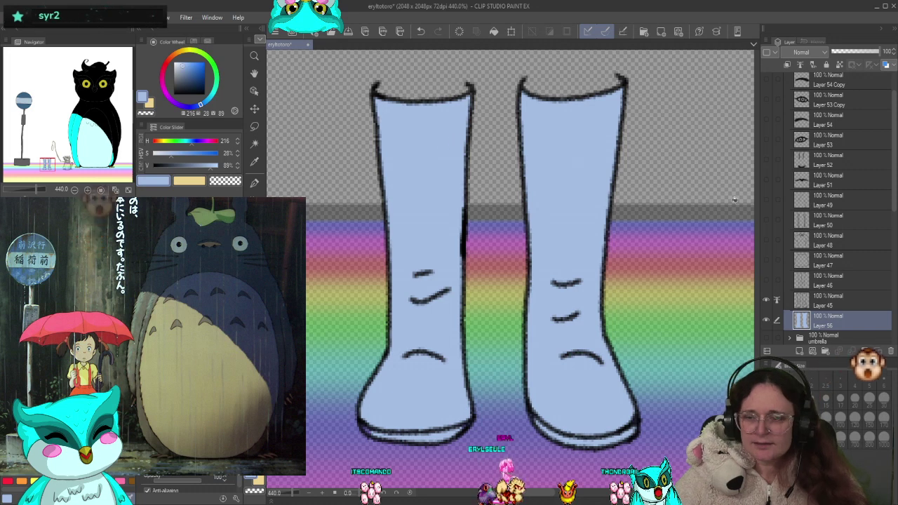
click(767, 281)
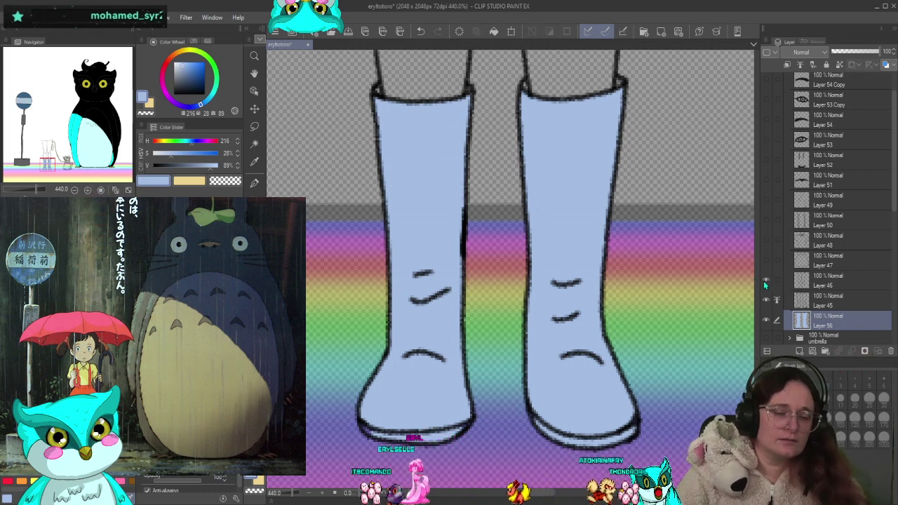
key(p)
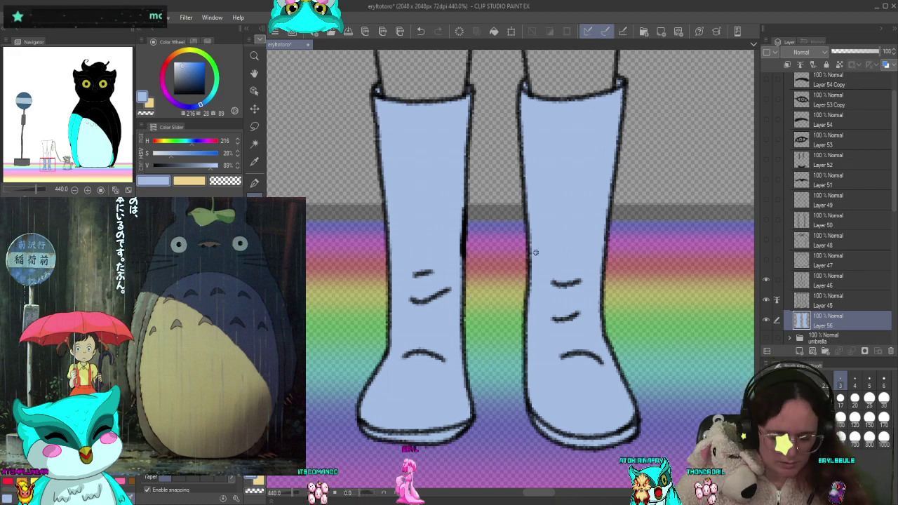
scroll(536, 252, up, 4)
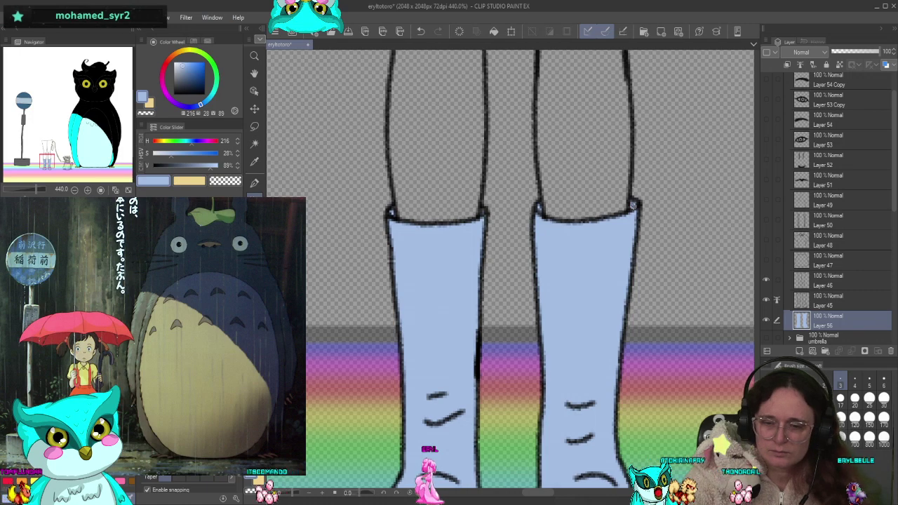
scroll(609, 334, down, 3)
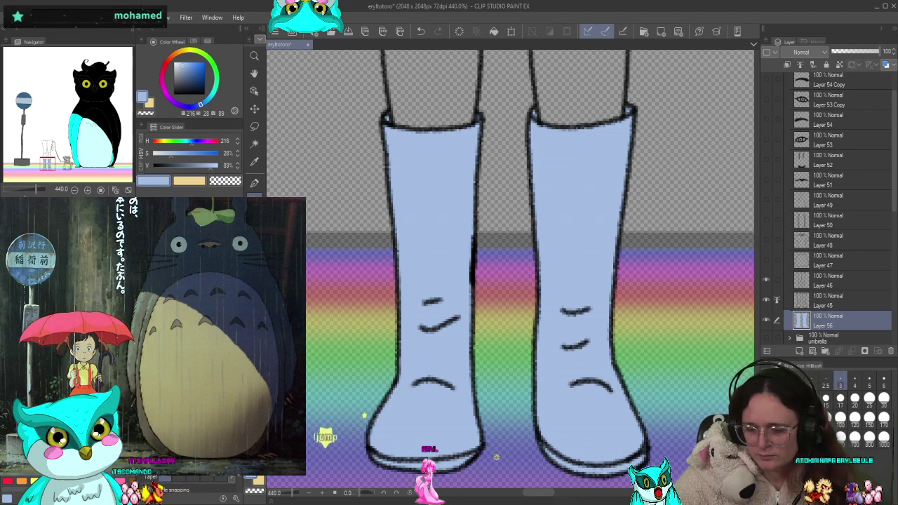
Erase the two ankle creases on the left boot on Layer 45 and redraw them as short black lines
click(835, 281)
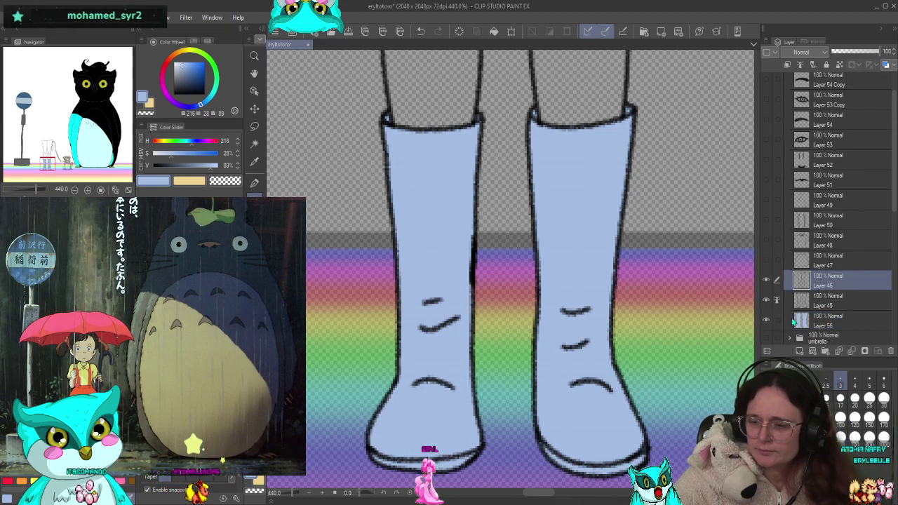
click(843, 302)
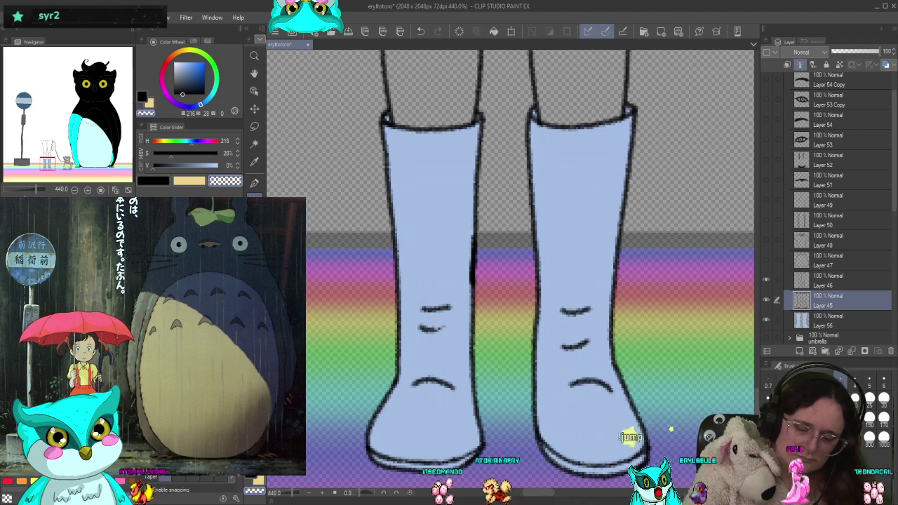
drag(445, 328, 424, 331)
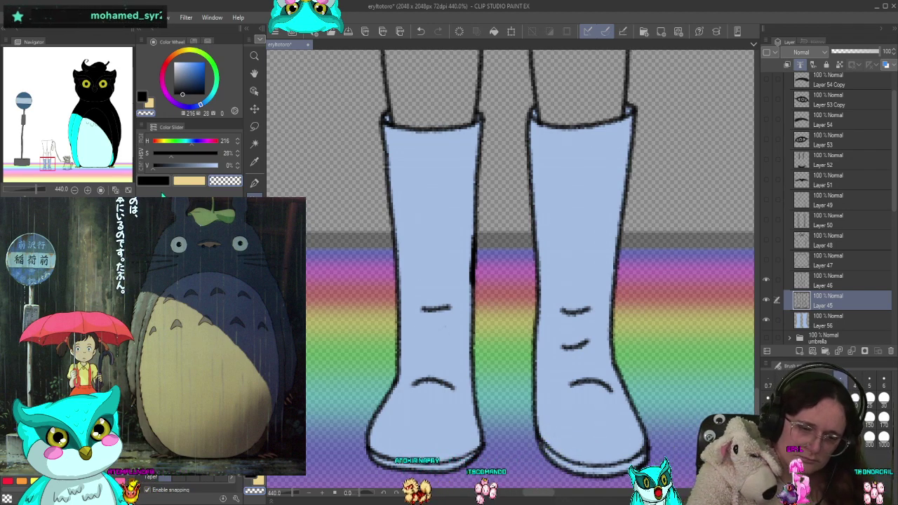
key(p)
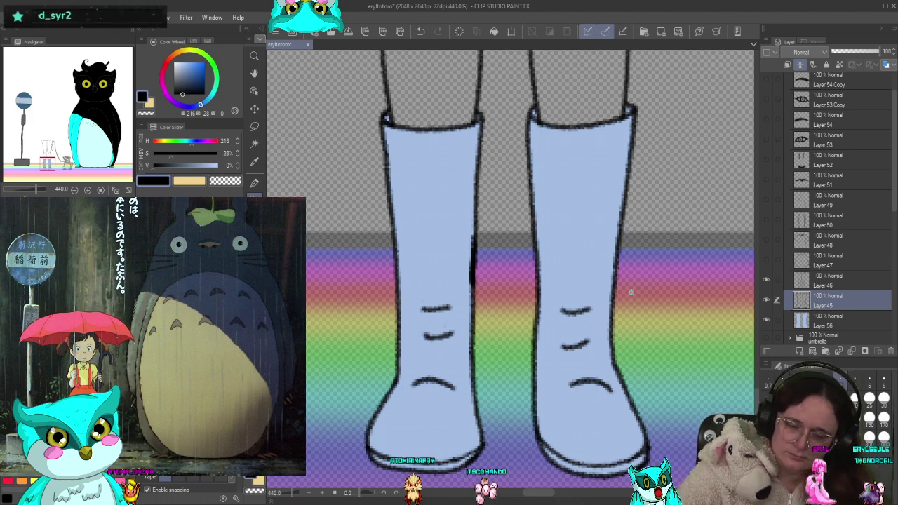
Add a new layer directly beneath the legs' line art on Layer 46 and make Layer 46 the reference layer
drag(600, 226, 579, 451)
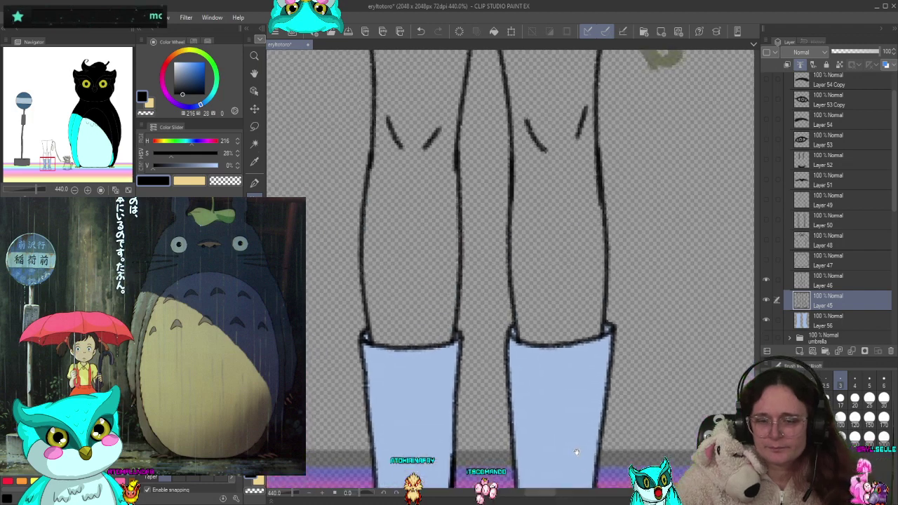
click(835, 285)
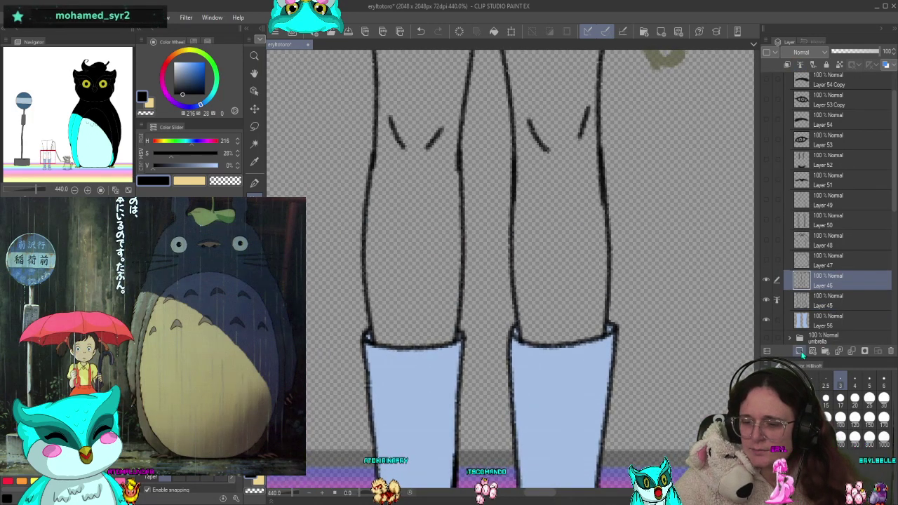
click(799, 351)
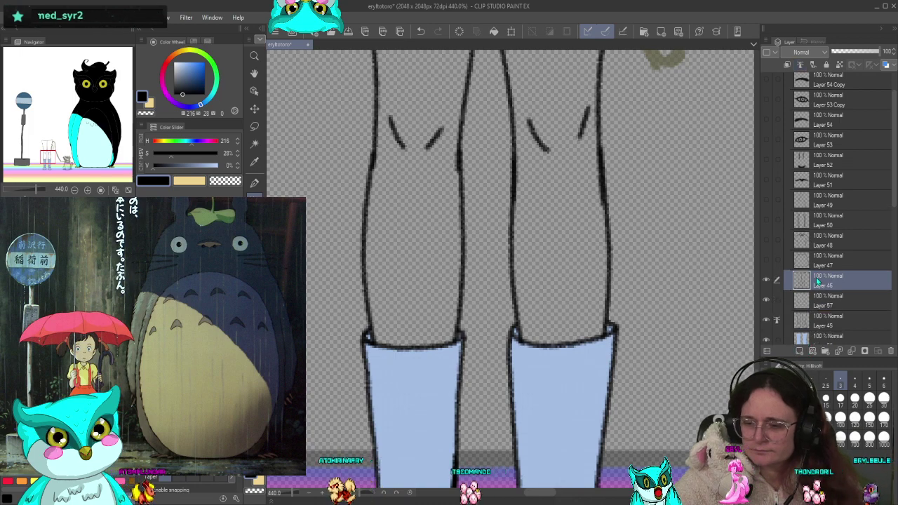
Set the drawing colour to a pale pink skin tone with H 13, S 17% and V 86% for the Fill tool
click(181, 67)
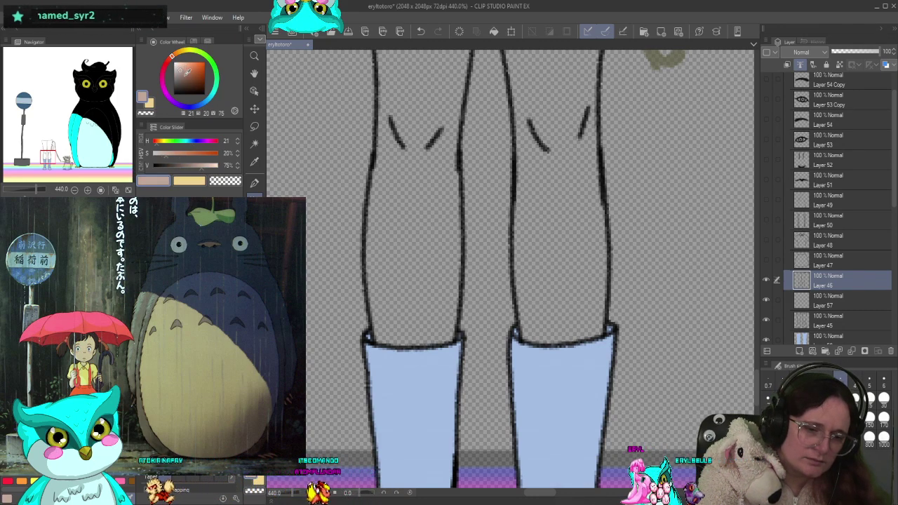
click(184, 78)
click(178, 65)
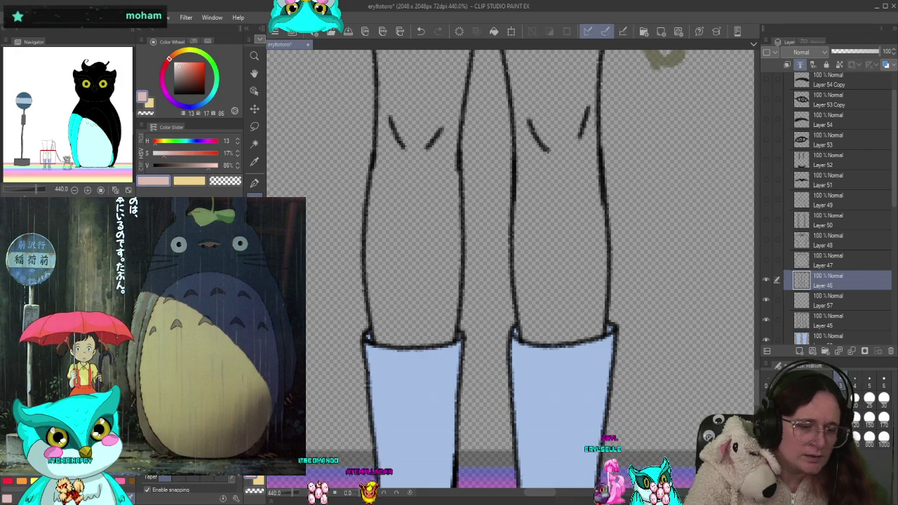
key(g)
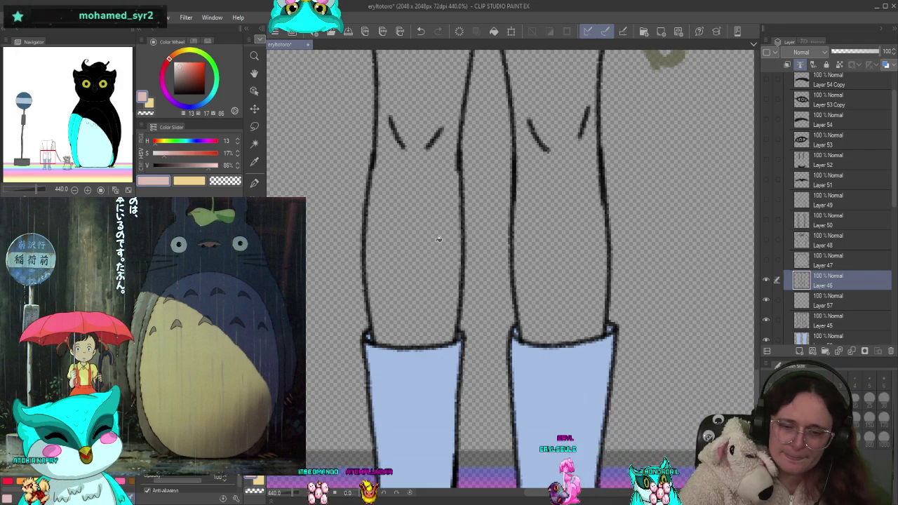
click(406, 354)
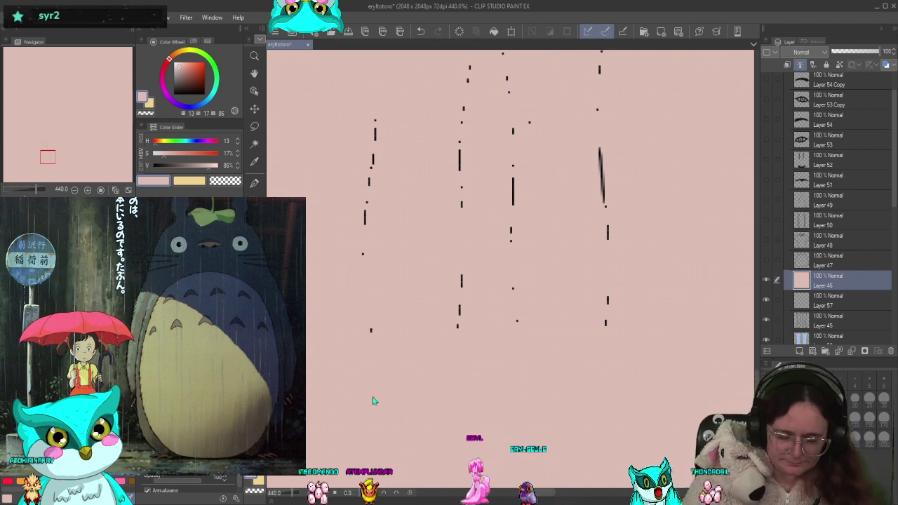
key(ctrl+z)
click(828, 302)
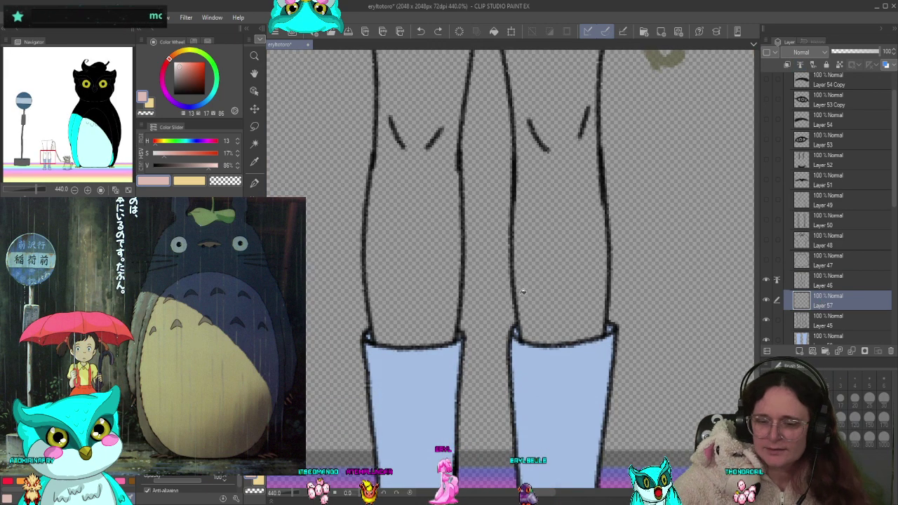
click(571, 270)
key(ctrl+z)
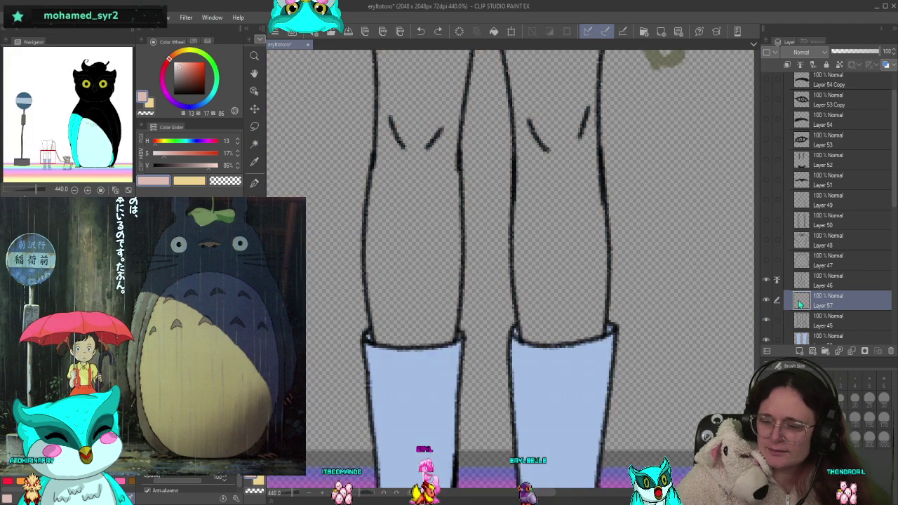
Make the line-art layers of both the legs and the boots, Layer 46 and Layer 45, reference layers together
ctrl+click(839, 320)
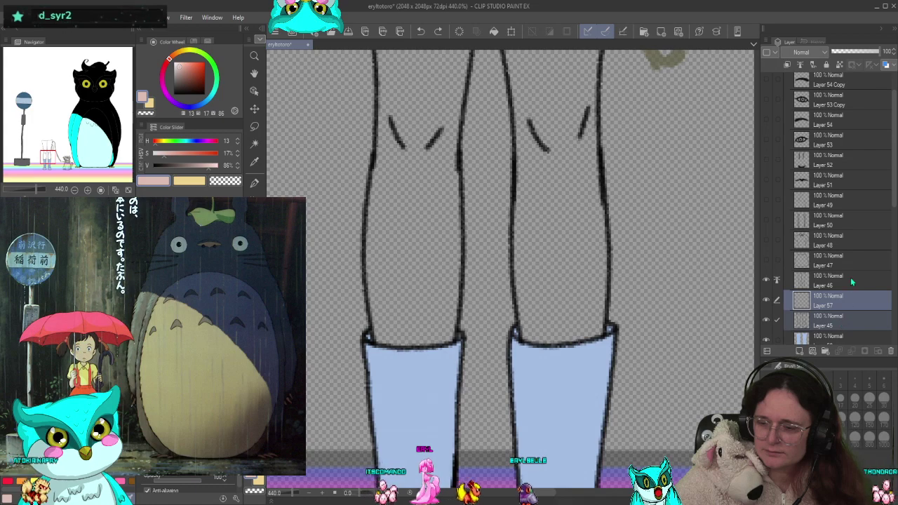
ctrl+click(851, 281)
ctrl+click(849, 325)
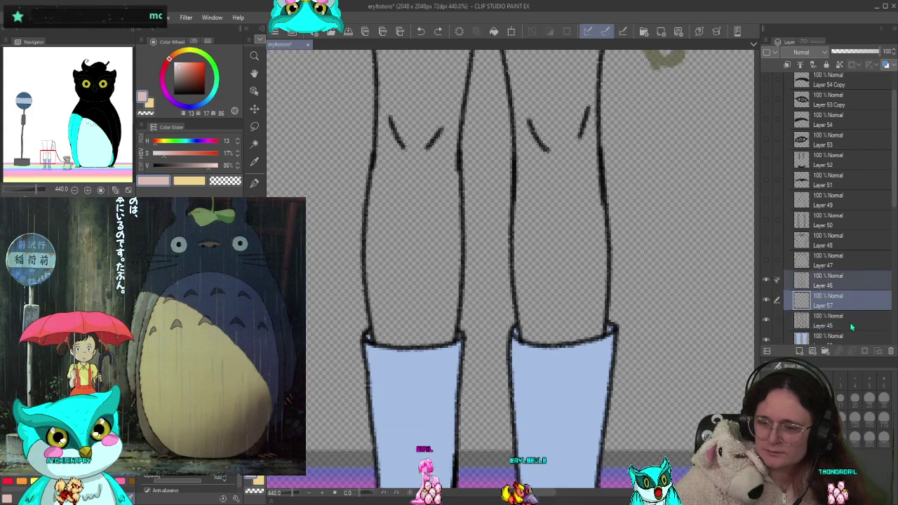
ctrl+click(858, 298)
ctrl+click(857, 322)
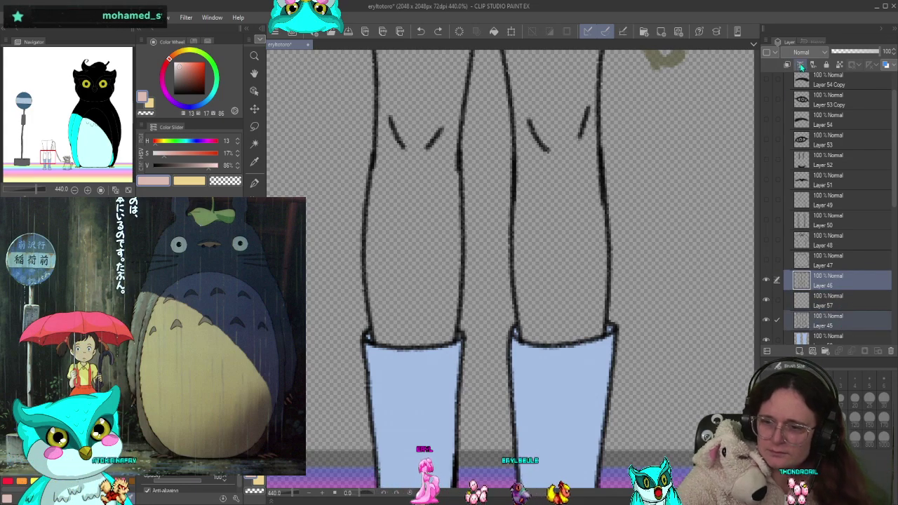
Fill both legs with the pale pink skin tone on Layer 57 and check the fill up to the thighs
click(847, 296)
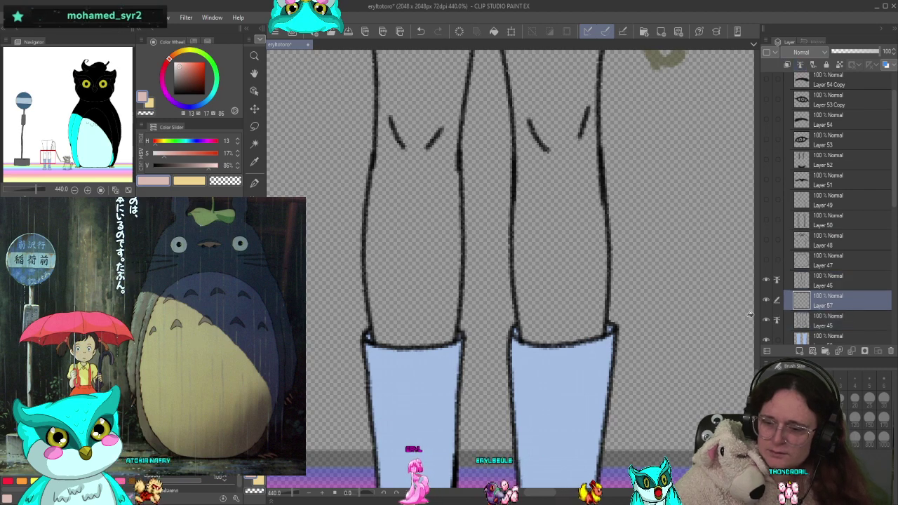
click(443, 327)
click(578, 271)
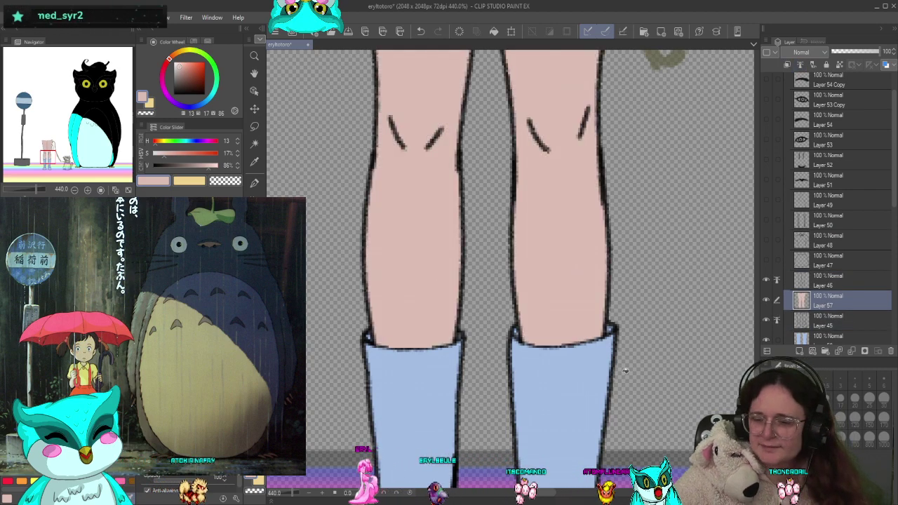
scroll(534, 323, up, 10)
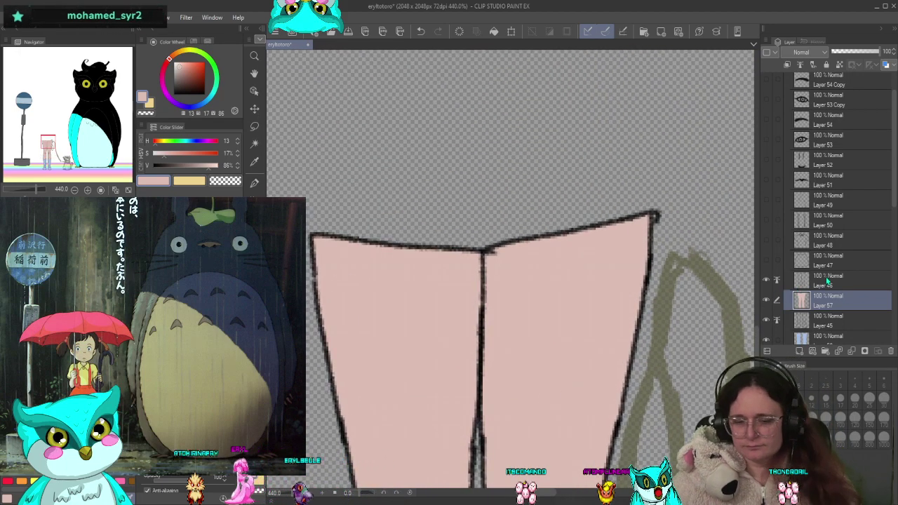
Show Layers 47, 48 and 50 to display the girl's blouse, skirt and suspender line art
scroll(526, 384, down, 6)
scroll(527, 384, down, 3)
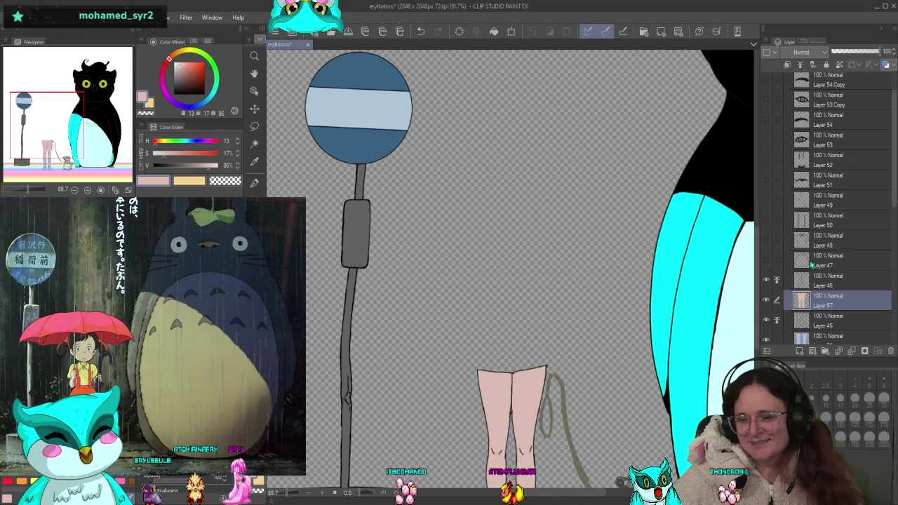
click(766, 240)
click(767, 260)
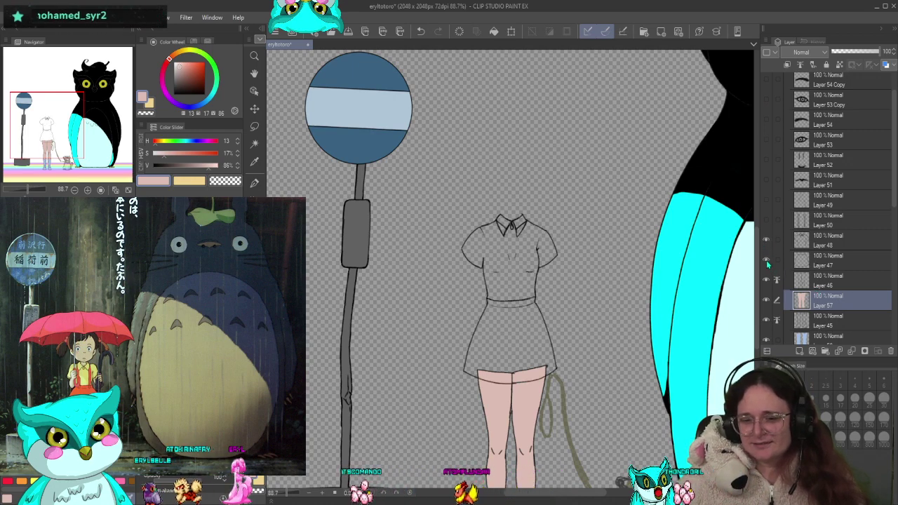
click(766, 220)
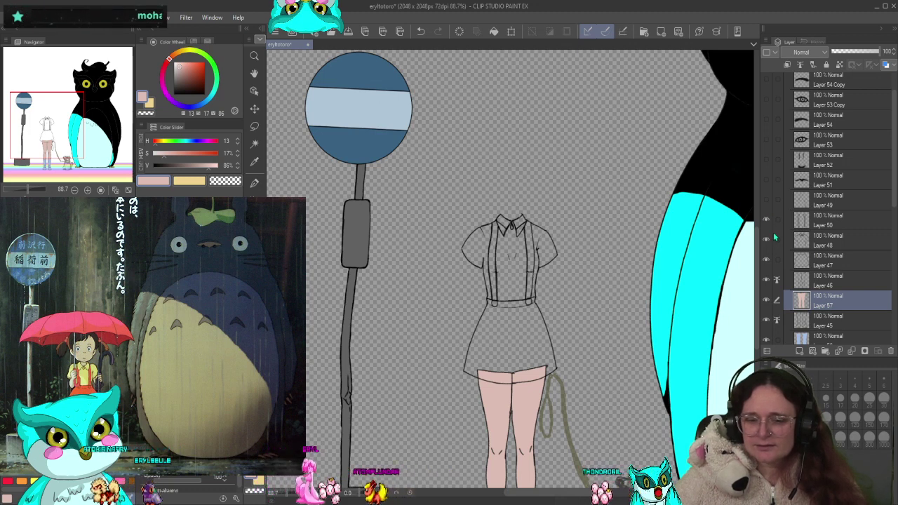
Make Layer 47 the reference layer and add a new layer directly beneath it
click(824, 264)
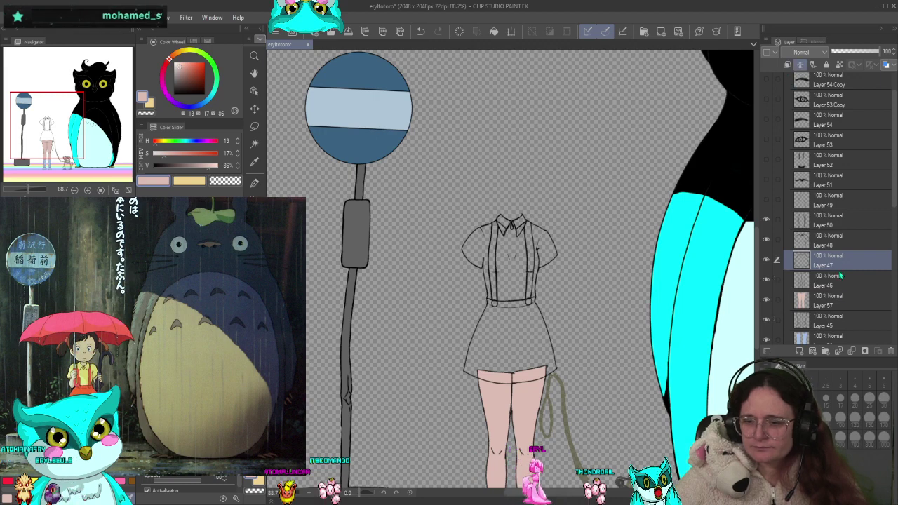
click(824, 284)
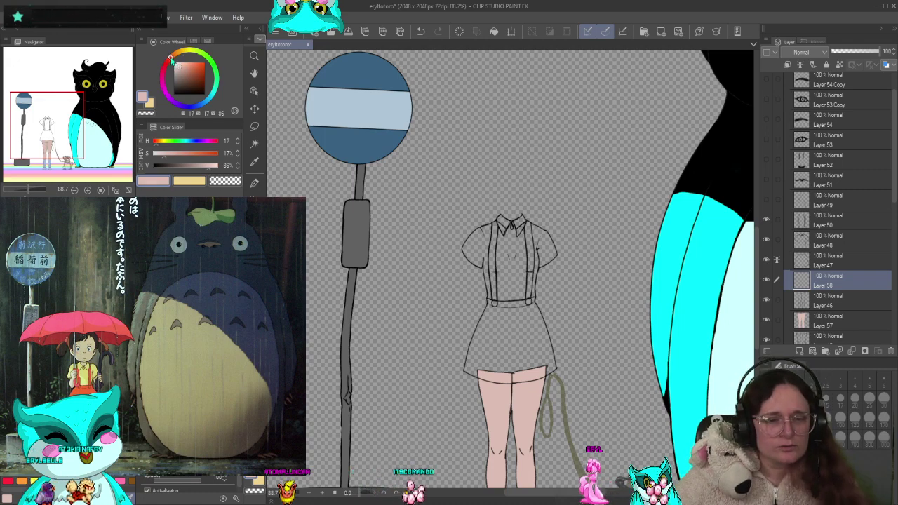
Set the drawing colour to red (H 13, S 100, V 80) and fill the skirt on Layer 58, hiding the legs meanwhile
click(173, 61)
click(204, 64)
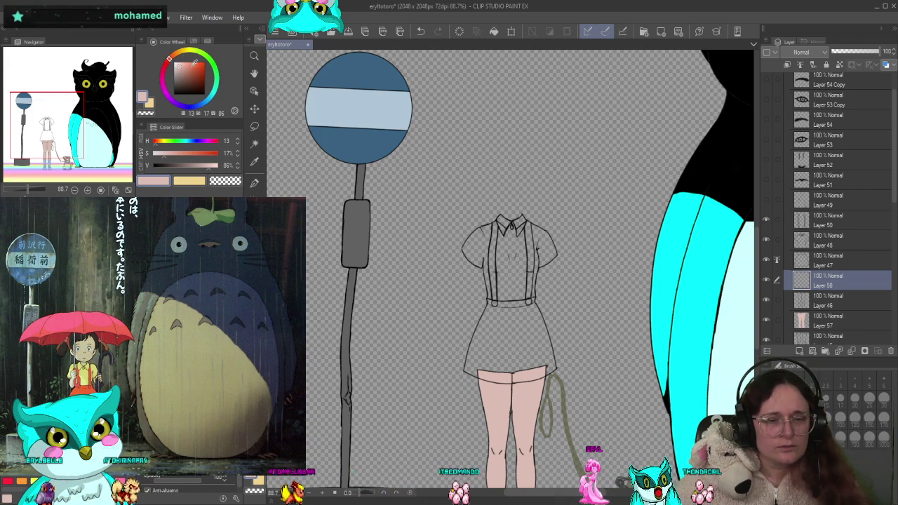
click(204, 68)
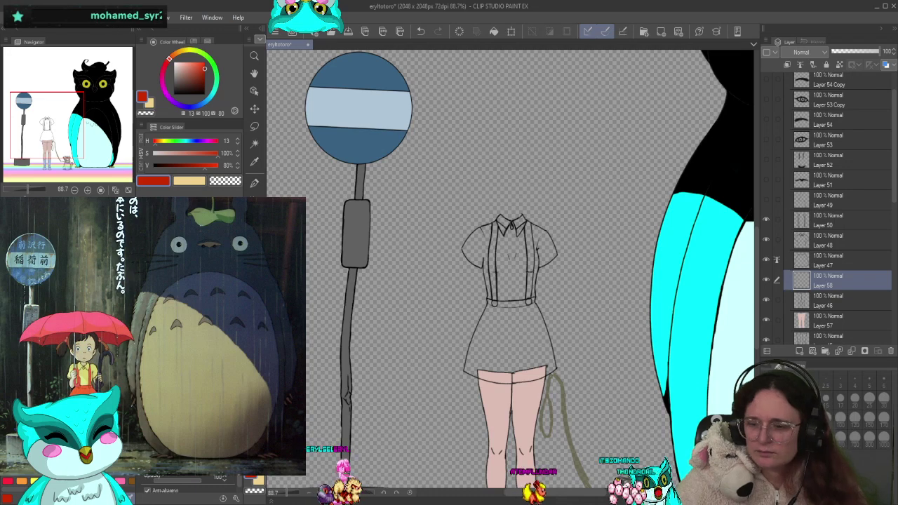
click(767, 320)
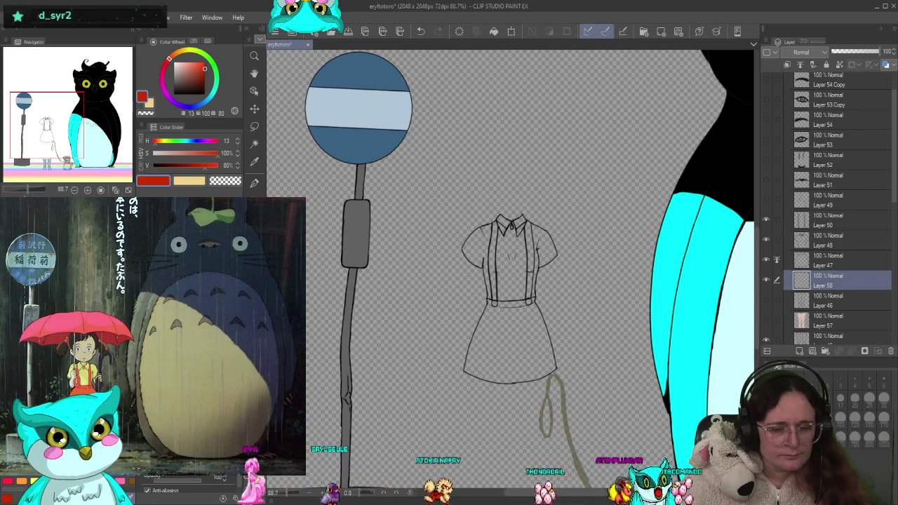
click(530, 343)
click(766, 320)
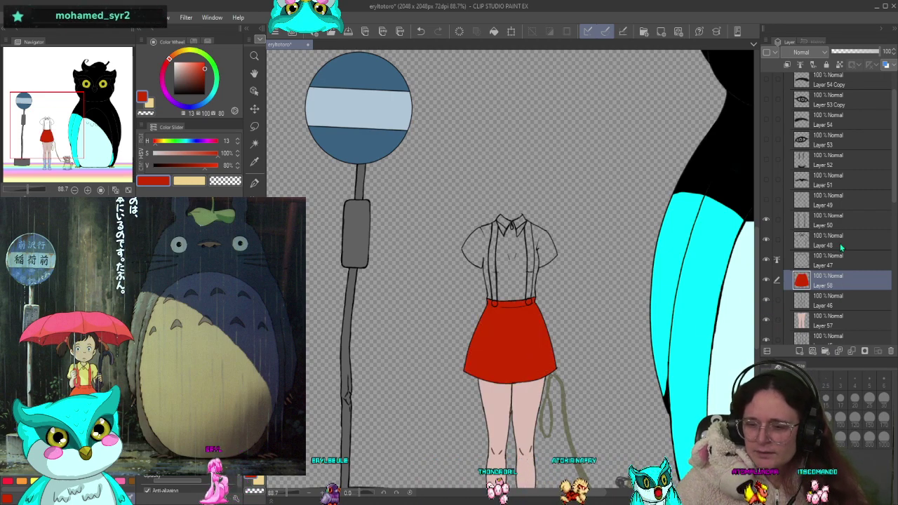
Make Layers 50 and 48 the reference layers and fill both suspenders with the same red on Layer 58
key(ctrl+plus)
key(ctrl+plus)
key(ctrl+plus)
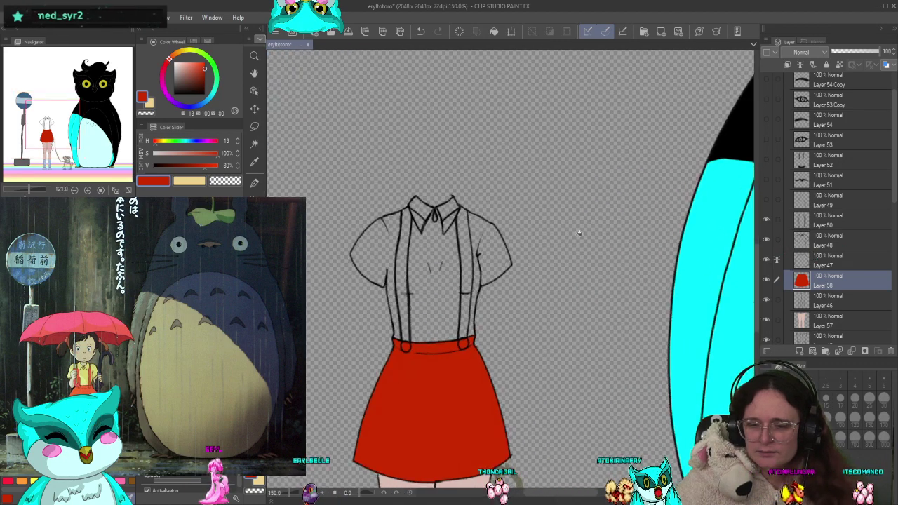
click(844, 224)
ctrl+click(834, 240)
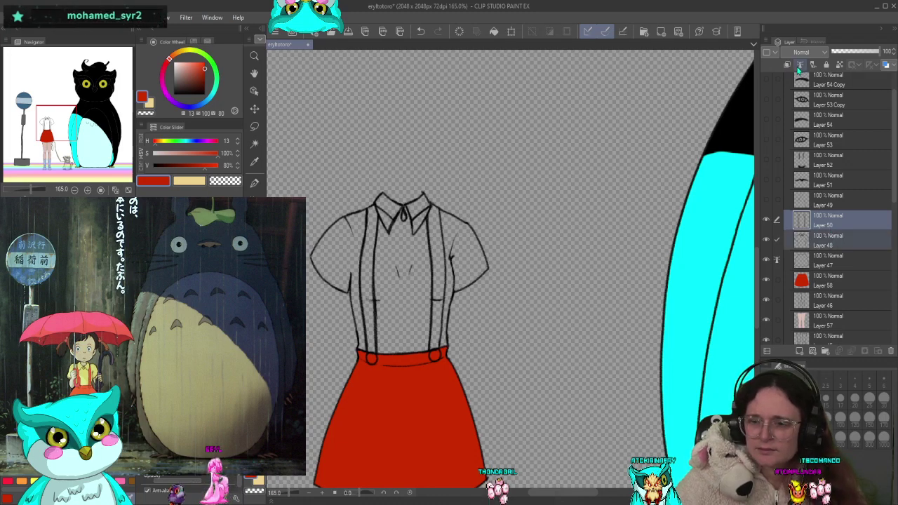
click(842, 281)
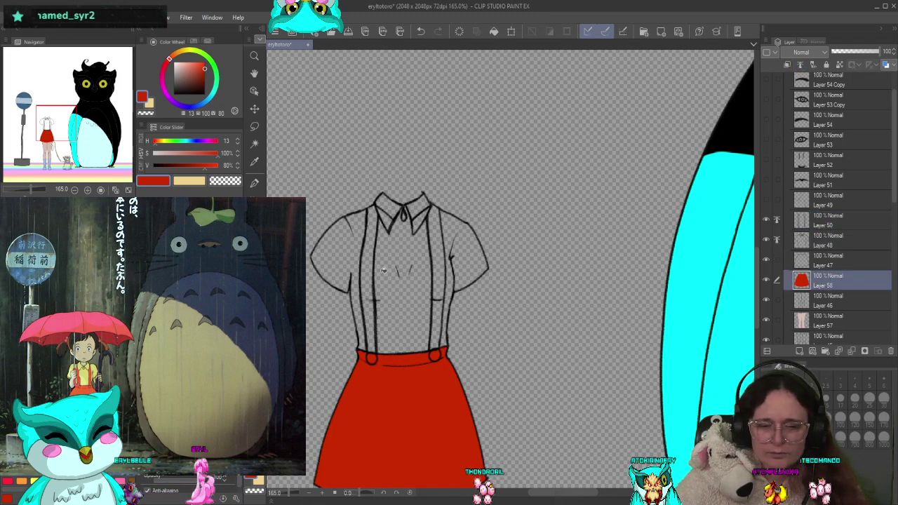
click(369, 271)
click(439, 272)
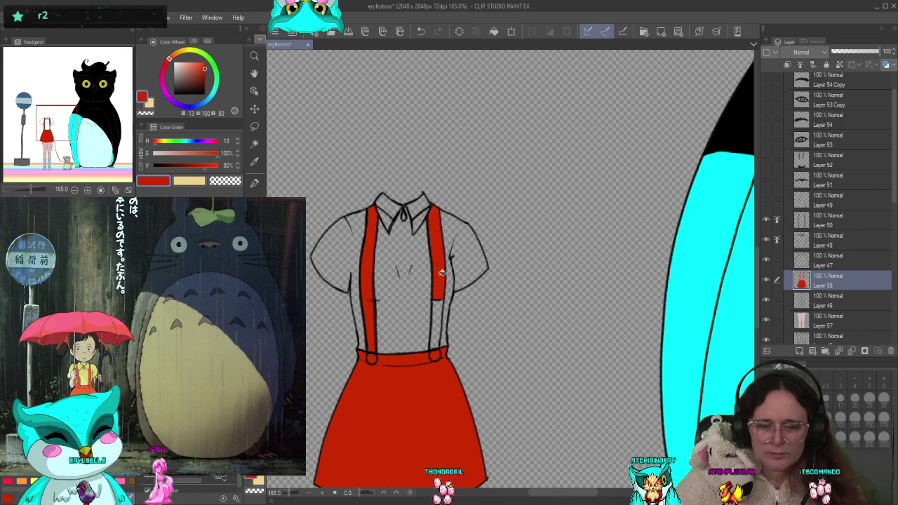
click(438, 319)
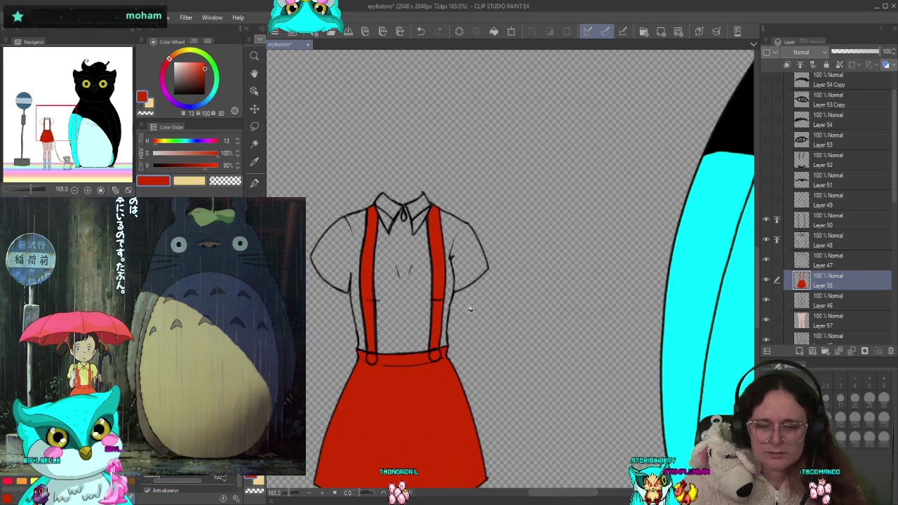
Check the suspender fill with the blouse lines hidden, make Layer 48 the only reference layer and return to Layer 58
click(769, 244)
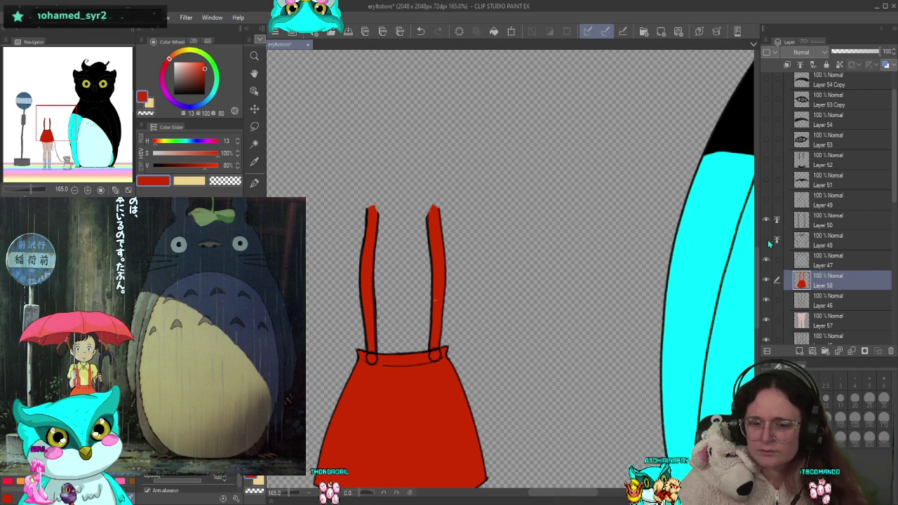
click(769, 243)
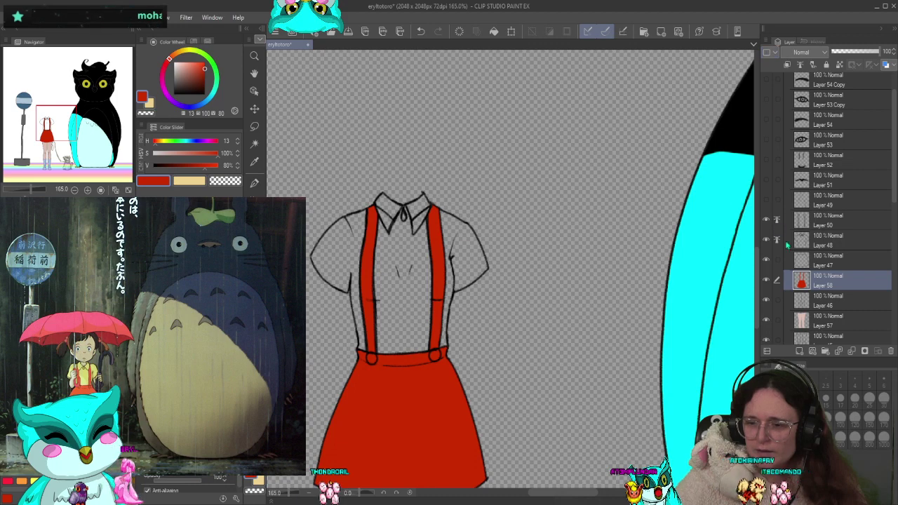
click(766, 241)
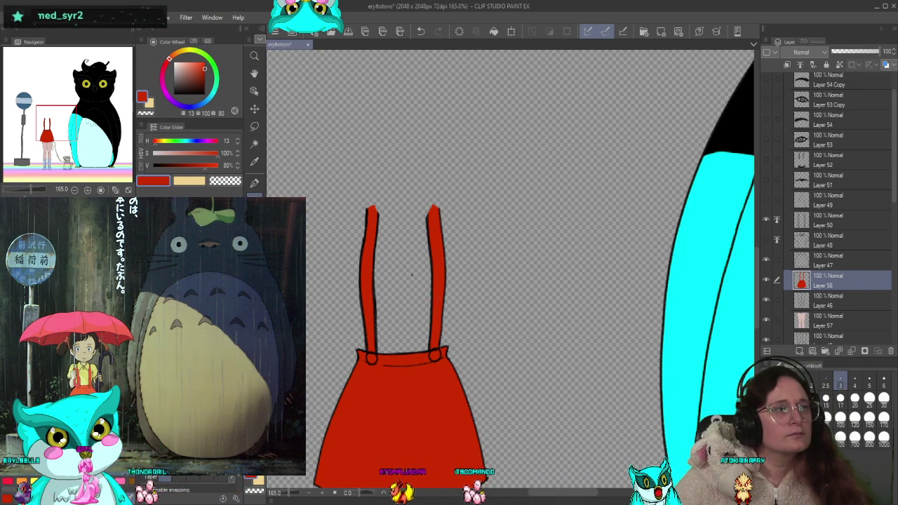
click(768, 242)
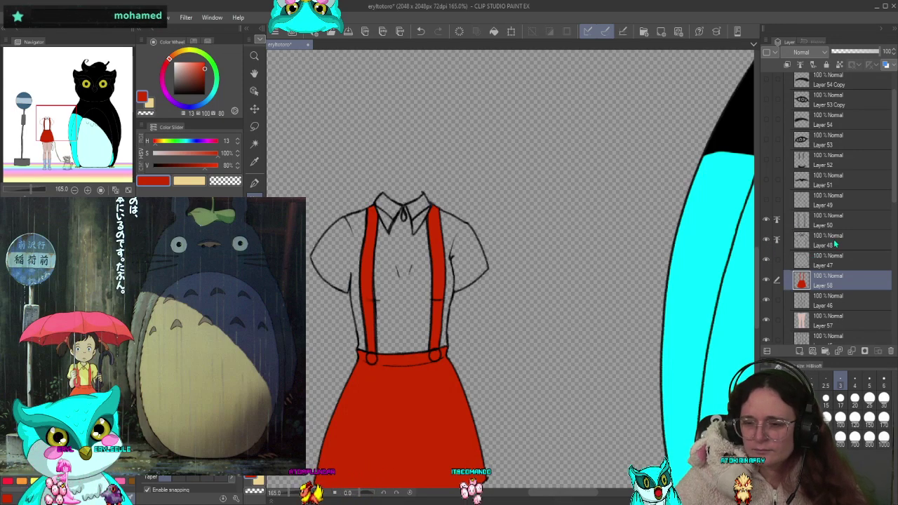
click(807, 240)
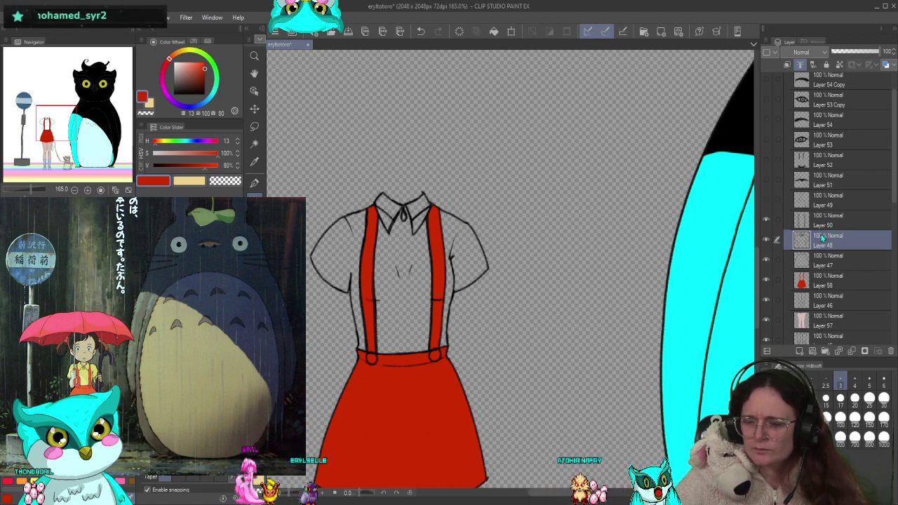
click(809, 284)
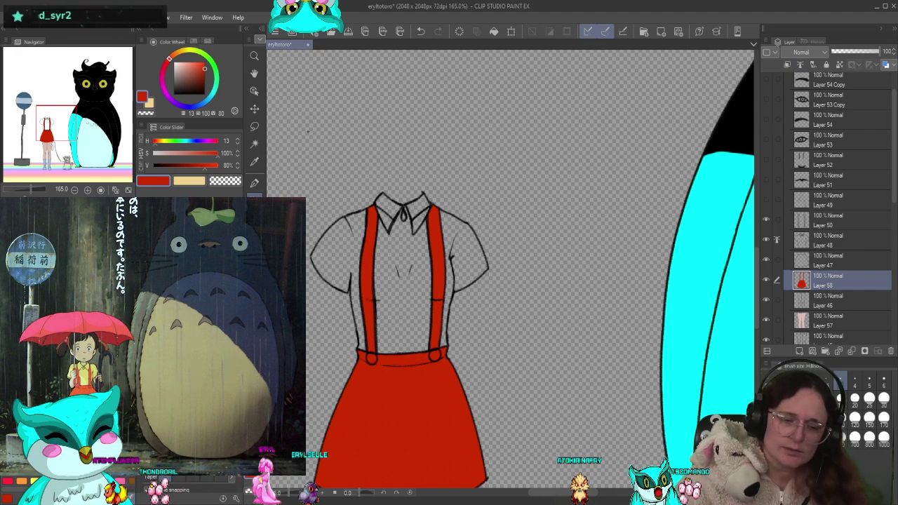
Lasso the red suspenders, cut and paste them onto their own layer, place it directly above Layer 48 and deselect
key(m)
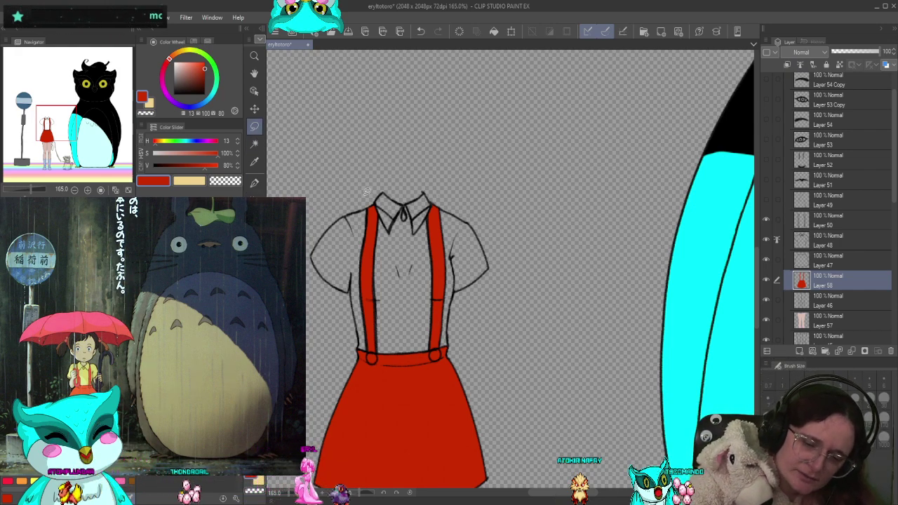
mouse_move(350, 274)
mouse_down()
mouse_move(356, 334)
mouse_move(372, 349)
mouse_move(414, 349)
mouse_move(448, 330)
mouse_move(458, 211)
mouse_move(450, 143)
mouse_up()
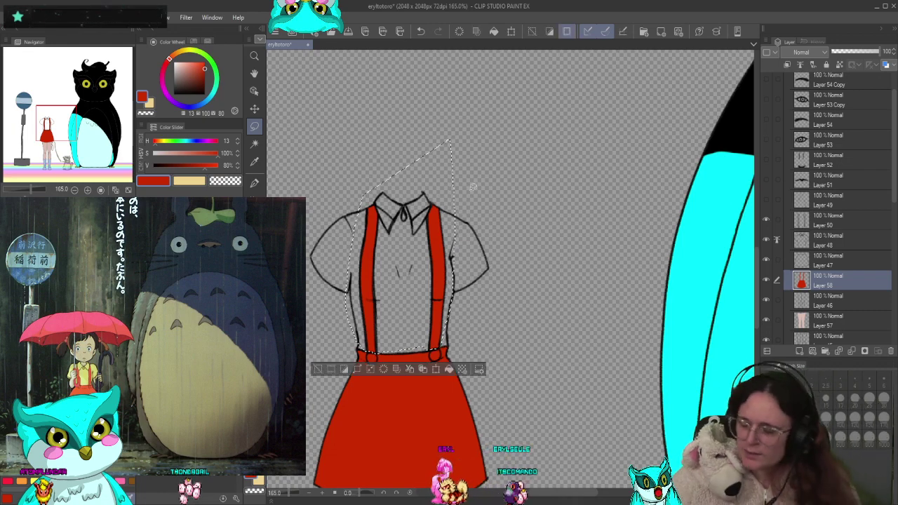
click(414, 372)
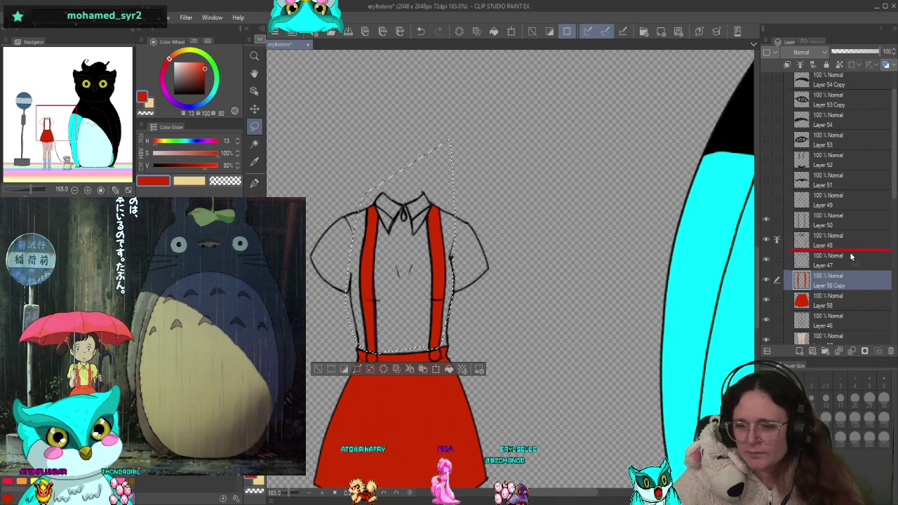
drag(851, 258, 851, 242)
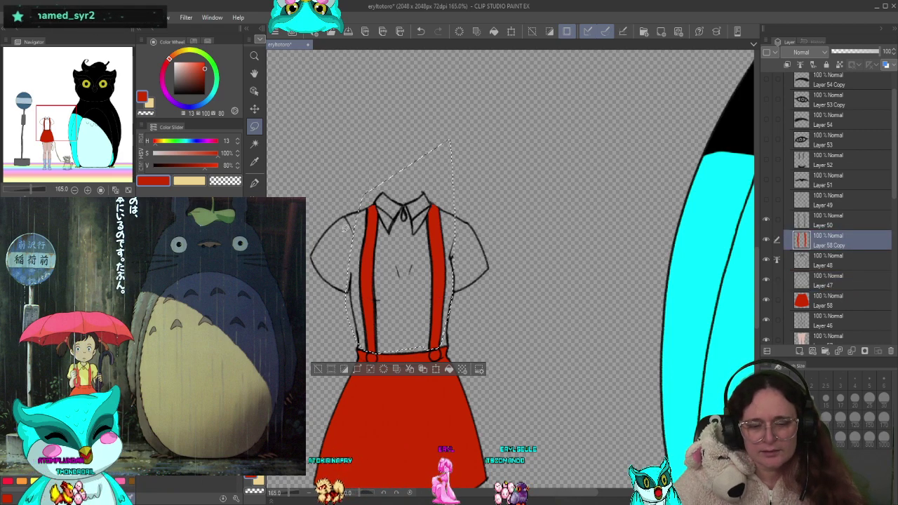
key(ctrl+d)
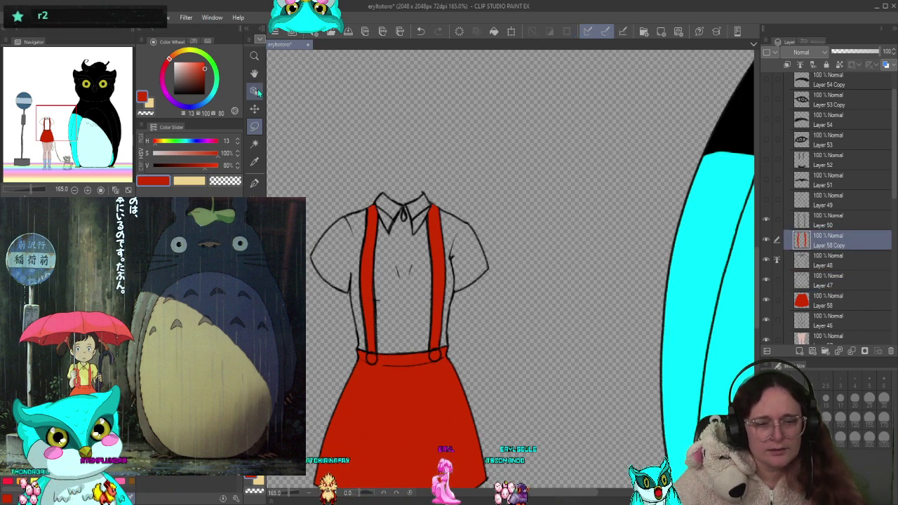
Add a new layer directly above Layer 47 and set the second drawing colour to light yellow (H 43, S 51, V 98)
key(p)
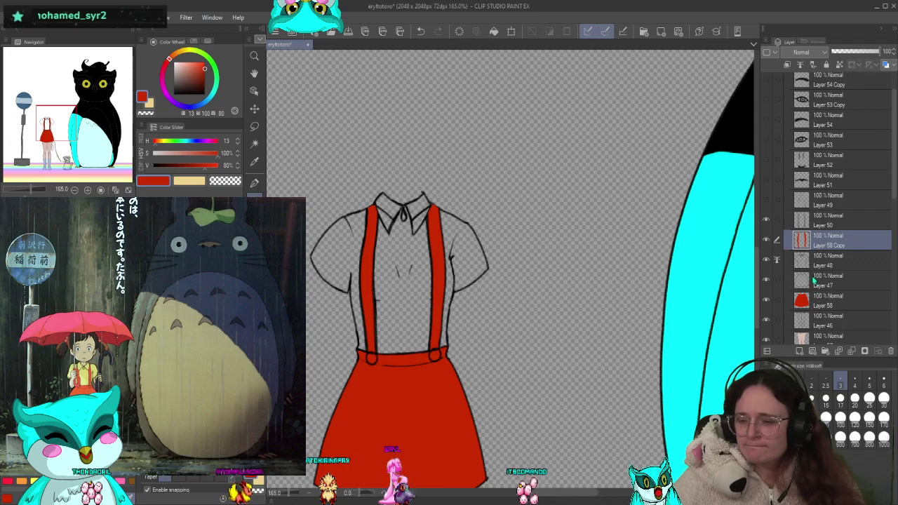
click(836, 279)
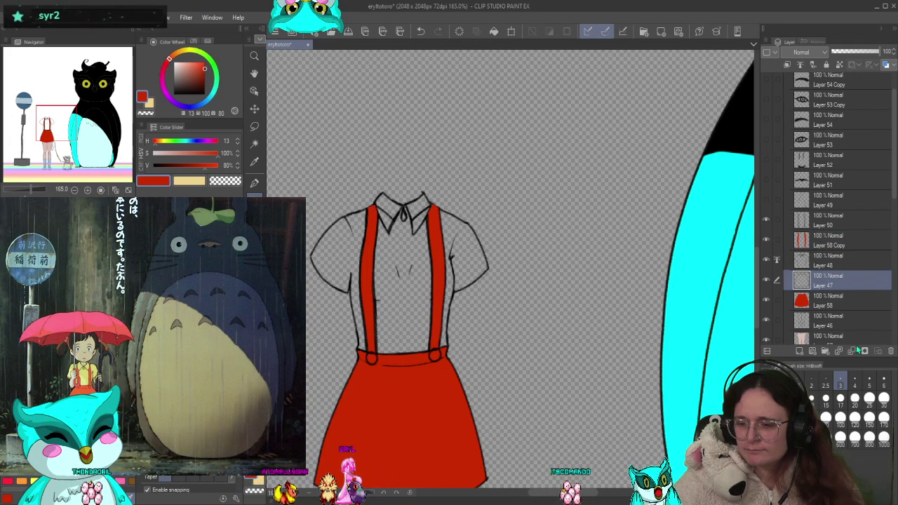
click(797, 350)
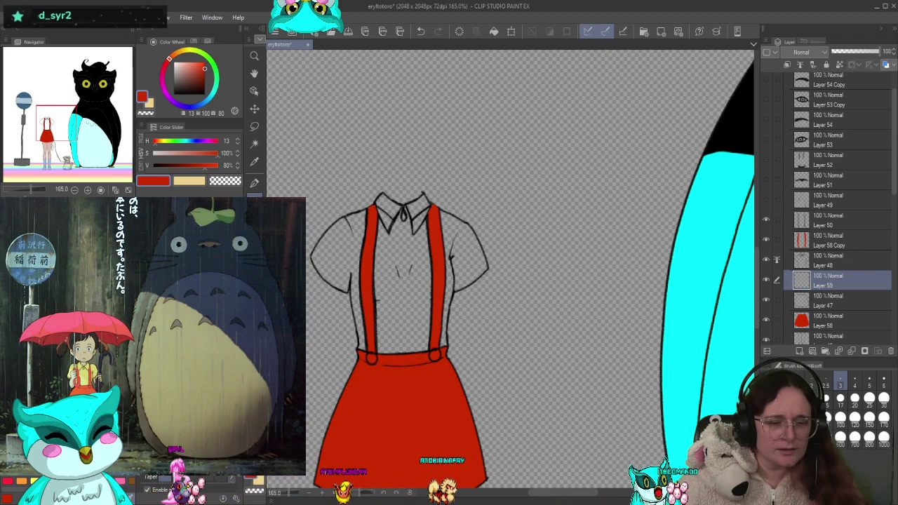
click(191, 182)
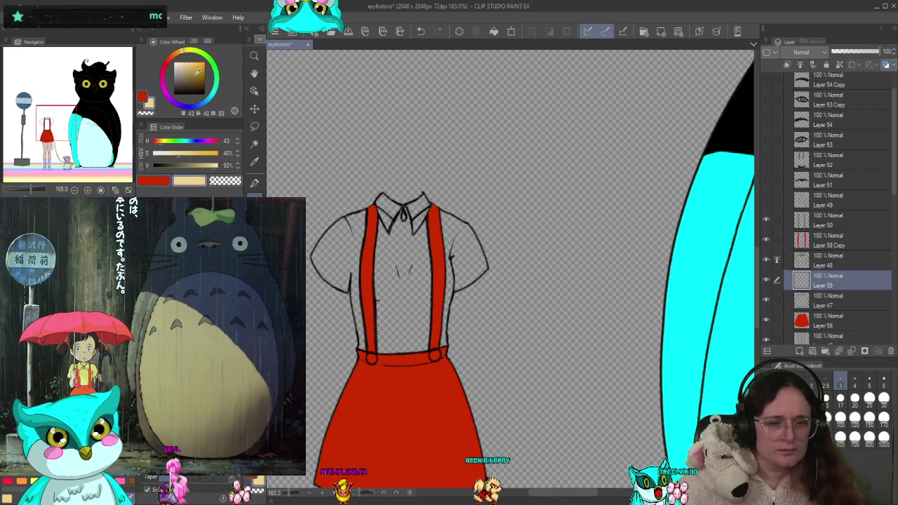
click(189, 62)
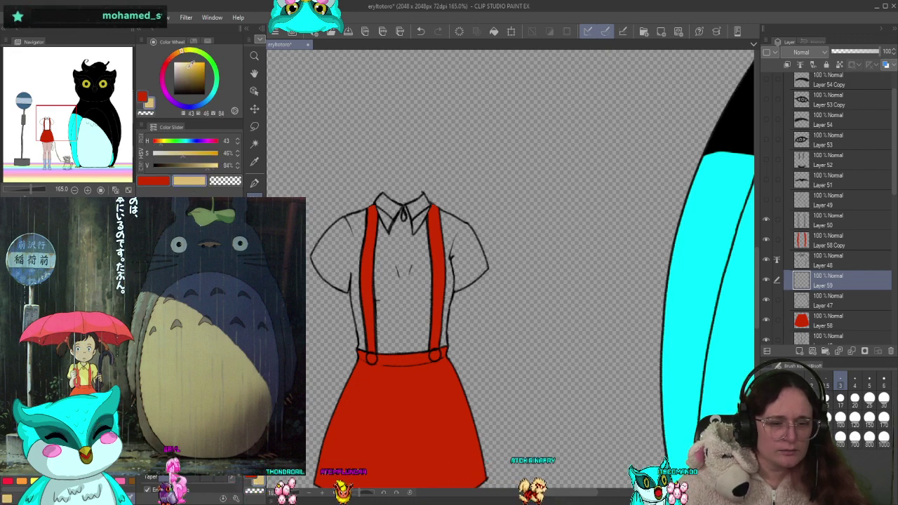
click(189, 59)
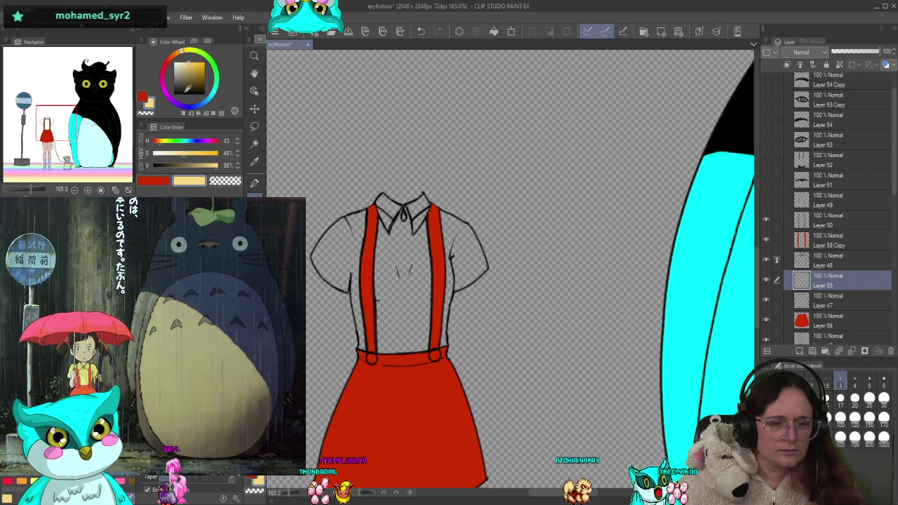
click(187, 154)
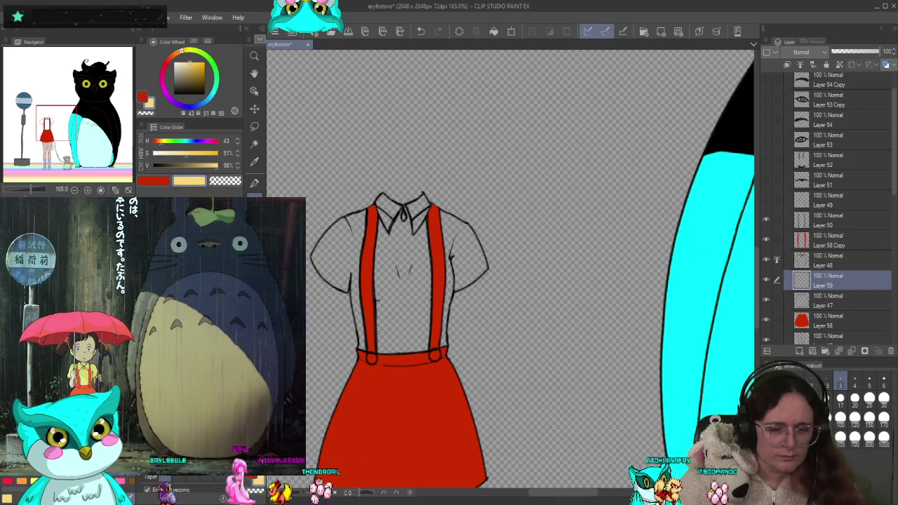
key(g)
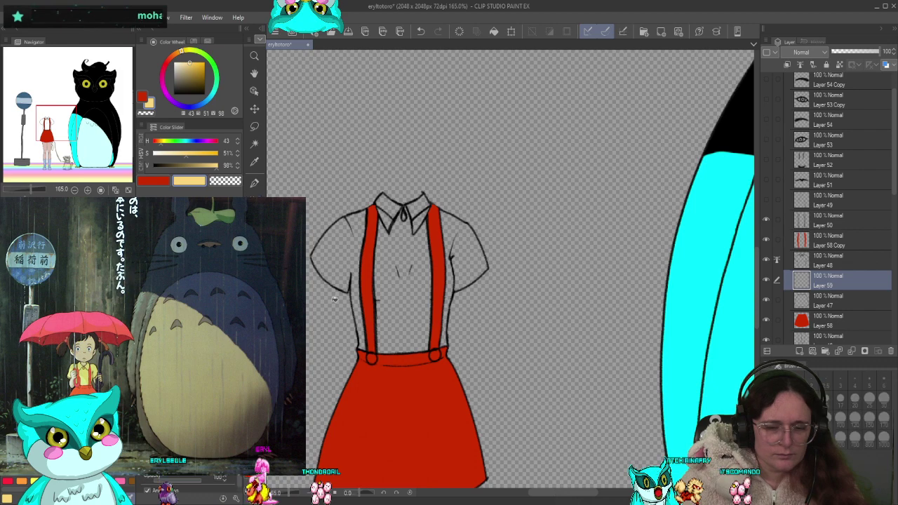
click(414, 300)
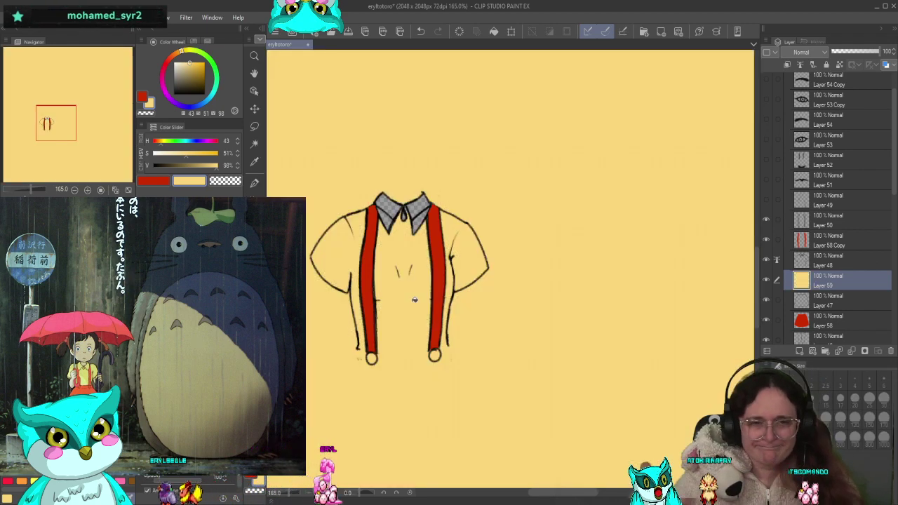
key(ctrl+z)
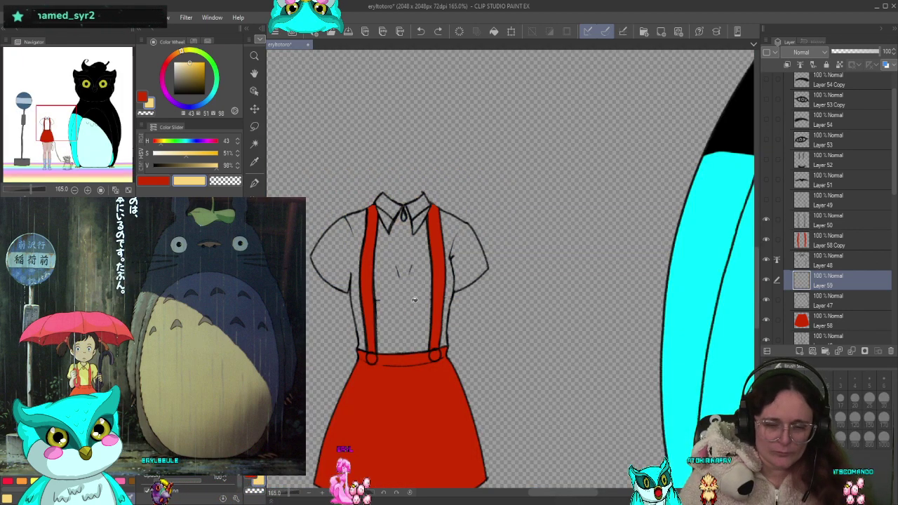
Hide the suspender line art and colour layers, and make Layers 47 and 48 the reference layers together
click(766, 219)
click(767, 240)
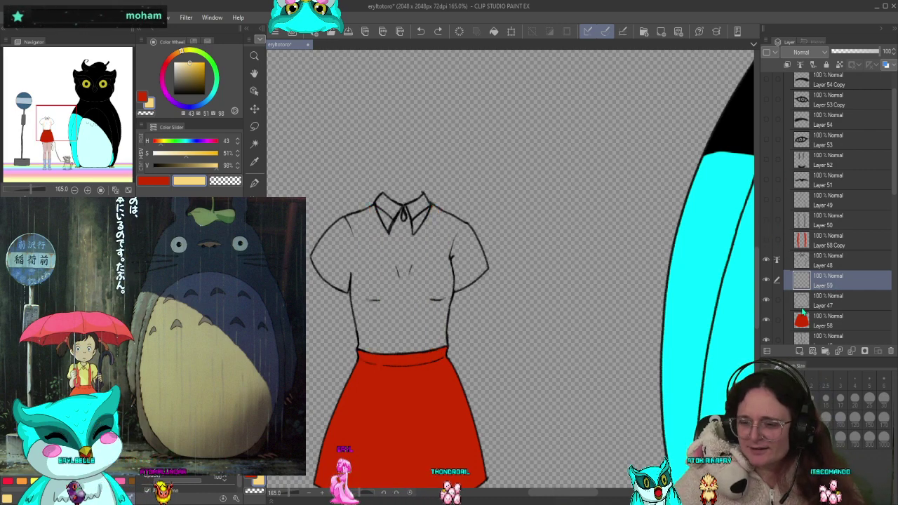
click(815, 305)
ctrl+click(823, 264)
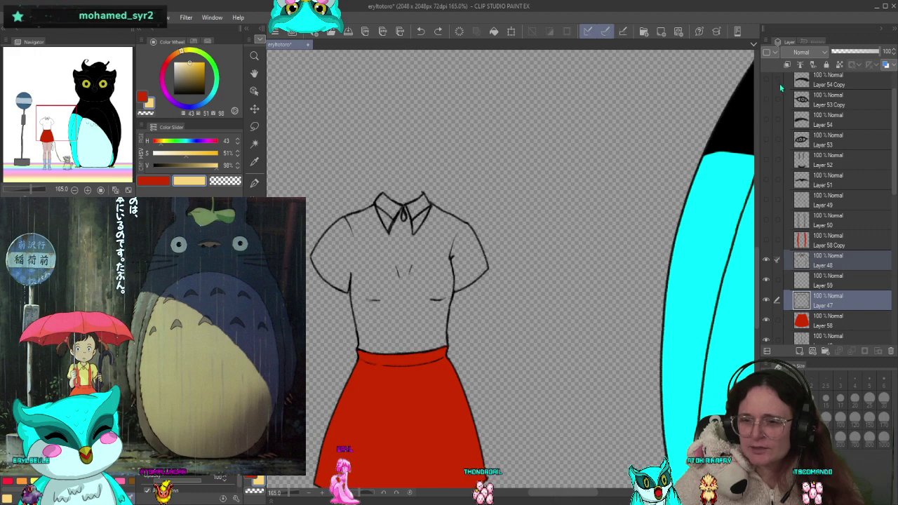
click(798, 64)
Fill the blouse body, sleeves and collar with the light yellow on Layer 59
click(855, 286)
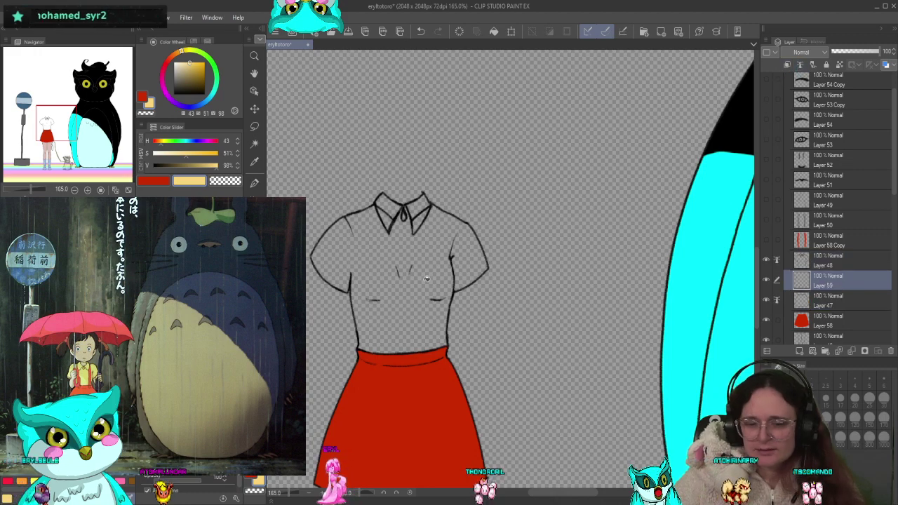
click(414, 289)
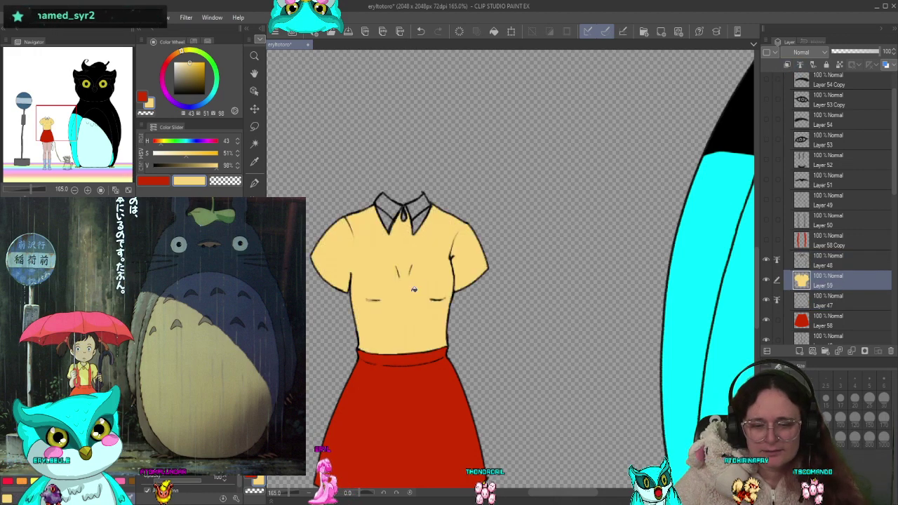
click(391, 216)
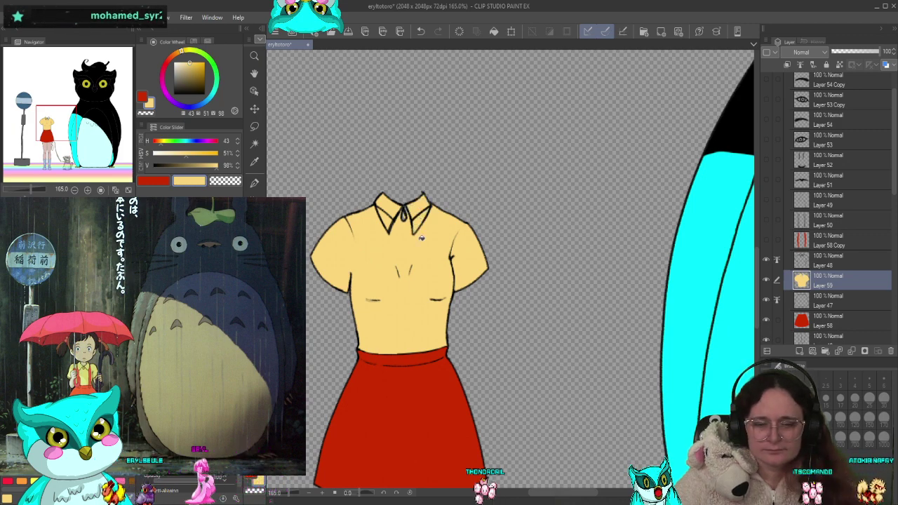
Show the suspender colour and line art layers again, along with the head and arm line art on Layer 49
scroll(422, 238, up, 5)
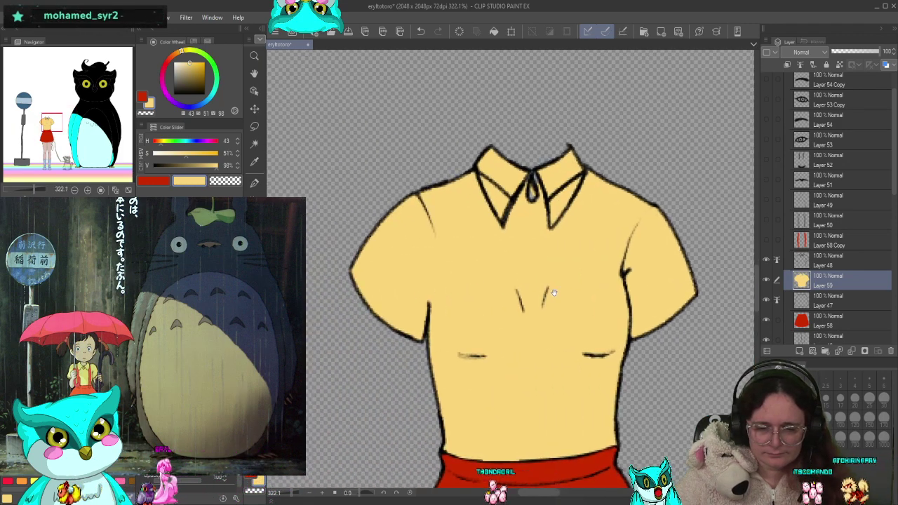
drag(553, 293, 528, 275)
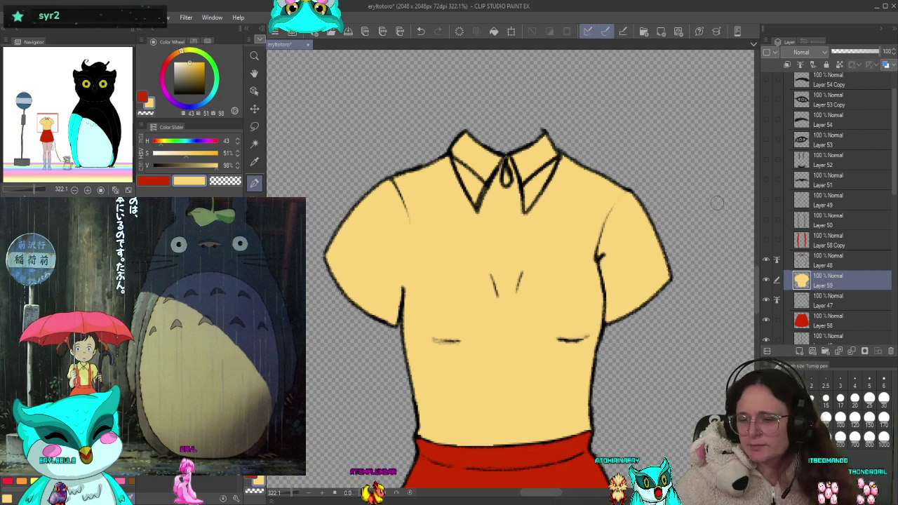
click(767, 238)
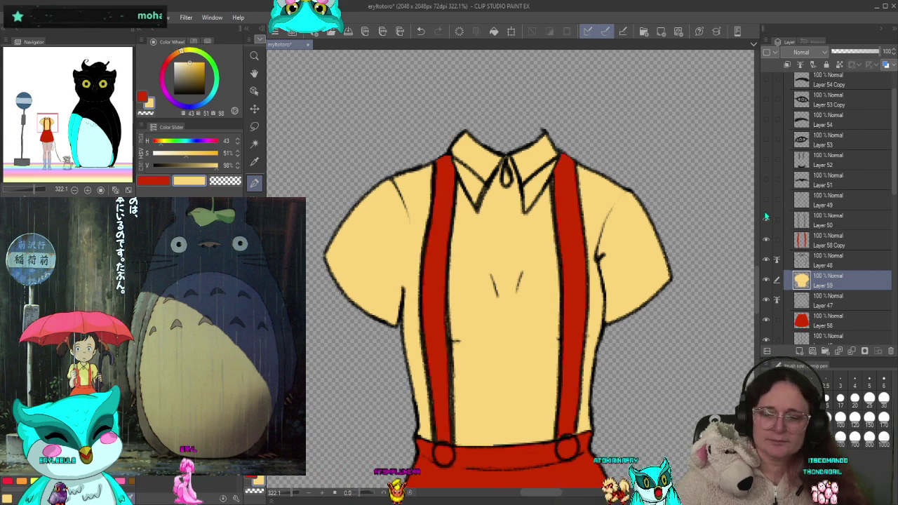
click(766, 218)
scroll(378, 167, down, 5)
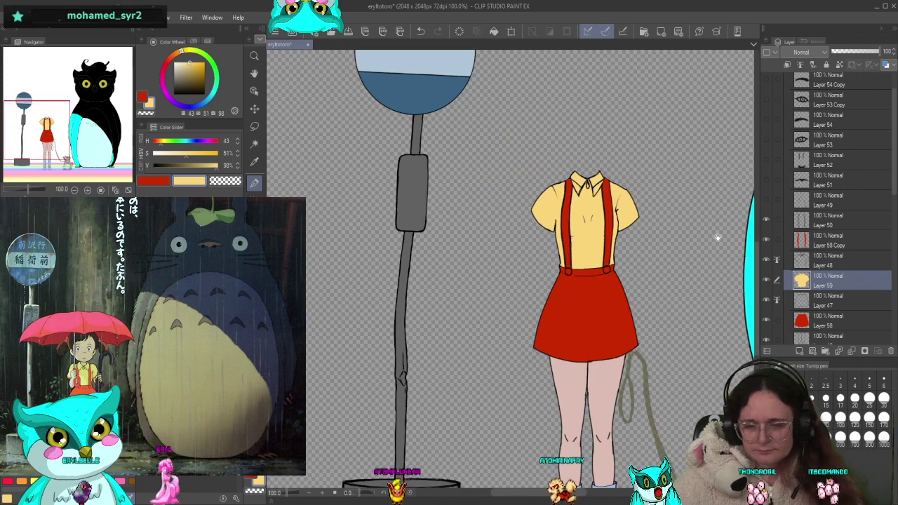
drag(717, 239, 645, 326)
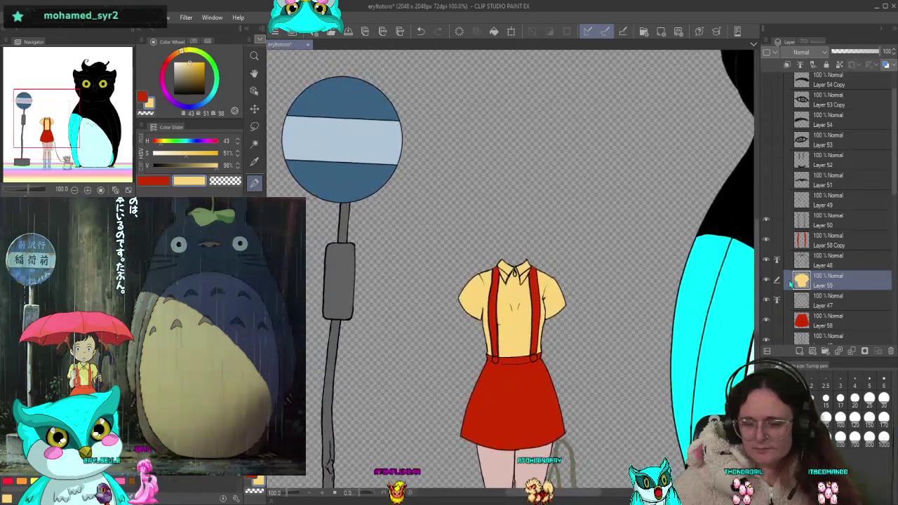
scroll(777, 245, up, 2)
click(766, 238)
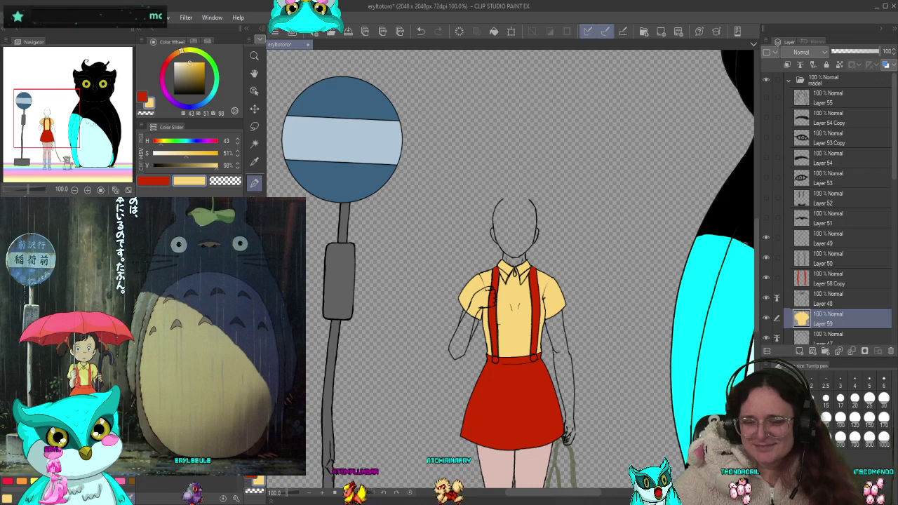
scroll(641, 307, down, 3)
scroll(640, 307, up, 2)
scroll(641, 307, up, 3)
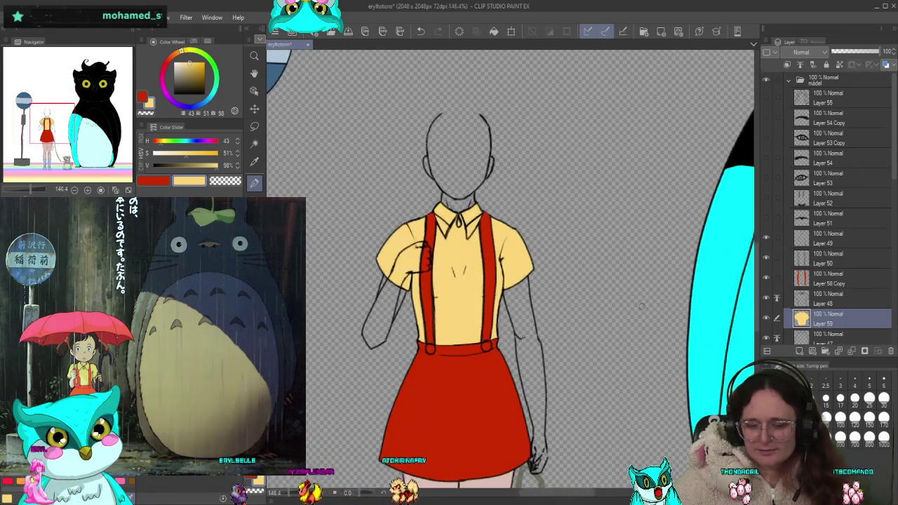
Sample the skin colour of the legs (H 14, S 18, V 86) and add a new layer directly below Layer 49
click(824, 243)
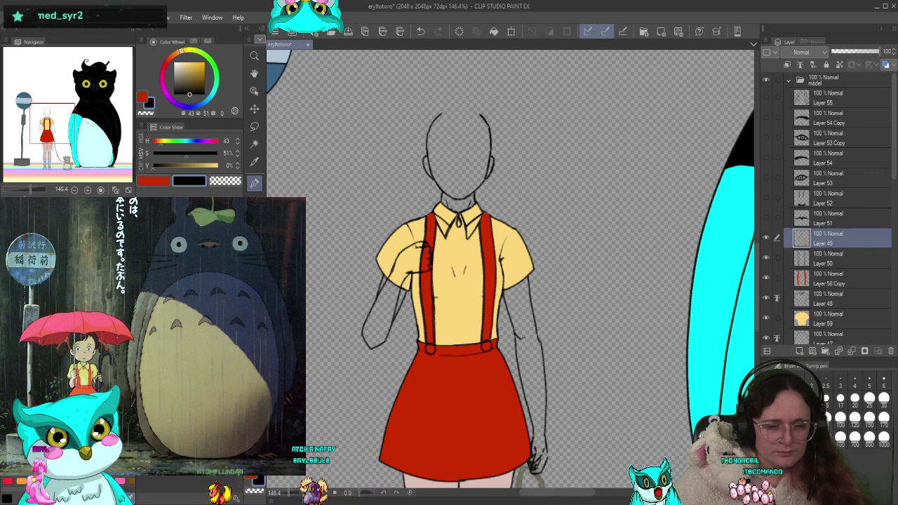
key(p)
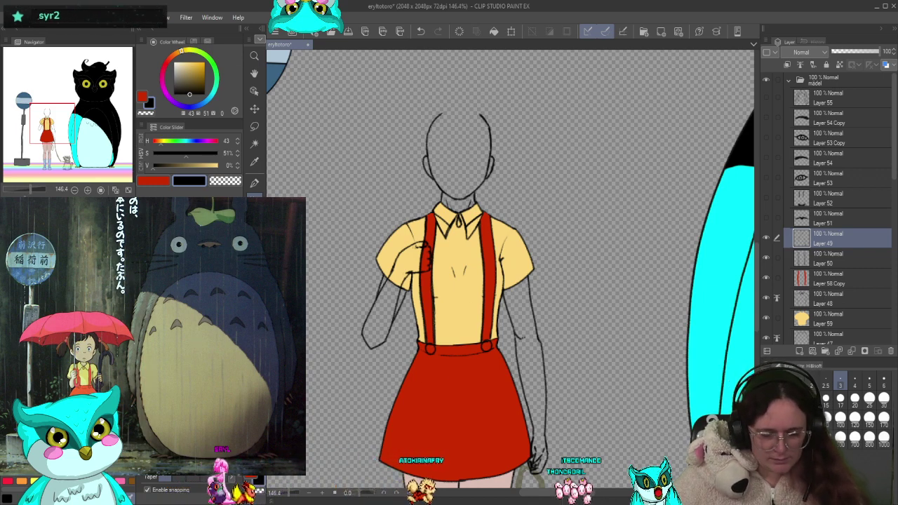
alt+click(491, 484)
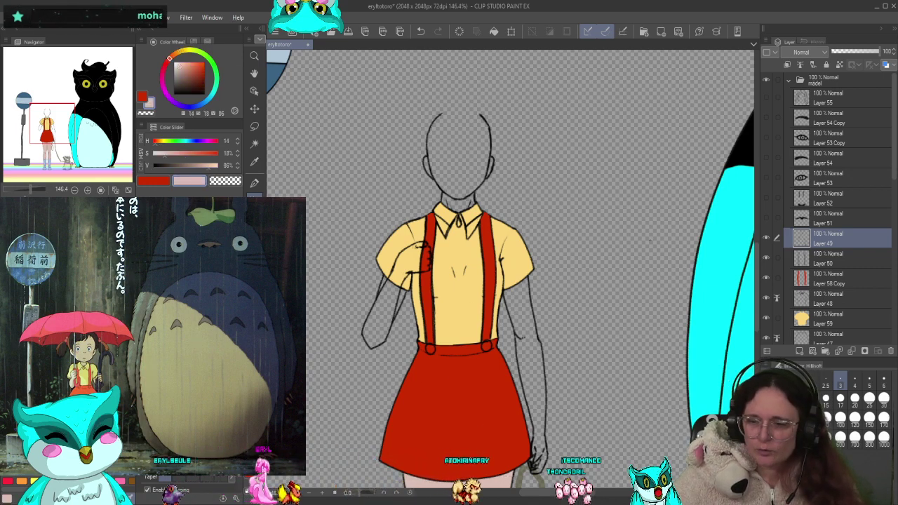
key(ctrl+shift+n)
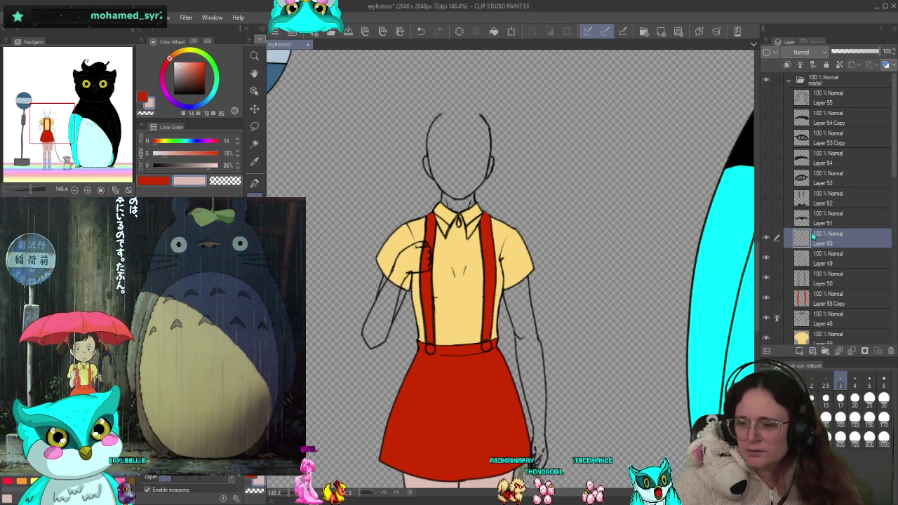
drag(821, 240, 821, 263)
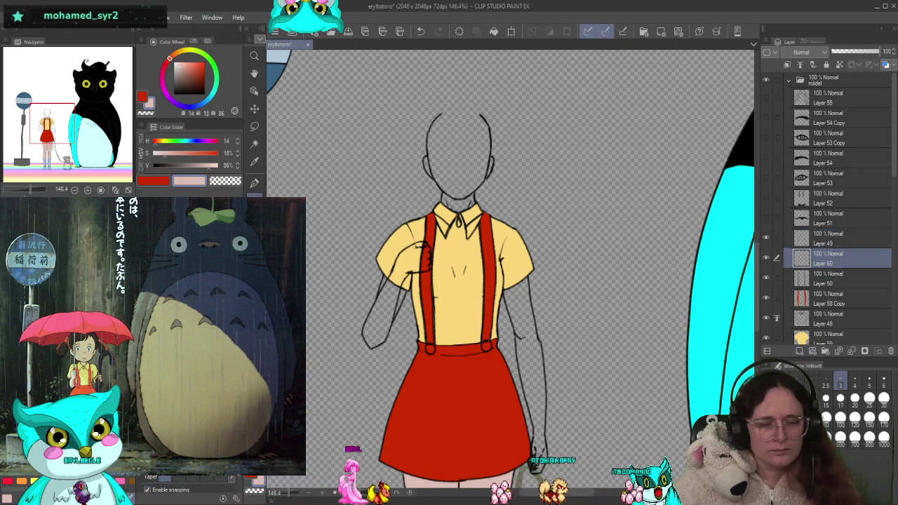
Make Layers 48 and 49 the reference layers together
click(832, 238)
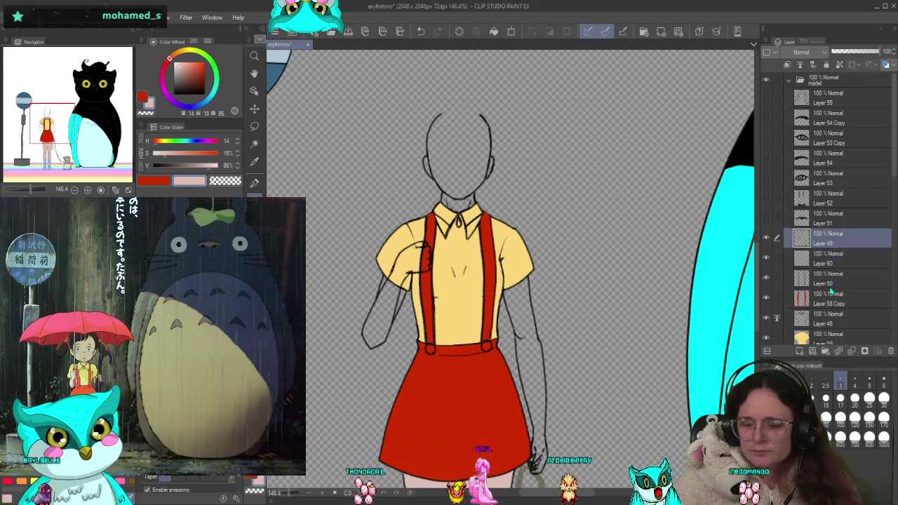
scroll(855, 307, down, 2)
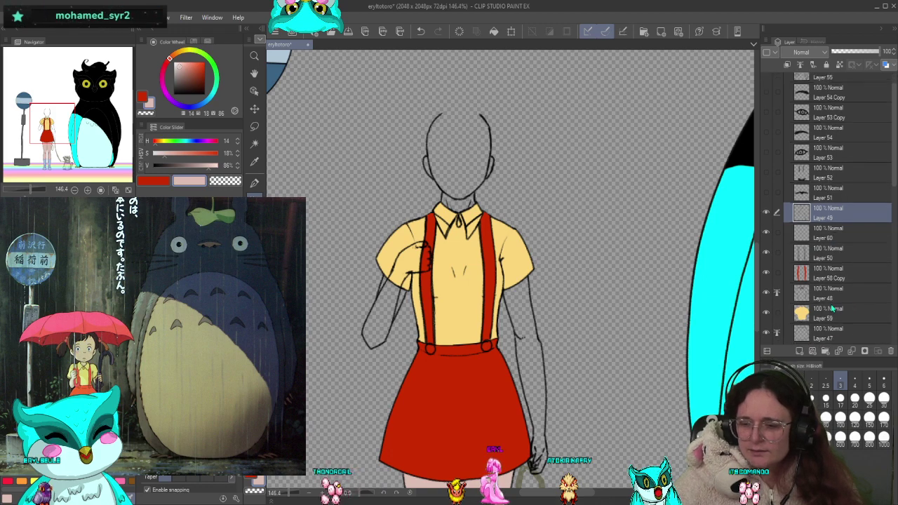
ctrl+click(833, 273)
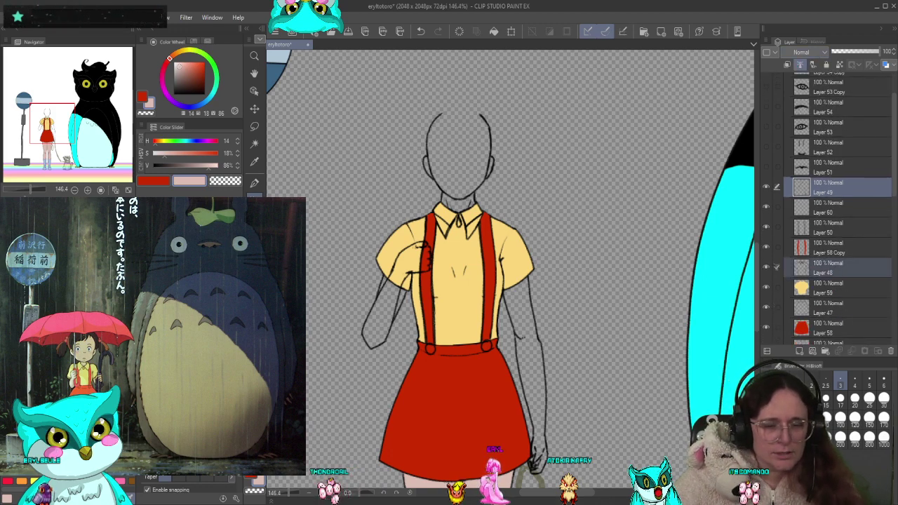
Fill the bare arms, neck and ears with the skin colour on Layer 60, undoing any misplaced fill
click(528, 311)
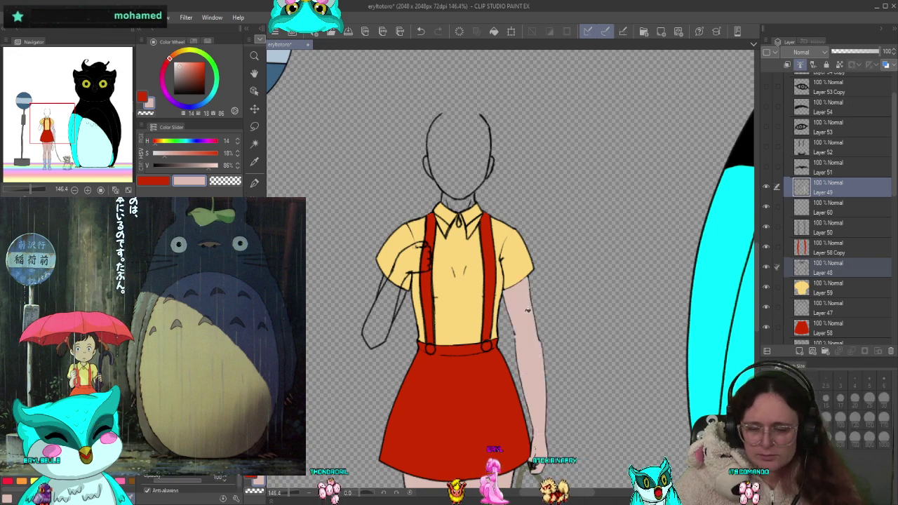
key(ctrl+z)
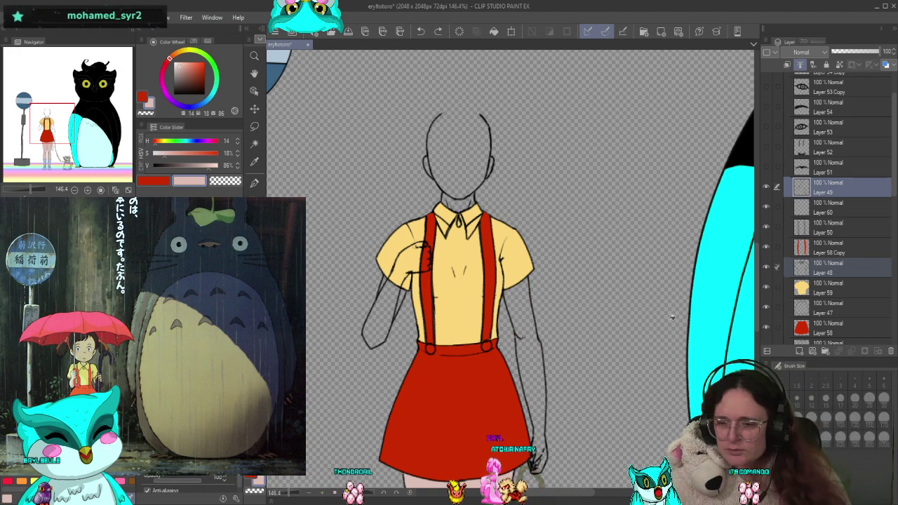
click(827, 211)
click(522, 317)
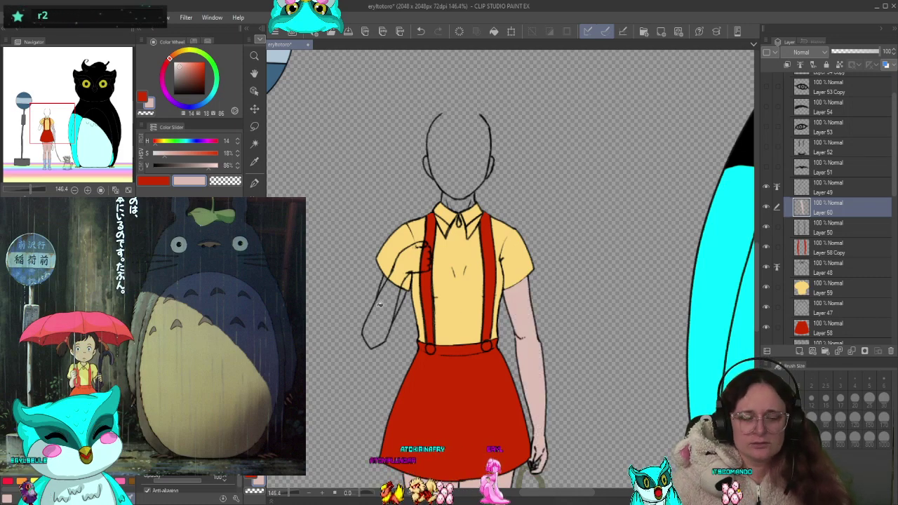
click(402, 293)
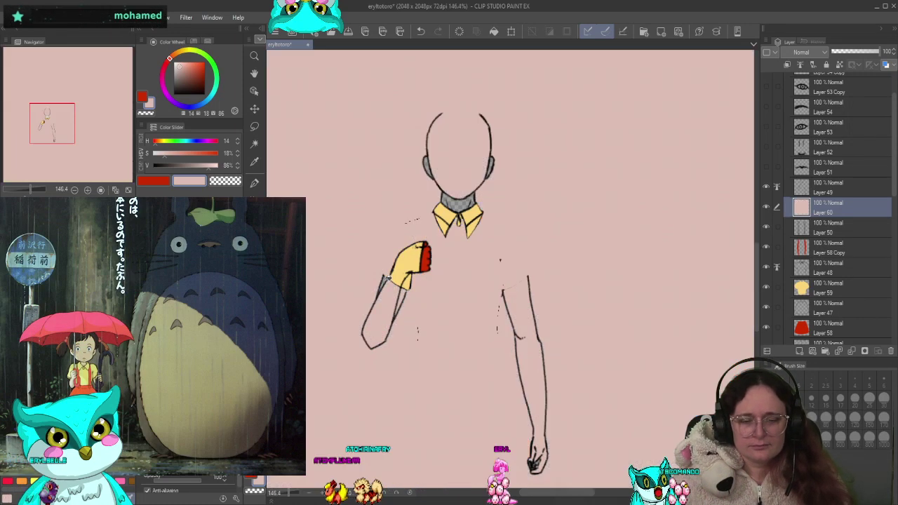
click(385, 279)
key(ctrl+z)
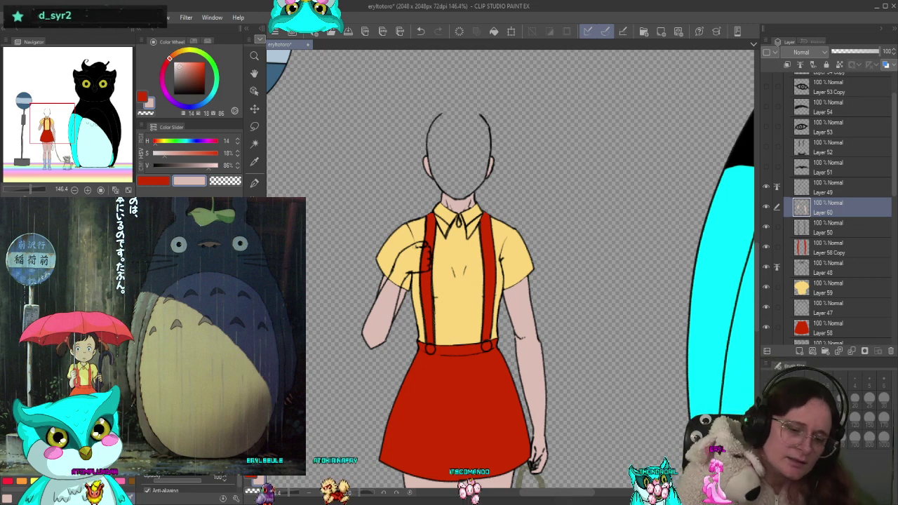
Close the open top of the head with a skin-coloured stroke and take Layer 49 as the new reference layer
click(255, 184)
drag(440, 118, 487, 121)
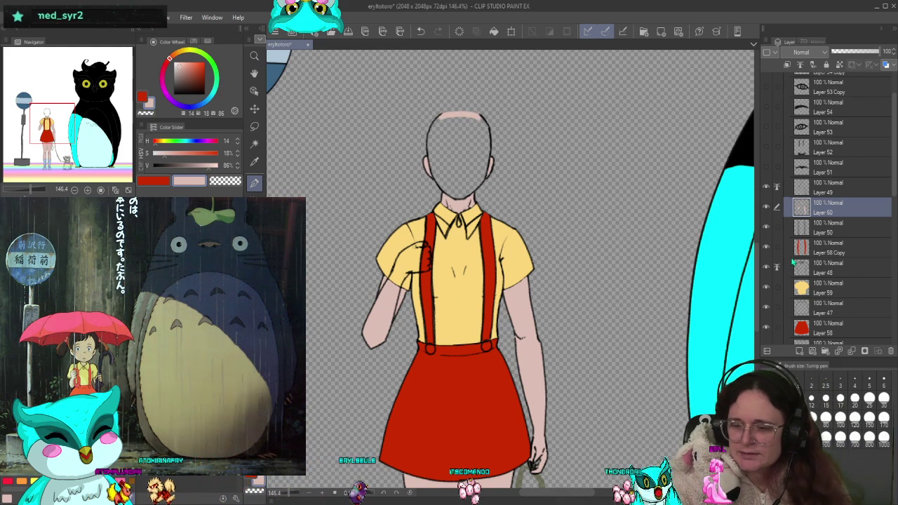
click(831, 191)
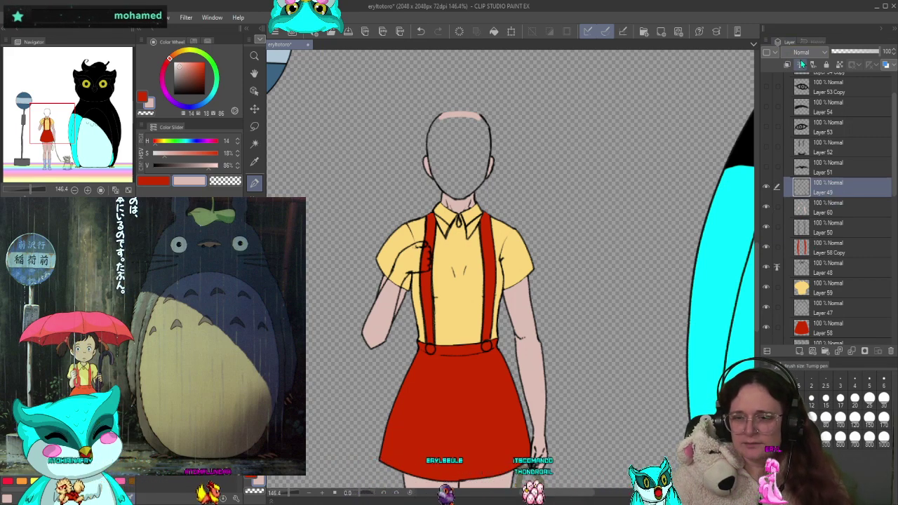
Fill the raised fist and the face with the skin colour on Layer 60
click(831, 210)
key(g)
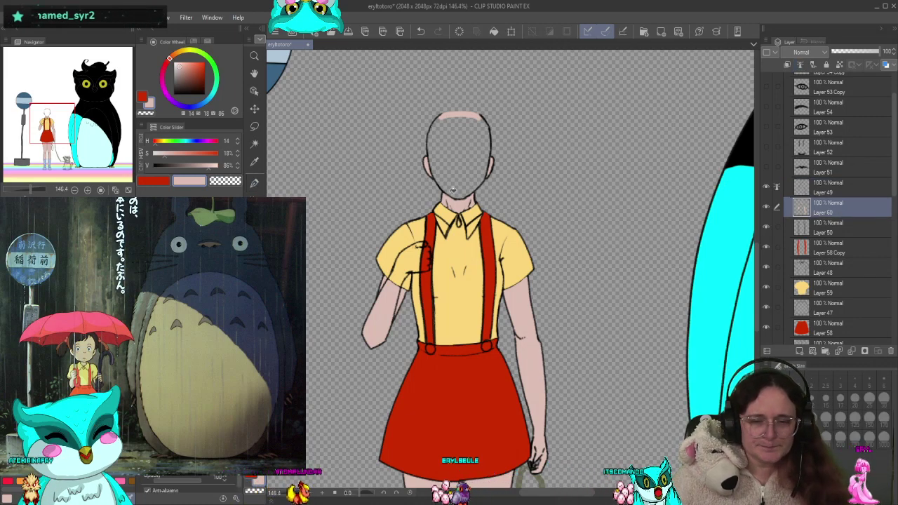
click(419, 259)
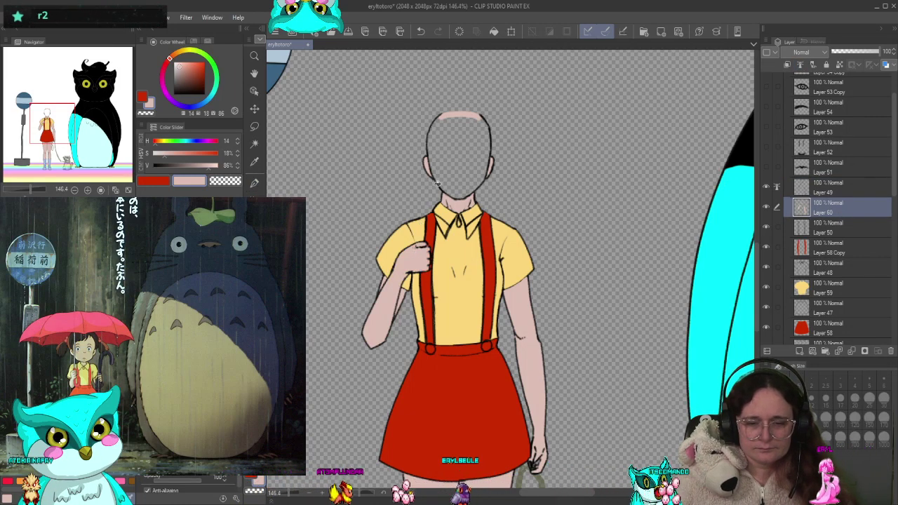
click(464, 141)
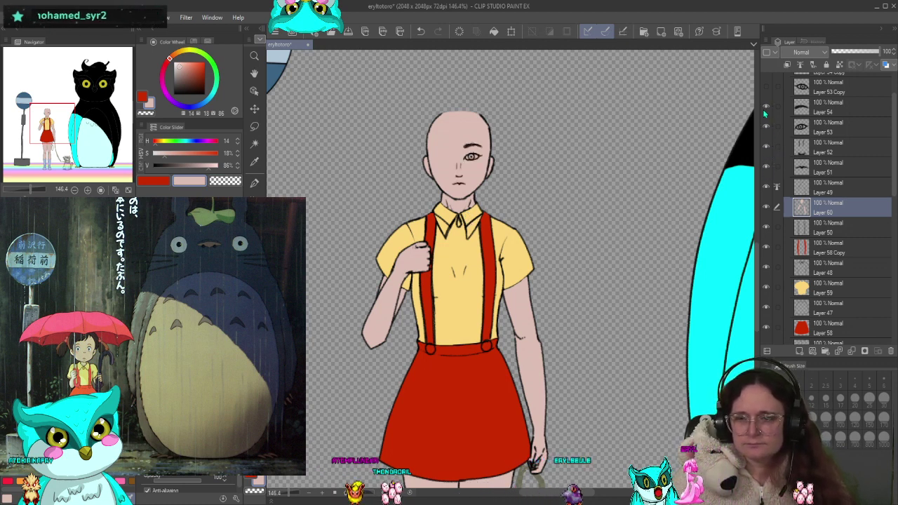
Show the facial feature layers and the hair line art on Layer 55, comparing the figure with and without hair
scroll(811, 163, up, 2)
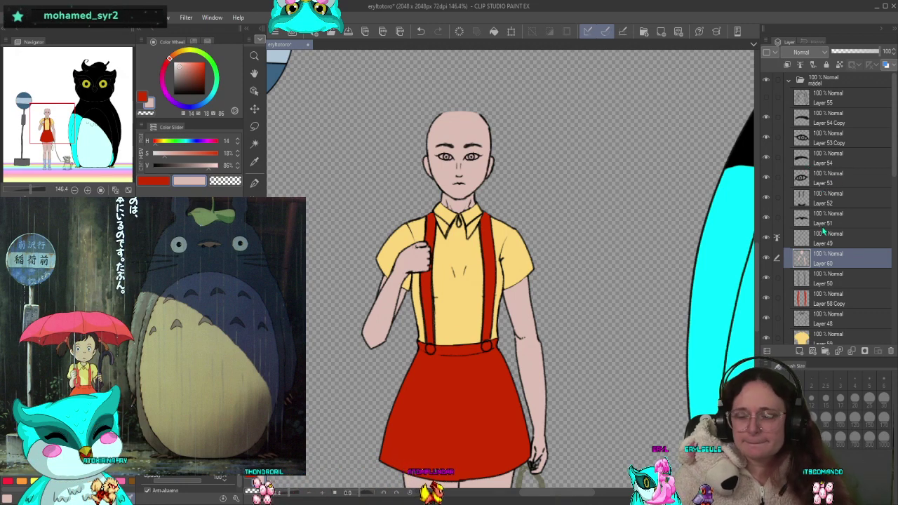
click(767, 98)
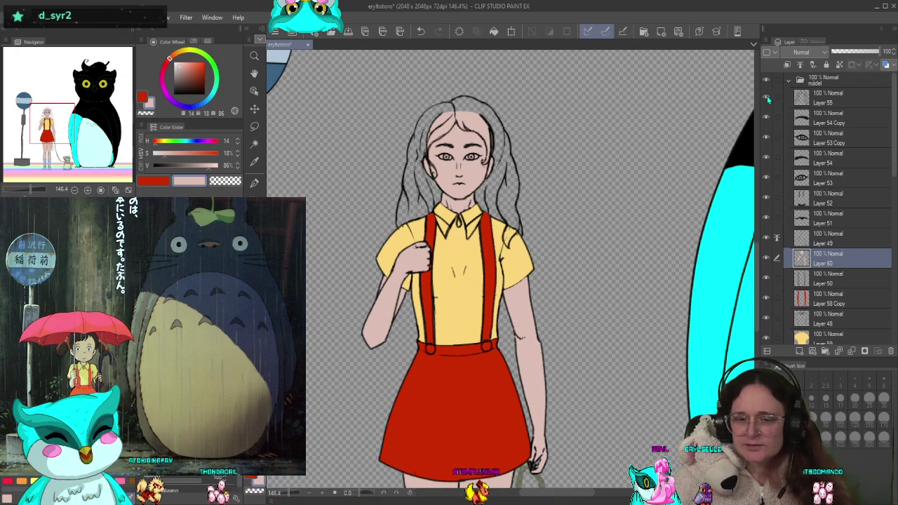
click(767, 98)
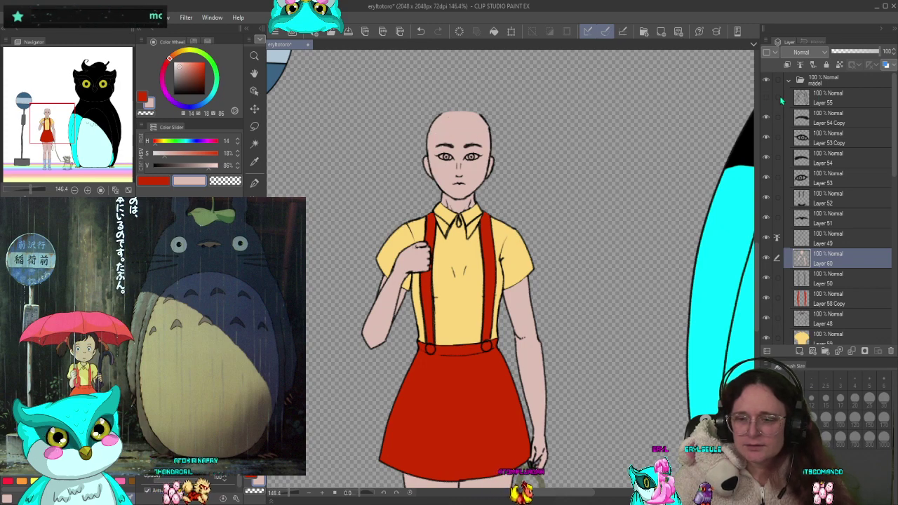
click(767, 99)
click(767, 98)
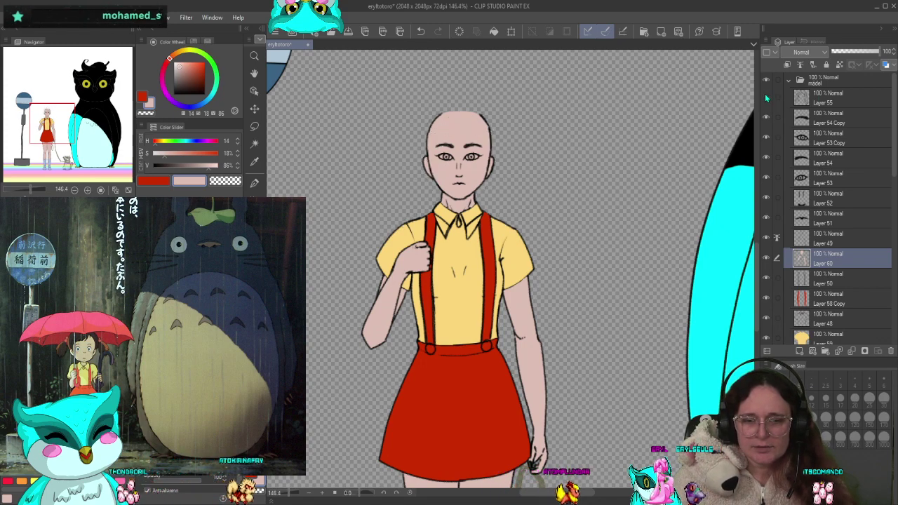
click(767, 99)
click(767, 98)
click(767, 98)
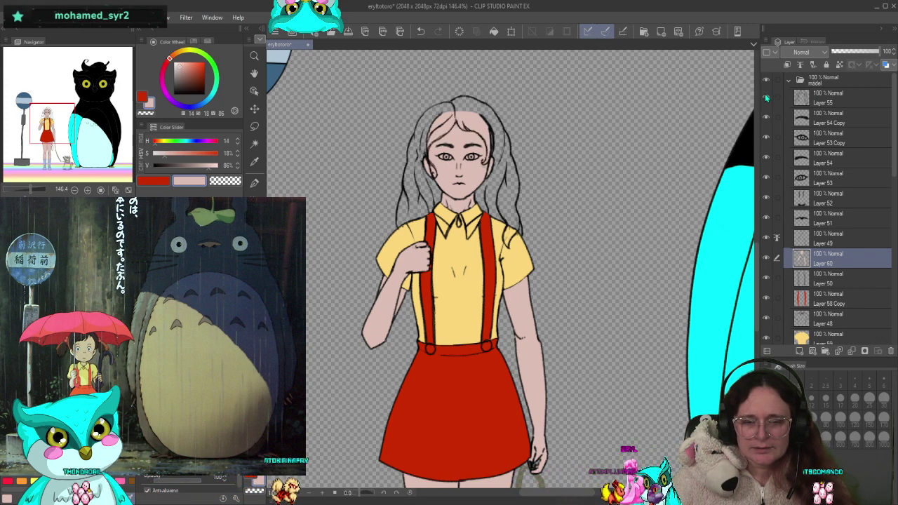
Erase the stray marks in the hair line art on Layer 55 with the pen in transparent colour
click(828, 99)
scroll(426, 208, up, 3)
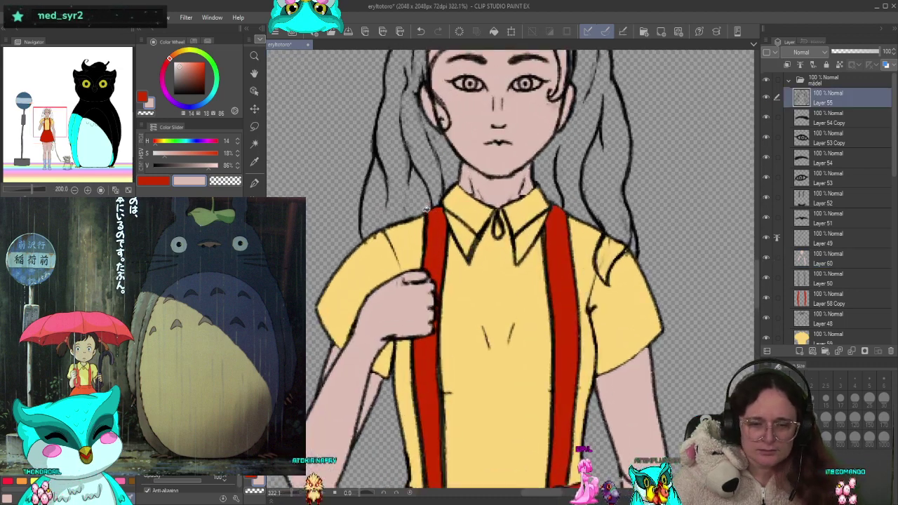
scroll(426, 208, up, 2)
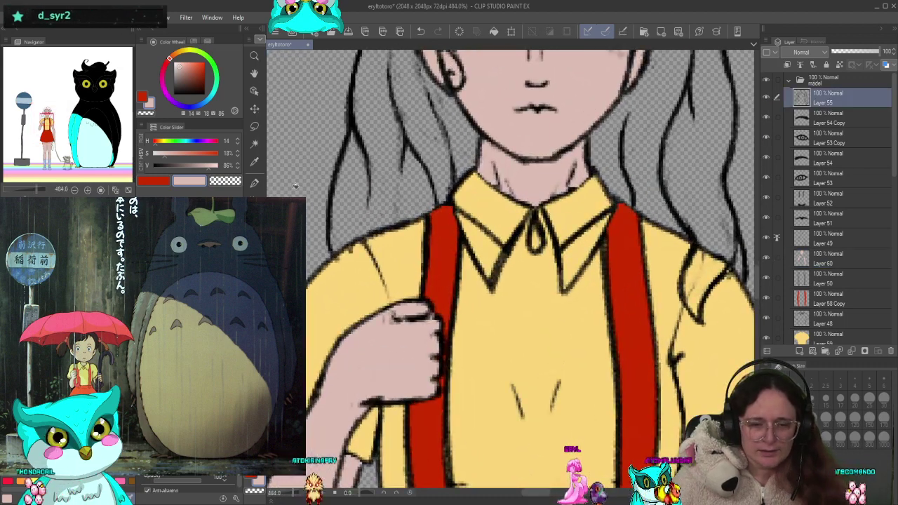
click(254, 184)
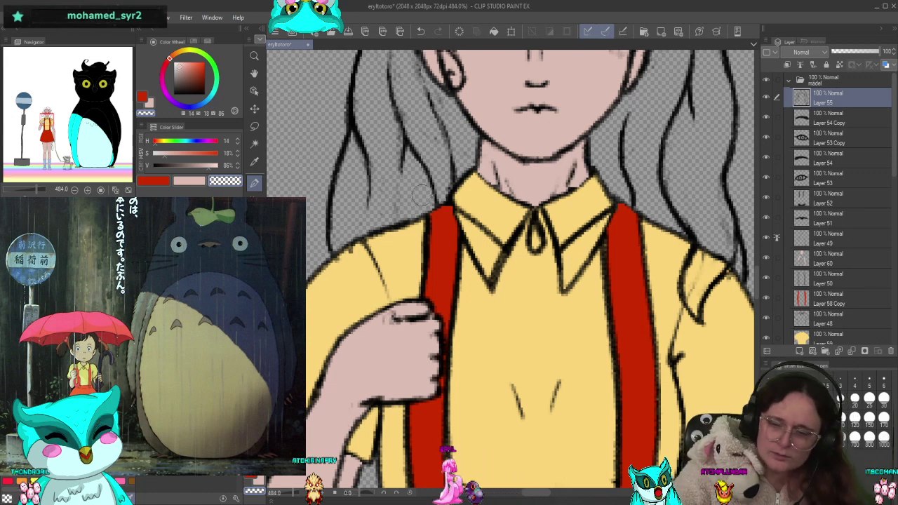
click(832, 245)
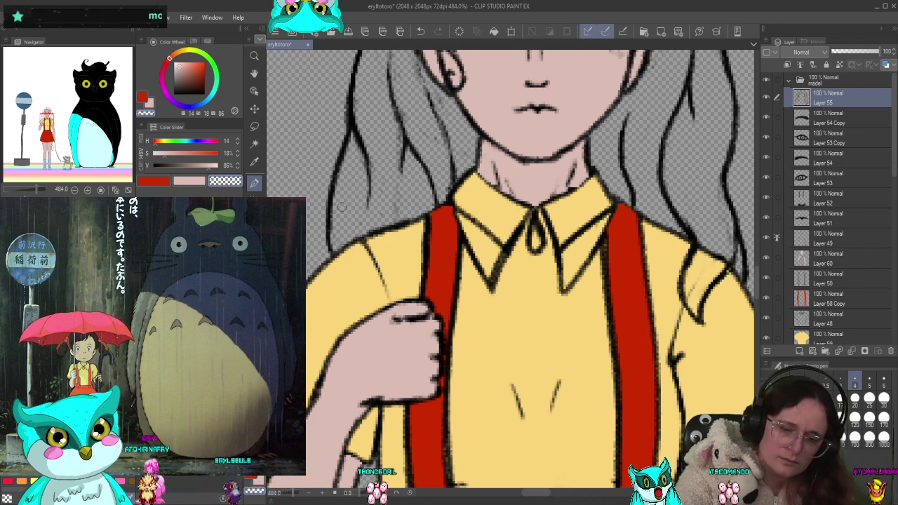
scroll(397, 221, up, 5)
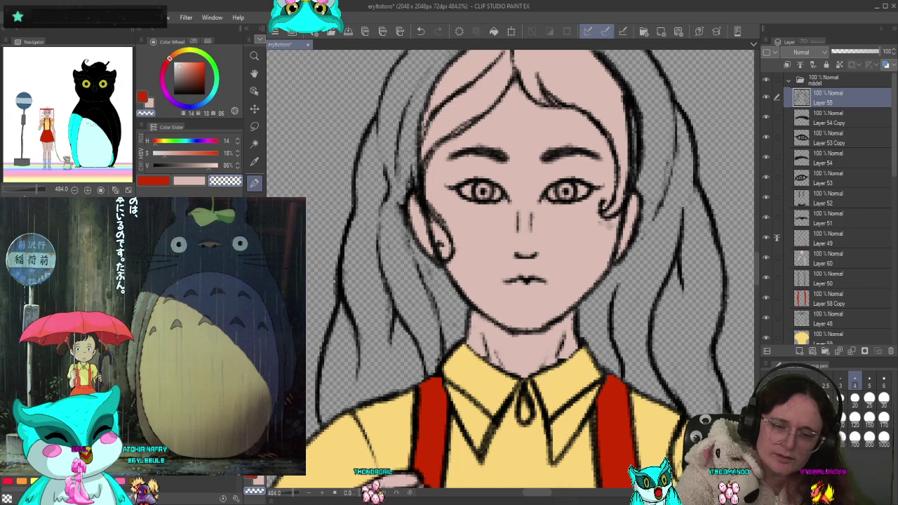
drag(610, 223, 578, 322)
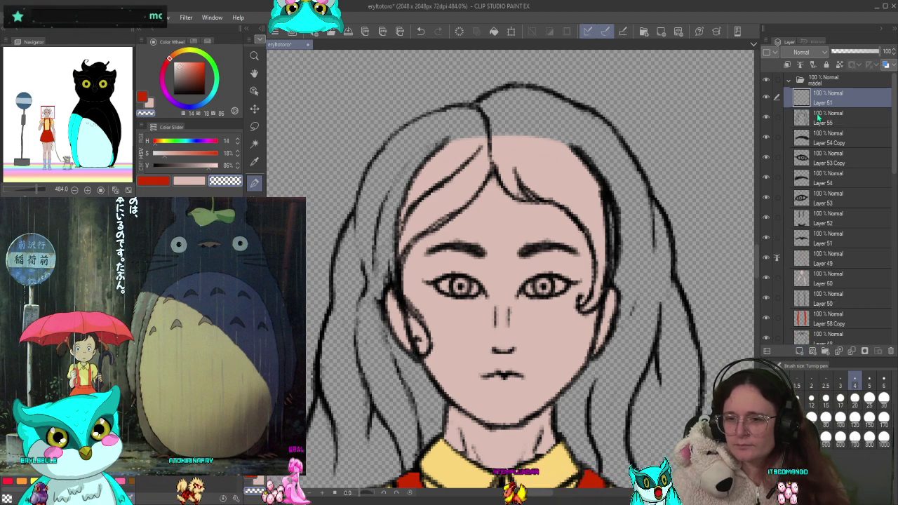
Add a new layer below Layer 55 and set Layers 55, 49 and 48 as reference layers
click(801, 351)
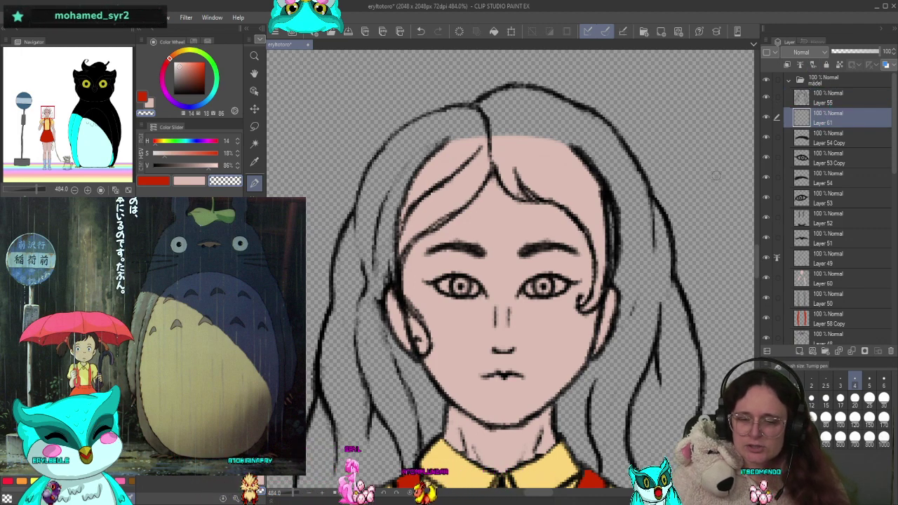
scroll(611, 365, down, 1)
scroll(621, 386, down, 1)
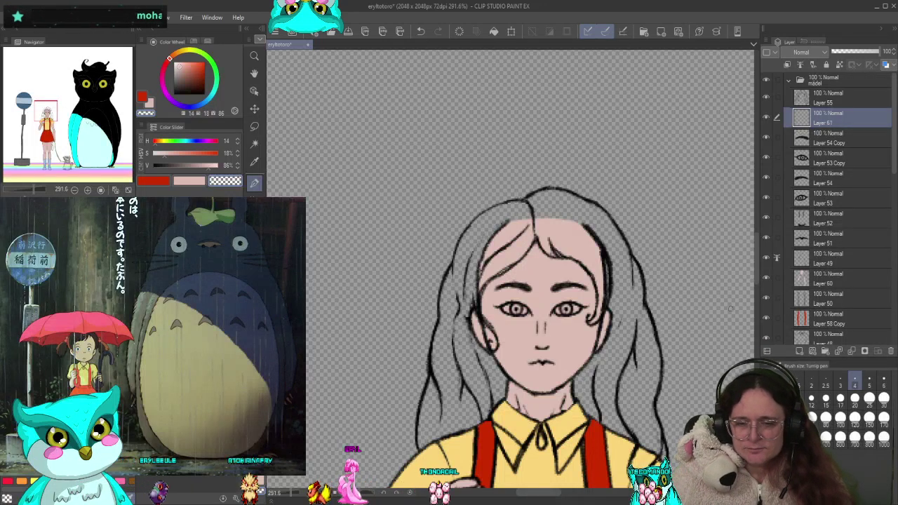
click(814, 98)
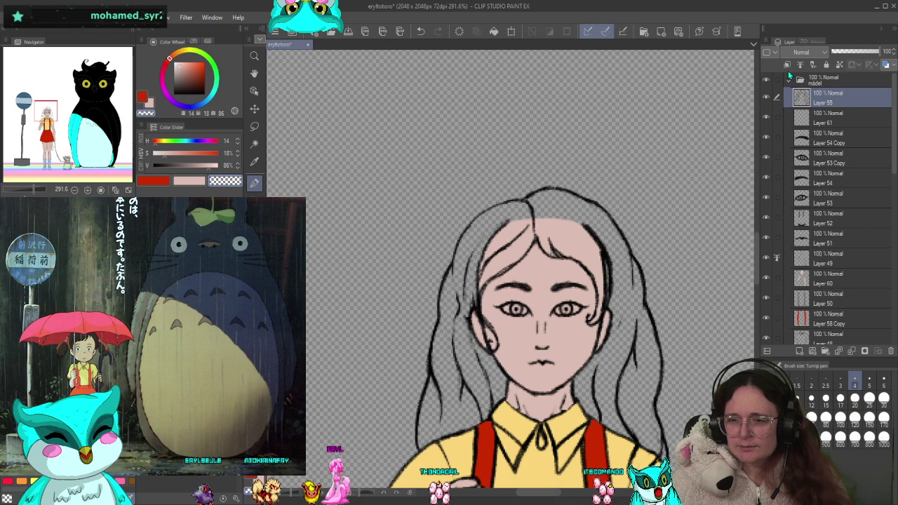
ctrl+click(842, 260)
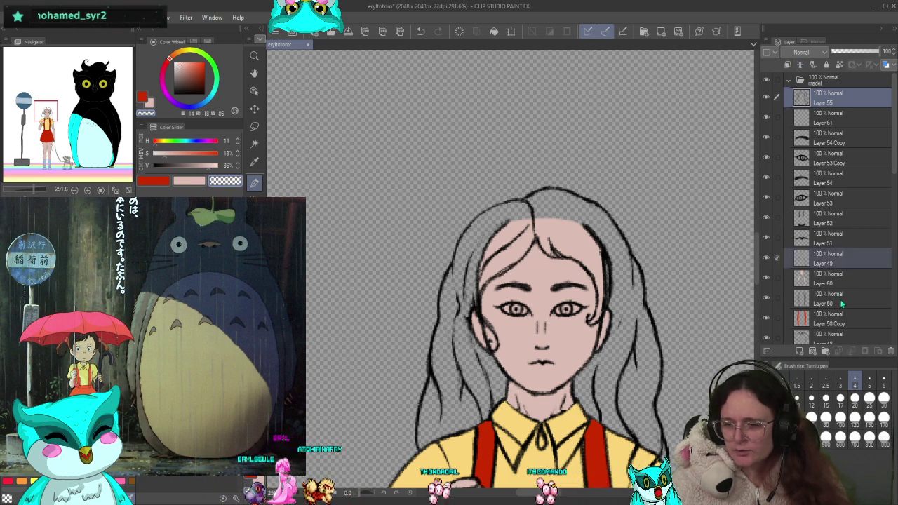
ctrl+click(829, 341)
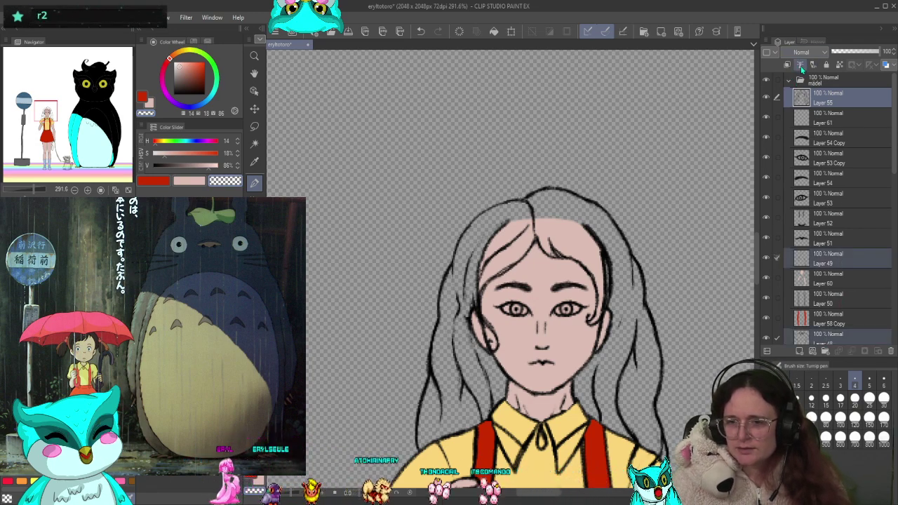
Mix a dark brown with hue 30, saturation 100% and value 19% for the new layer below the hair lines
click(828, 118)
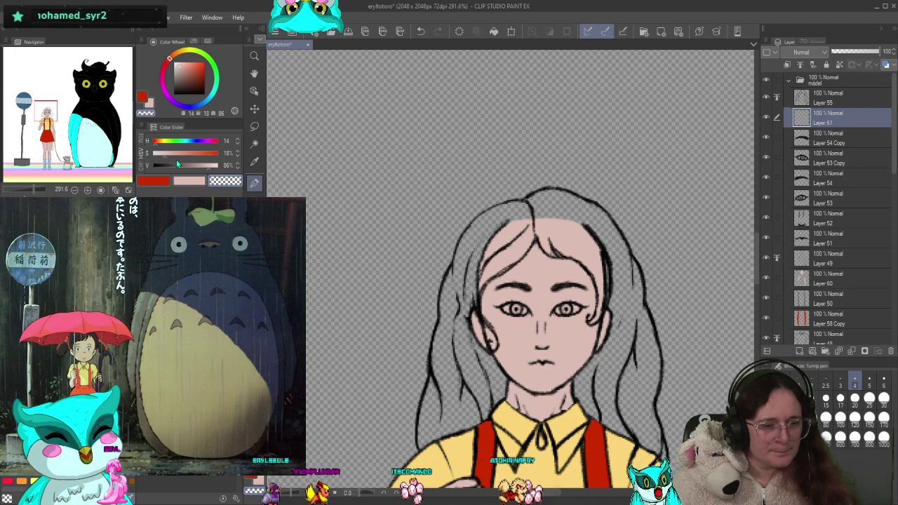
click(164, 68)
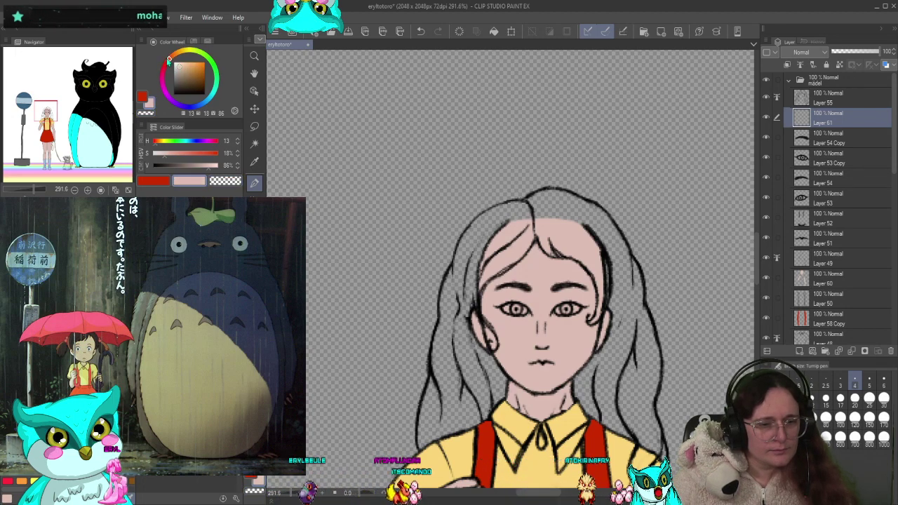
click(162, 78)
click(170, 52)
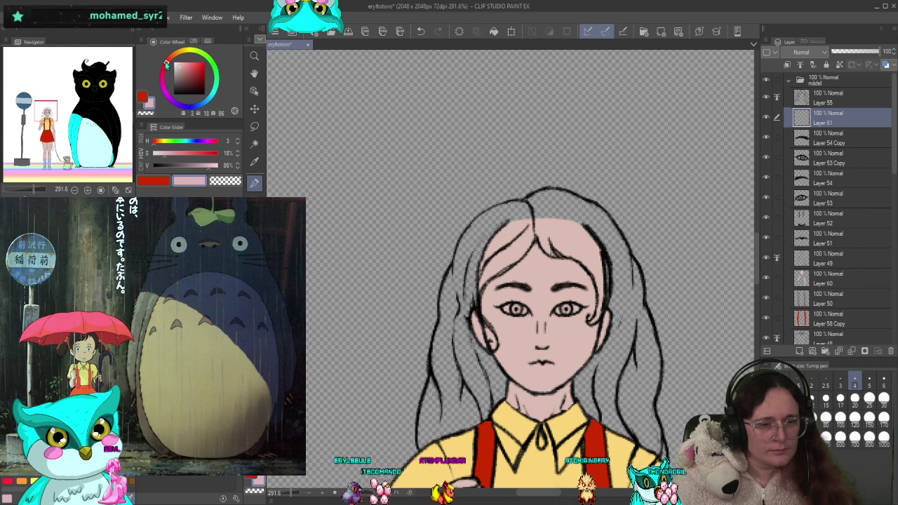
click(175, 54)
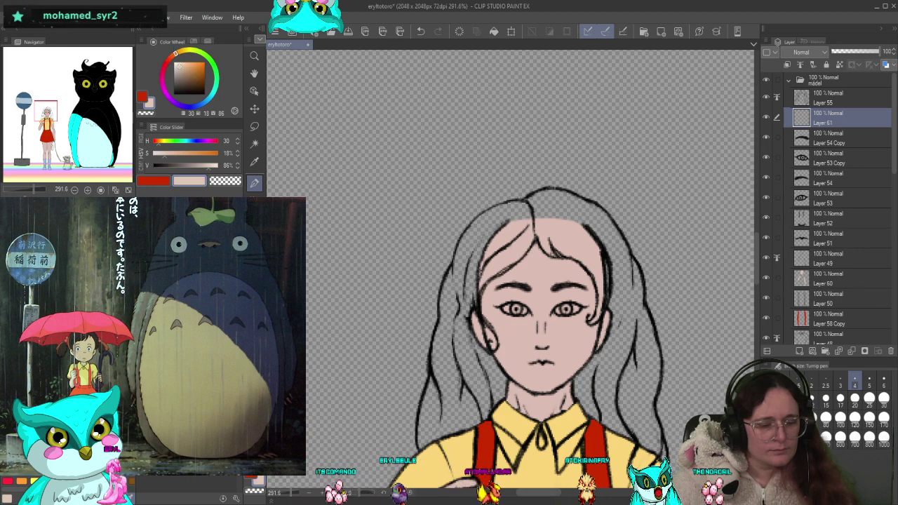
click(204, 86)
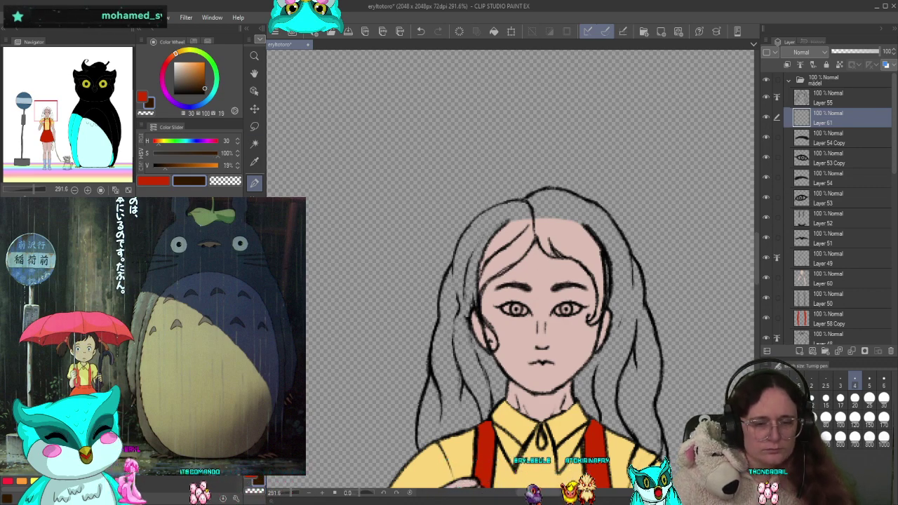
Fill the hair on both sides of the face with the dark brown on Layer 61
key(alt)
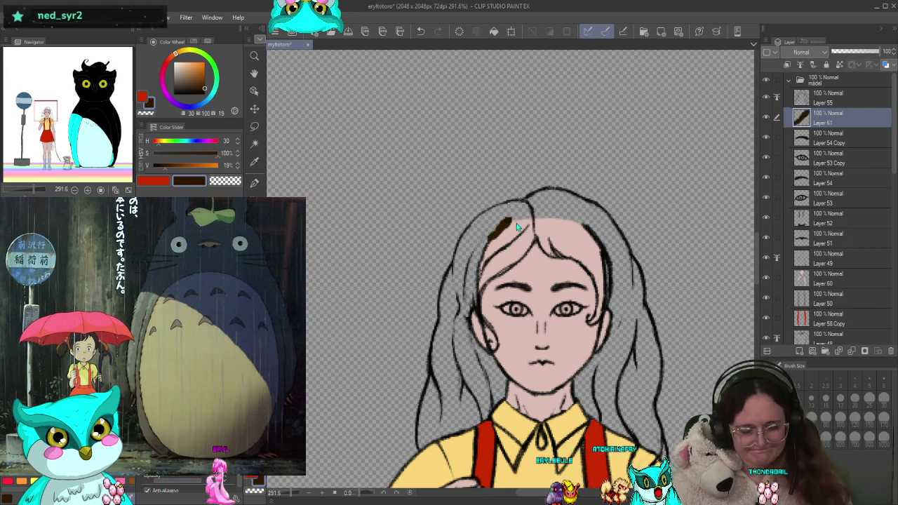
click(498, 215)
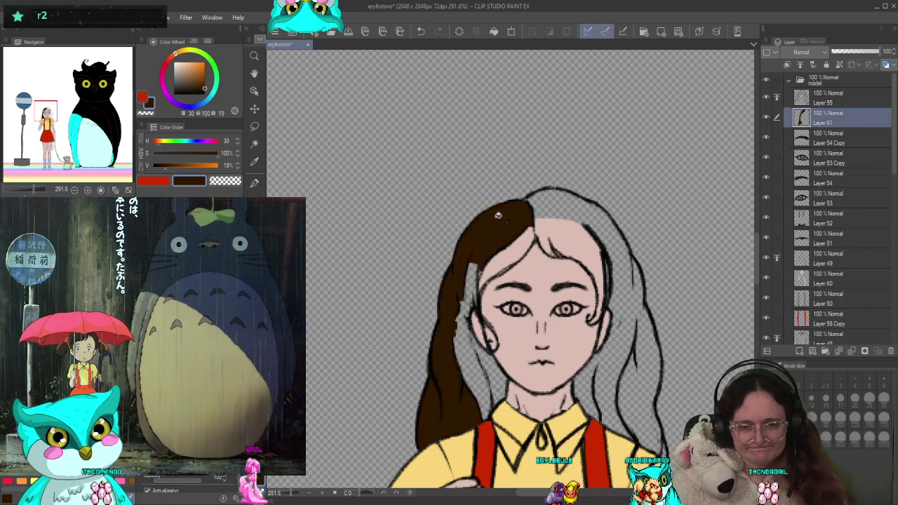
click(562, 207)
click(591, 386)
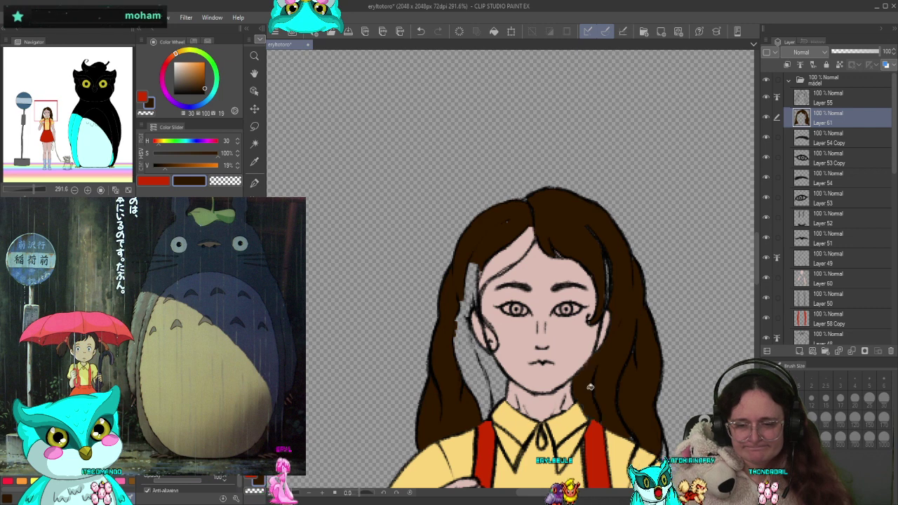
click(476, 379)
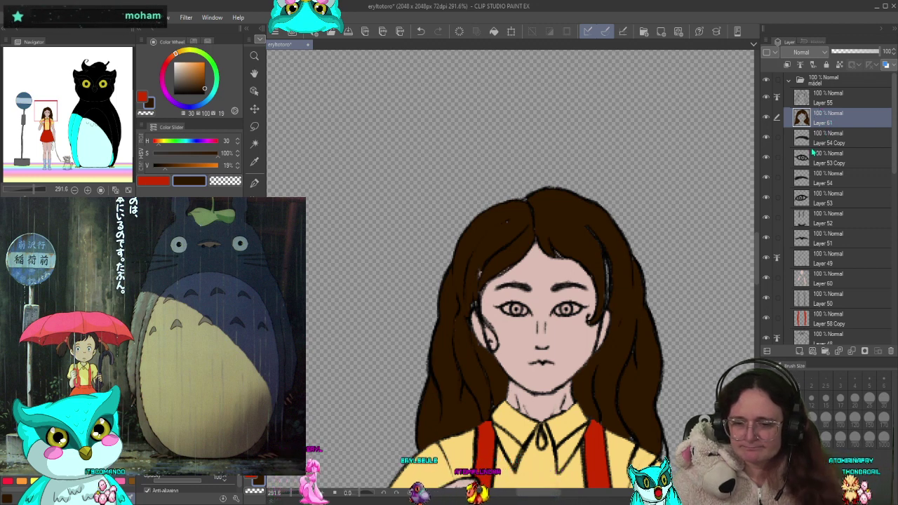
Paint the remaining gaps in the hair dark brown on Layer 61, down to the strand over the shoulder
click(254, 183)
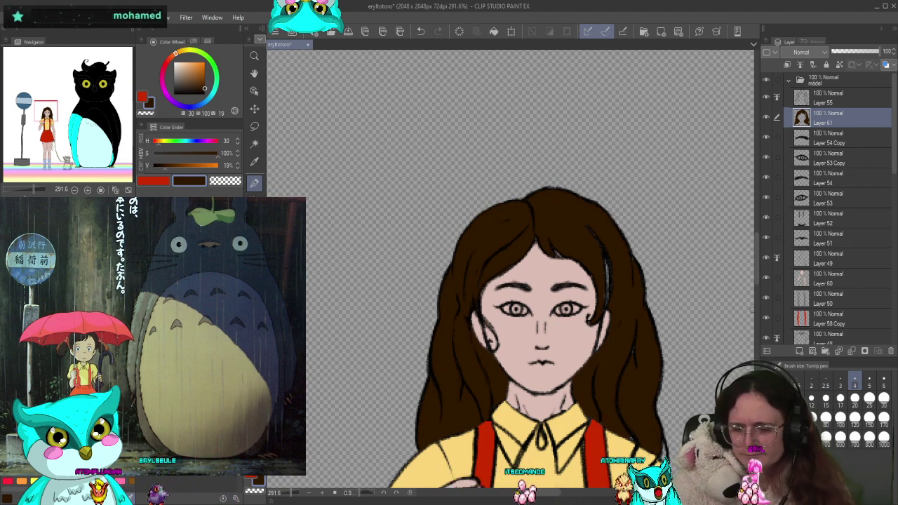
scroll(842, 317, down, 2)
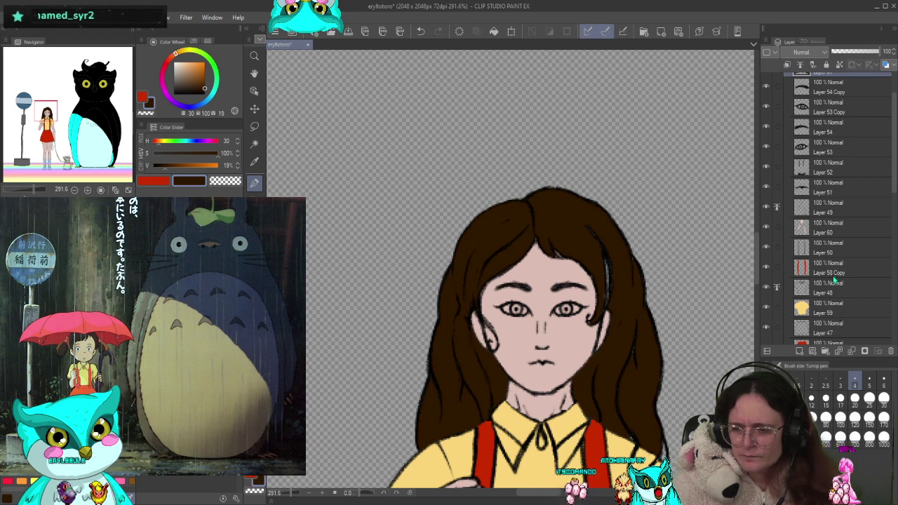
scroll(834, 279, up, 2)
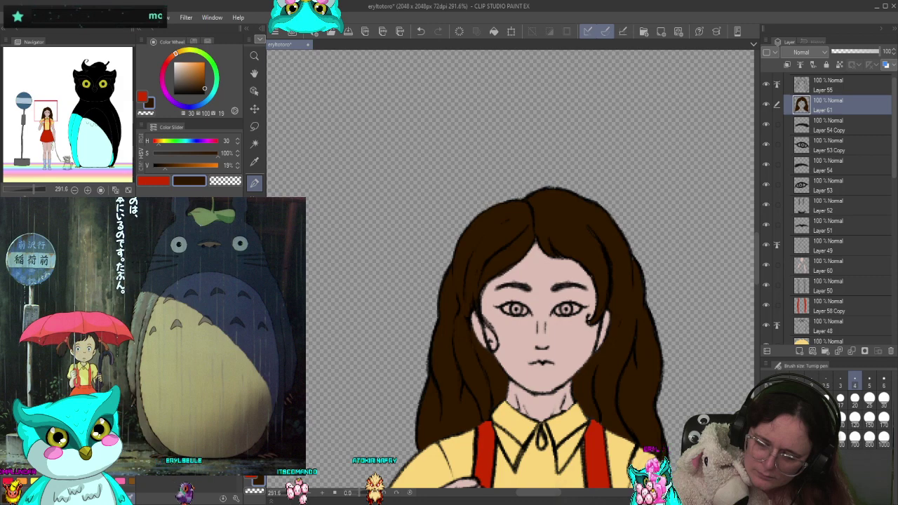
scroll(664, 447, down, 2)
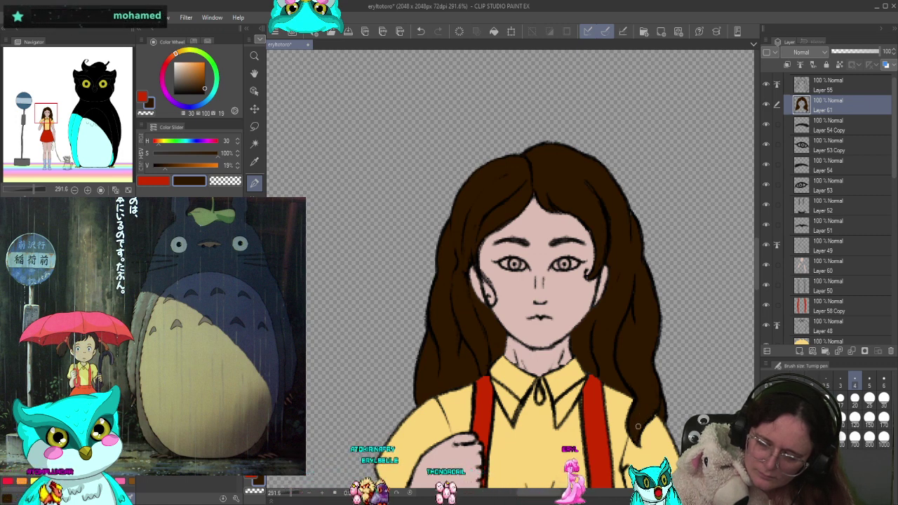
Touch up the suspenders near the collar on Layer 58 Copy with the sampled red and the transparent colour
click(831, 312)
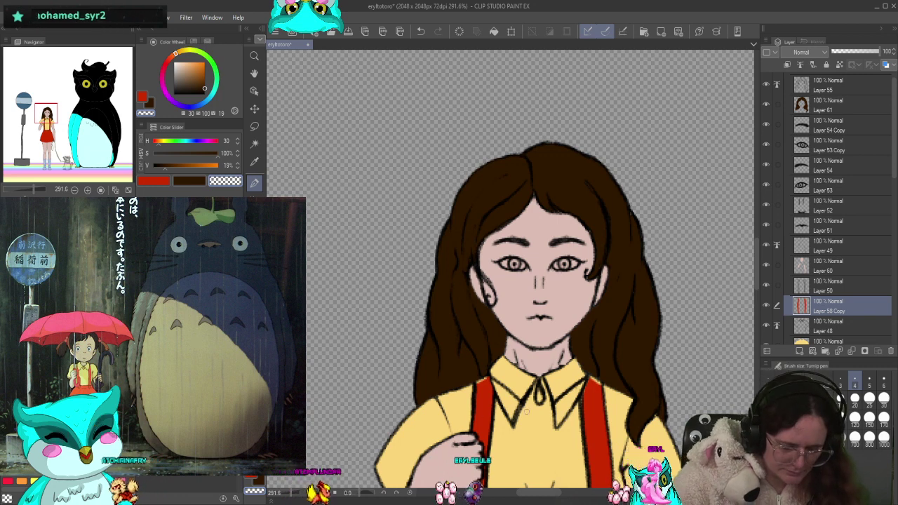
alt+click(593, 393)
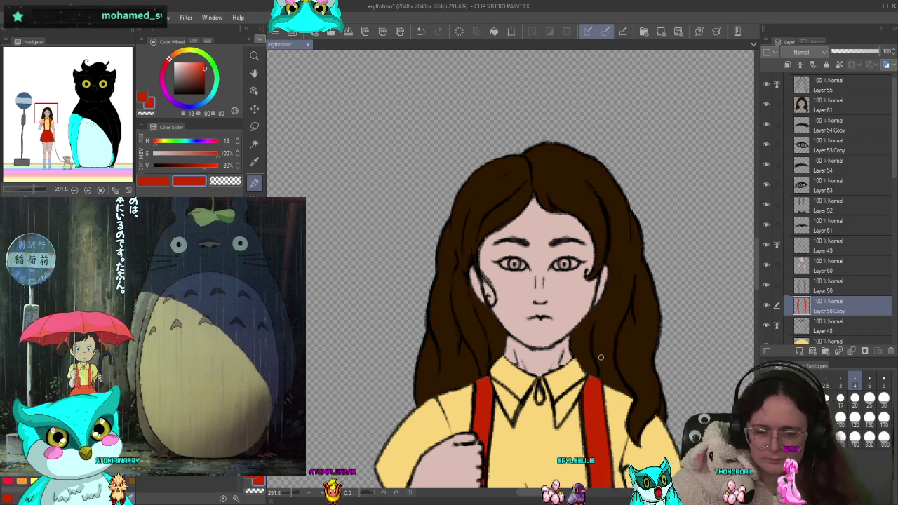
scroll(601, 358, up, 5)
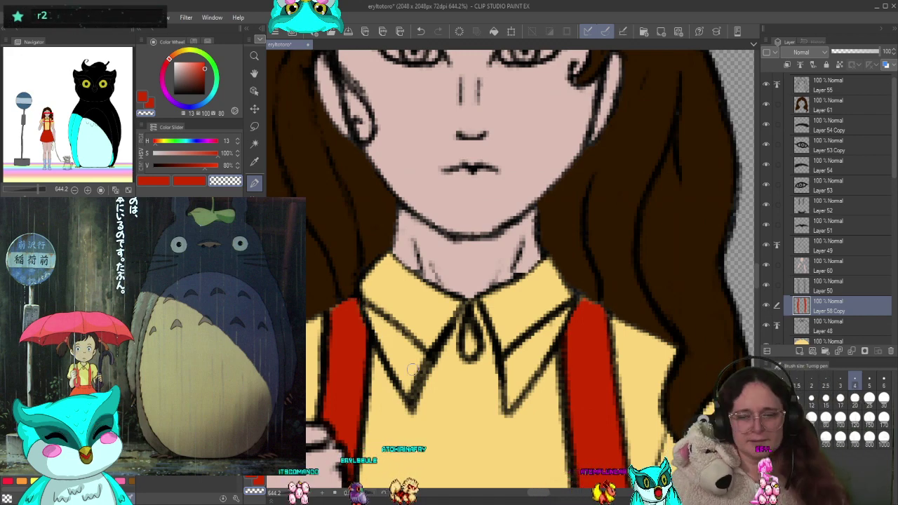
Collapse the girl's layer folder, show the umbrella folder and move it above the girl's folder
scroll(619, 296, down, 10)
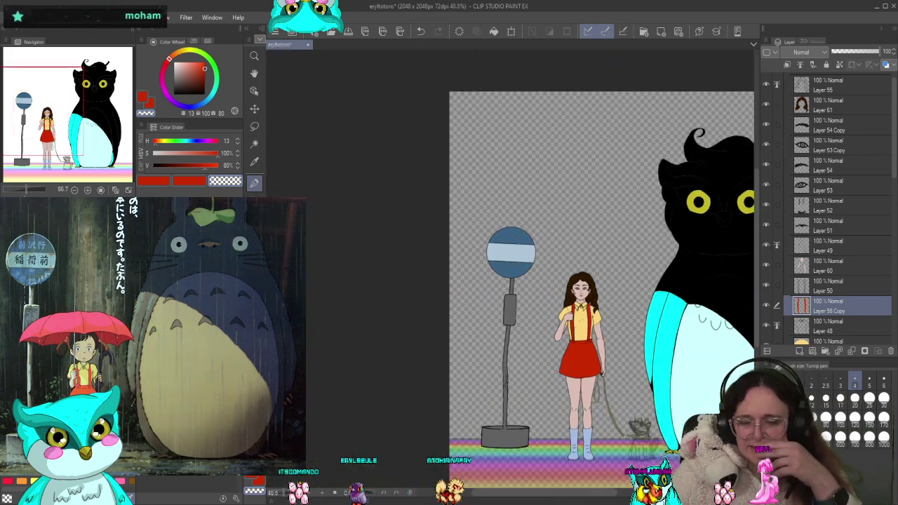
scroll(590, 311, down, 2)
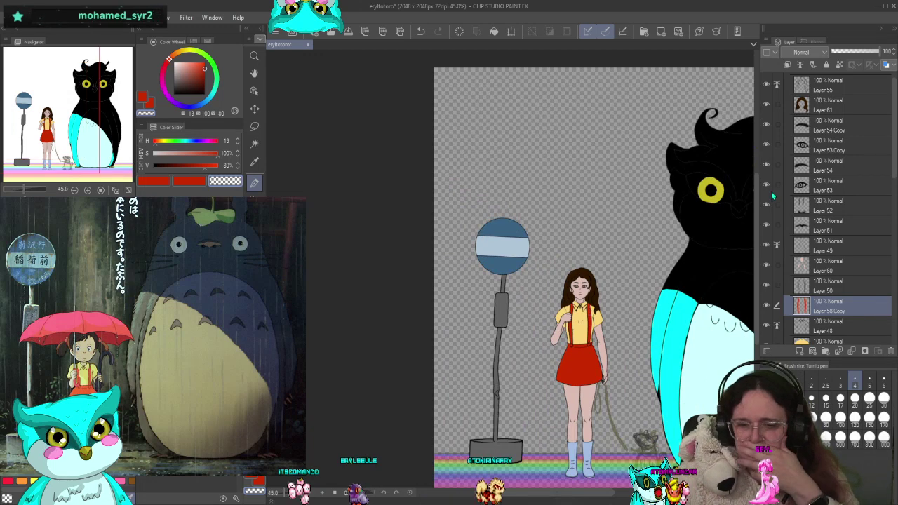
scroll(809, 174, up, 1)
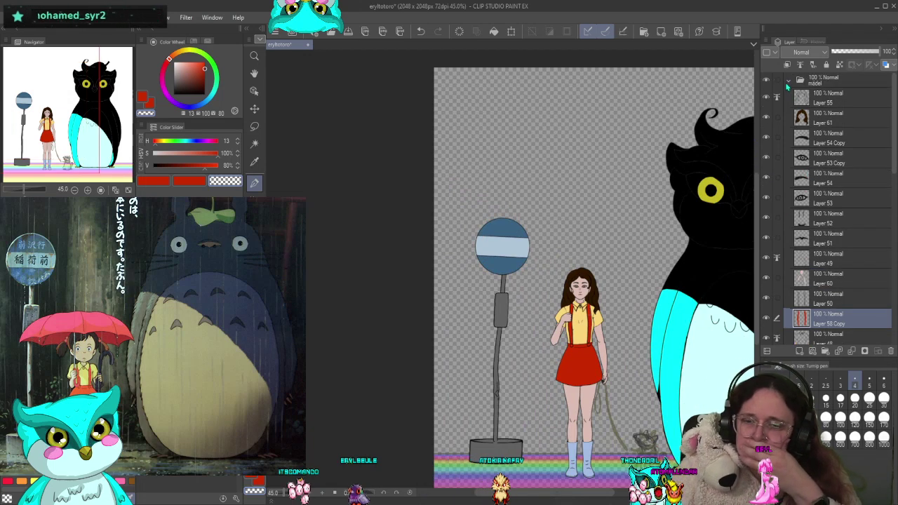
click(789, 81)
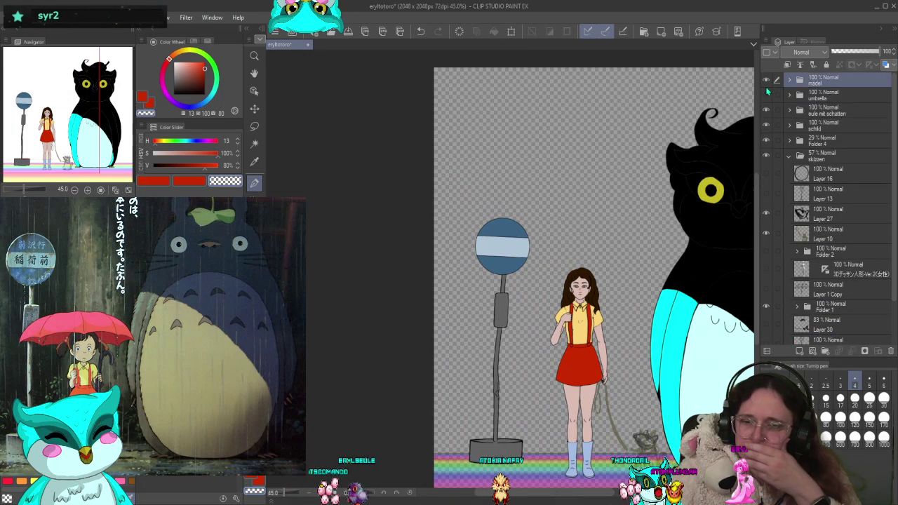
click(767, 96)
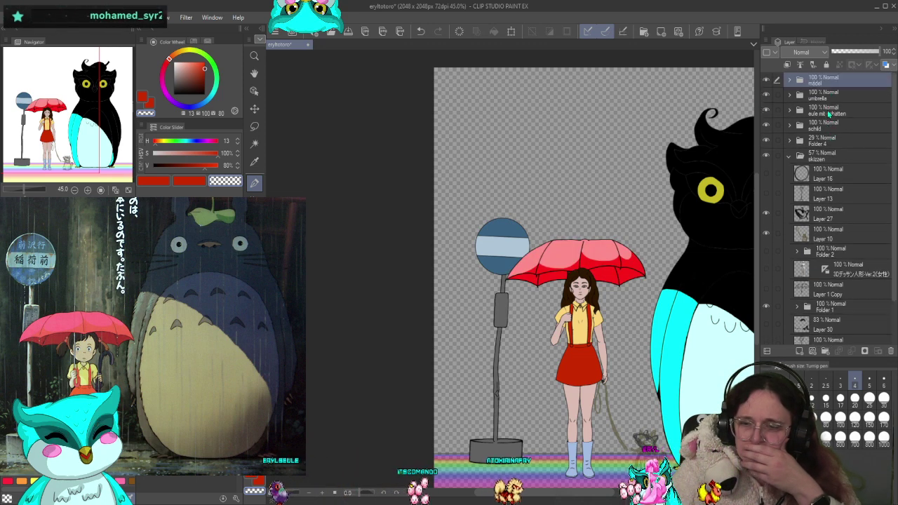
drag(821, 98, 821, 77)
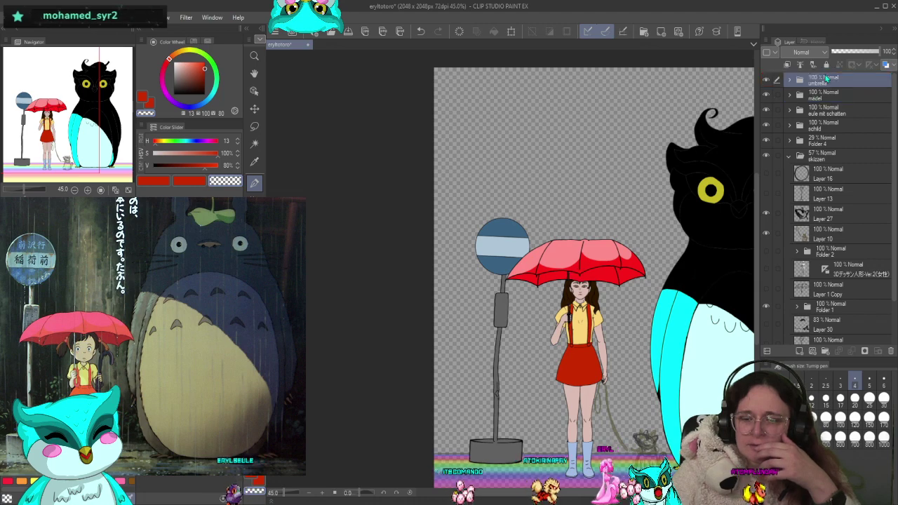
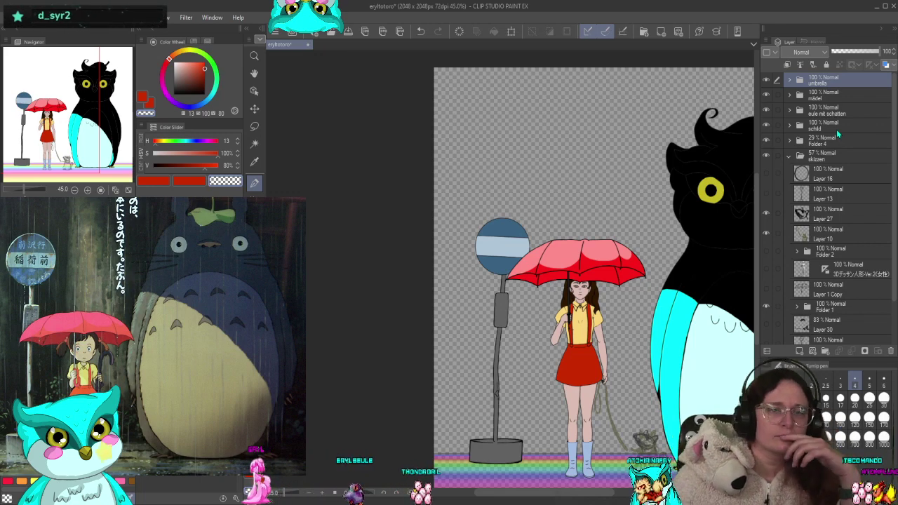
scroll(611, 308, up, 4)
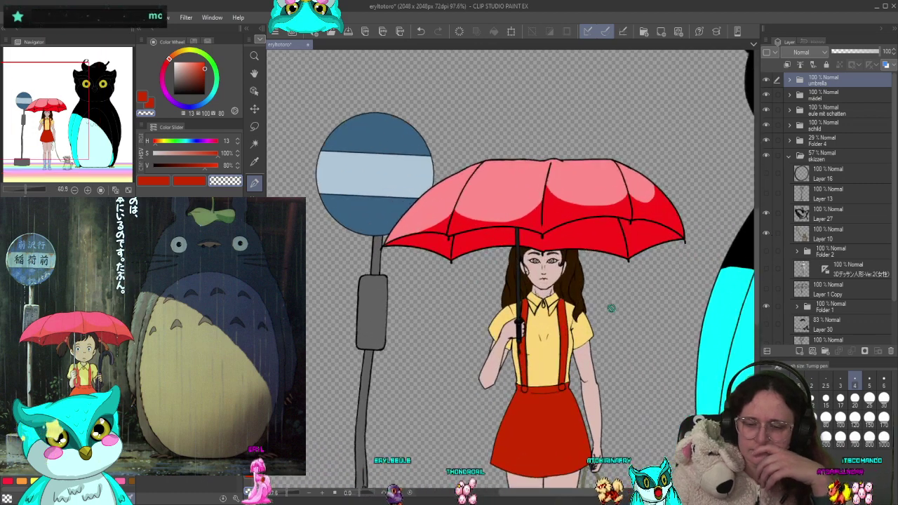
Add a layer mask to the umbrella folder and try a brush stroke across the umbrella's lower edge, undoing it
scroll(611, 308, up, 3)
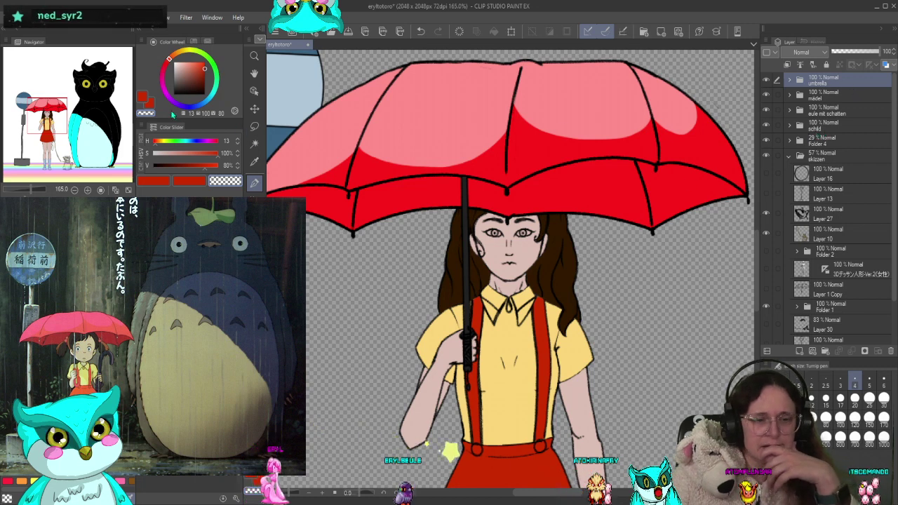
click(255, 108)
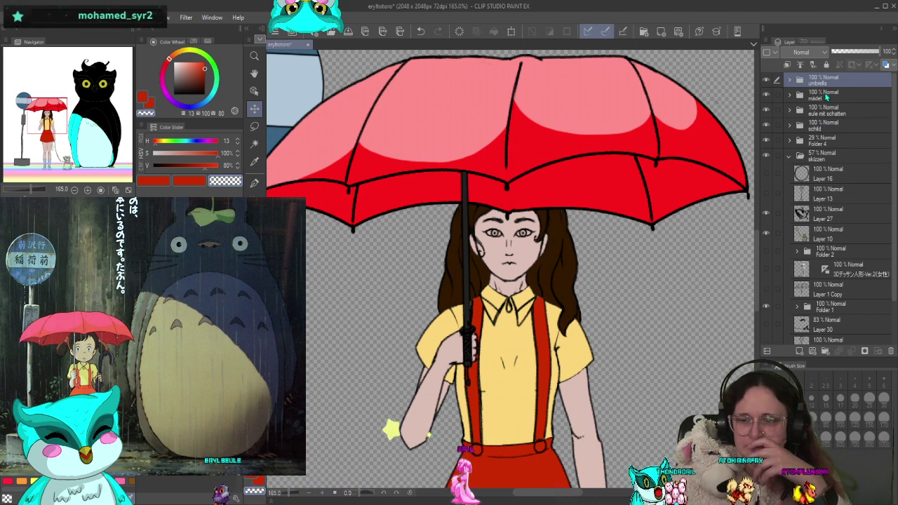
click(865, 353)
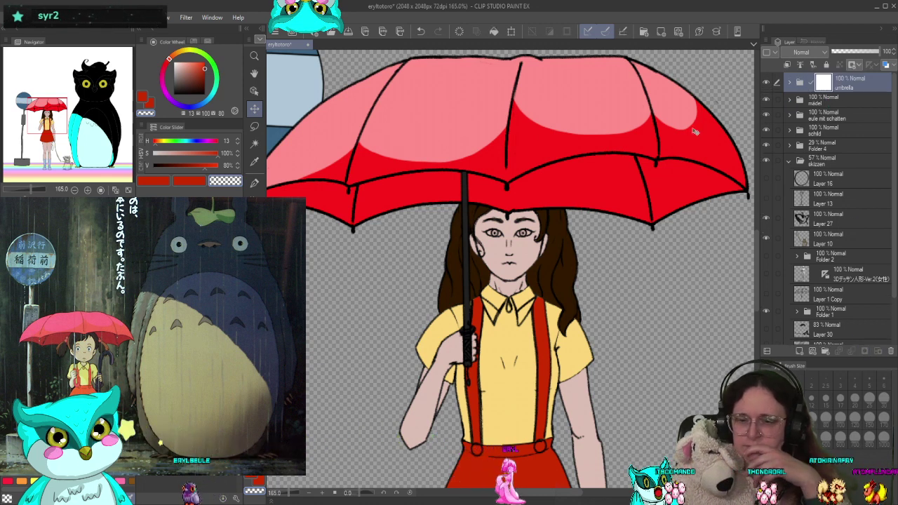
key(b)
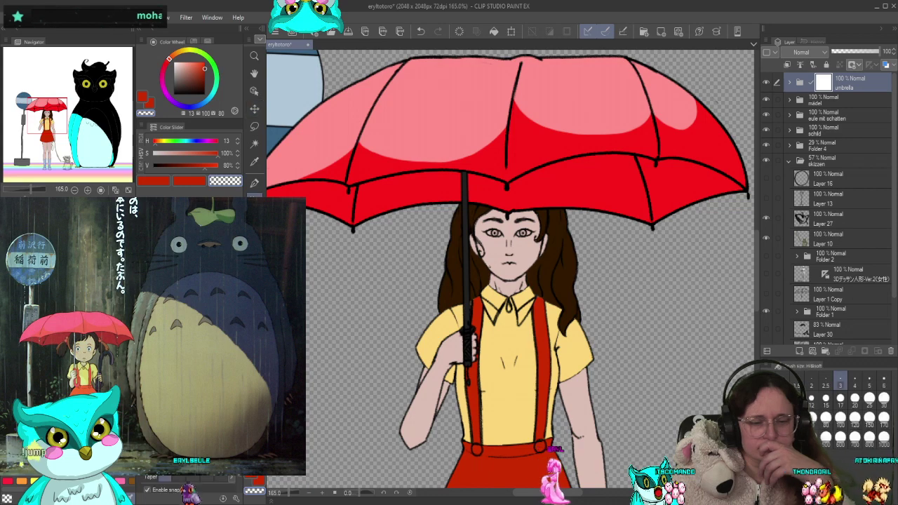
drag(599, 209, 678, 200)
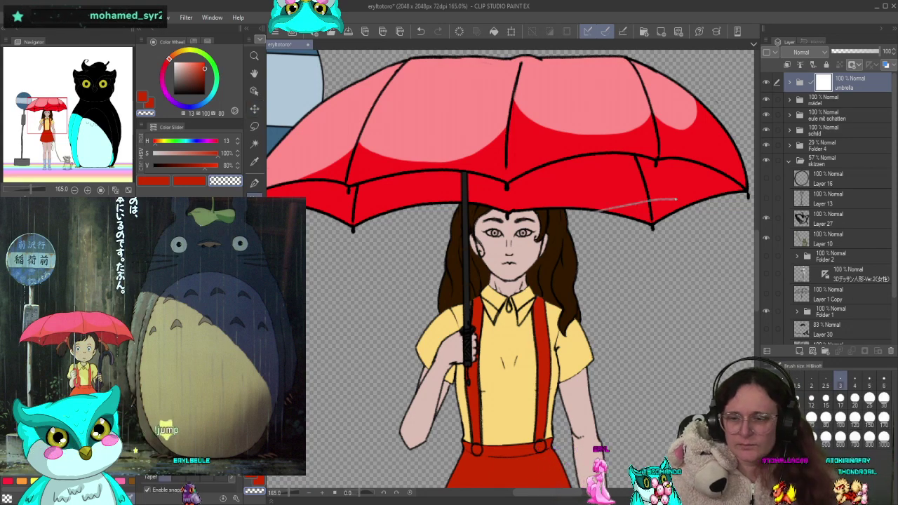
key(ctrl+z)
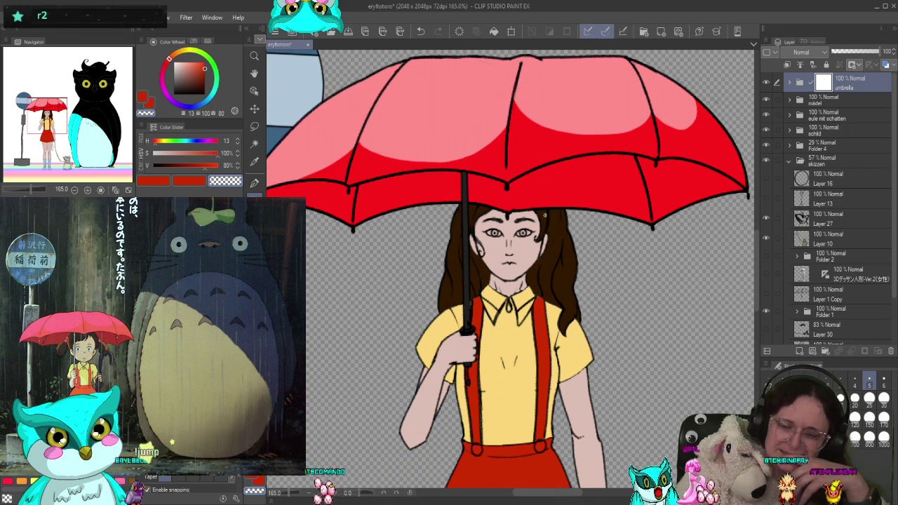
Roughly mask the umbrella off the crown of the girl's head and set the umbrella folder's opacity to 79%
drag(559, 201, 549, 195)
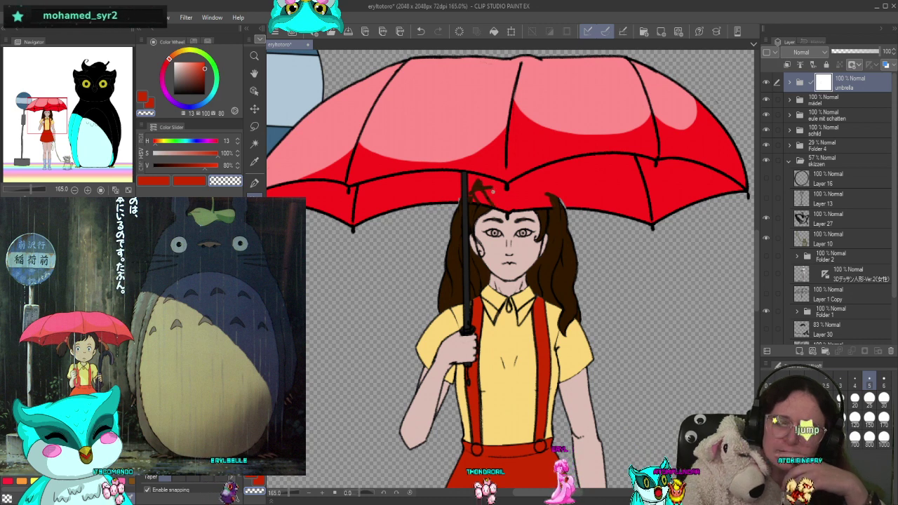
mouse_move(482, 190)
mouse_down()
mouse_move(506, 207)
mouse_move(517, 203)
mouse_move(507, 207)
mouse_move(537, 188)
mouse_move(535, 207)
mouse_move(563, 208)
mouse_move(530, 184)
mouse_move(510, 199)
mouse_move(526, 197)
mouse_move(510, 186)
mouse_move(547, 201)
mouse_up()
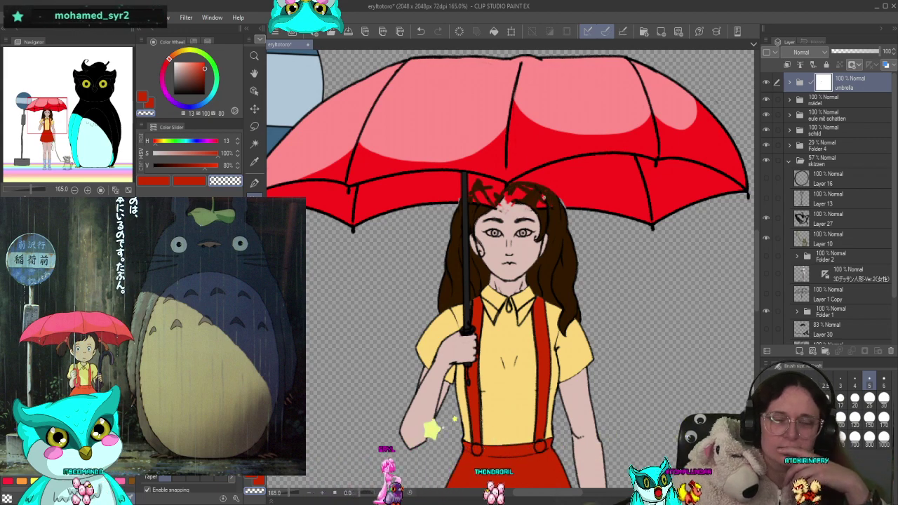
click(869, 52)
scroll(540, 430, up, 2)
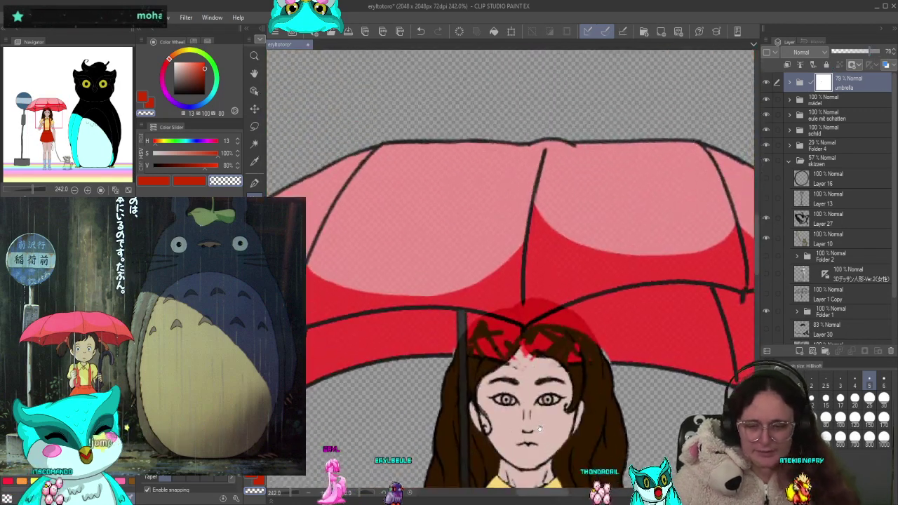
Set the drawing colour to black and mask the umbrella off the hair on the viewer's right of the parting
drag(540, 429, 524, 408)
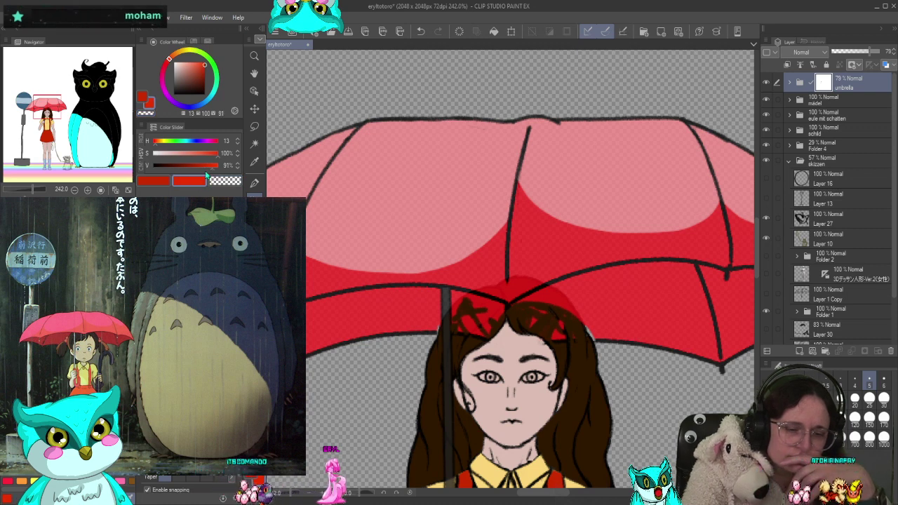
drag(206, 166, 140, 168)
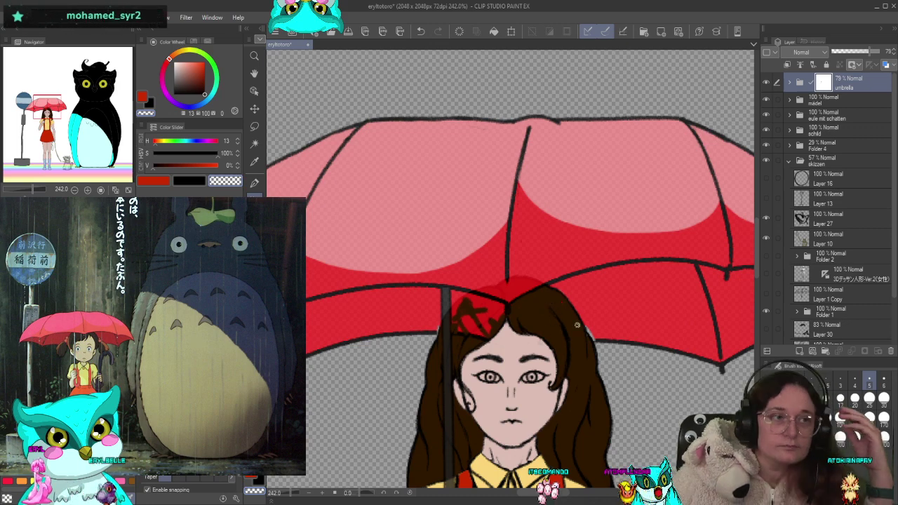
scroll(571, 300, up, 6)
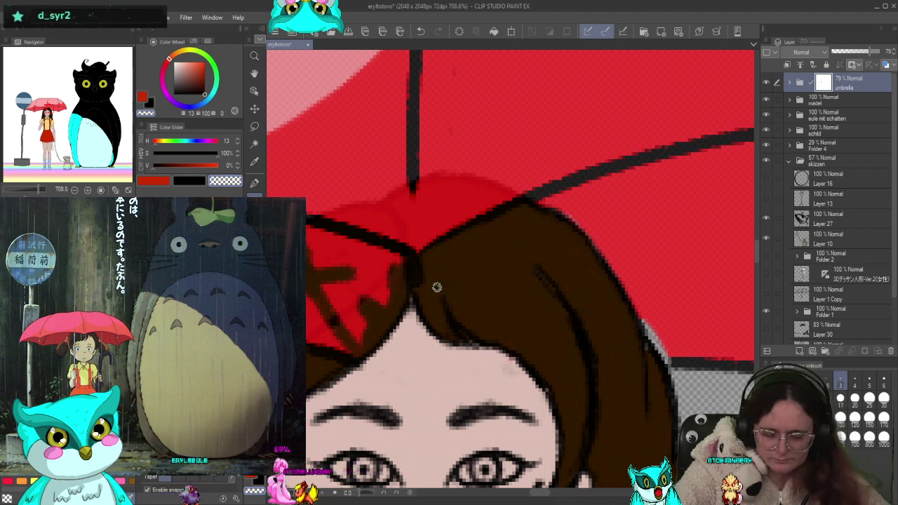
Mask the umbrella off the hair on the pole side of the parting and restore it along the opposite outer hair edge
drag(436, 287, 511, 307)
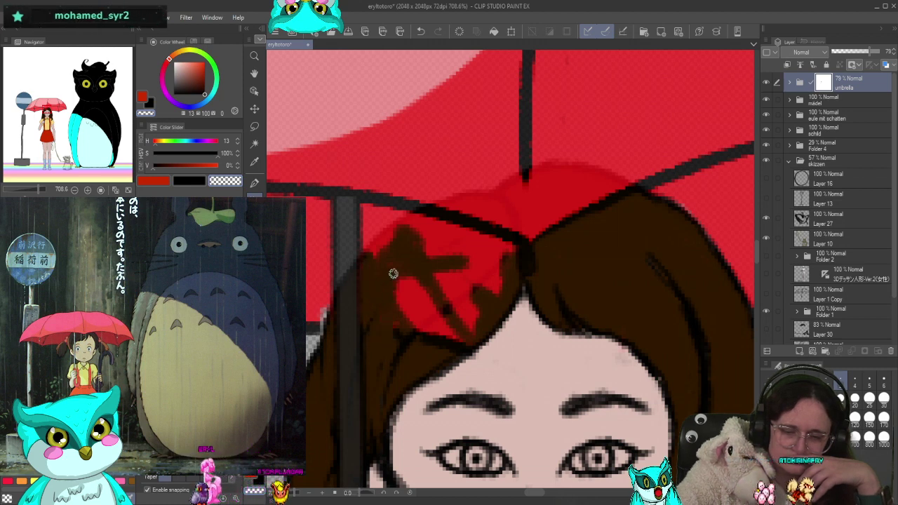
mouse_move(409, 277)
mouse_down()
mouse_move(421, 319)
mouse_move(426, 311)
mouse_move(455, 359)
mouse_move(467, 367)
mouse_move(480, 339)
mouse_up()
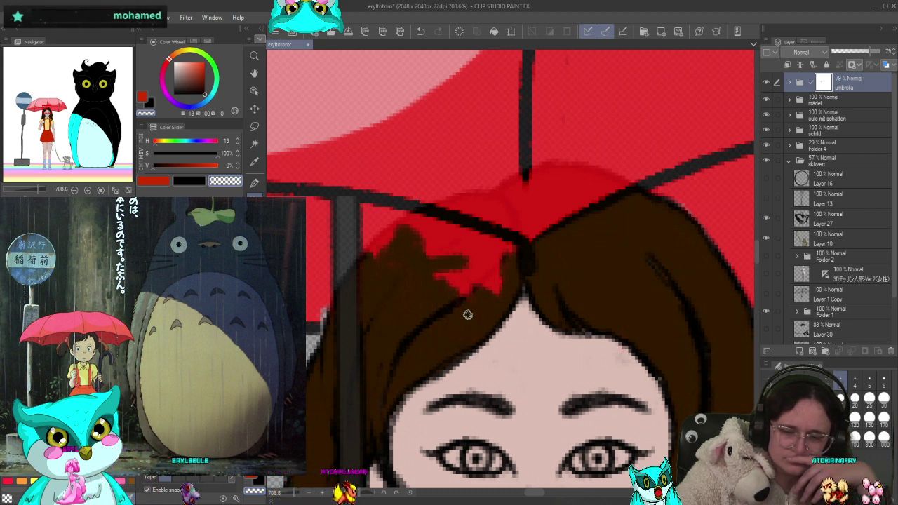
mouse_move(452, 292)
mouse_down()
mouse_move(438, 264)
mouse_move(504, 294)
mouse_move(468, 273)
mouse_move(511, 285)
mouse_move(462, 290)
mouse_move(456, 267)
mouse_up()
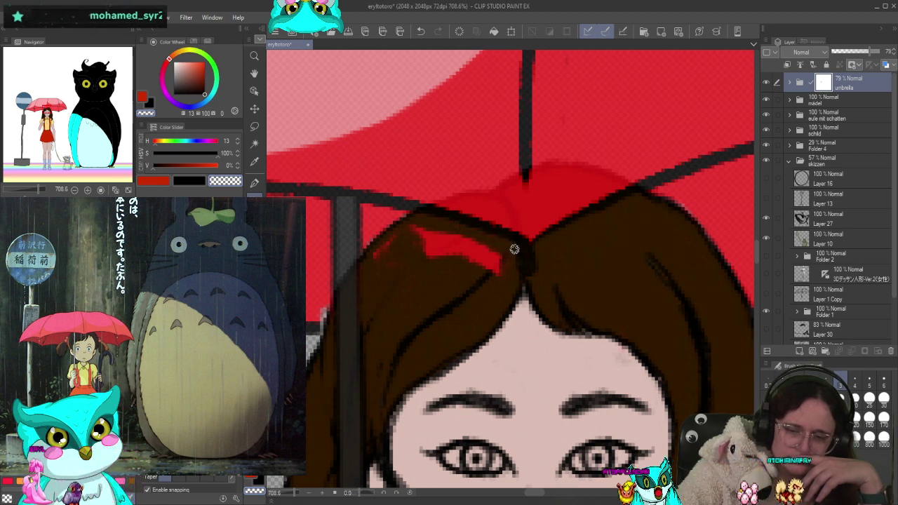
drag(498, 250, 477, 261)
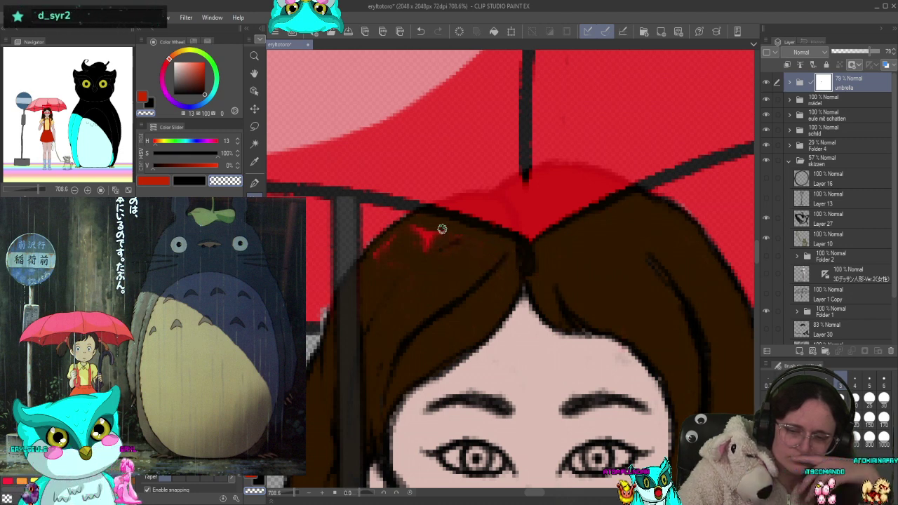
drag(442, 229, 380, 251)
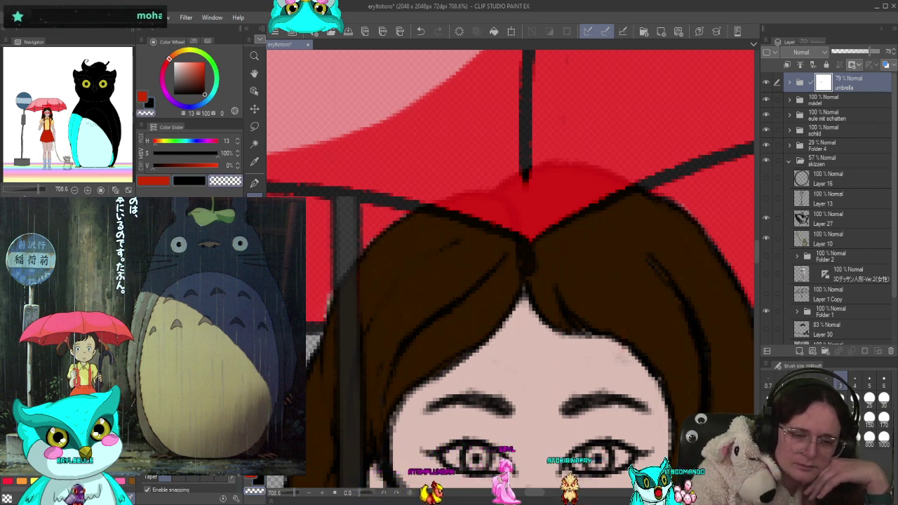
key(x)
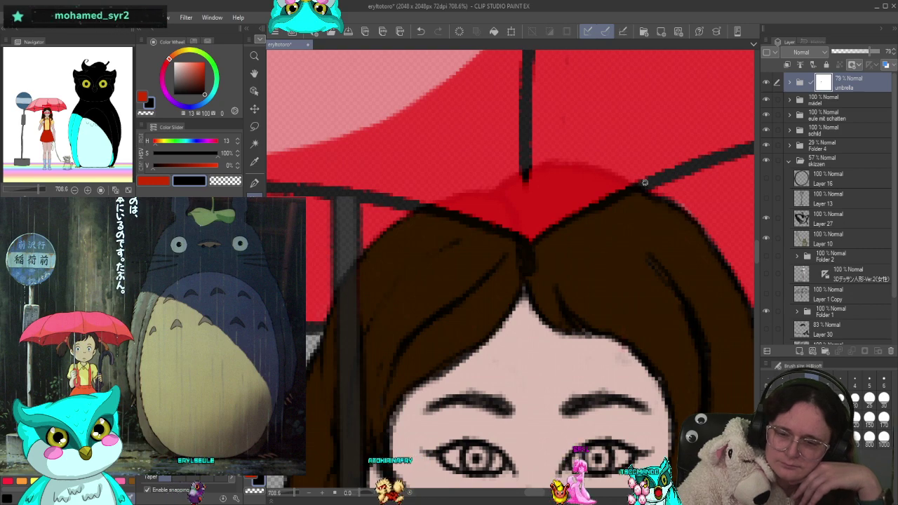
drag(671, 197, 496, 181)
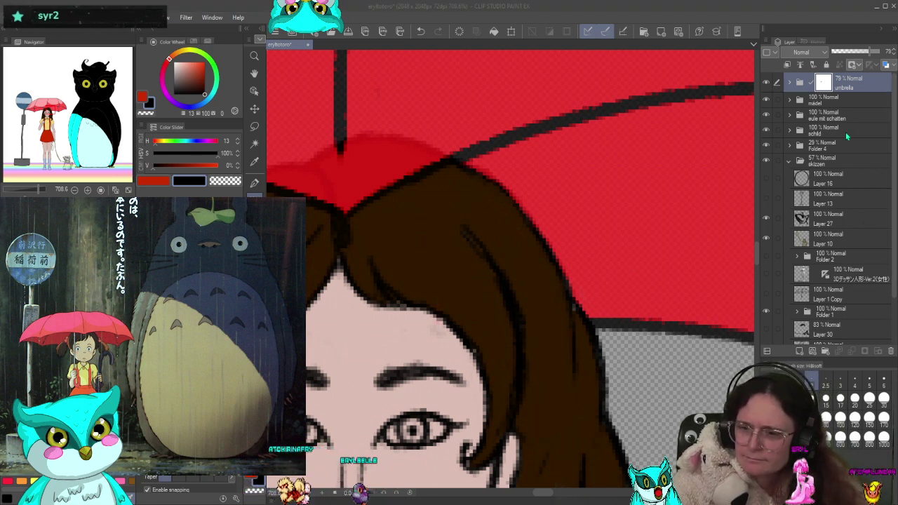
Sample the hair's dark brown on Layer 61 in the girl's folder and touch up the long hair away from the pole
click(790, 99)
click(842, 137)
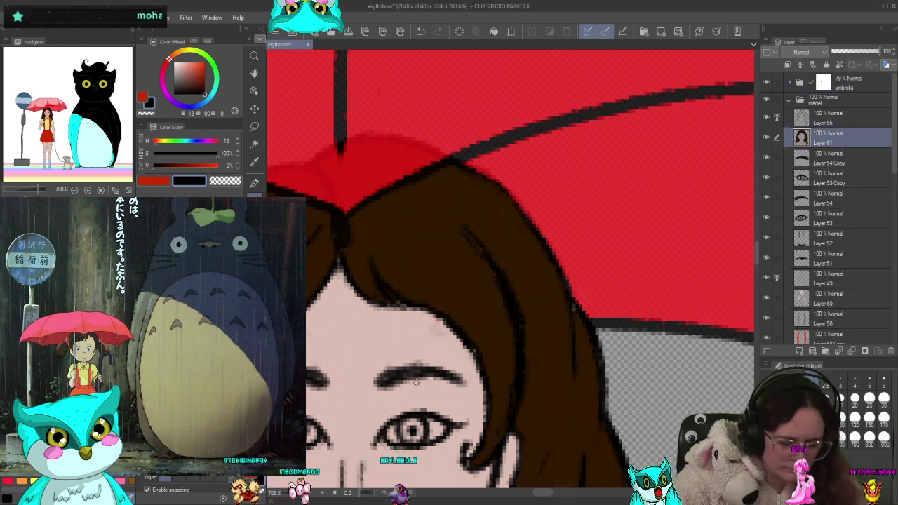
alt+click(477, 305)
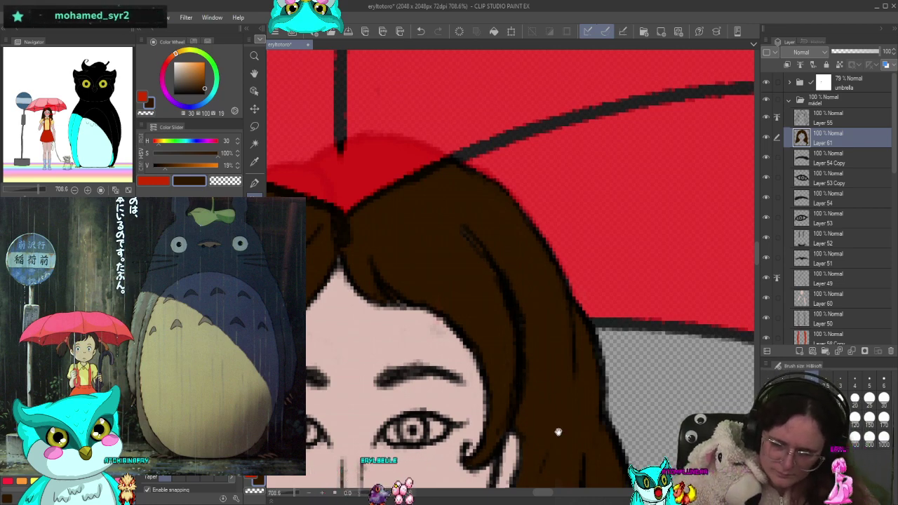
drag(557, 426, 592, 320)
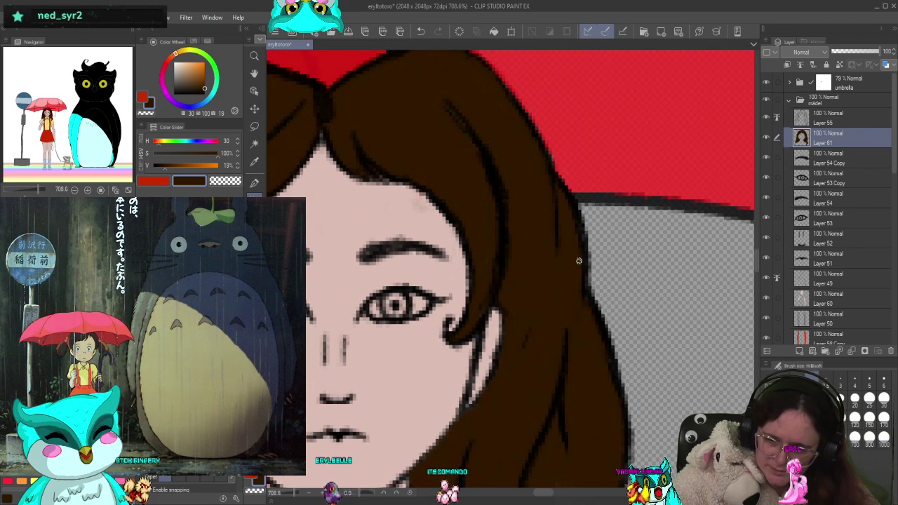
scroll(595, 364, down, 5)
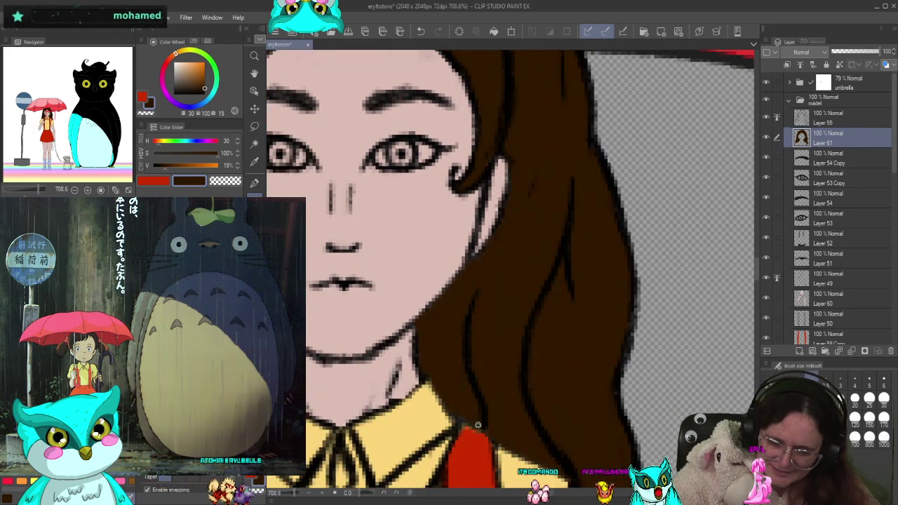
drag(566, 427, 640, 414)
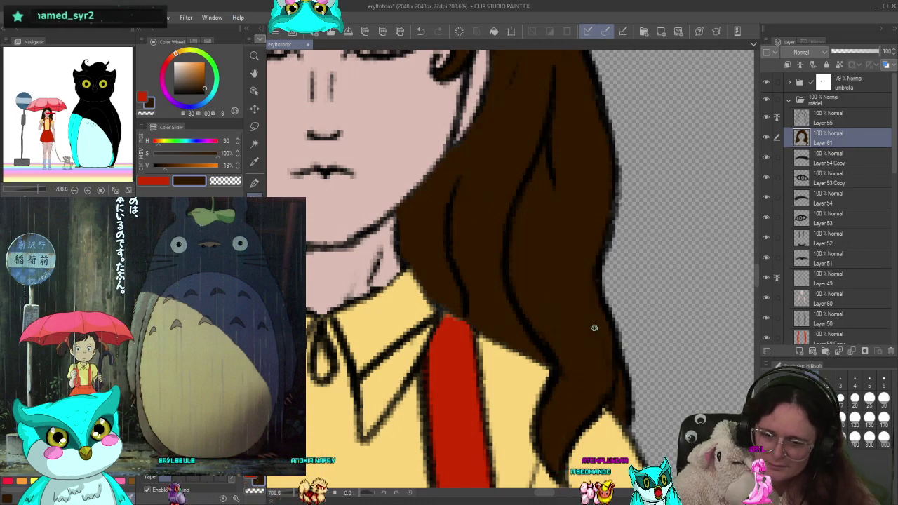
Touch up the dark brown hair behind the umbrella pole and around the ear, up to the parting
scroll(595, 328, left, 11)
scroll(541, 265, down, 2)
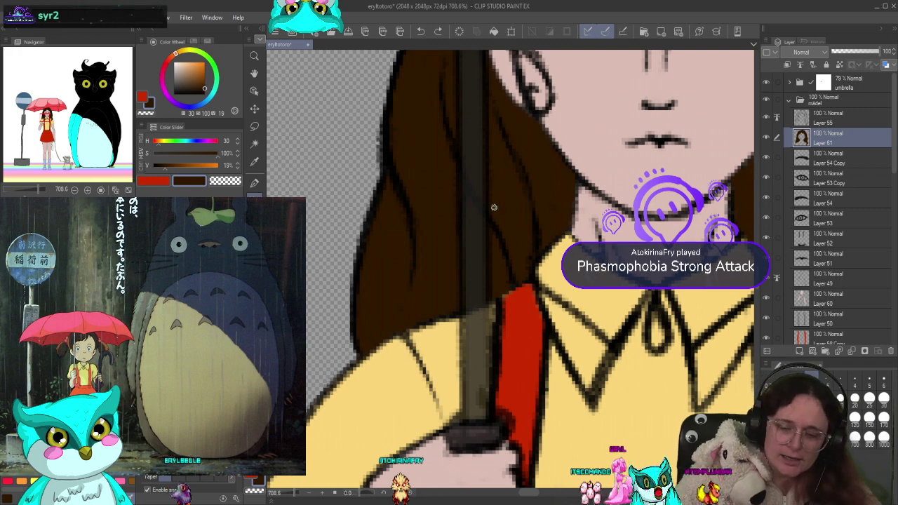
mouse_move(435, 226)
mouse_down()
mouse_move(434, 270)
mouse_move(450, 285)
mouse_up()
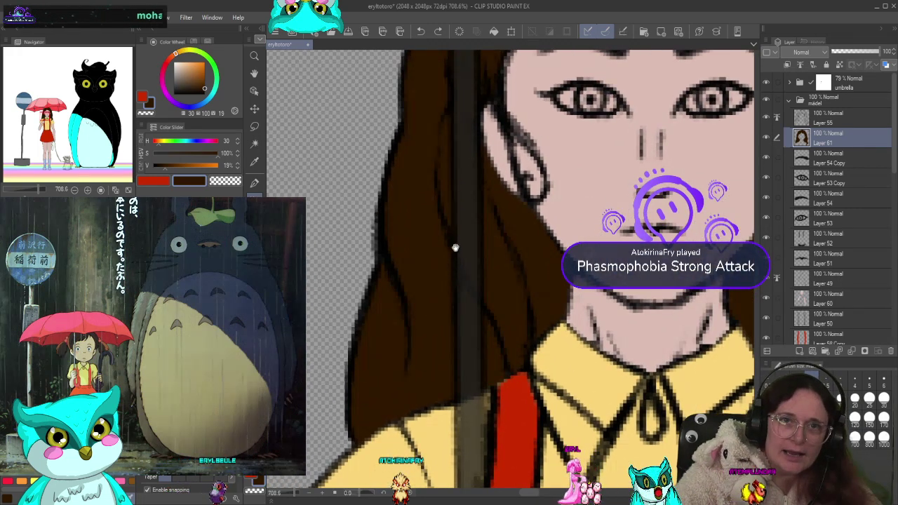
drag(457, 248, 428, 345)
drag(533, 176, 535, 203)
drag(481, 152, 471, 186)
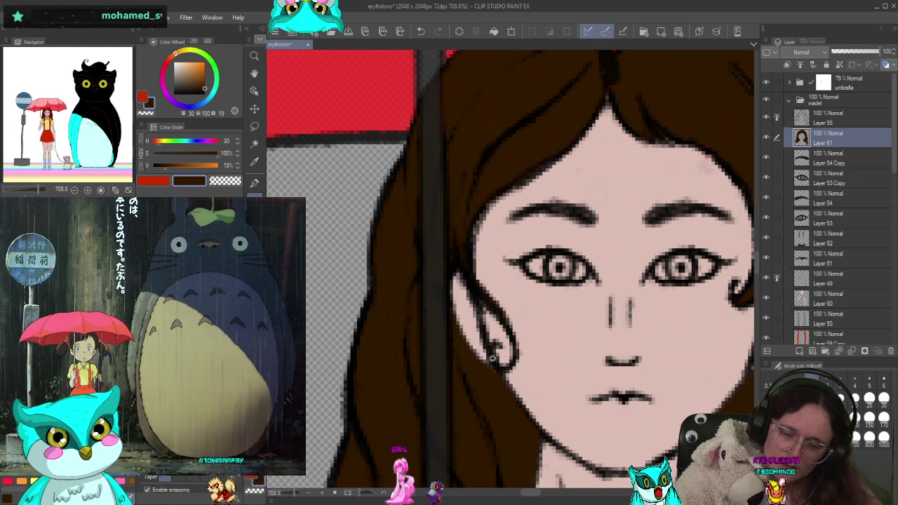
mouse_move(473, 211)
mouse_down()
mouse_move(431, 295)
mouse_move(435, 346)
mouse_up()
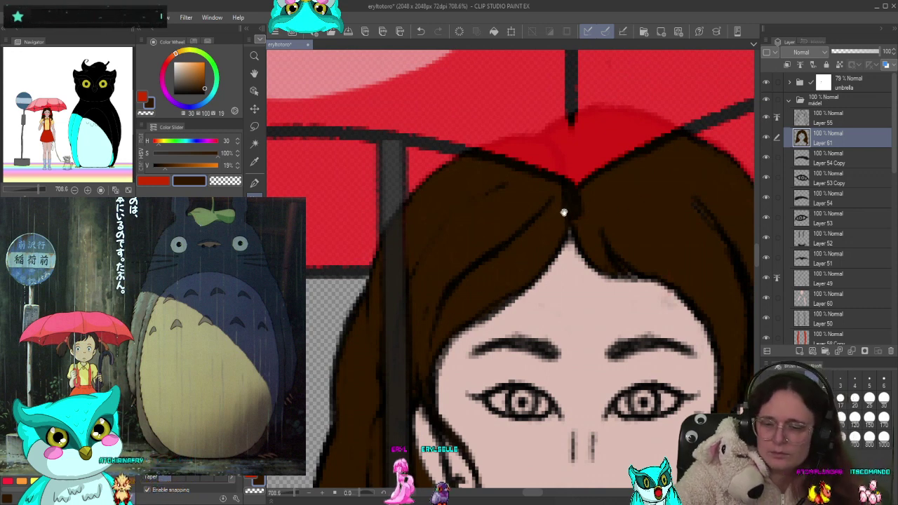
drag(564, 212, 560, 242)
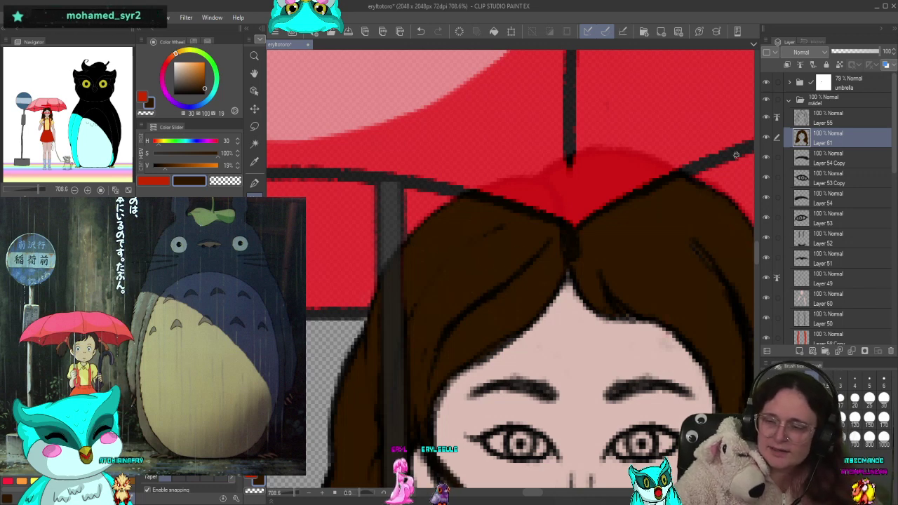
Set the umbrella folder's opacity back to 100% and check the masked umbrella in the whole illustration
click(834, 90)
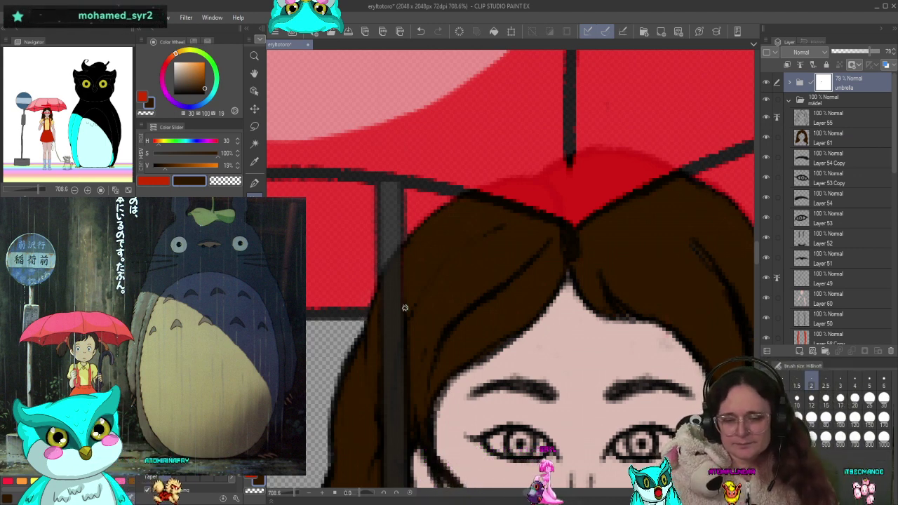
click(845, 134)
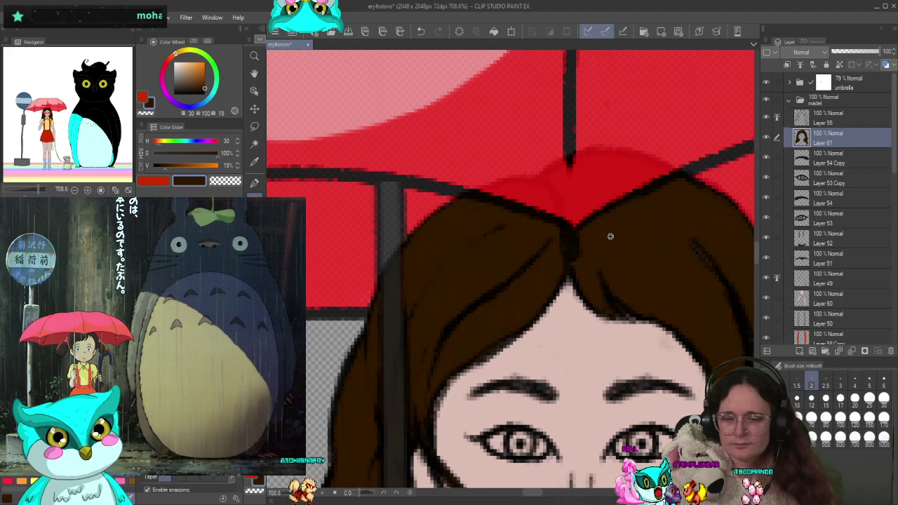
scroll(612, 236, down, 1)
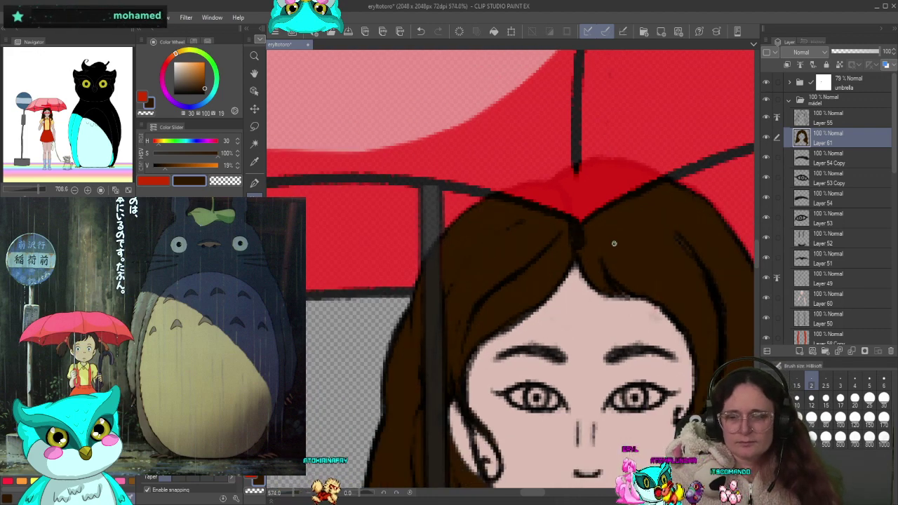
click(859, 80)
drag(870, 51, 881, 51)
scroll(596, 199, down, 2)
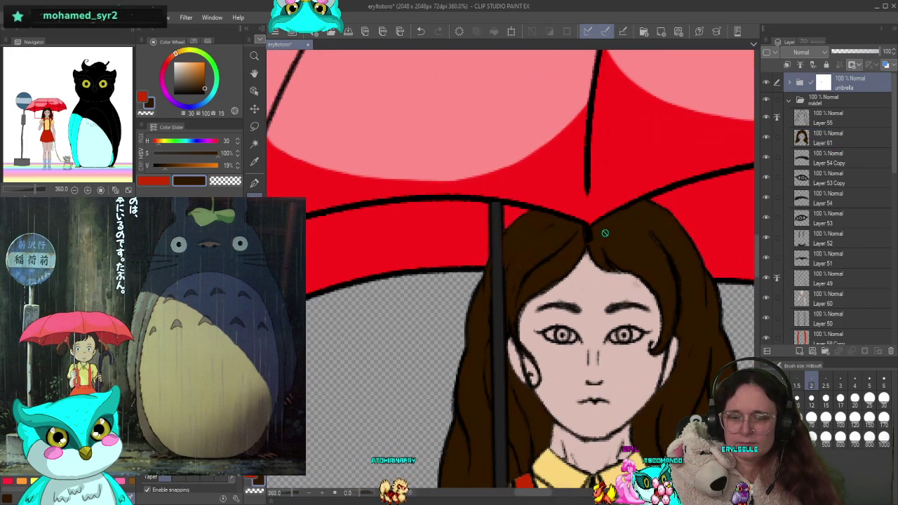
scroll(708, 173, up, 1)
scroll(709, 174, down, 8)
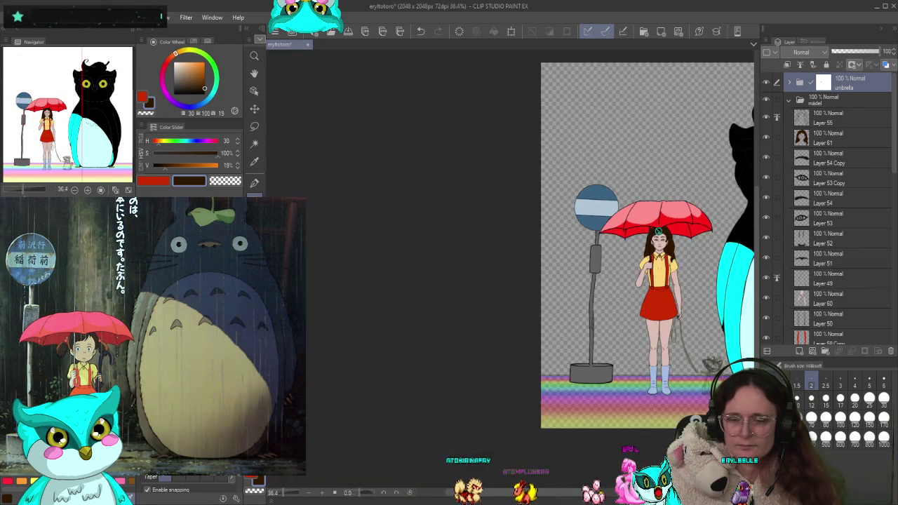
drag(659, 231, 450, 259)
scroll(483, 312, up, 1)
scroll(483, 312, up, 2)
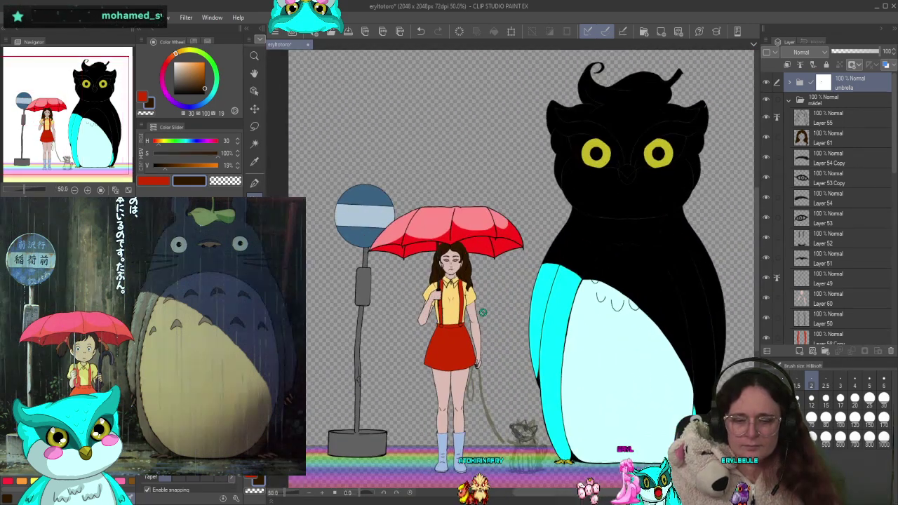
drag(504, 378, 482, 328)
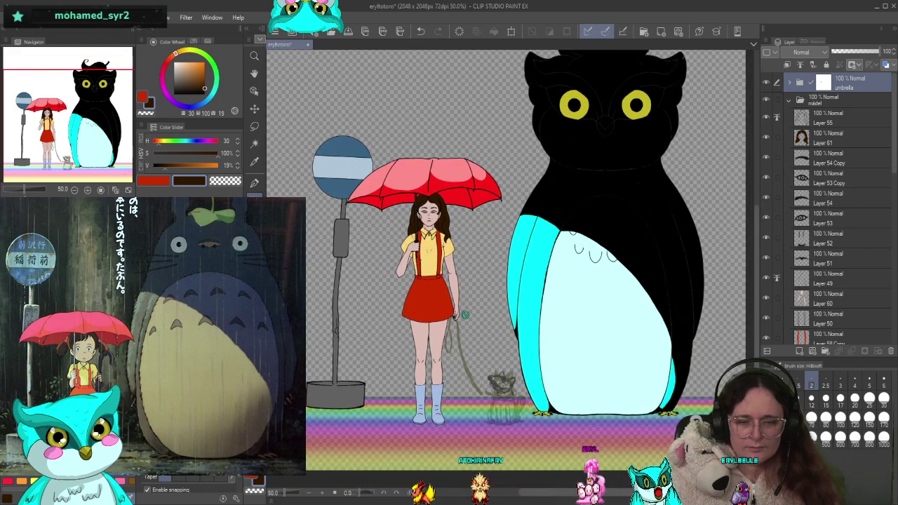
scroll(465, 315, up, 5)
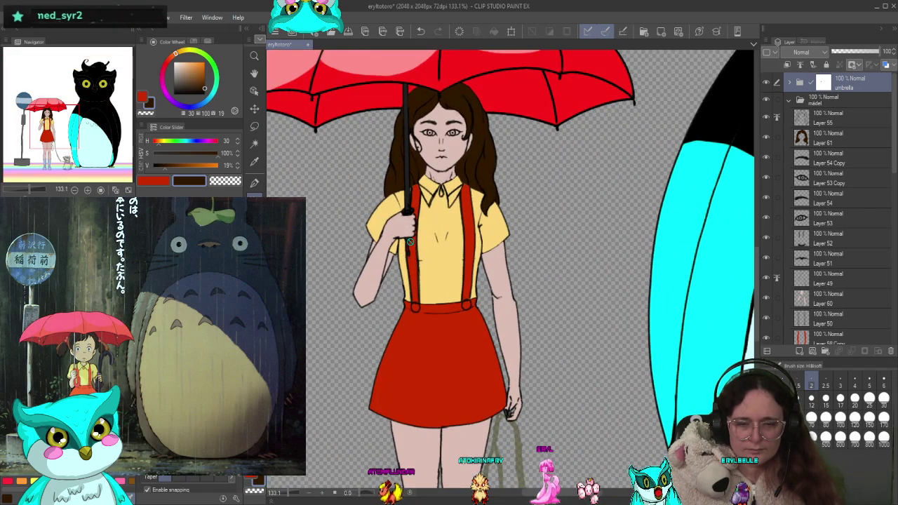
scroll(410, 241, down, 7)
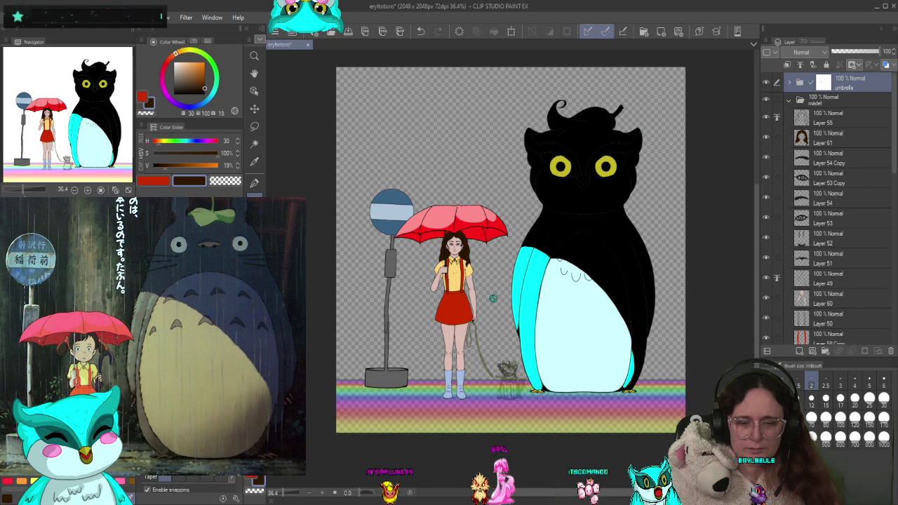
scroll(514, 332, up, 1)
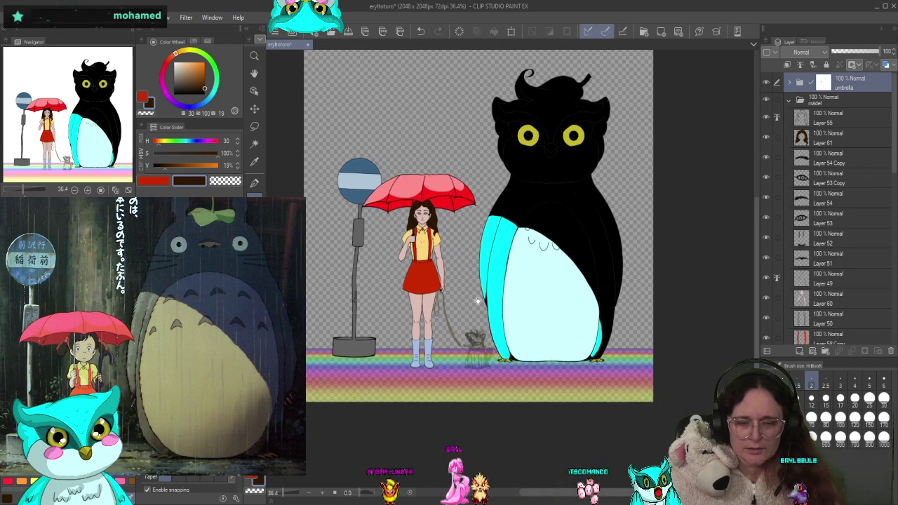
scroll(546, 343, down, 1)
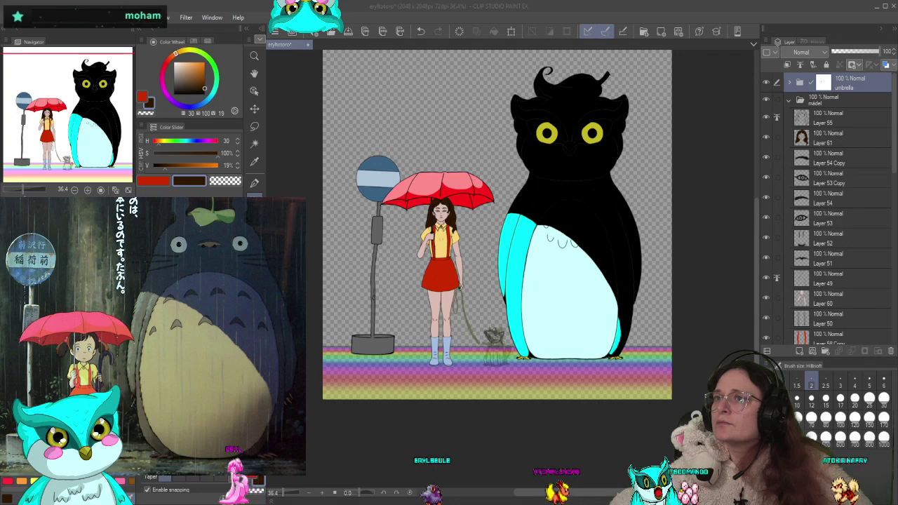
Collapse the girl's folder and add a new layer above Layer 16 in the skizzen folder for redrawing the small animal
click(806, 111)
click(794, 103)
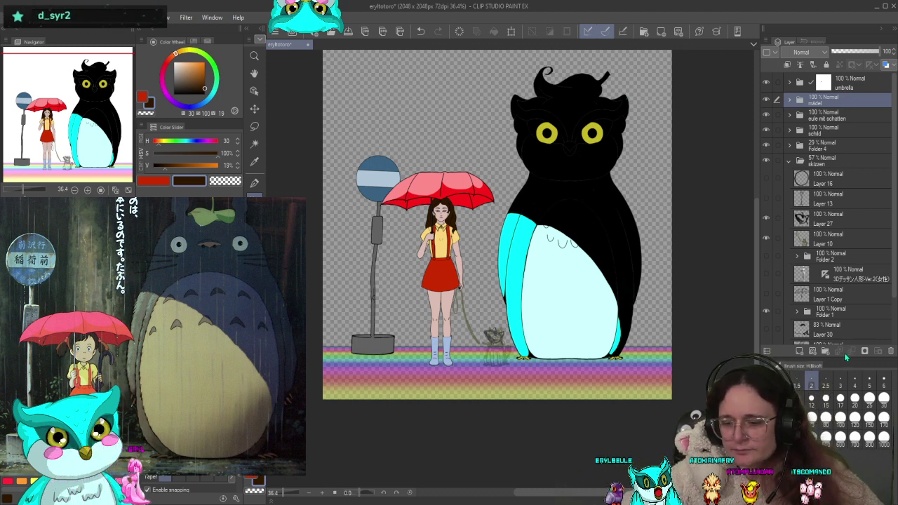
click(826, 181)
click(800, 351)
scroll(534, 338, up, 5)
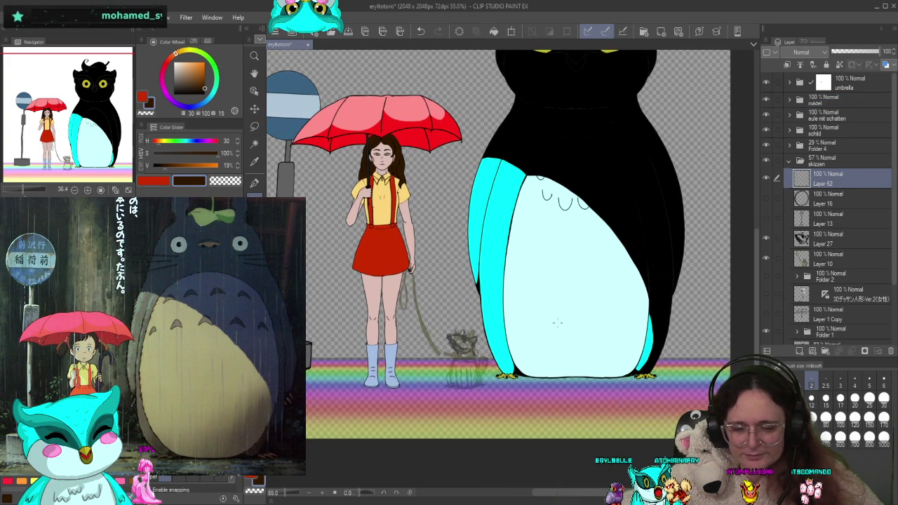
drag(421, 379, 592, 351)
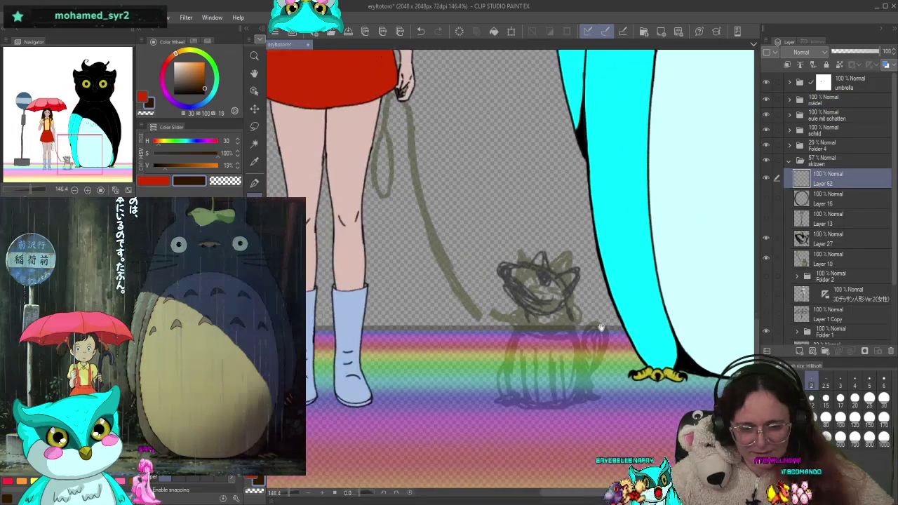
scroll(592, 351, up, 2)
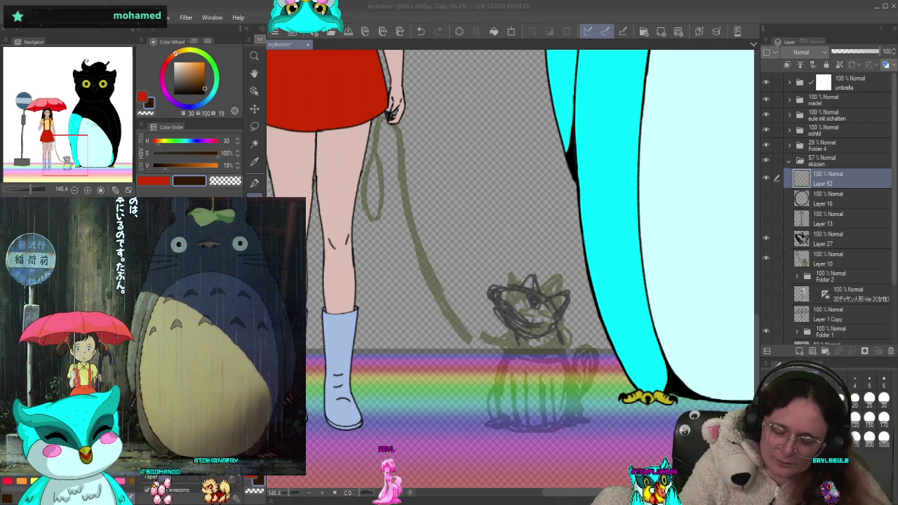
Set the colour to black and roughly sketch a sitting animal with a curled tail on Layer 62 over the old animal sketch
click(157, 166)
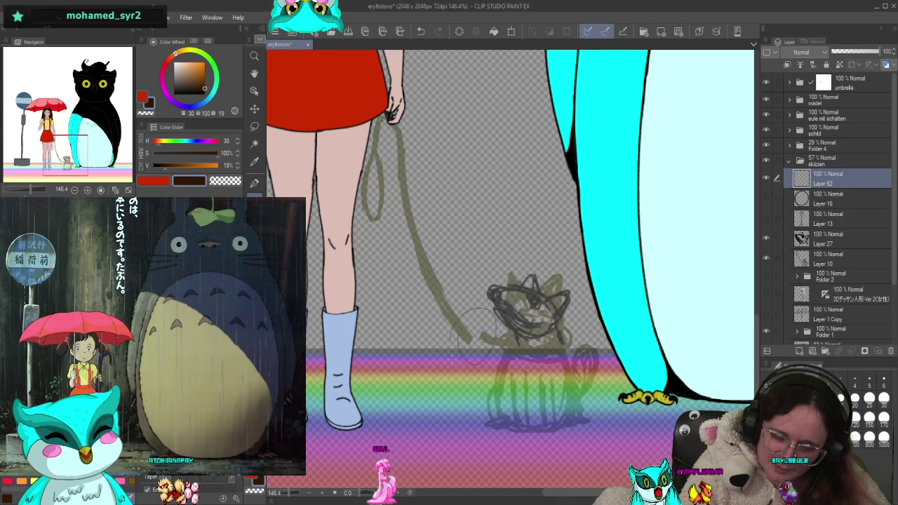
drag(158, 168, 150, 167)
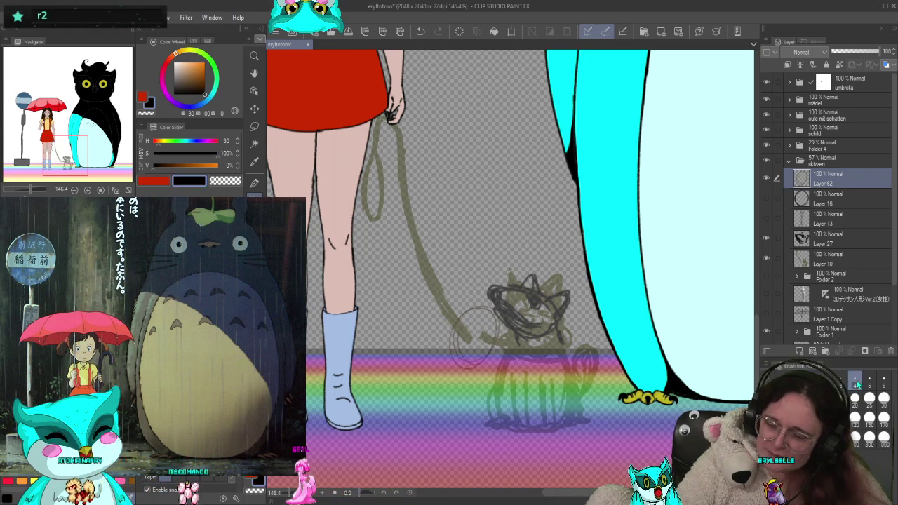
mouse_move(484, 299)
mouse_down()
mouse_move(471, 367)
mouse_move(439, 319)
mouse_move(496, 301)
mouse_move(491, 359)
mouse_move(447, 339)
mouse_move(484, 420)
mouse_up()
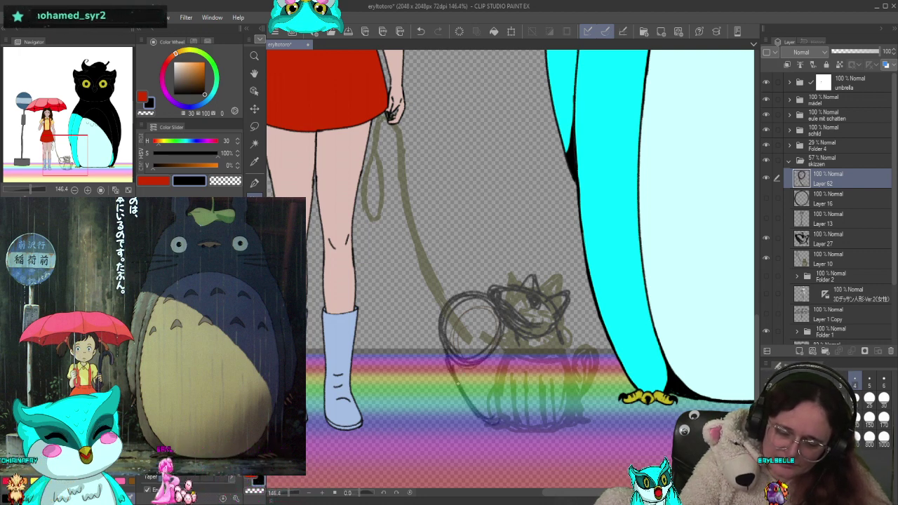
mouse_move(449, 332)
mouse_down()
mouse_move(467, 381)
mouse_move(464, 312)
mouse_move(498, 346)
mouse_up()
drag(461, 382, 508, 327)
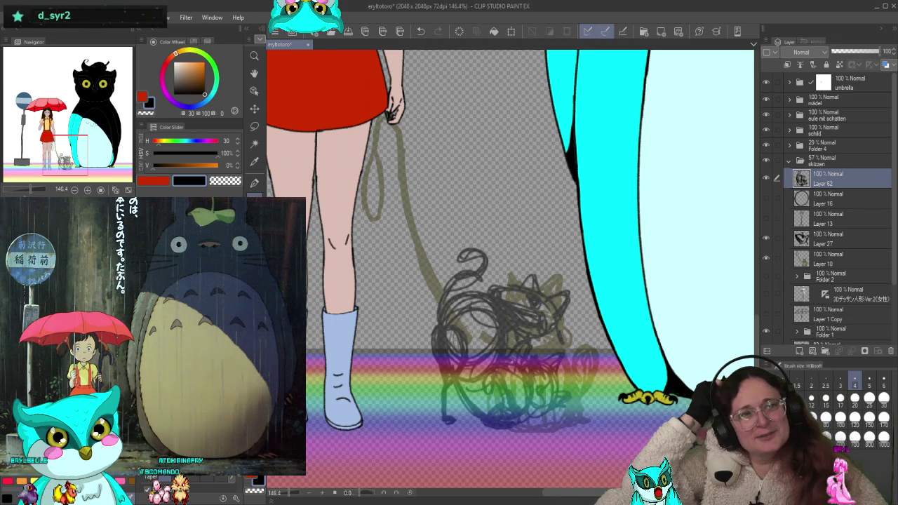
Set the skizzen folder's opacity to 100% and hide the new animal sketch on Layer 62
click(767, 179)
click(838, 161)
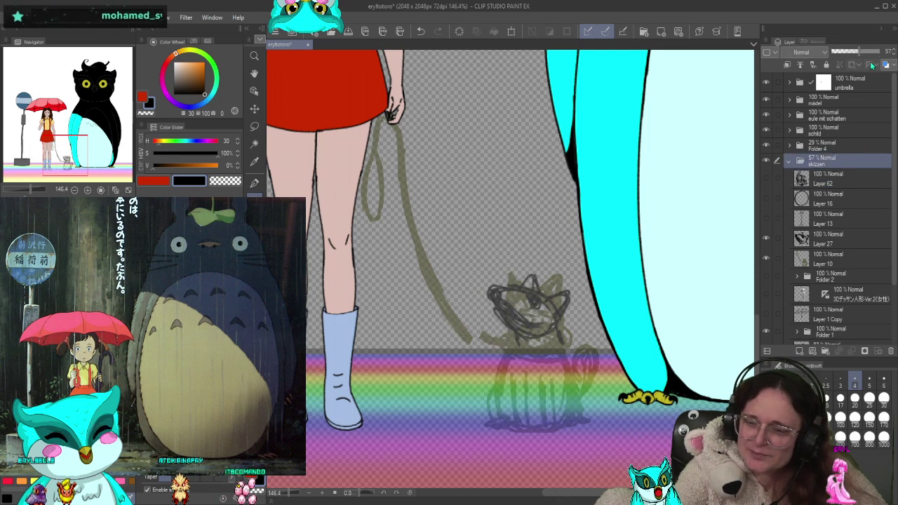
drag(863, 50, 880, 97)
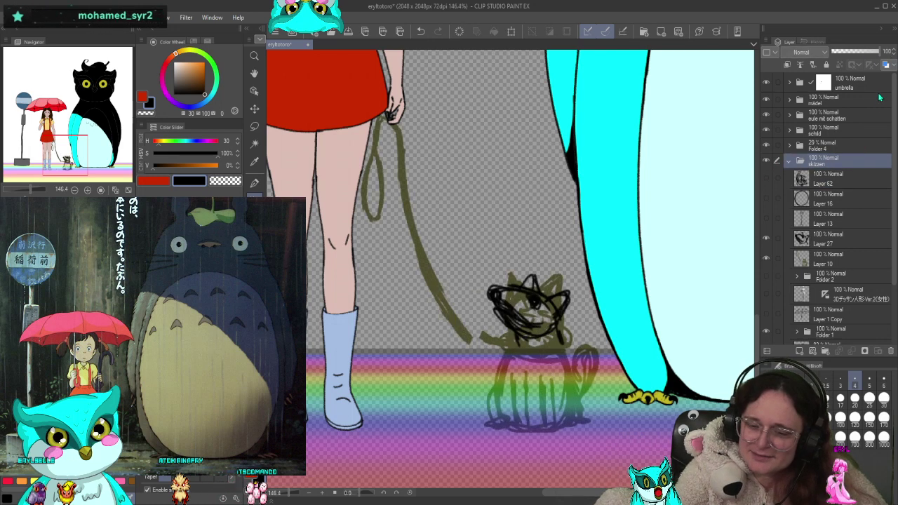
click(845, 182)
click(767, 179)
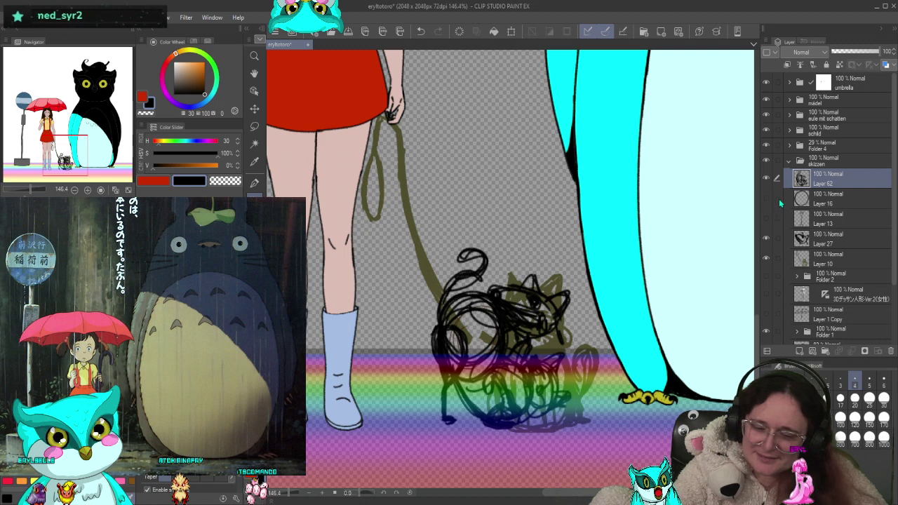
click(767, 179)
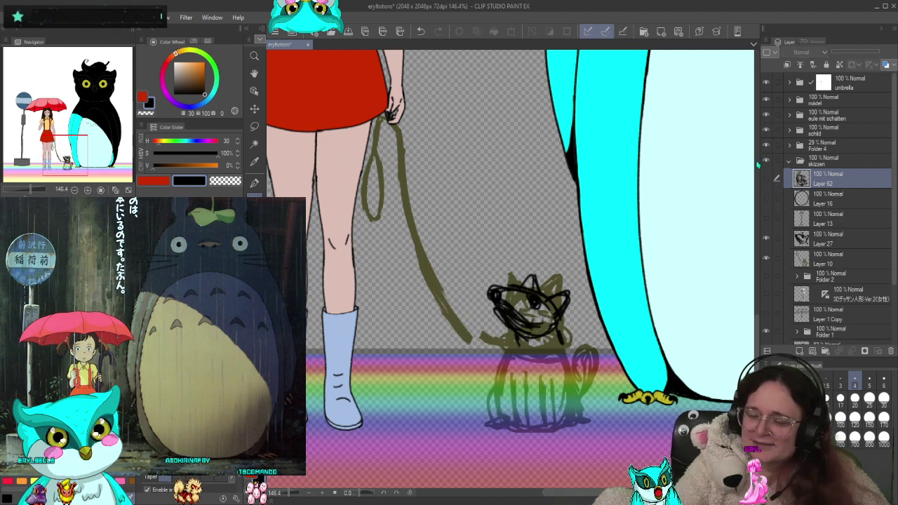
Start a dark teal dog head with muzzle and forehead on a new sketch layer, and hide the old sketches on Layer 27 and Layer 10
click(797, 351)
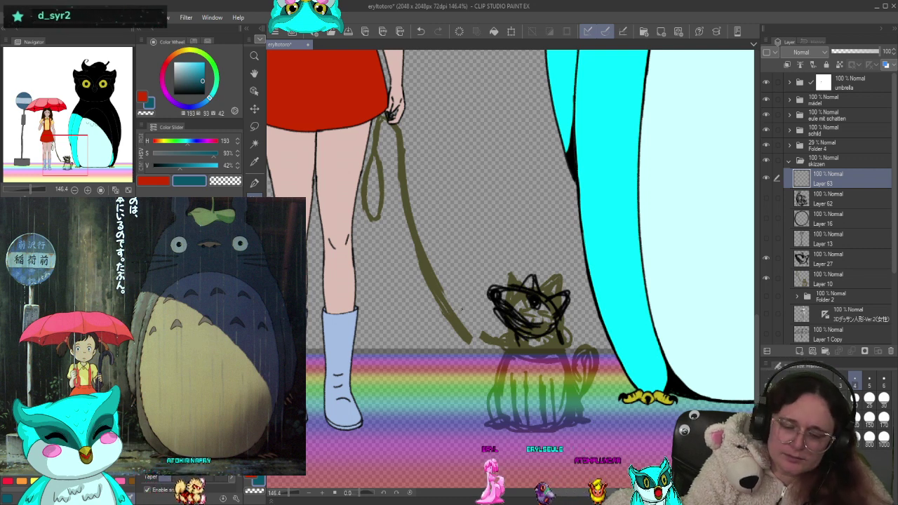
drag(455, 300, 461, 330)
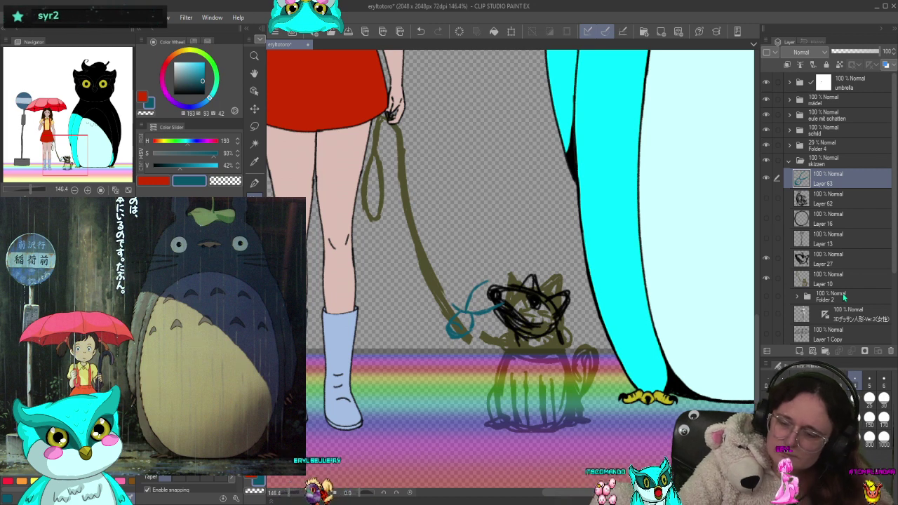
drag(766, 257, 767, 300)
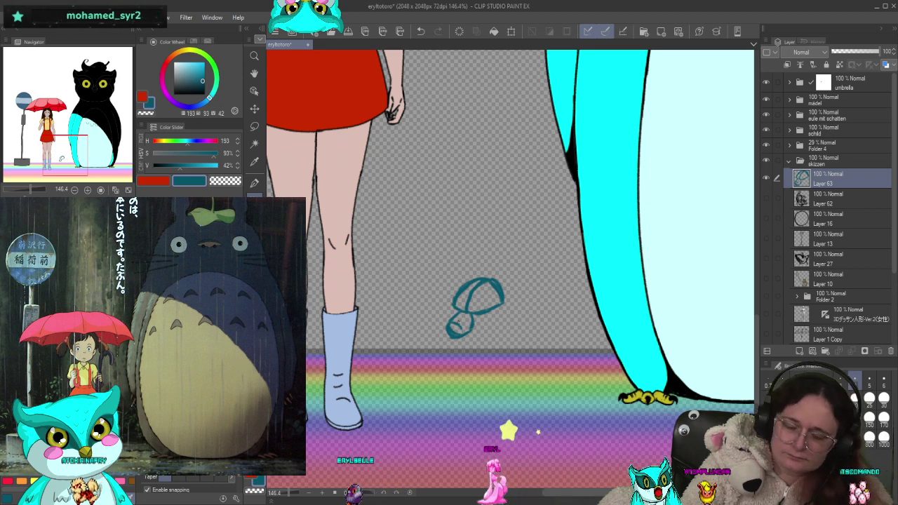
Complete the teal dog's head outline and sketch its neck, chest and two front legs between the girl and the owl
drag(451, 322, 458, 337)
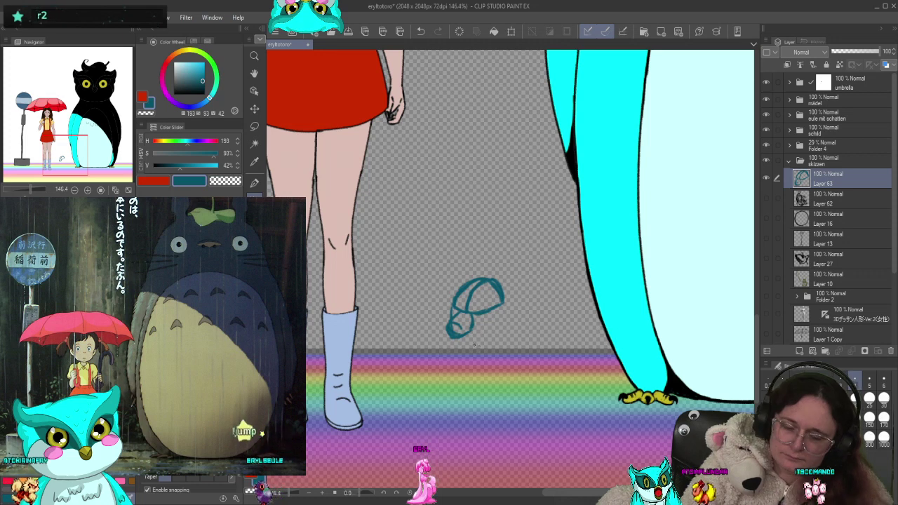
mouse_move(455, 338)
mouse_down()
mouse_move(482, 339)
mouse_move(491, 330)
mouse_up()
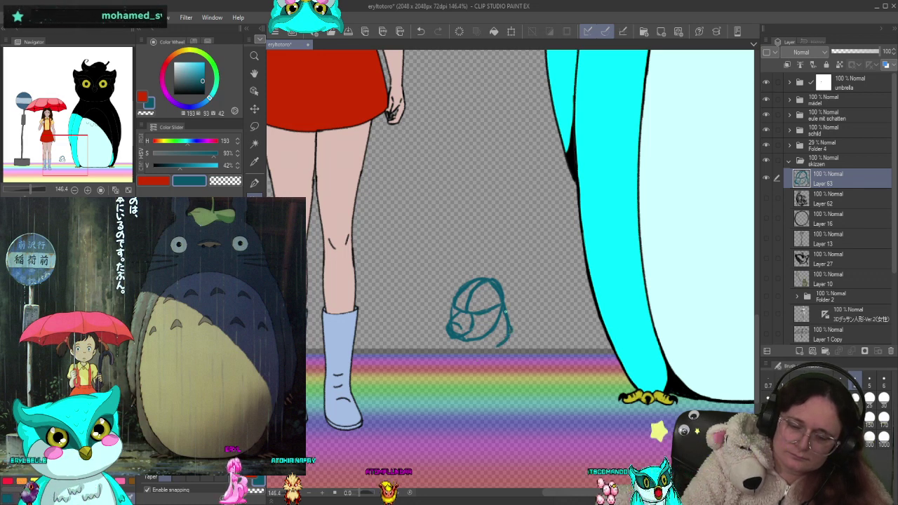
drag(508, 317, 511, 341)
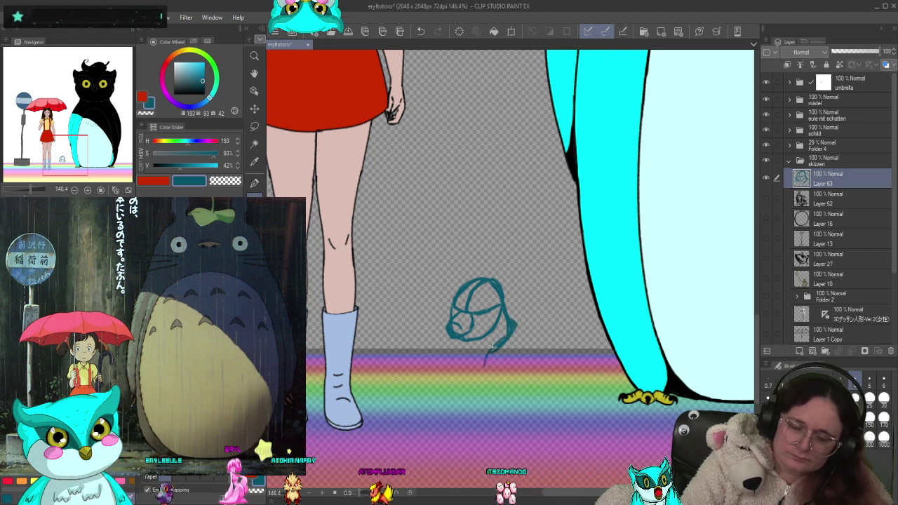
drag(495, 349, 486, 376)
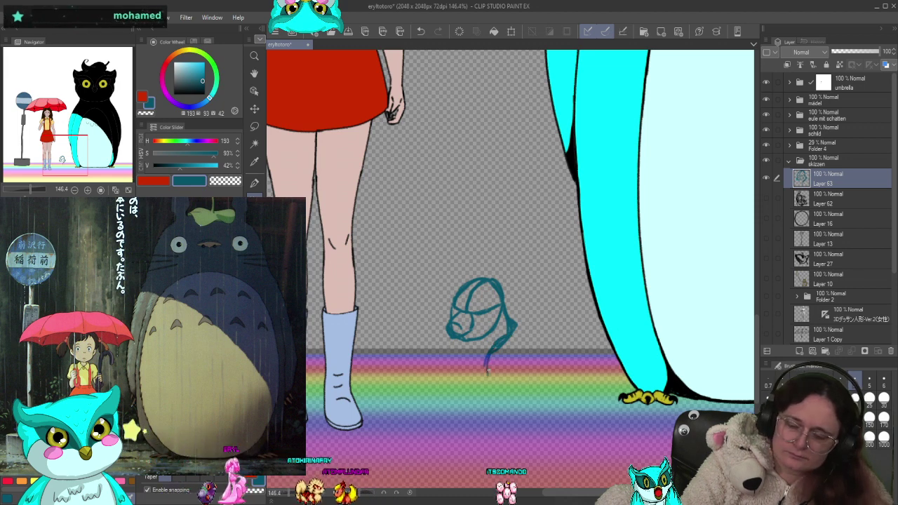
drag(511, 324, 525, 345)
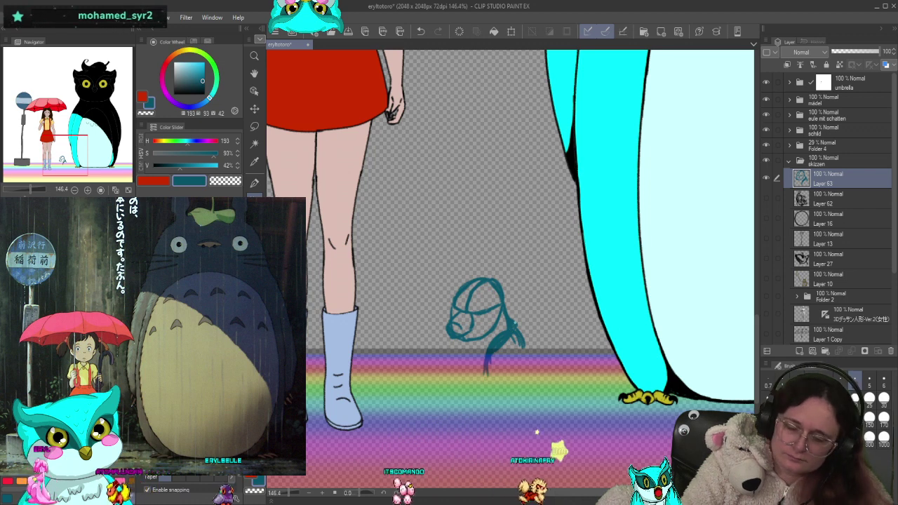
drag(495, 349, 520, 335)
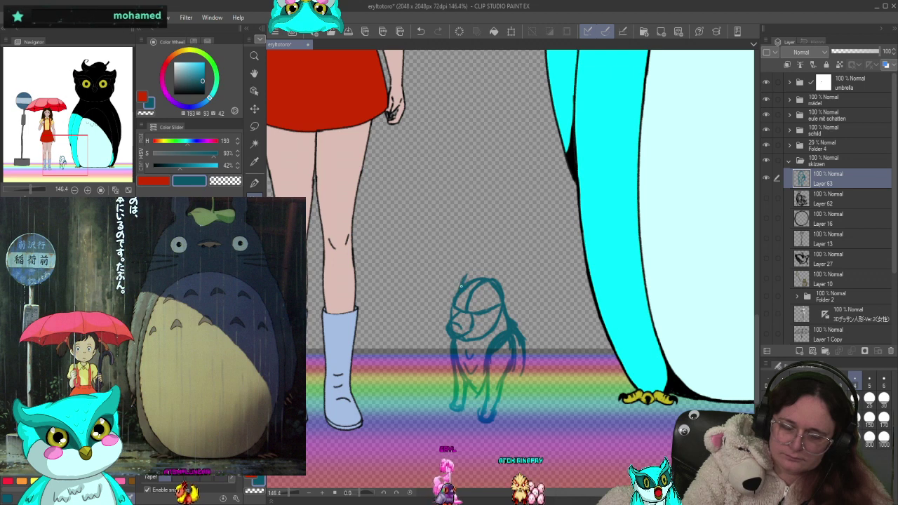
Add the teal dog's pointed ears, face details, sitting hind leg and curled tail on Layer 63
drag(456, 288, 467, 280)
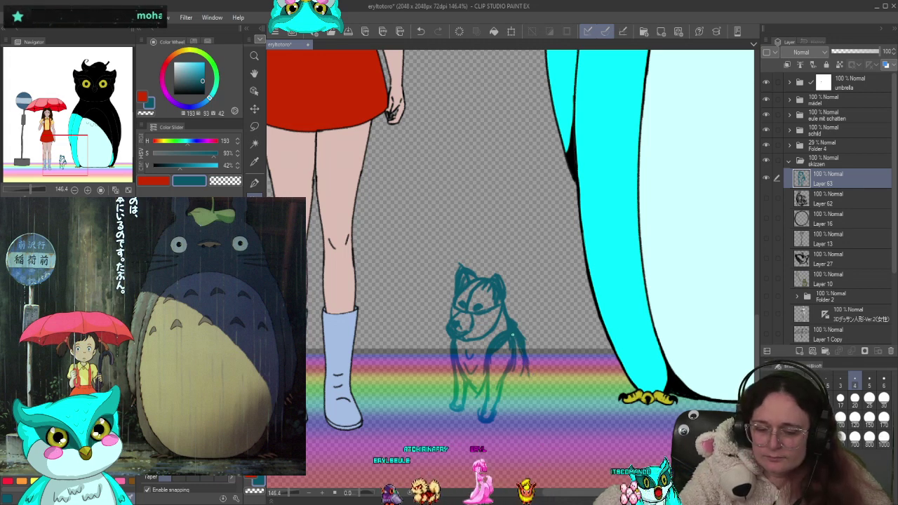
drag(528, 366, 537, 385)
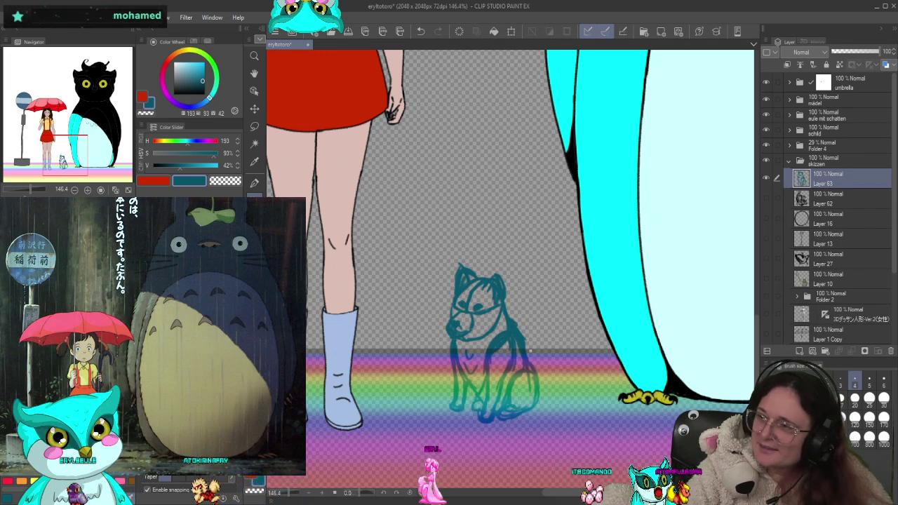
drag(540, 393, 535, 359)
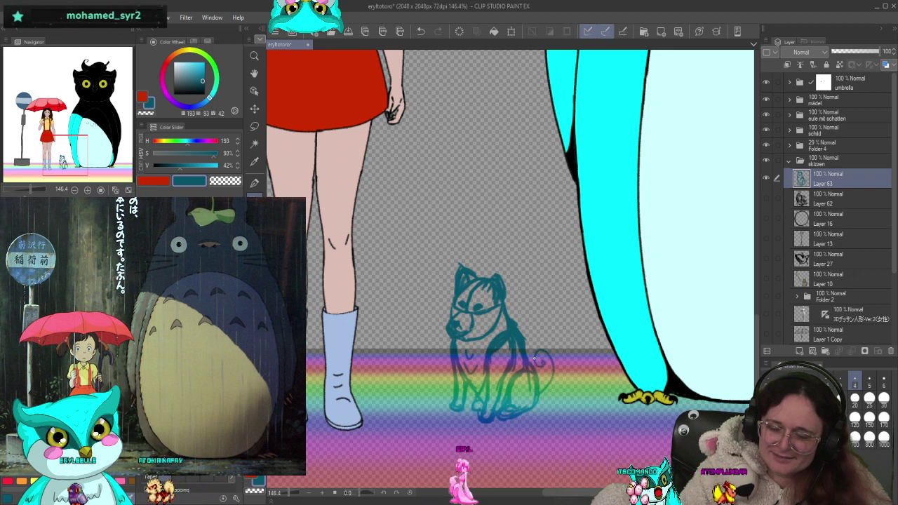
drag(542, 393, 553, 358)
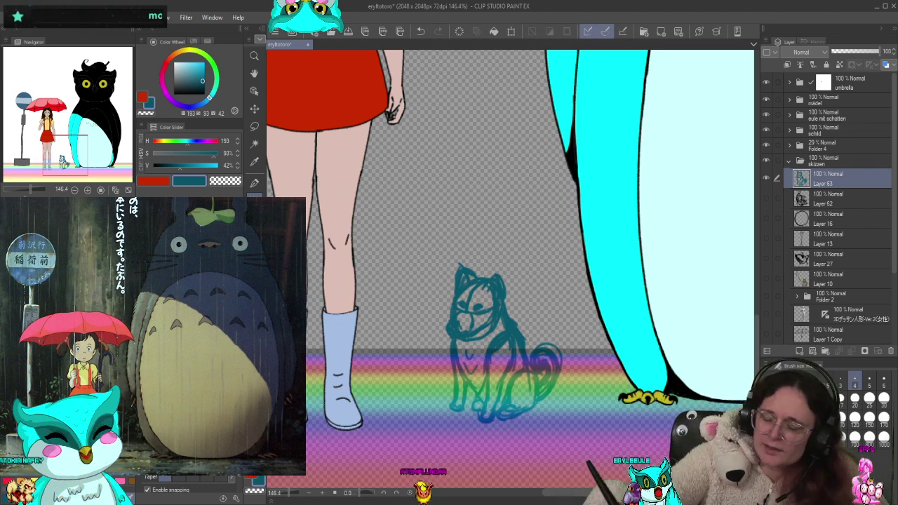
Hide the teal dog sketch and draw a round black animal face with nose, mouth and eyes on a new layer above it
click(799, 351)
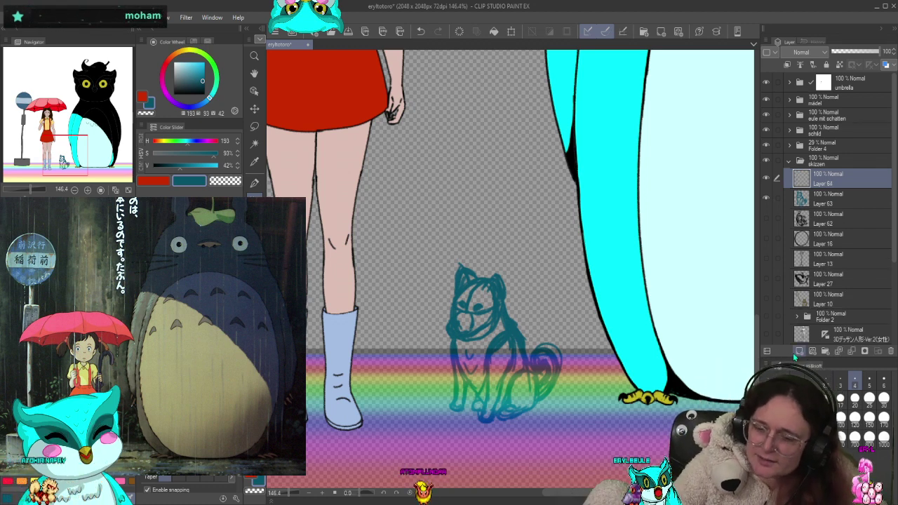
click(766, 198)
click(181, 82)
click(173, 94)
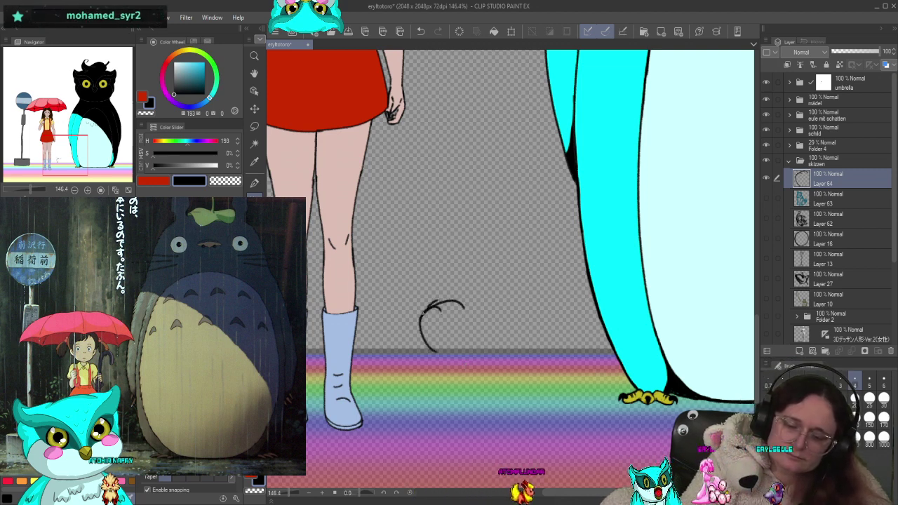
drag(427, 306, 436, 351)
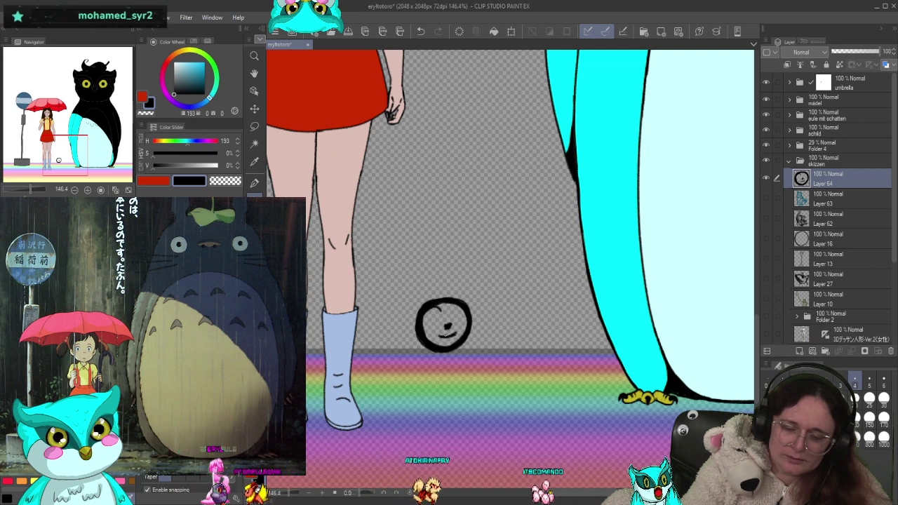
drag(442, 330, 453, 335)
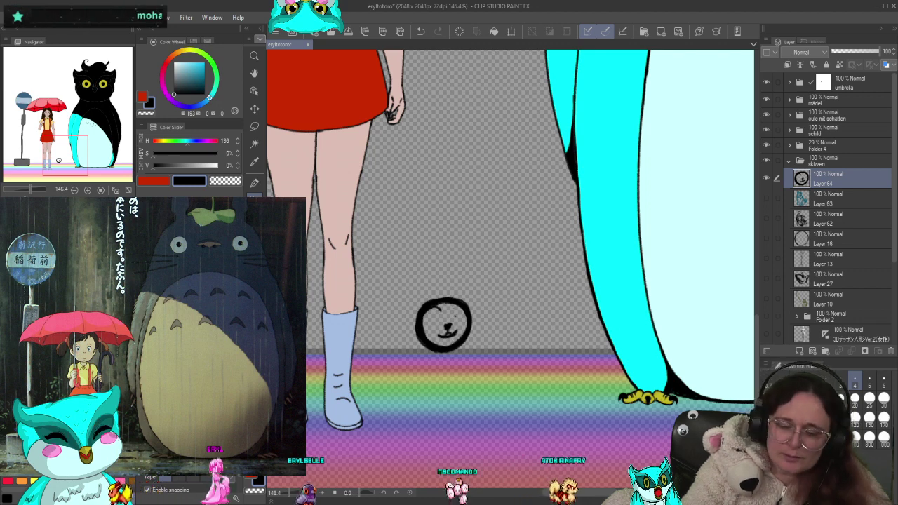
drag(454, 316, 465, 315)
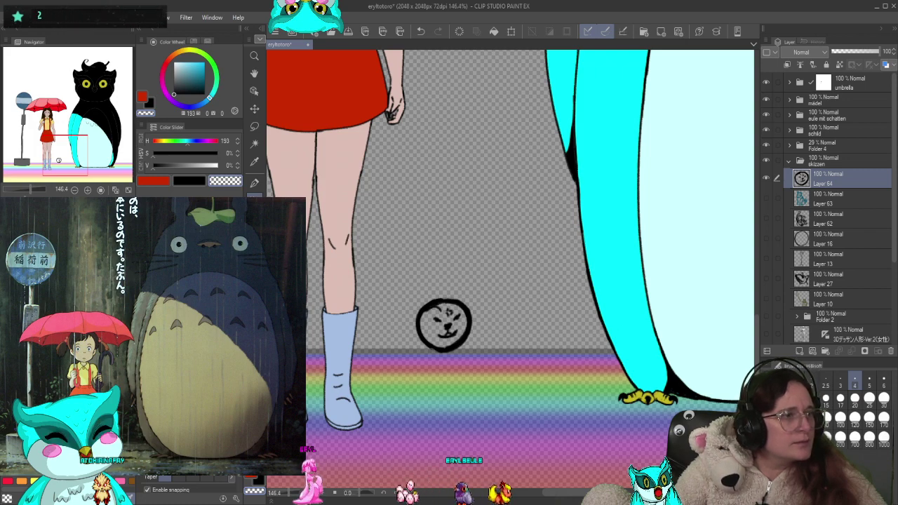
Switch to the Instagram profile in the browser and examine the Shiba photos as reference for the dog's face, posture, legs and curled tail
key(alt+Tab)
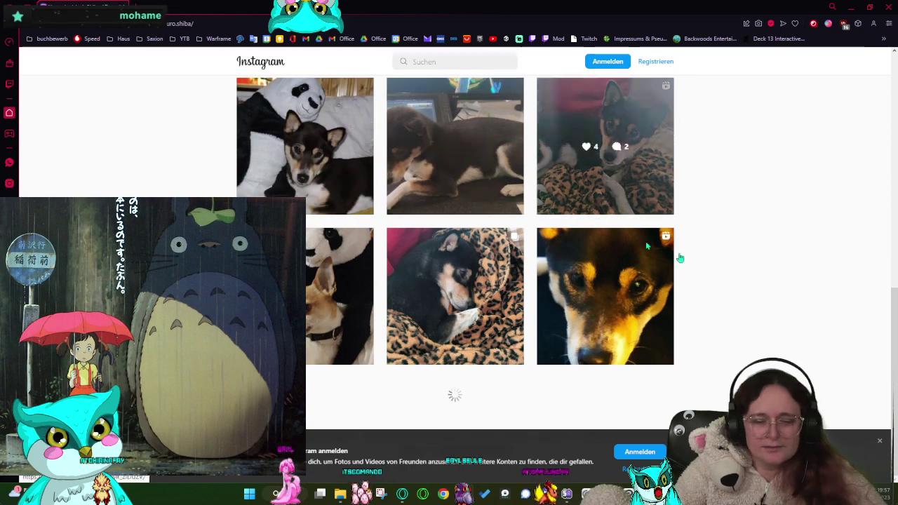
scroll(717, 263, up, 3)
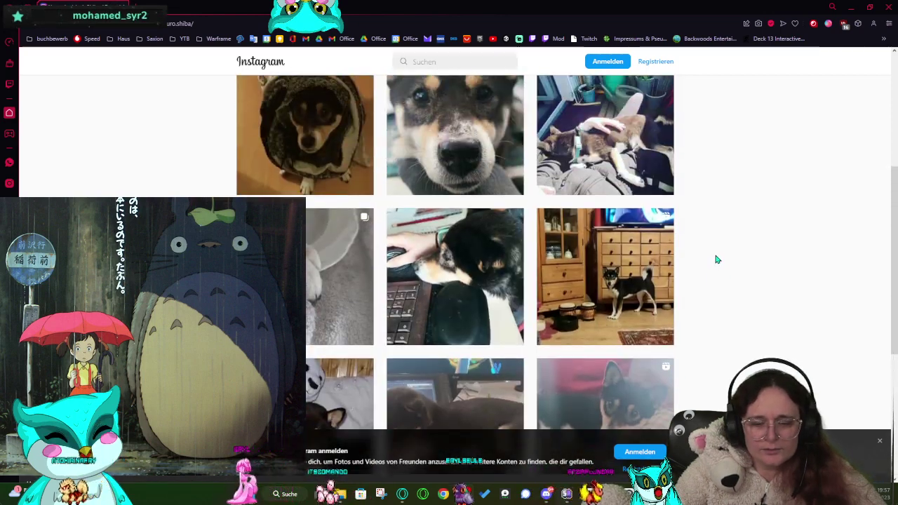
scroll(716, 254, up, 1)
scroll(716, 251, down, 3)
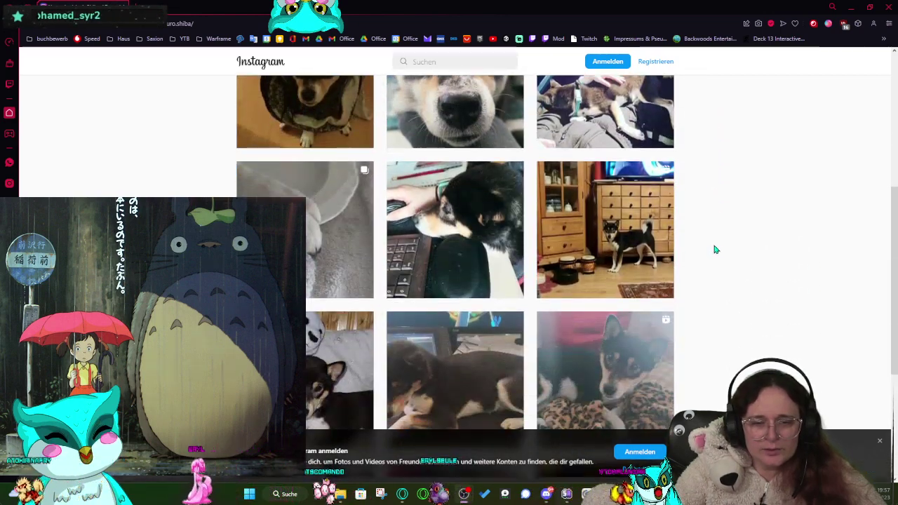
scroll(713, 249, down, 2)
scroll(709, 248, up, 2)
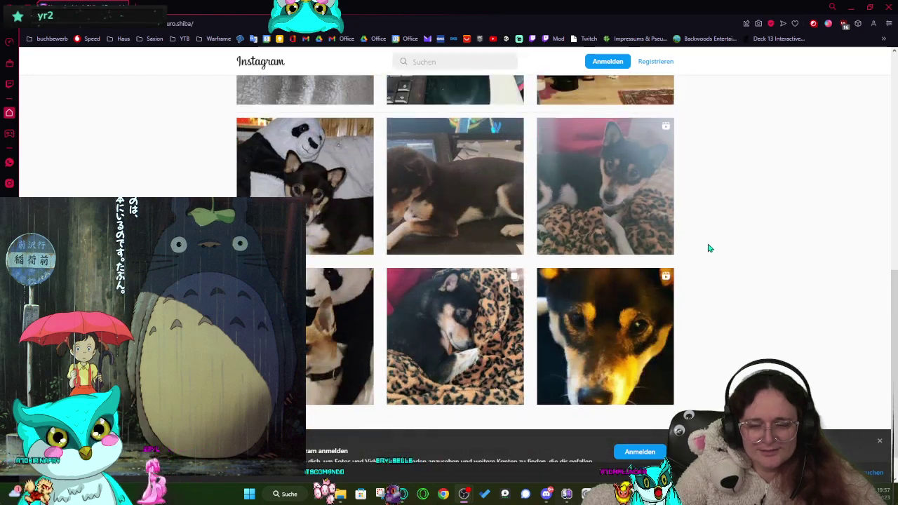
scroll(708, 243, down, 1)
scroll(709, 242, up, 3)
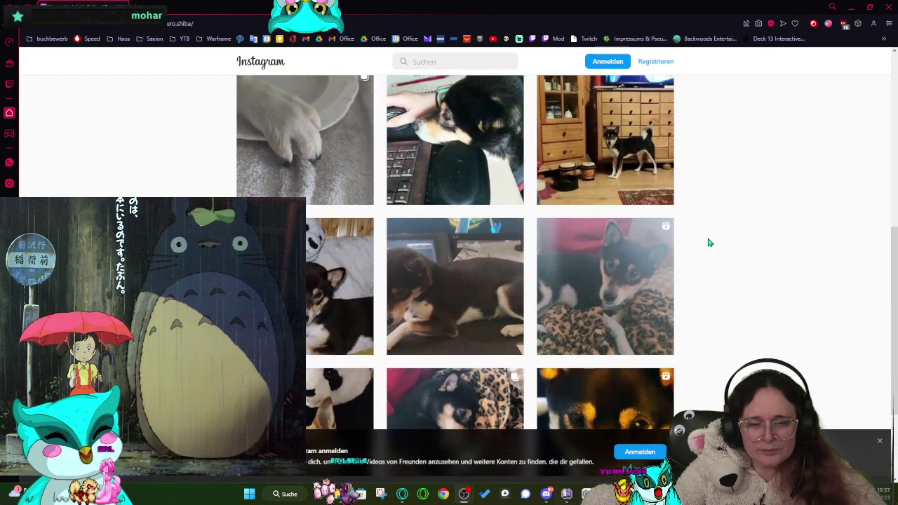
scroll(708, 242, up, 3)
scroll(704, 243, down, 3)
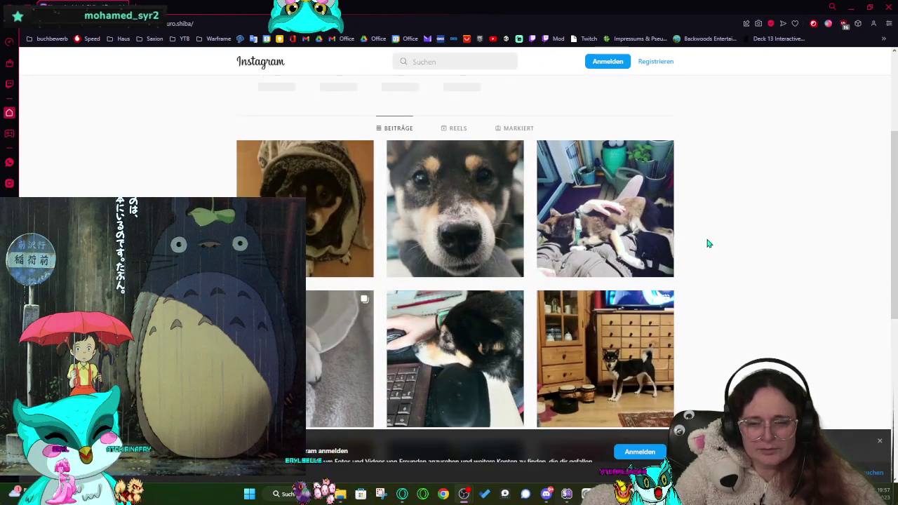
scroll(700, 244, down, 3)
scroll(699, 243, up, 2)
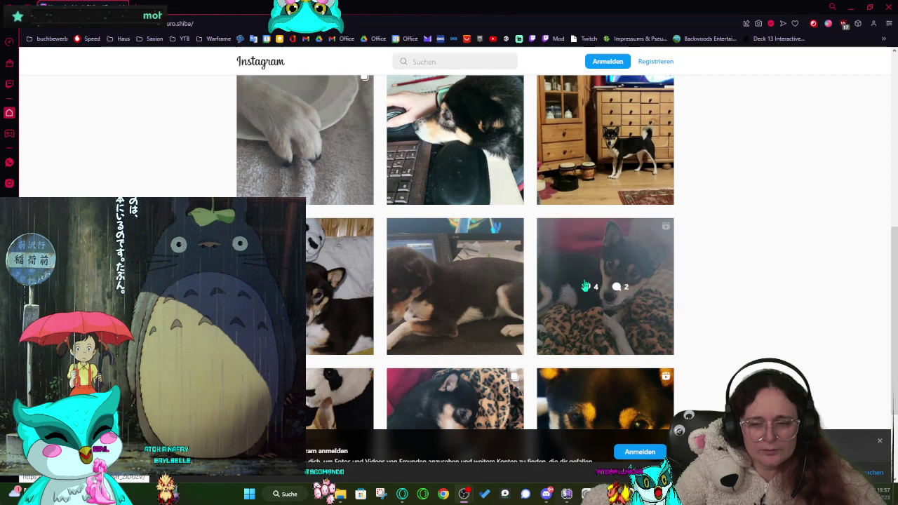
scroll(605, 293, down, 1)
scroll(605, 294, down, 1)
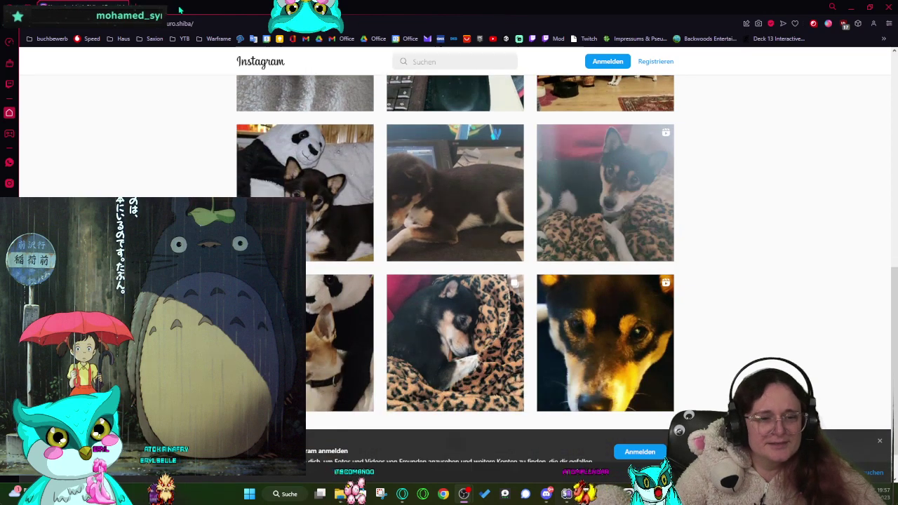
key(alt+Tab)
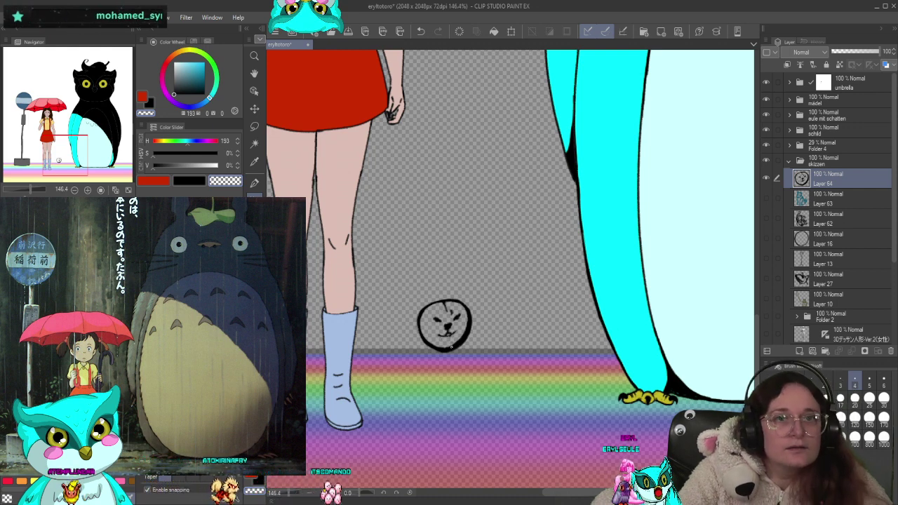
Thin the dog's round head outline on Layer 64 and sketch its chest, belly, back and sitting hind leg in black
click(190, 180)
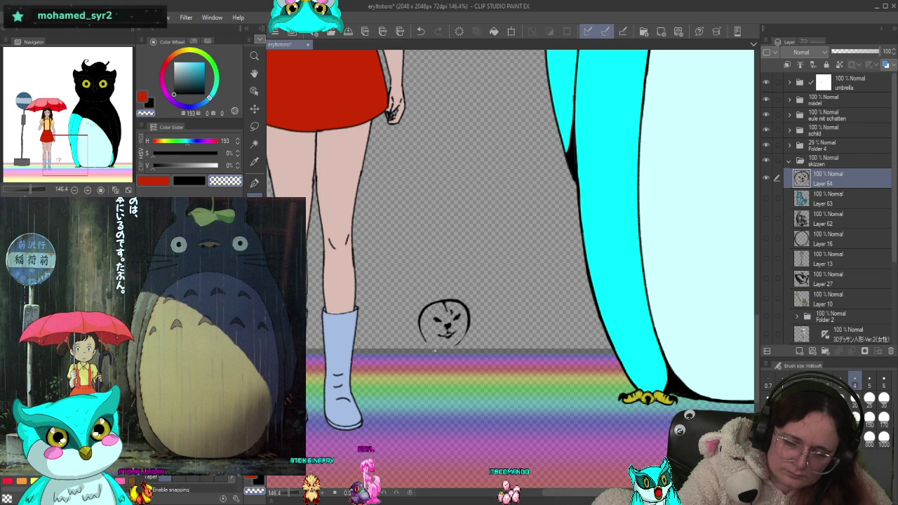
key(x)
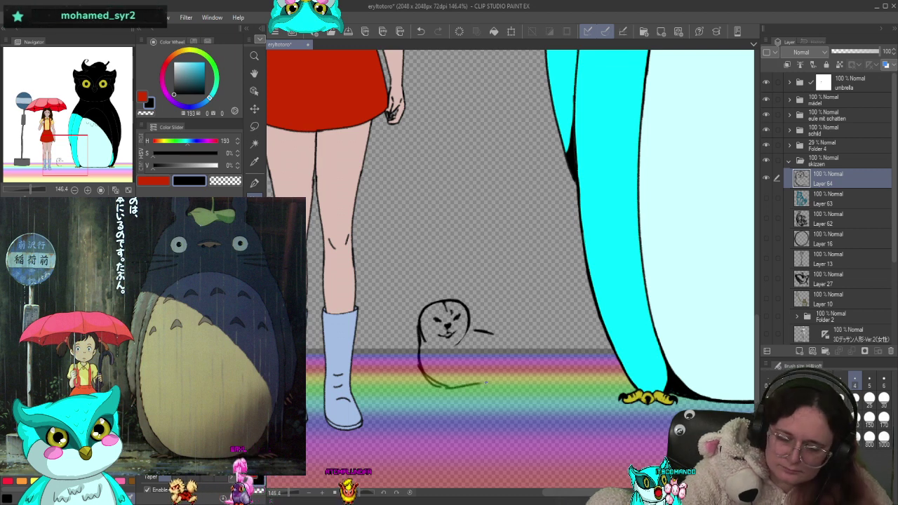
drag(443, 388, 493, 372)
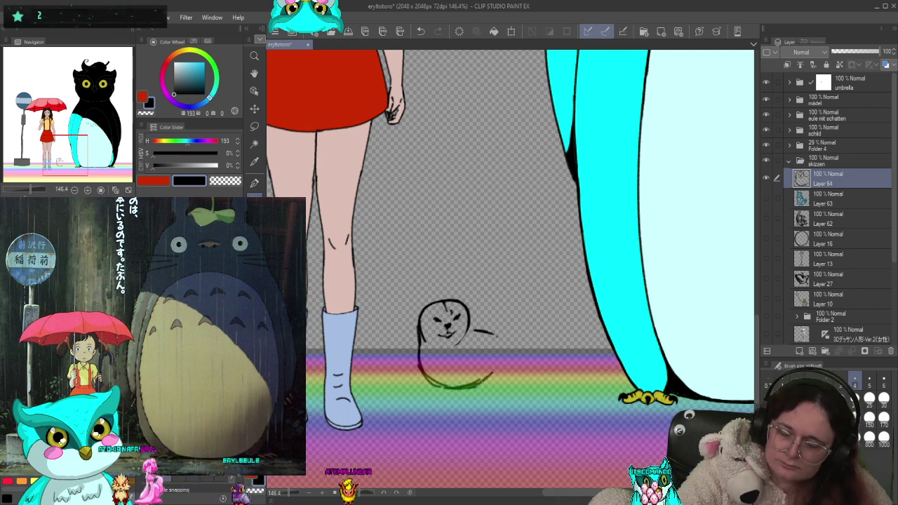
mouse_move(494, 334)
mouse_down()
mouse_move(519, 346)
mouse_move(500, 372)
mouse_up()
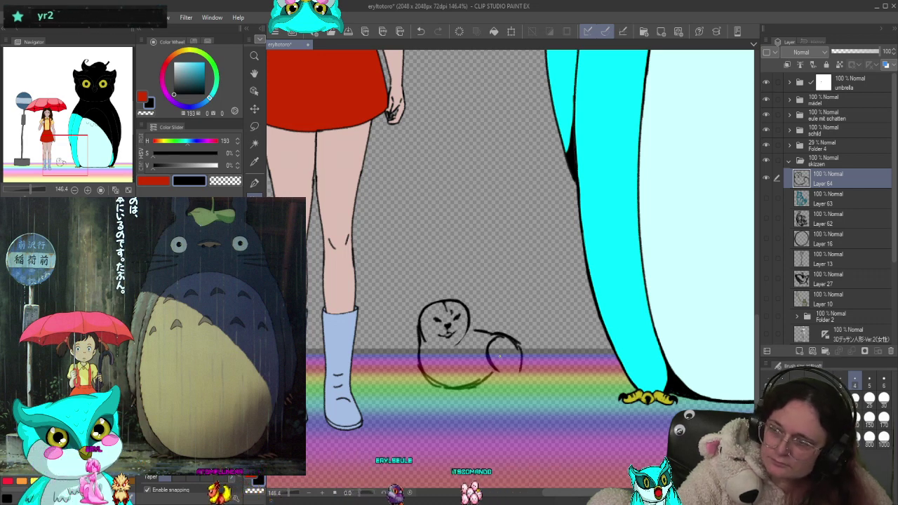
drag(494, 338, 486, 376)
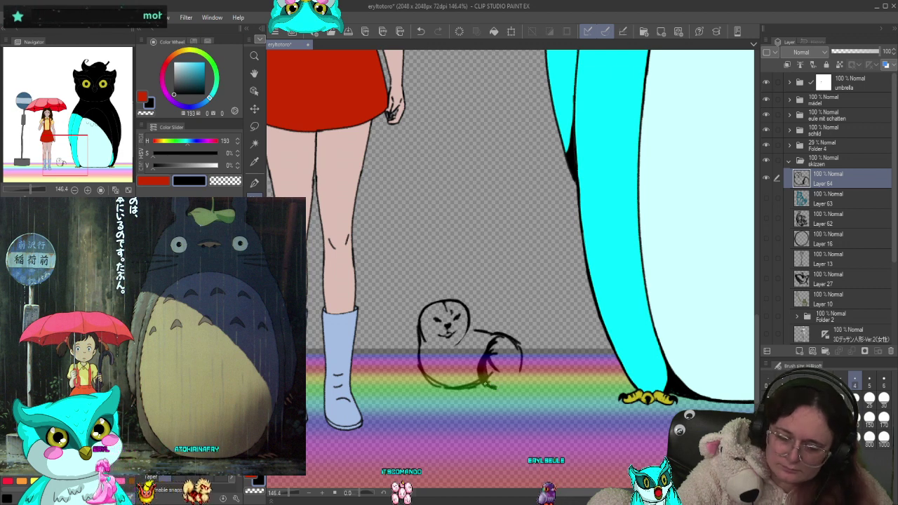
drag(489, 384, 514, 385)
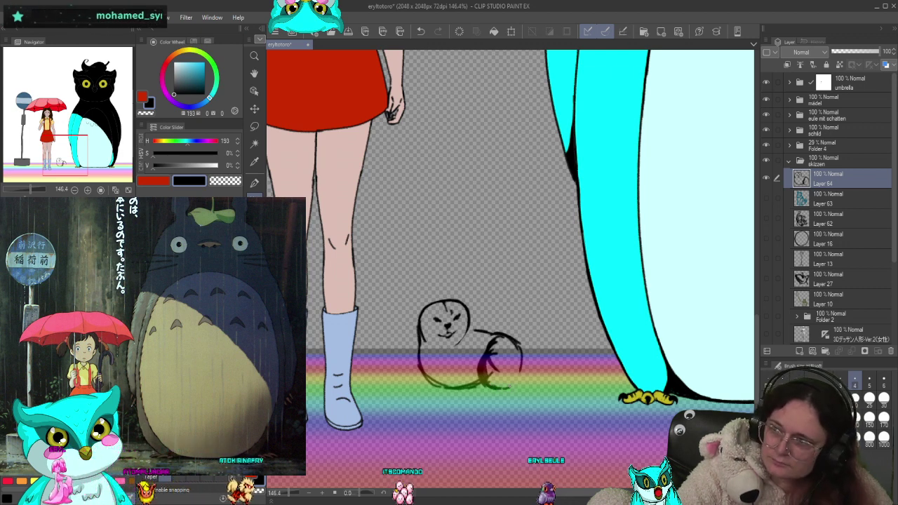
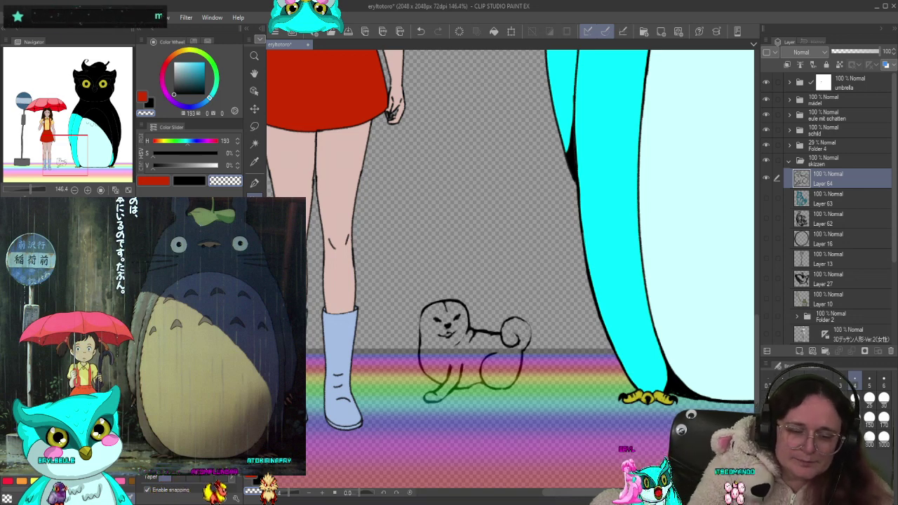
Clean up the dog's body lines and complete its fluffy curled tail, front legs, hind paw and pointed ears
key(c)
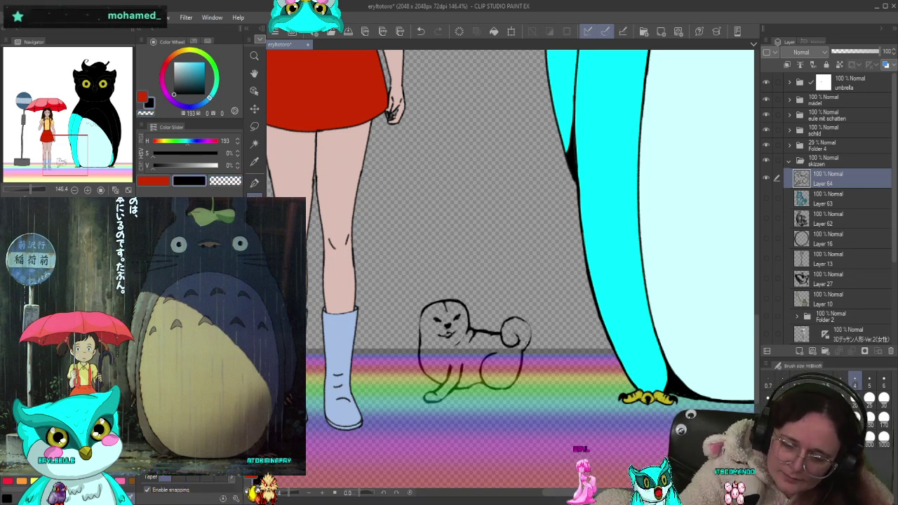
drag(530, 340, 532, 335)
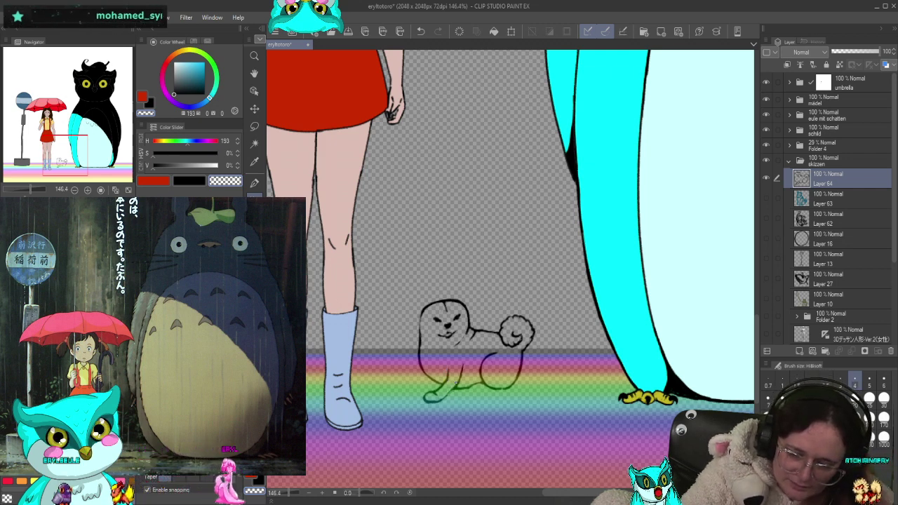
key(x)
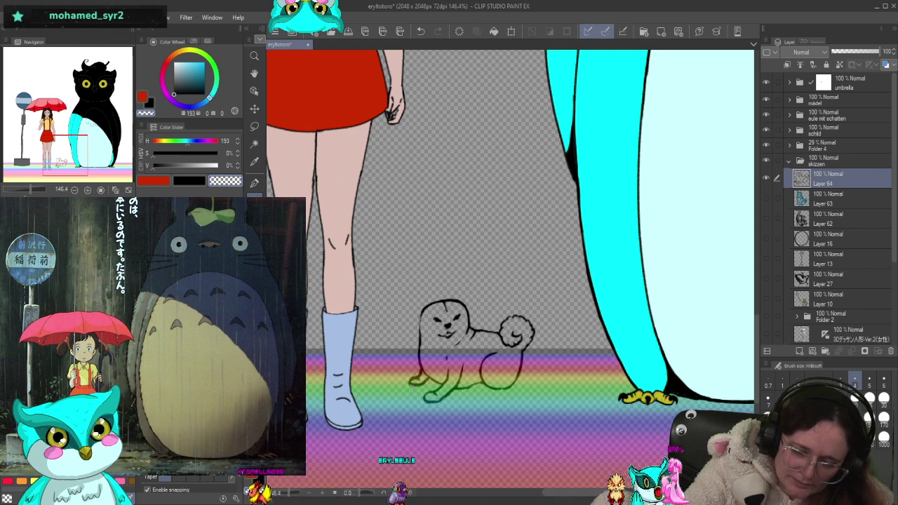
click(198, 184)
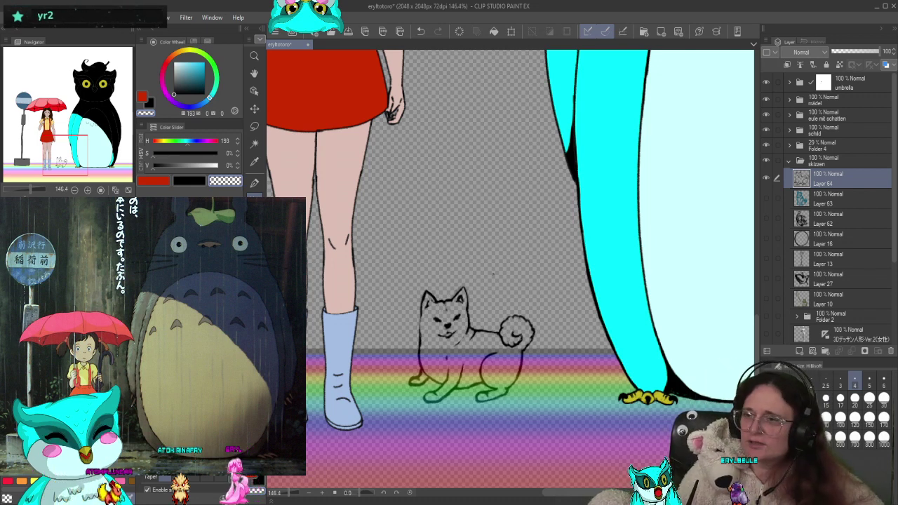
Add a new layer beneath the dog's line art and choose a light tan colour with H 31, S 34, V 83
click(802, 353)
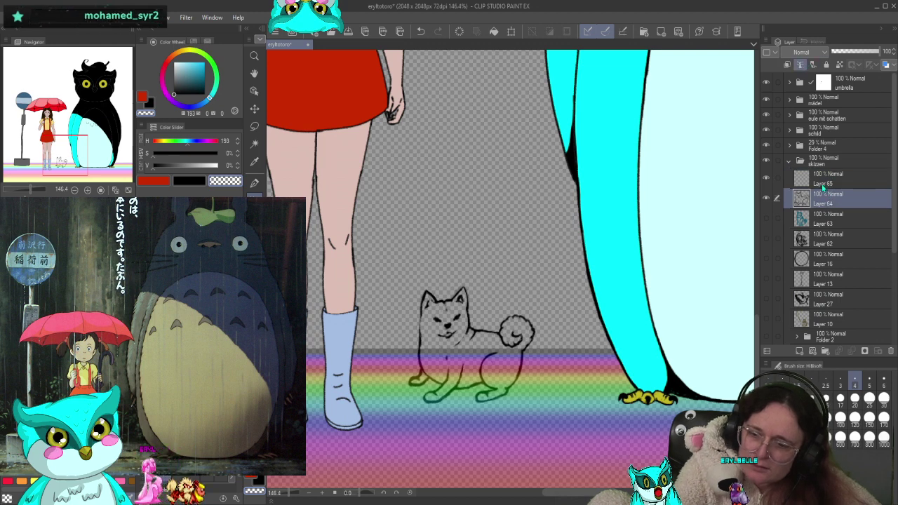
drag(827, 178, 830, 209)
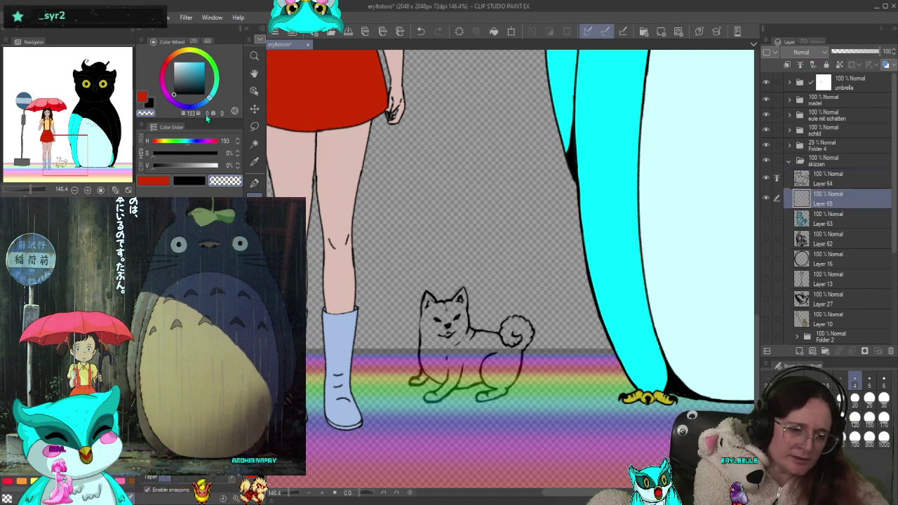
click(179, 56)
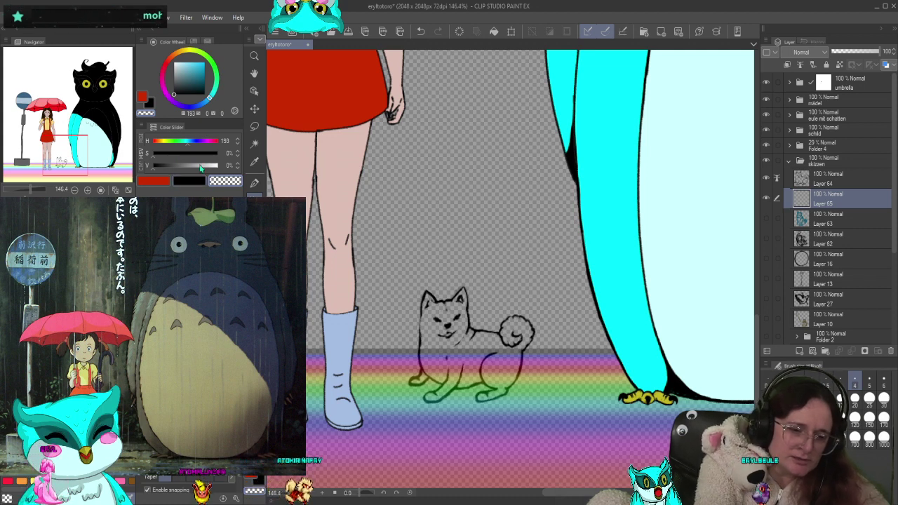
click(188, 63)
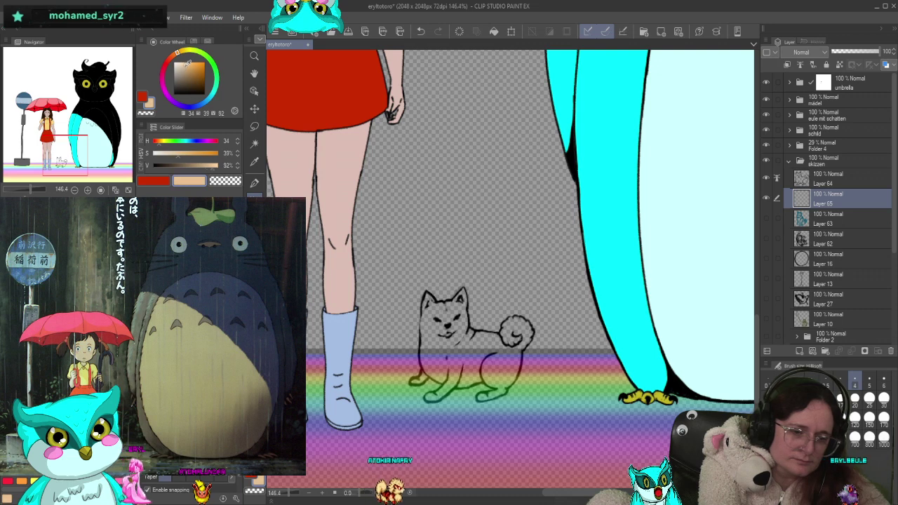
click(185, 61)
click(181, 55)
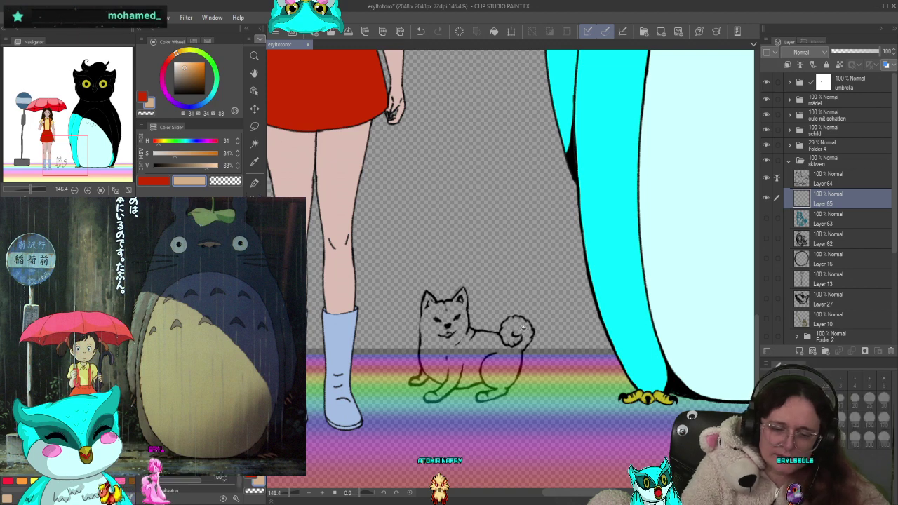
Fill the dog's body and curled tail with tan on the layer below the line art, and touch up the gaps
click(514, 388)
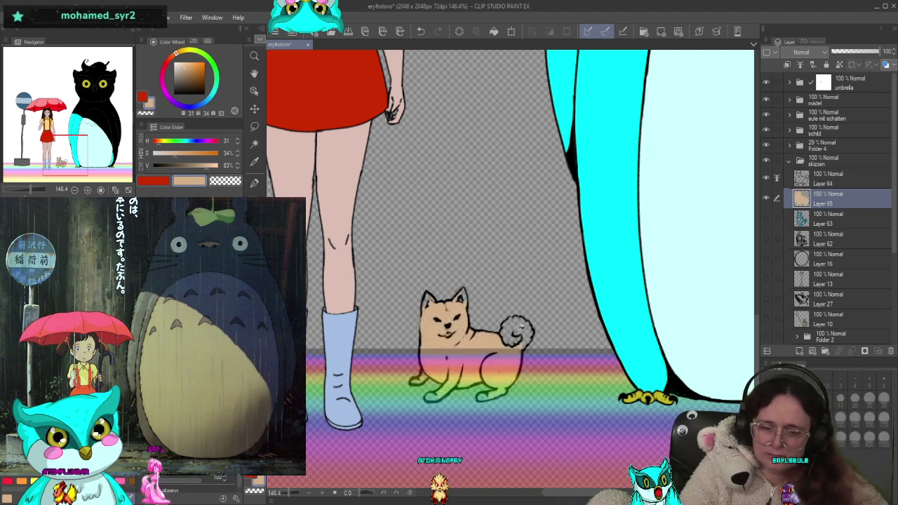
click(516, 331)
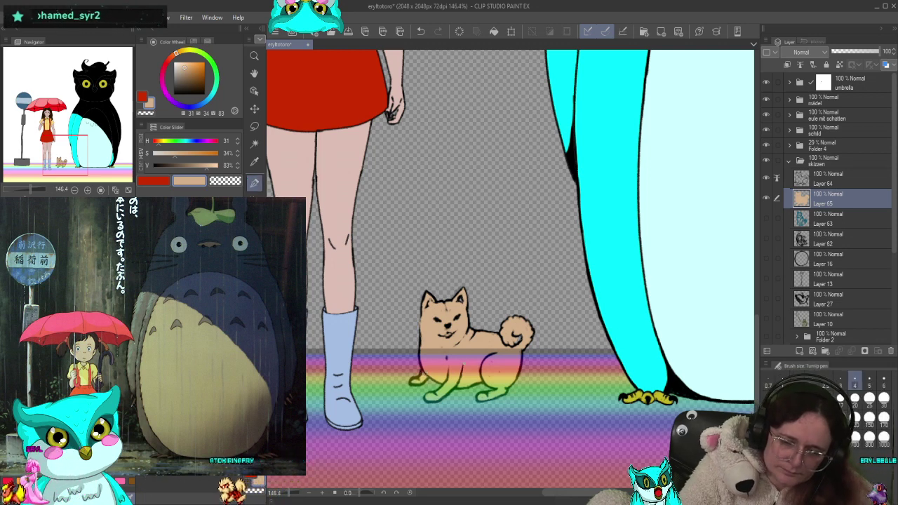
key(p)
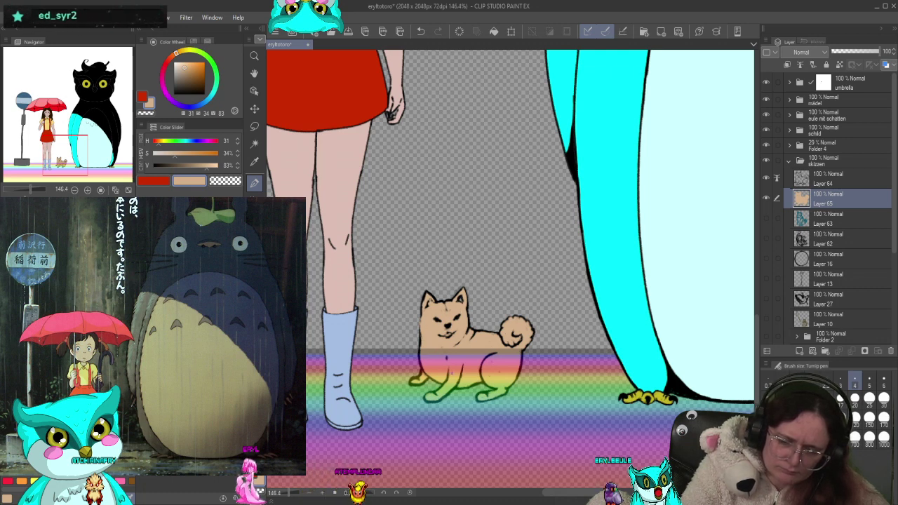
Move the dog's line art and colour layers together to the top of the layer stack and group them in a folder named yuna
key(alt+bracketright)
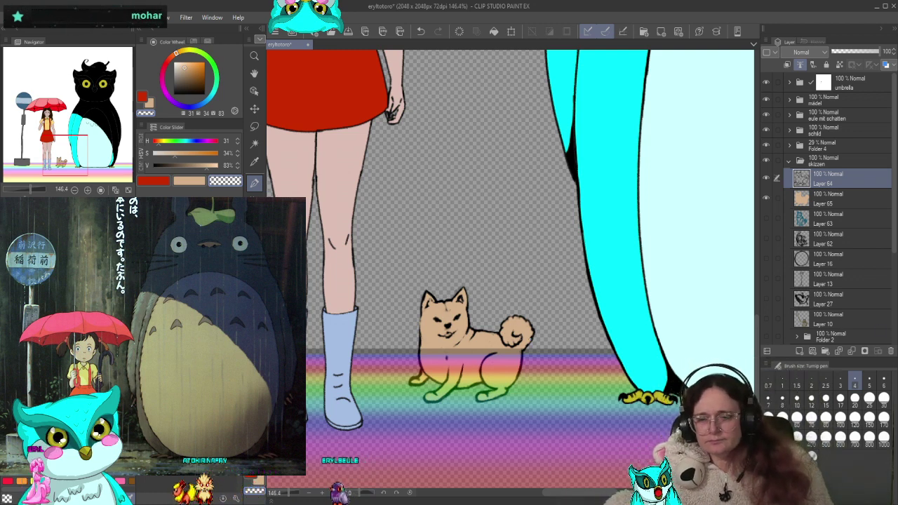
ctrl+click(800, 199)
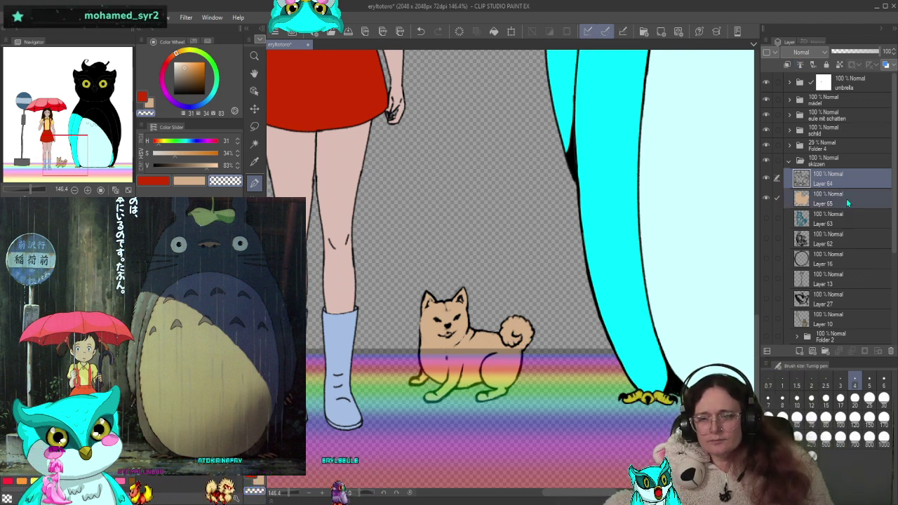
drag(852, 180, 842, 76)
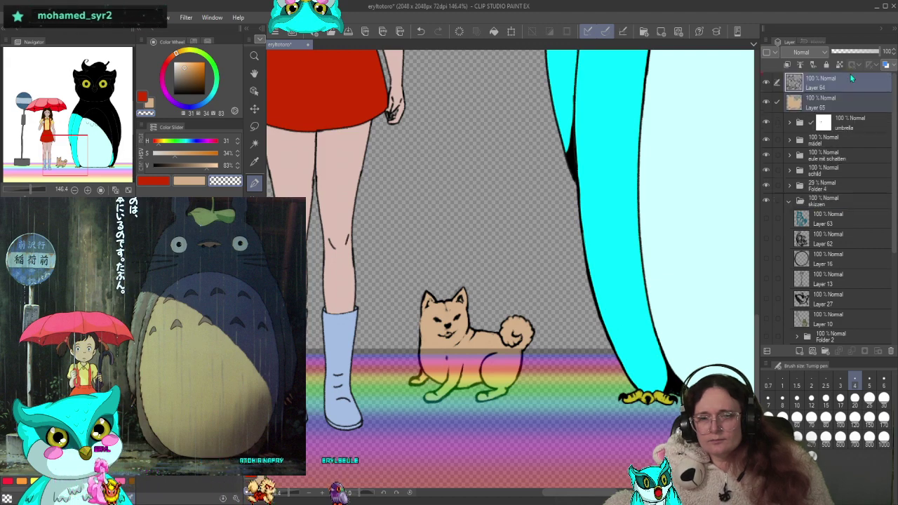
scroll(511, 267, down, 5)
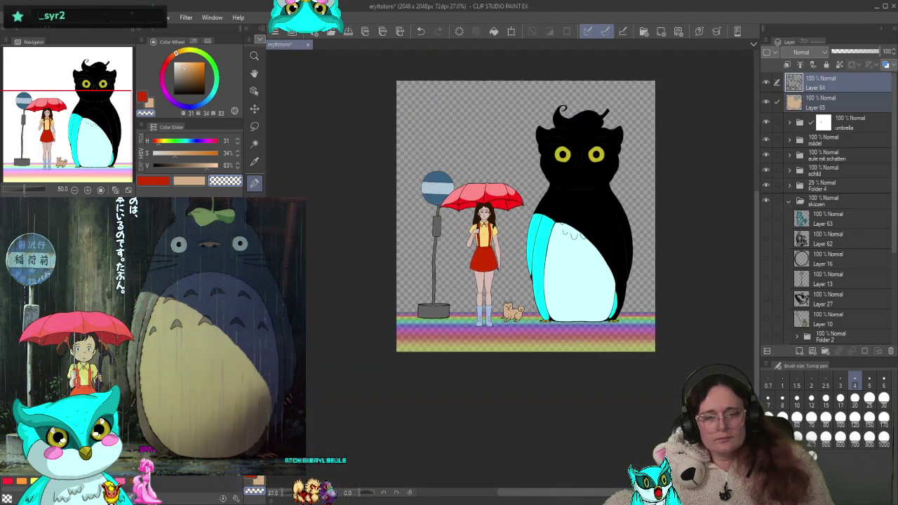
scroll(510, 267, up, 3)
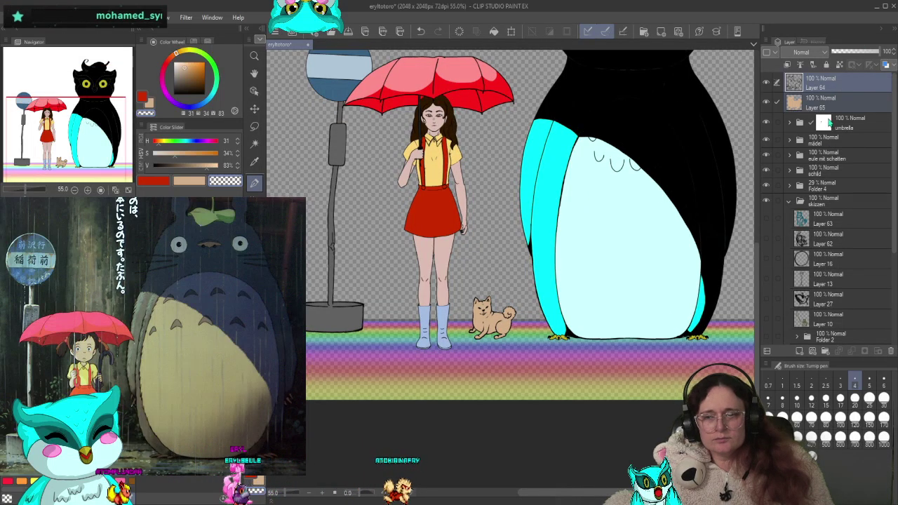
key(ctrl+g)
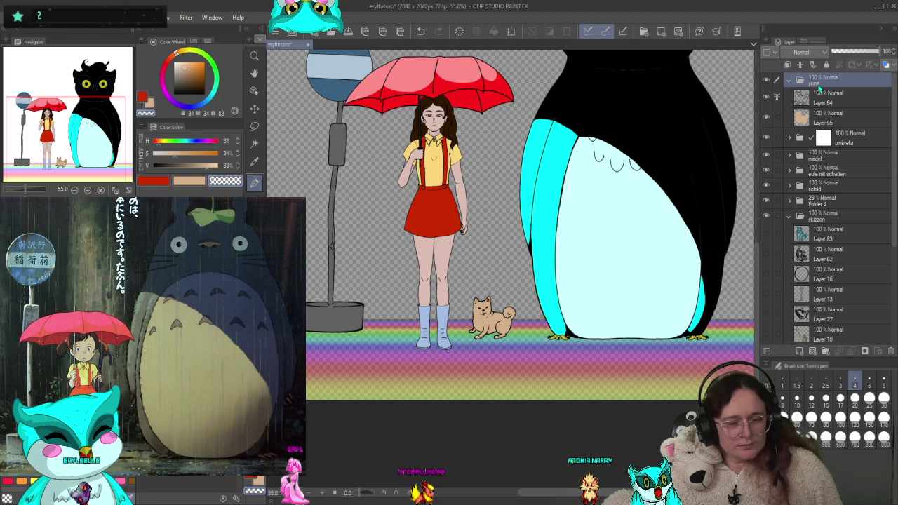
Enlarge the dog folder's artwork slightly and move it down so the paws stand level with the girl's boots
key(ctrl+t)
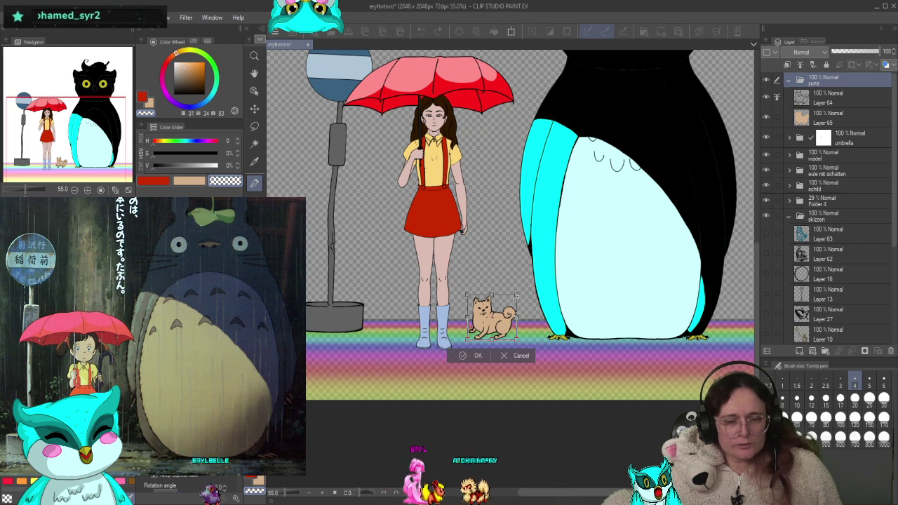
drag(518, 297, 531, 283)
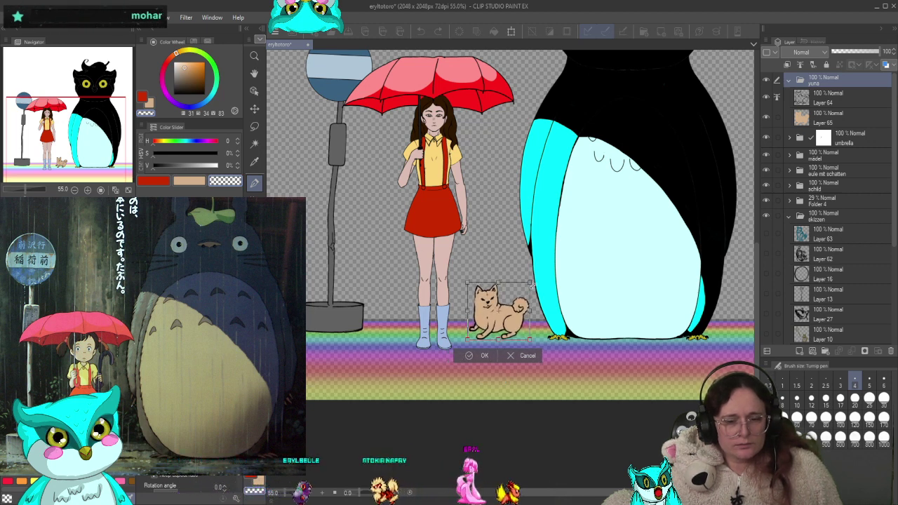
drag(510, 317, 509, 326)
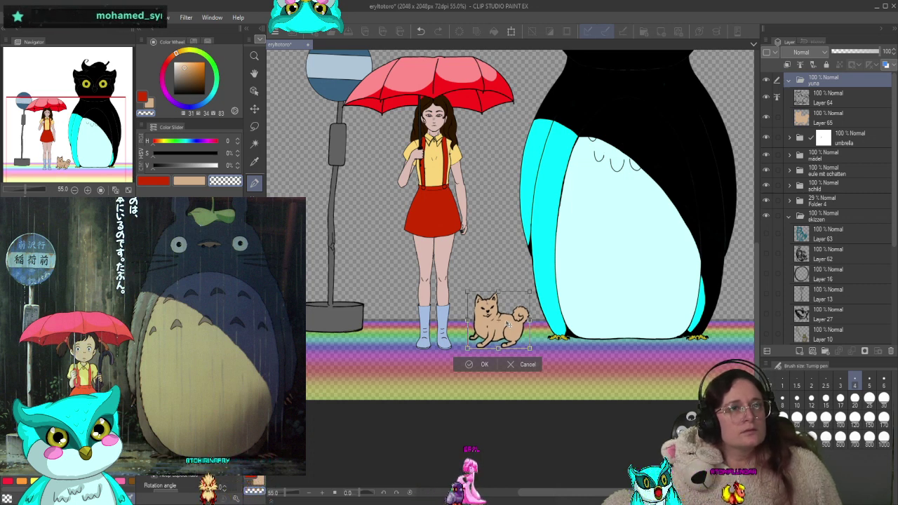
drag(531, 289, 529, 290)
drag(518, 321, 515, 321)
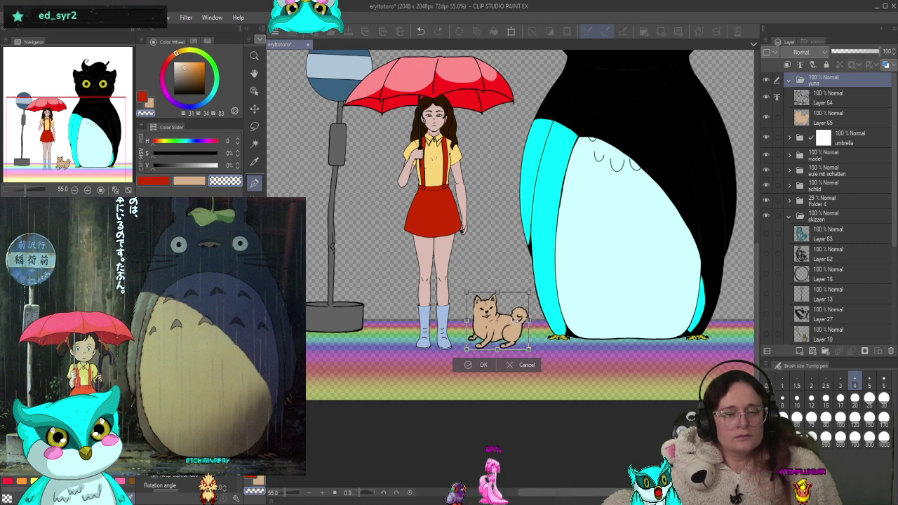
key(Return)
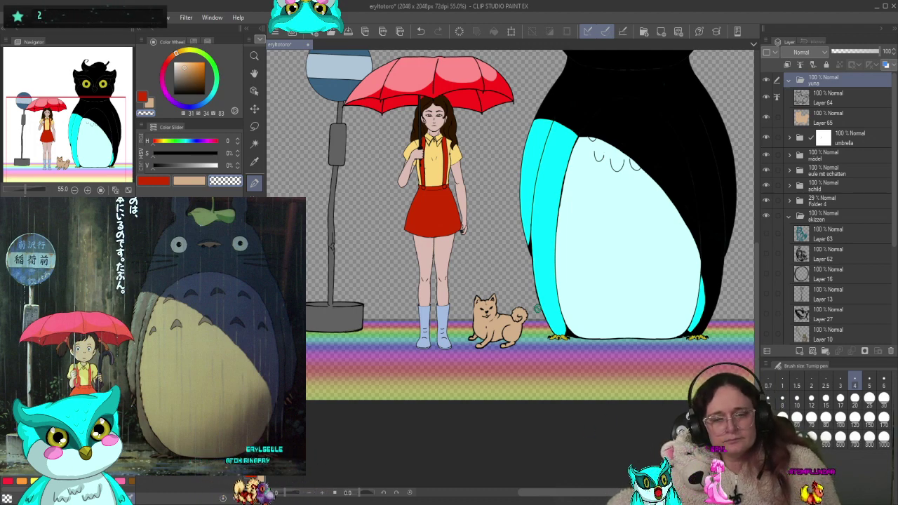
Show the rough dog and leash sketch on Layer 10 in the skizzen folder as a drawing guide
scroll(534, 267, up, 1)
scroll(589, 285, down, 2)
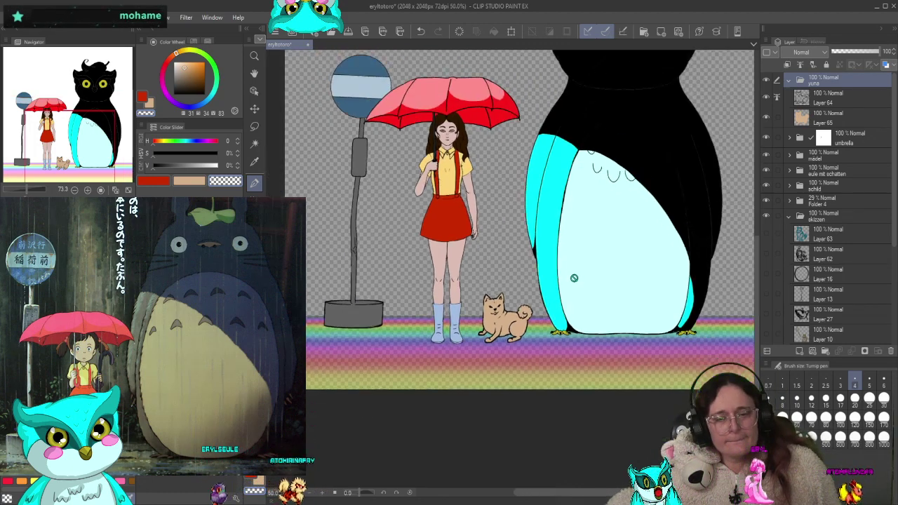
scroll(589, 285, up, 3)
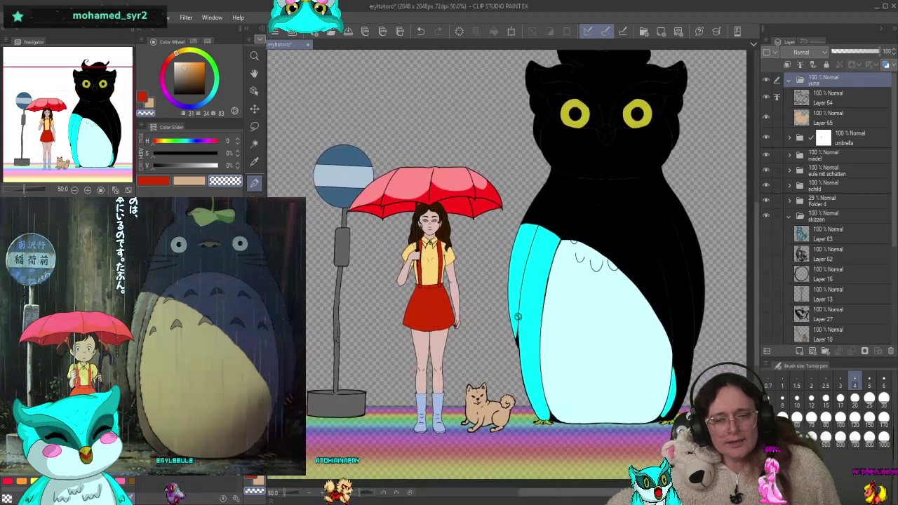
scroll(828, 267, down, 2)
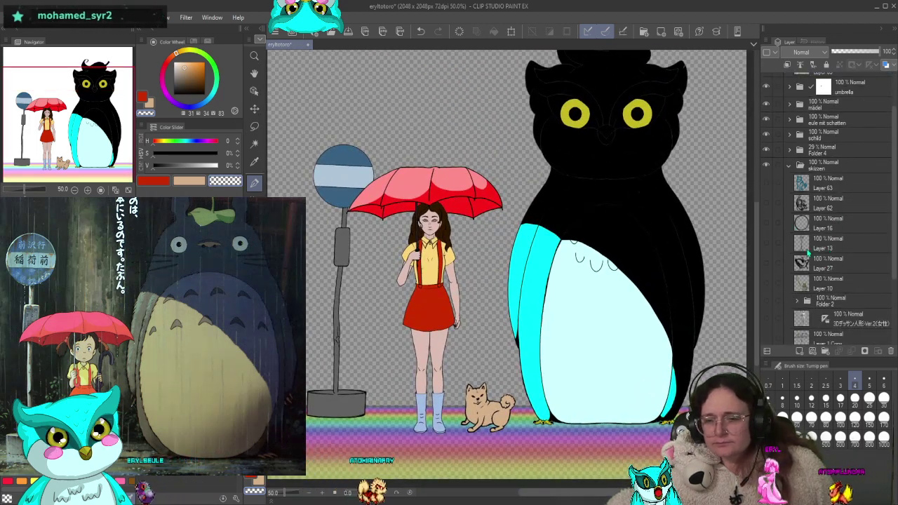
click(767, 244)
click(766, 243)
click(766, 283)
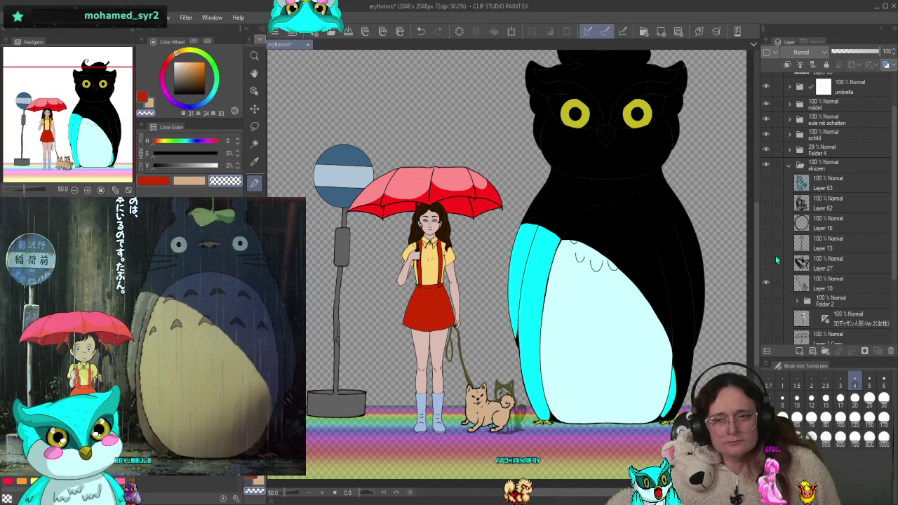
scroll(833, 162, up, 2)
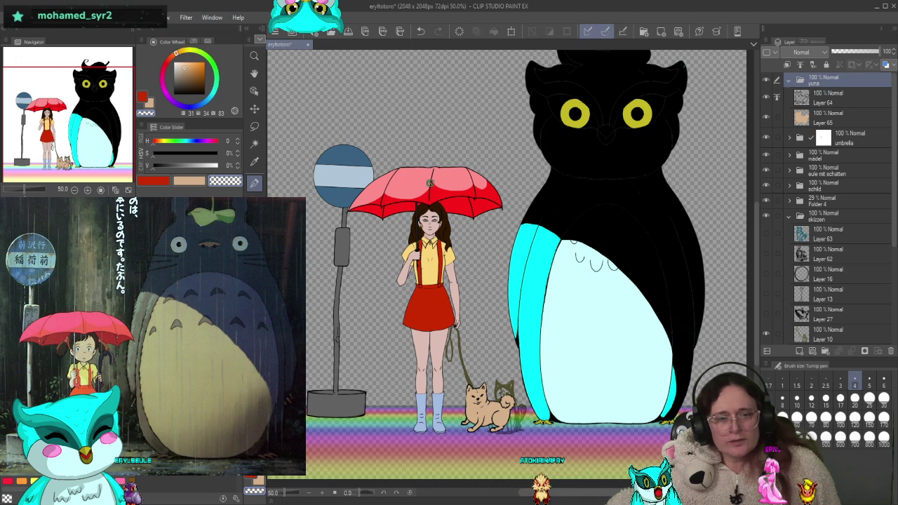
On a new layer in the yuna folder, draw a looped dark grey leash (H 0, S 7, V 14) from the girl's hand to the dog
click(254, 109)
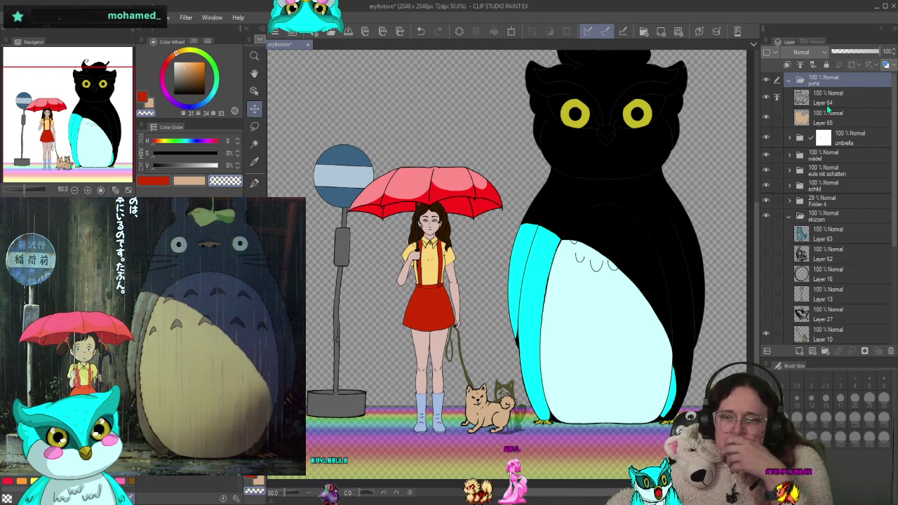
click(798, 352)
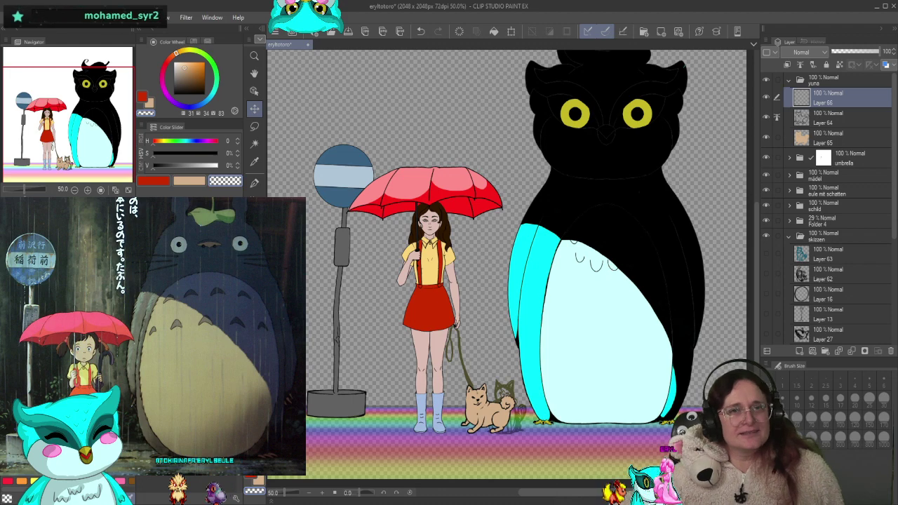
scroll(500, 375, up, 5)
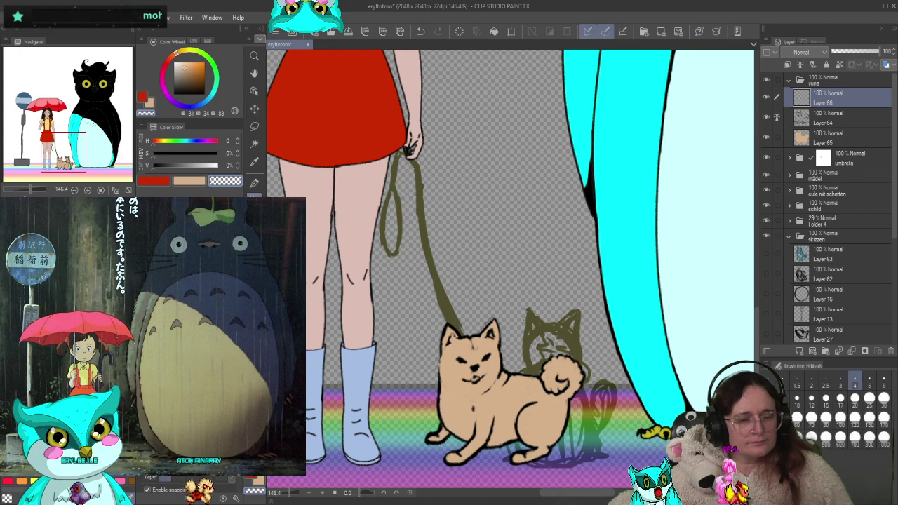
click(160, 153)
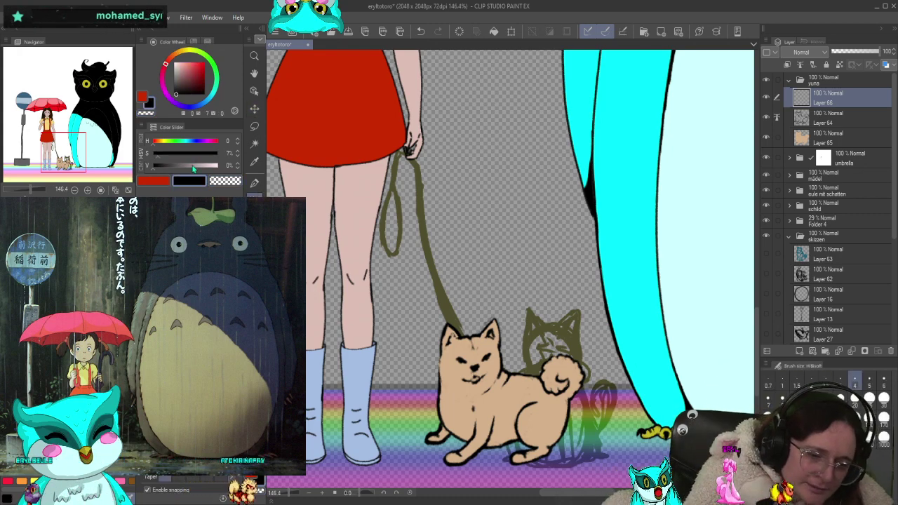
click(176, 89)
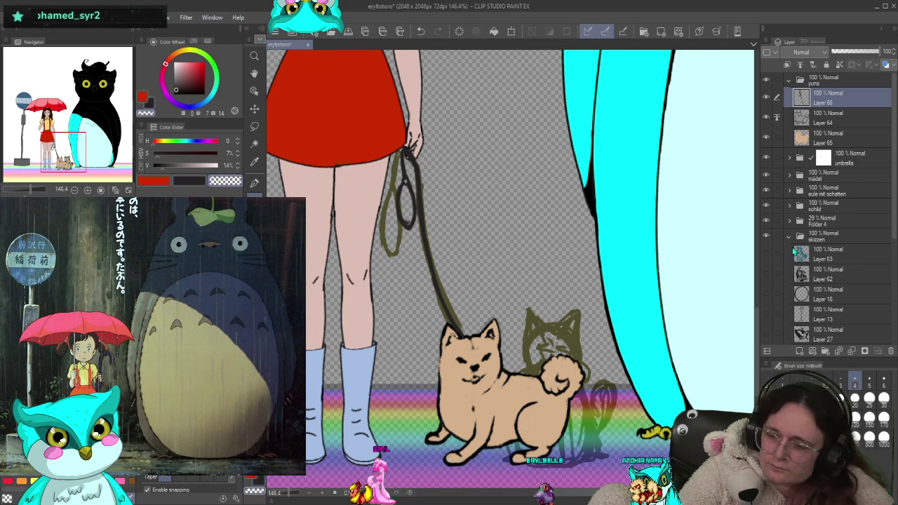
Hide the skizzen folder and place the leash layer beneath the dog's tan colour layer
click(767, 235)
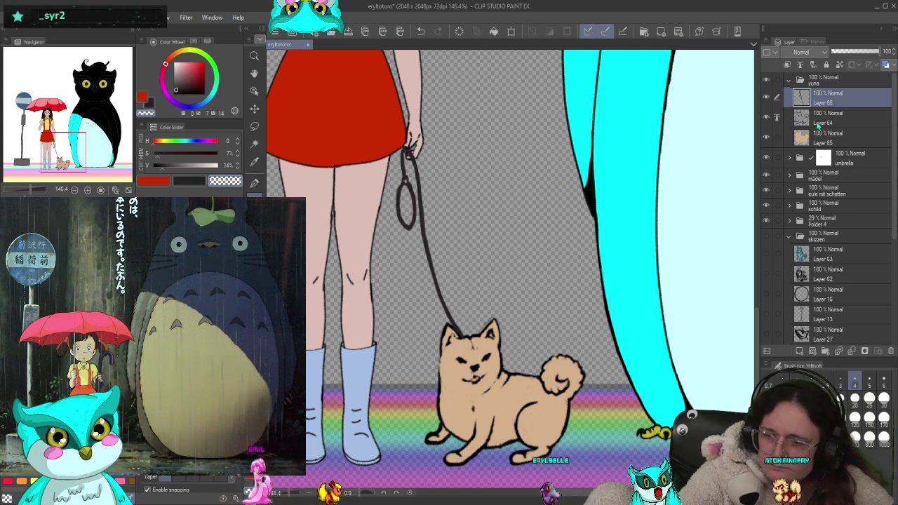
drag(817, 124, 820, 150)
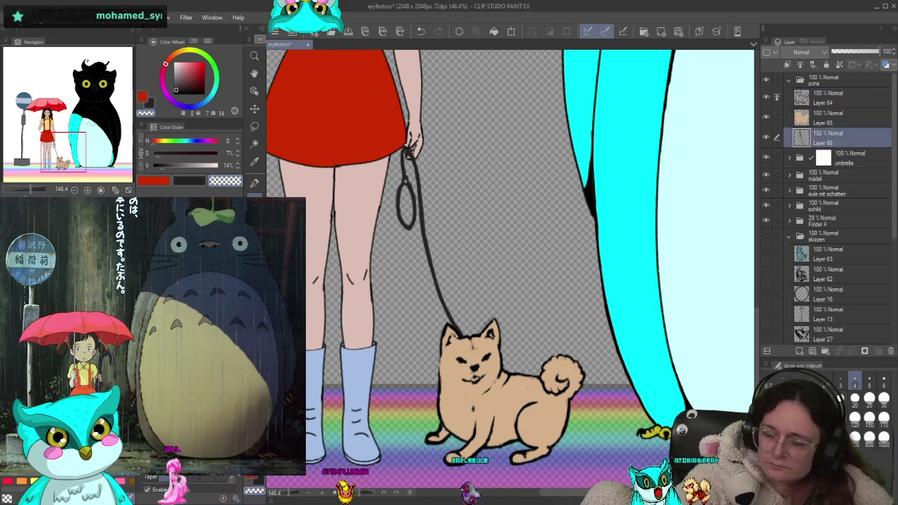
Add a new layer at the top of the yuna folder and draw dark harness straps around the dog's neck, chest and torso
key(ctrl+shift+n)
drag(822, 137, 834, 94)
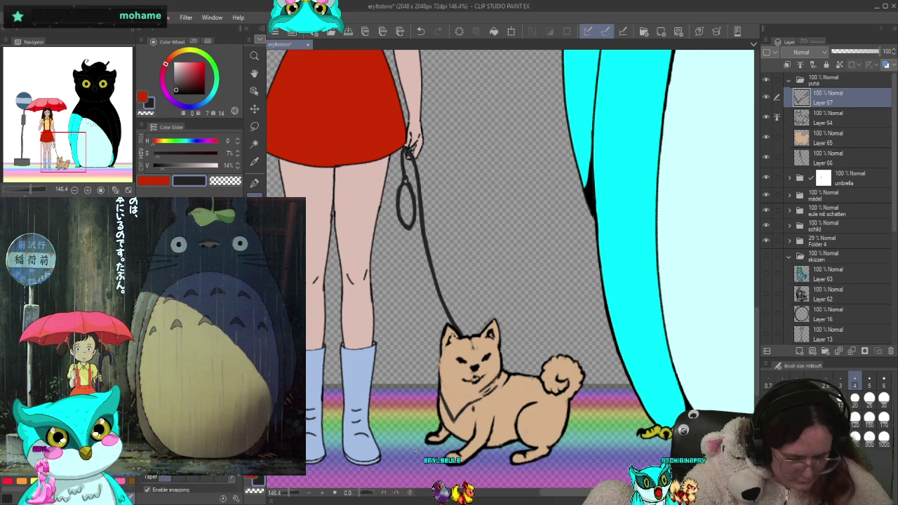
key(ctrl+z)
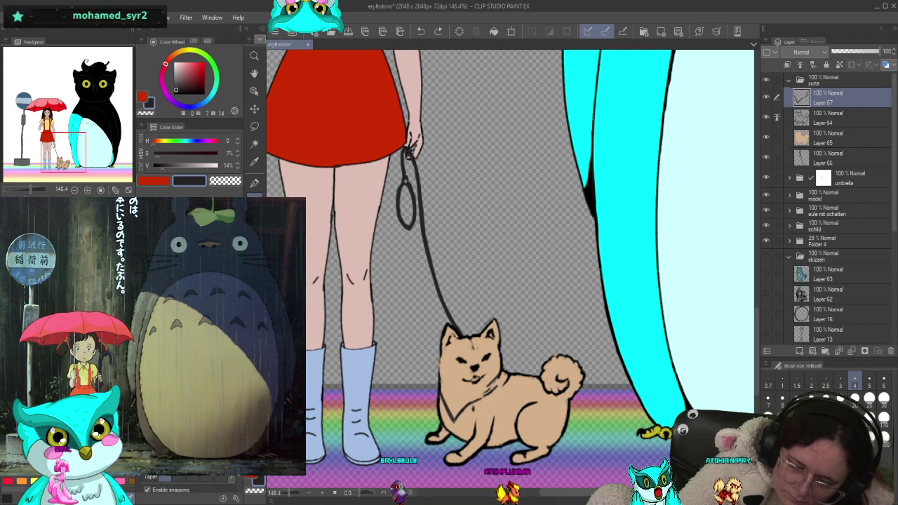
key(ctrl+y)
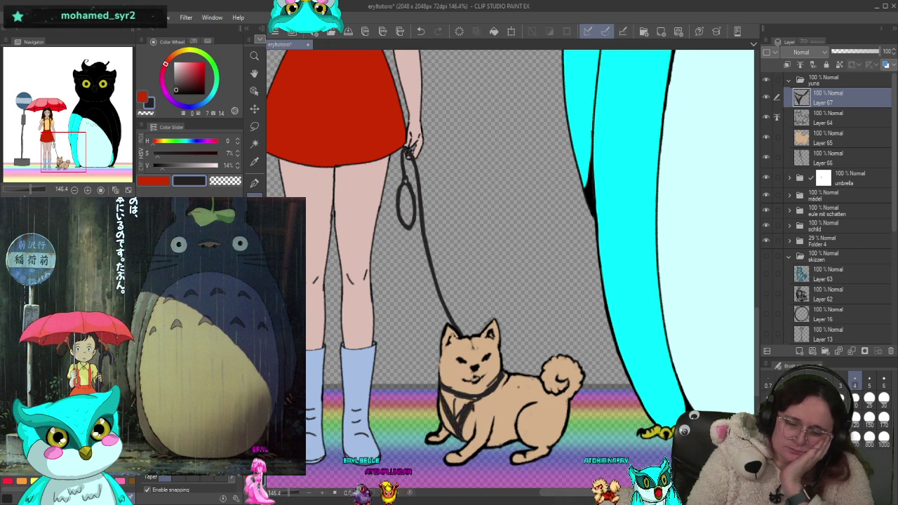
drag(506, 375, 503, 442)
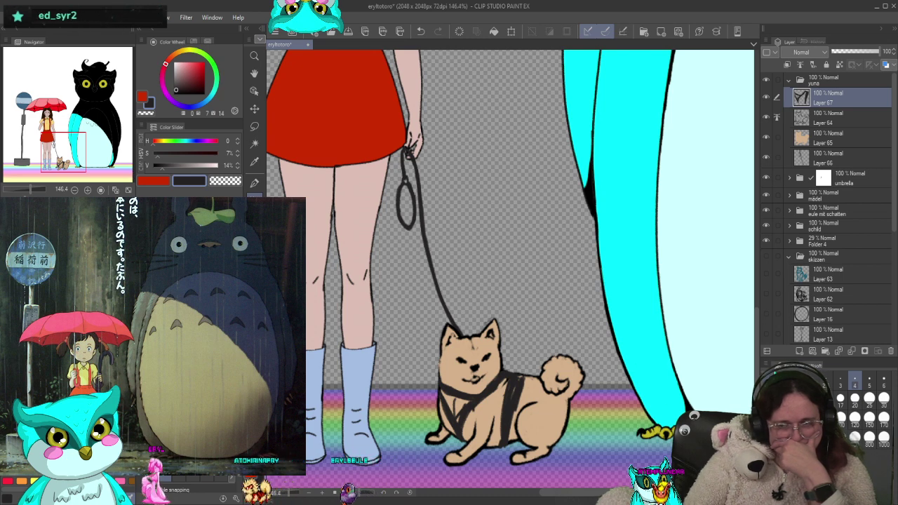
Add another layer above the harness and paint a blue collar around the dog's neck with H 214, S 75, V 46
click(799, 351)
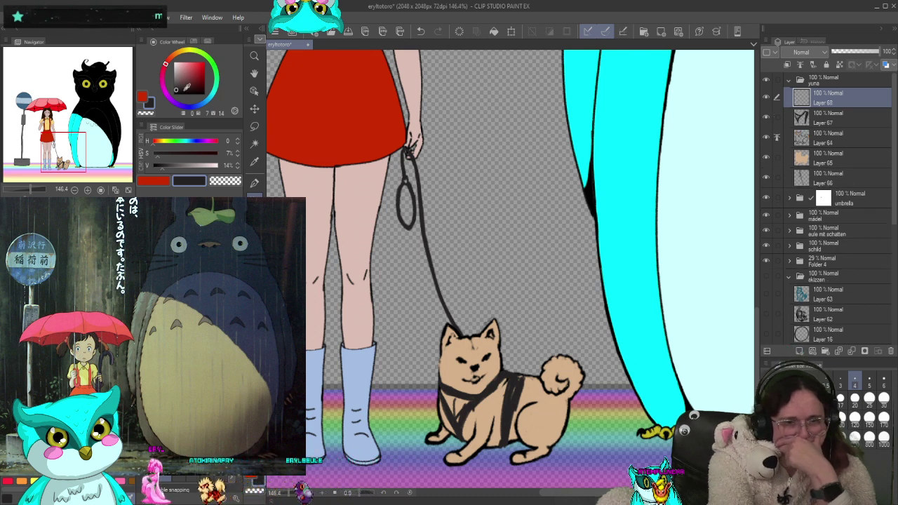
click(201, 104)
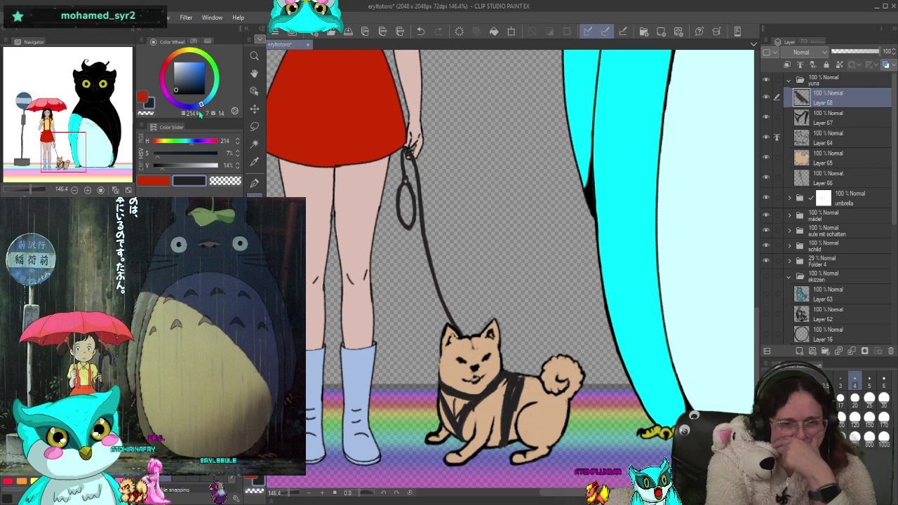
click(198, 77)
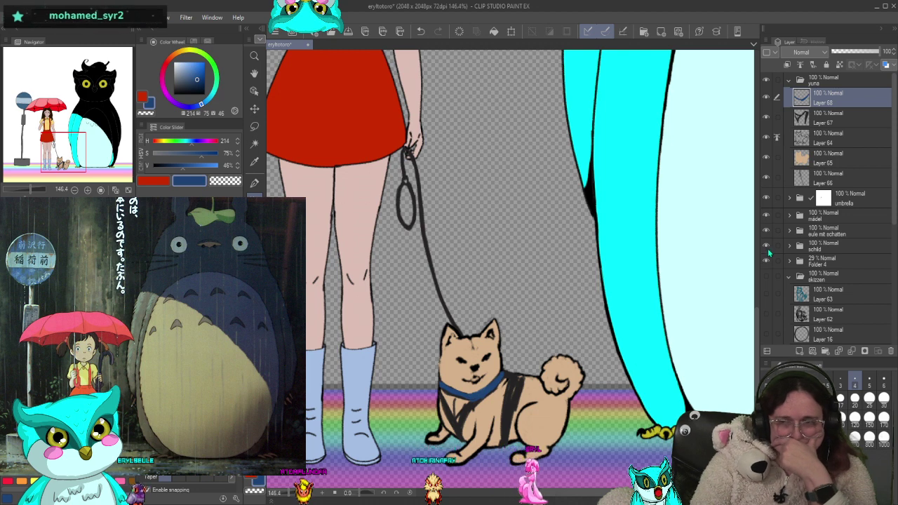
Move the collar and harness layers between the dog's line art and tan colour, with the collar above the harness, and select the collar layer
drag(828, 98, 828, 160)
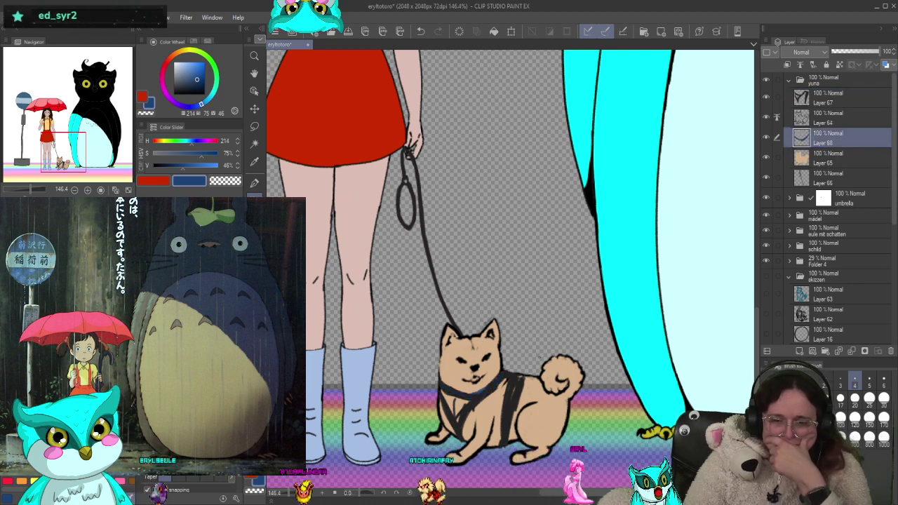
drag(828, 97, 830, 150)
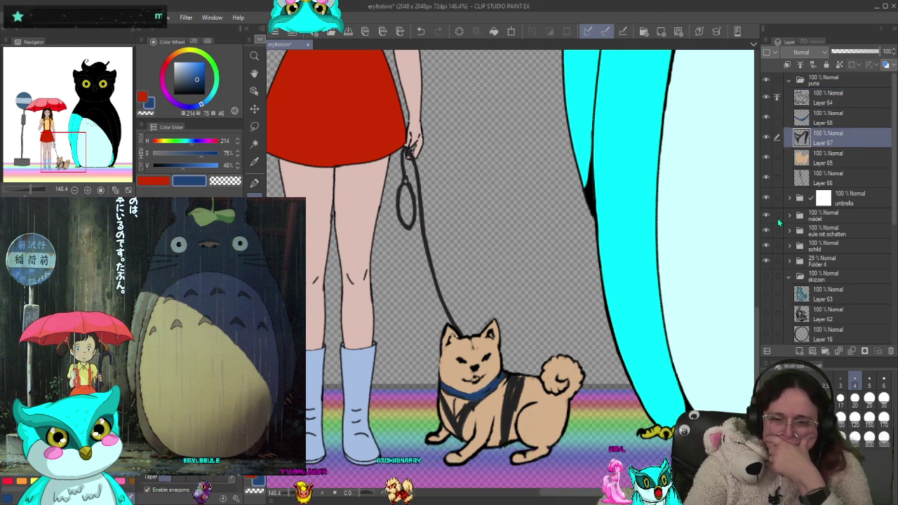
click(828, 117)
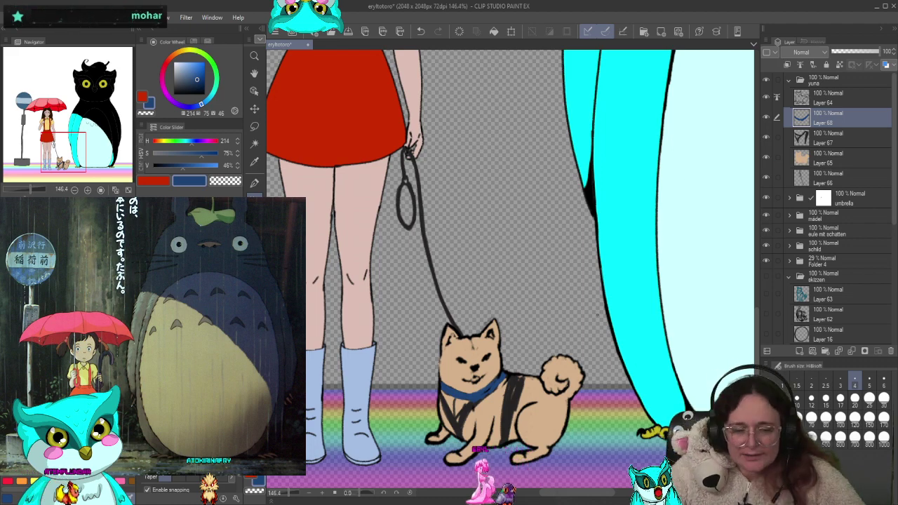
scroll(520, 389, down, 6)
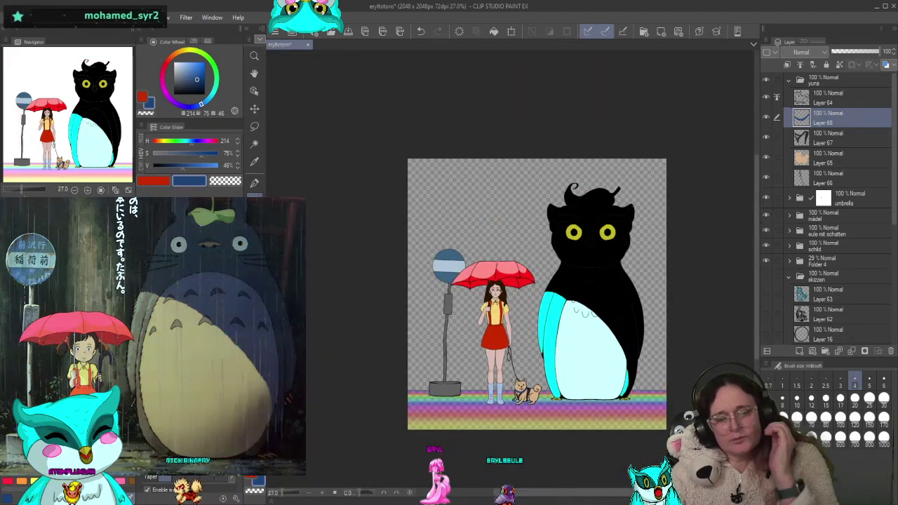
scroll(581, 372, up, 3)
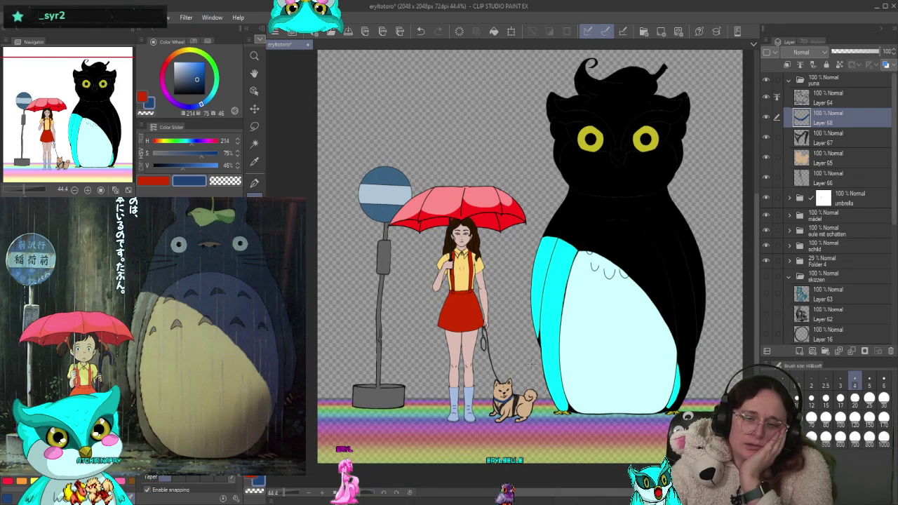
scroll(532, 364, down, 1)
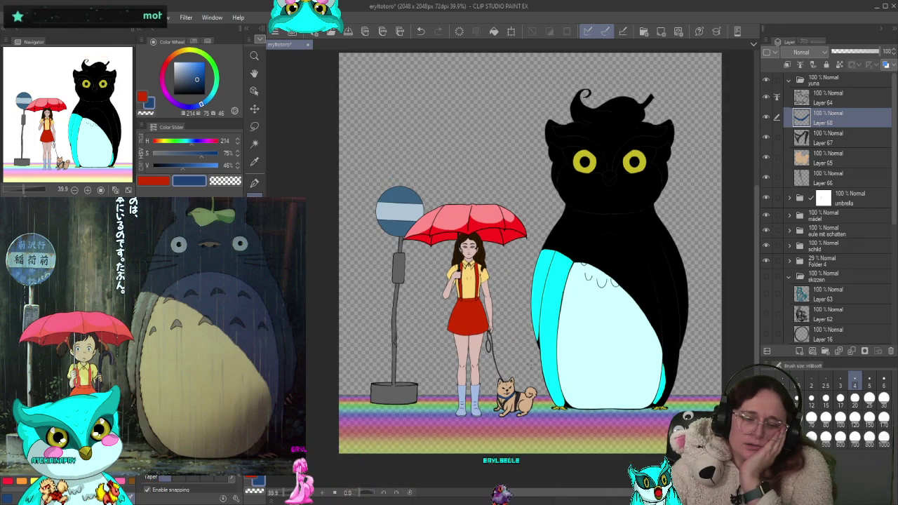